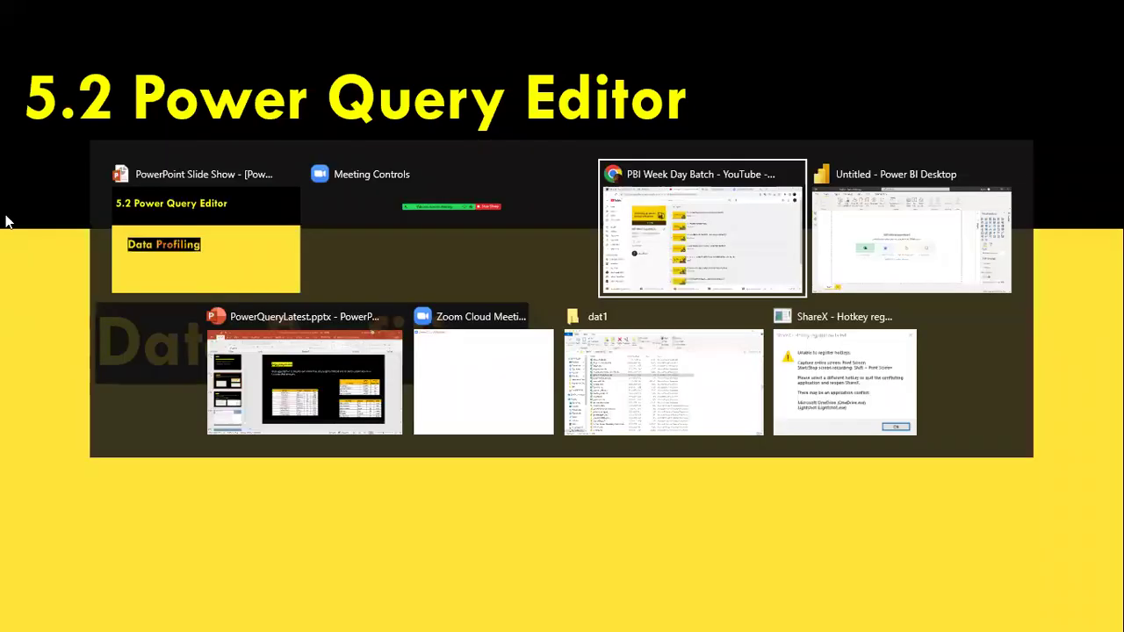
Step: Switch to Power BI Desktop and open DimCategory.xls from the dat1 folder as an Excel workbook data source
{"action": "key", "text": "alt+Tab"}
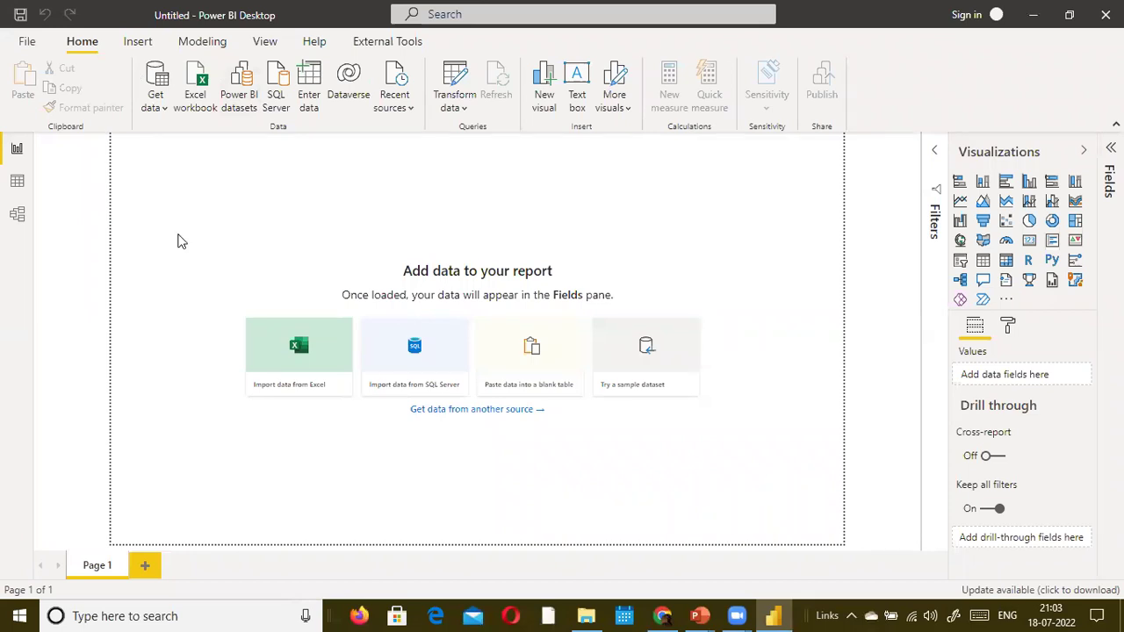
{"action": "left_click", "coordinate": [154, 107]}
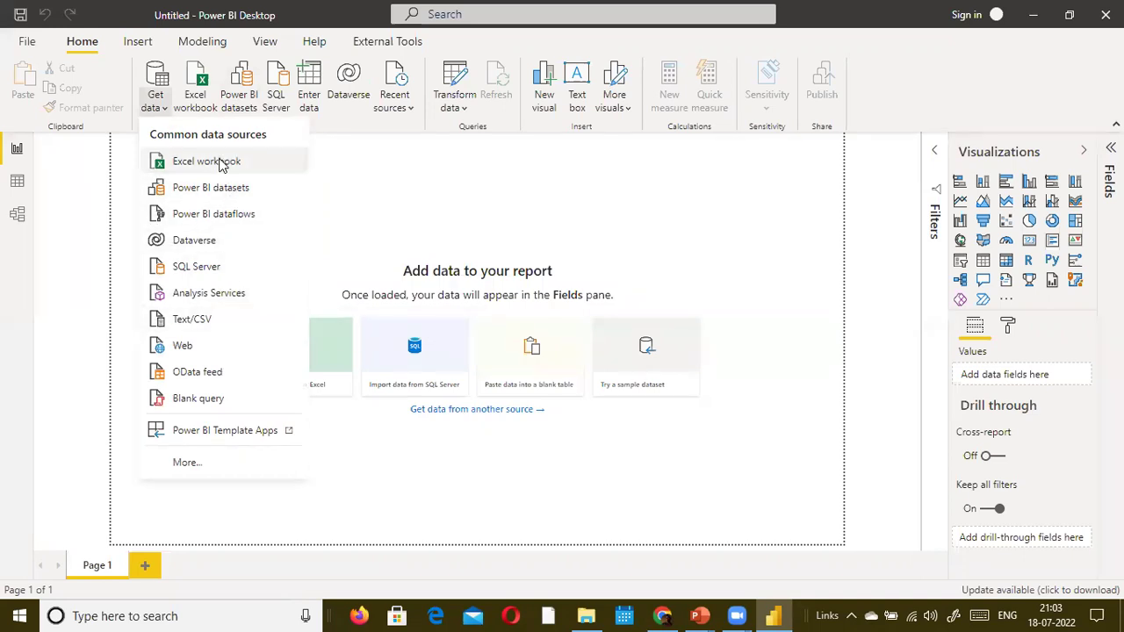
{"action": "left_click", "coordinate": [259, 158]}
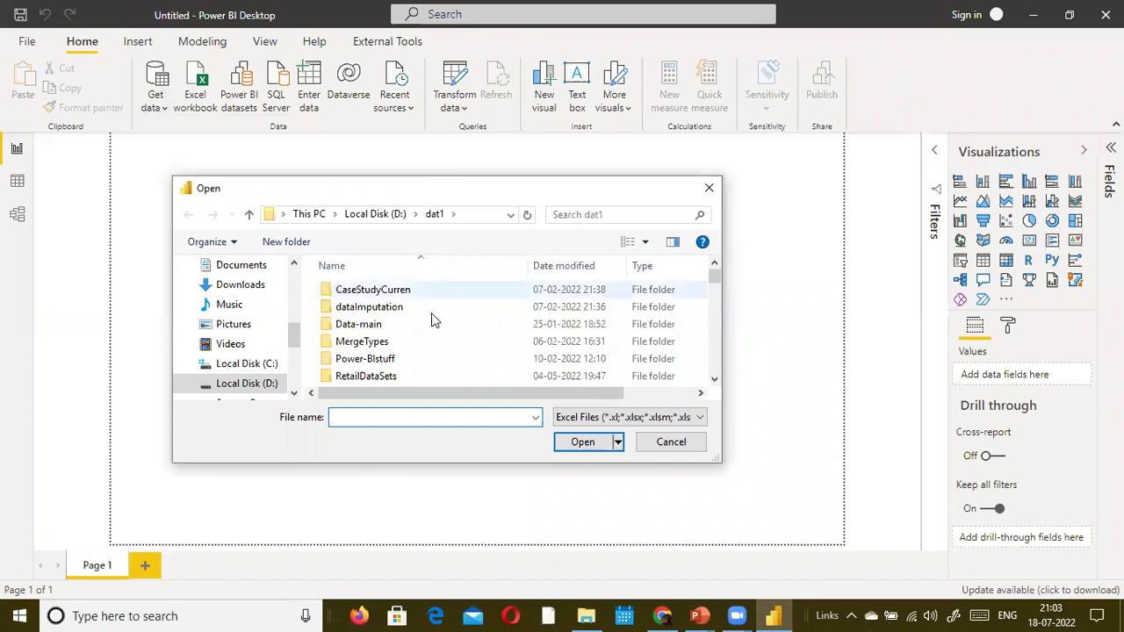
{"action": "scroll", "coordinate": [431, 312], "scroll_direction": "down", "scroll_amount": 3}
{"action": "left_click", "coordinate": [431, 313]}
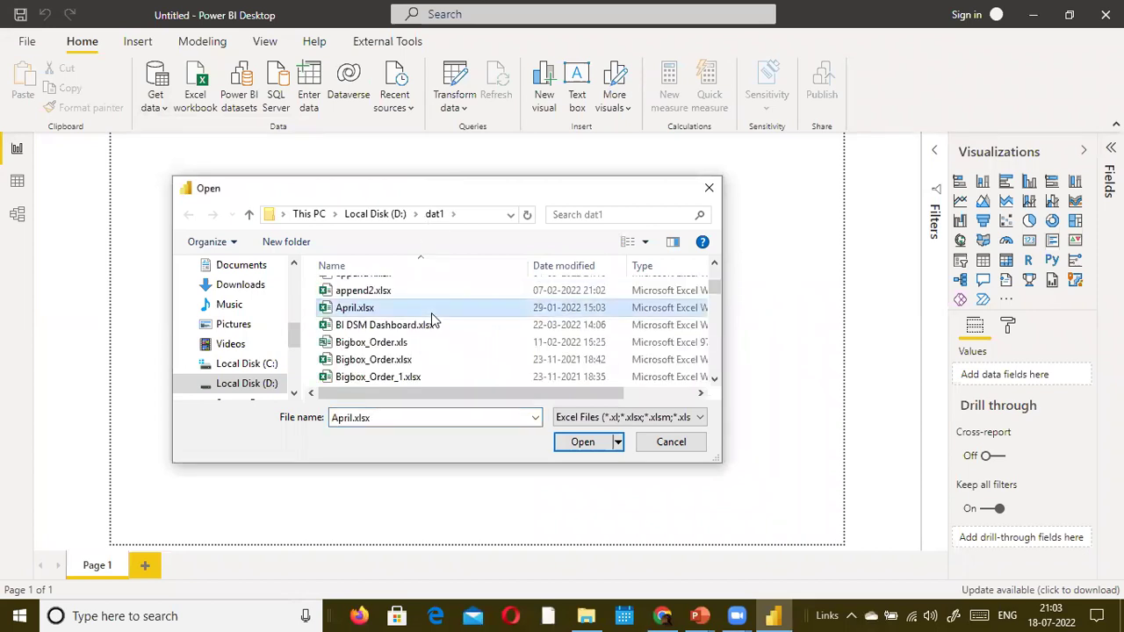
{"action": "scroll", "coordinate": [431, 312], "scroll_direction": "down", "scroll_amount": 5}
{"action": "left_click", "coordinate": [431, 319]}
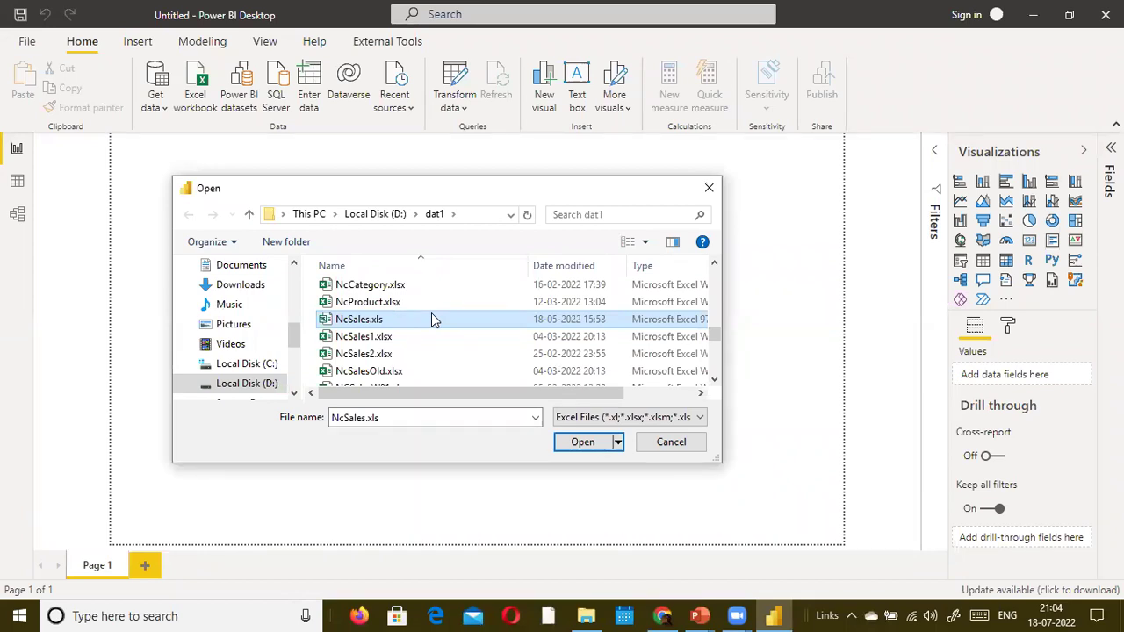
{"action": "left_click", "coordinate": [366, 287]}
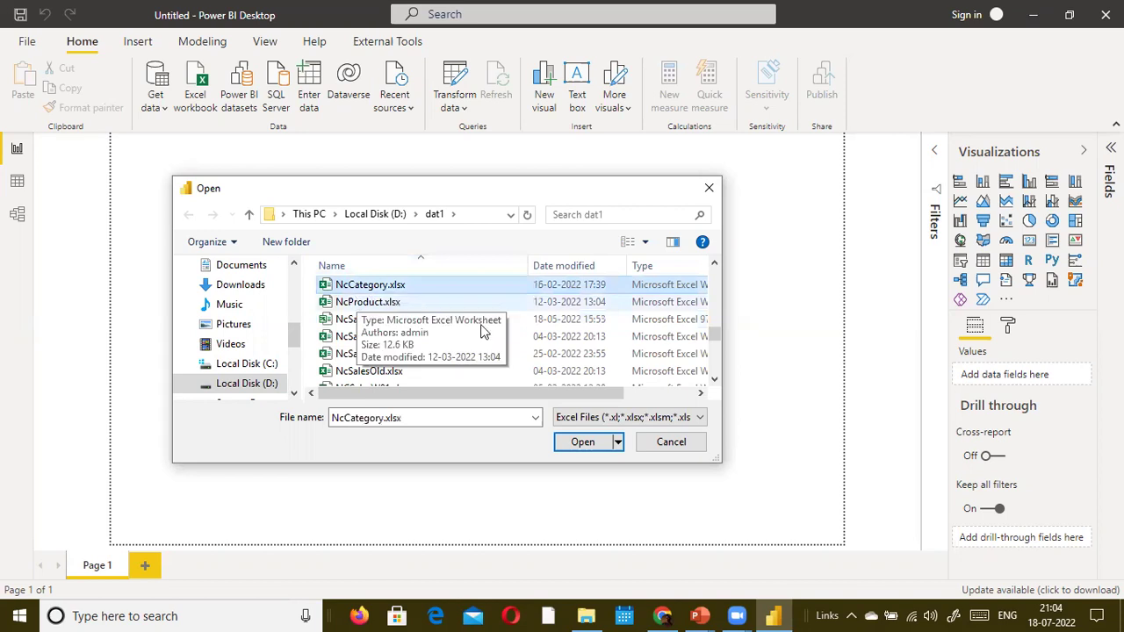
{"action": "key", "text": "d"}
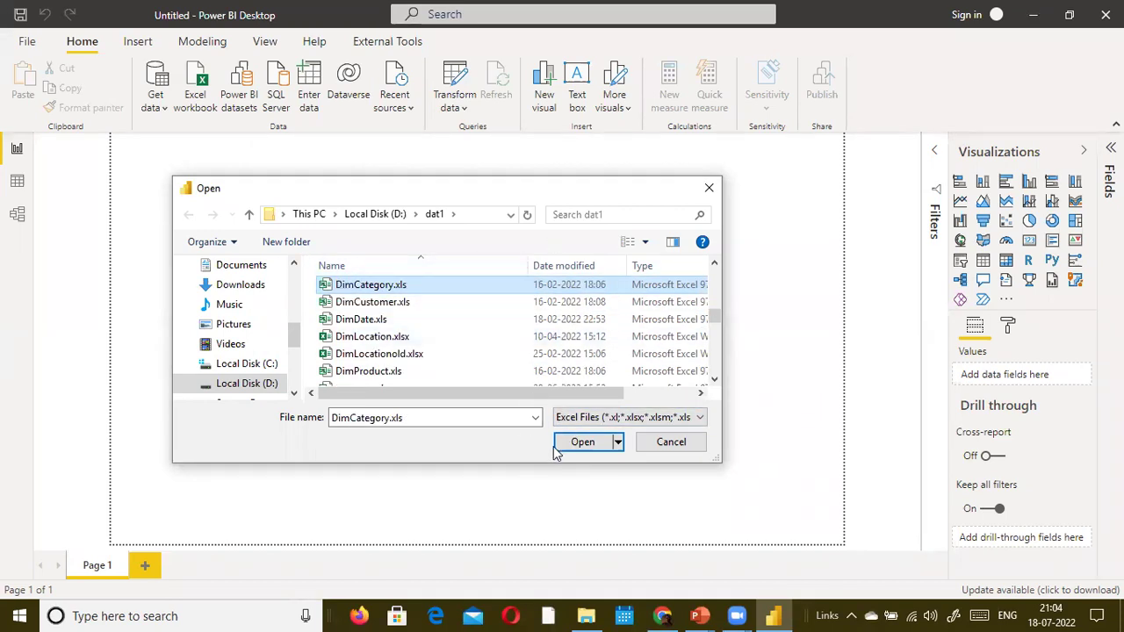
{"action": "left_click", "coordinate": [580, 442]}
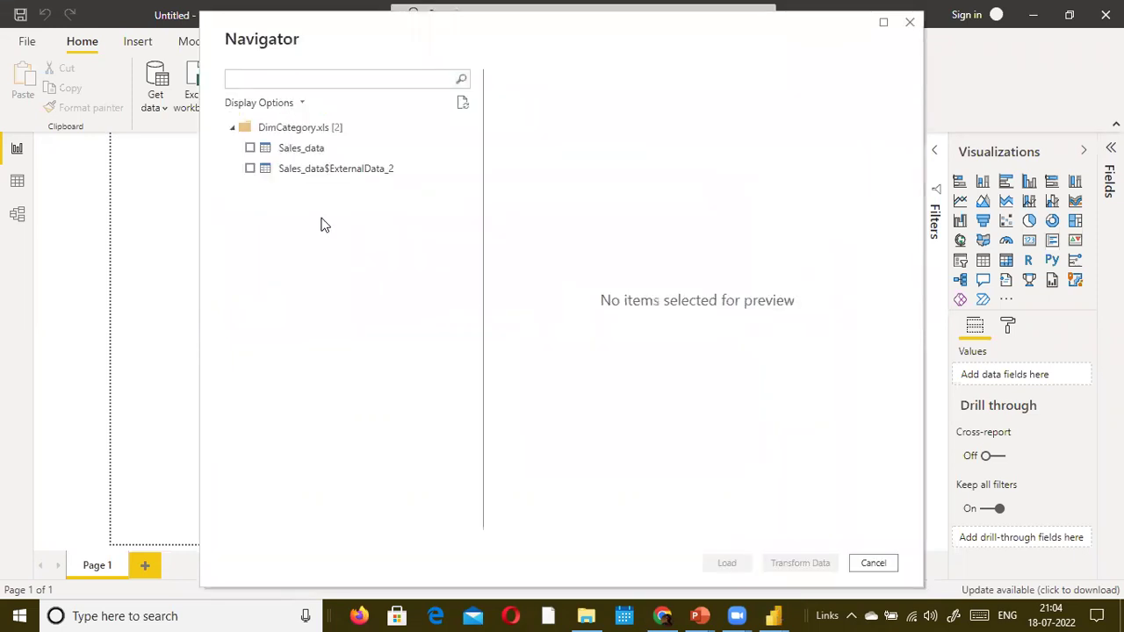
Step: Preview both tables of DimCategory.xls and load only the Sales_data table into the report
{"action": "left_click", "coordinate": [247, 151]}
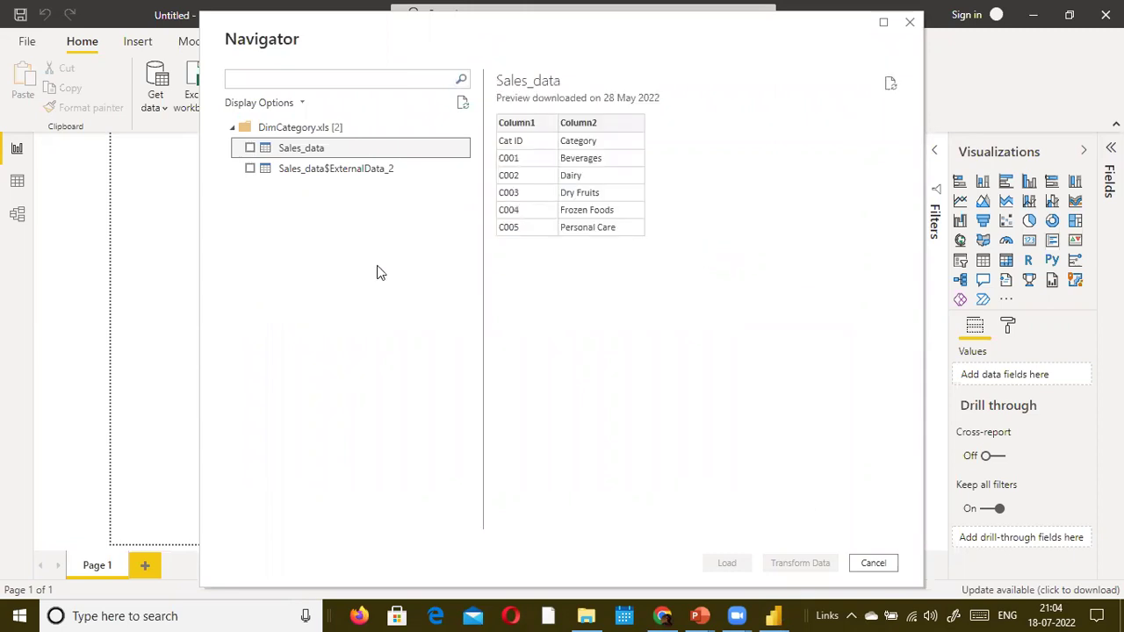
{"action": "left_click", "coordinate": [251, 169]}
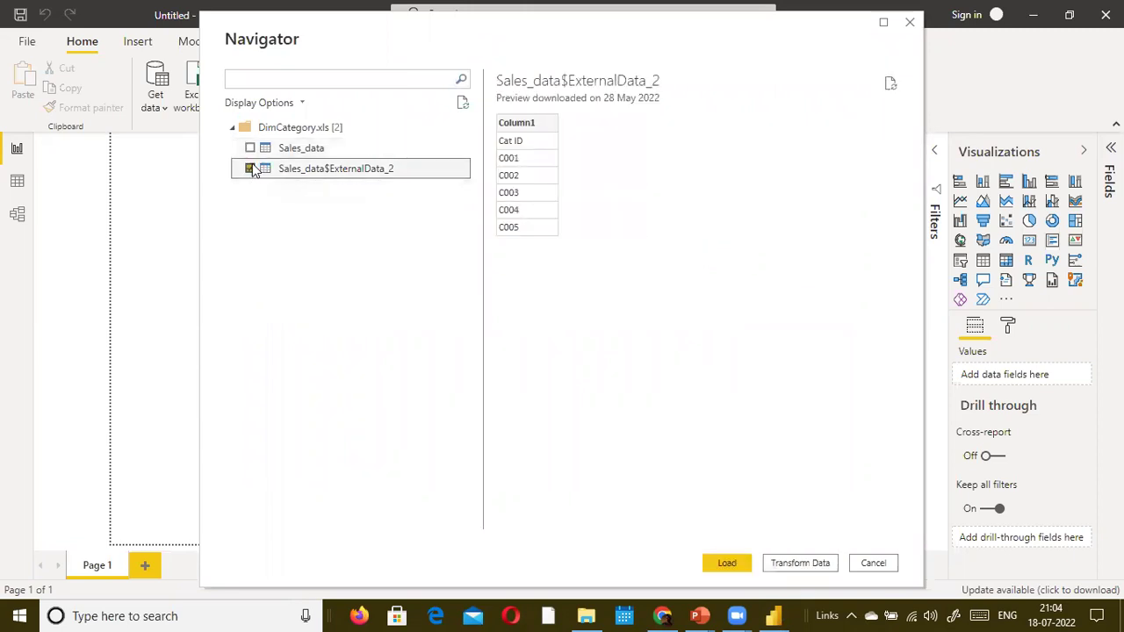
{"action": "left_click", "coordinate": [249, 148]}
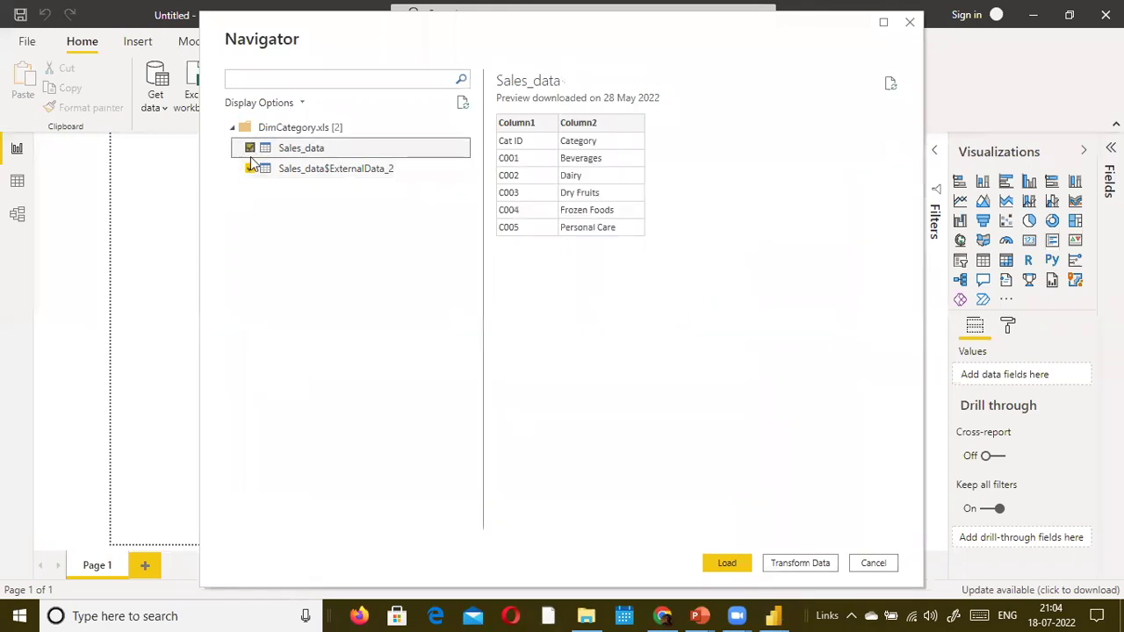
{"action": "left_click", "coordinate": [250, 168]}
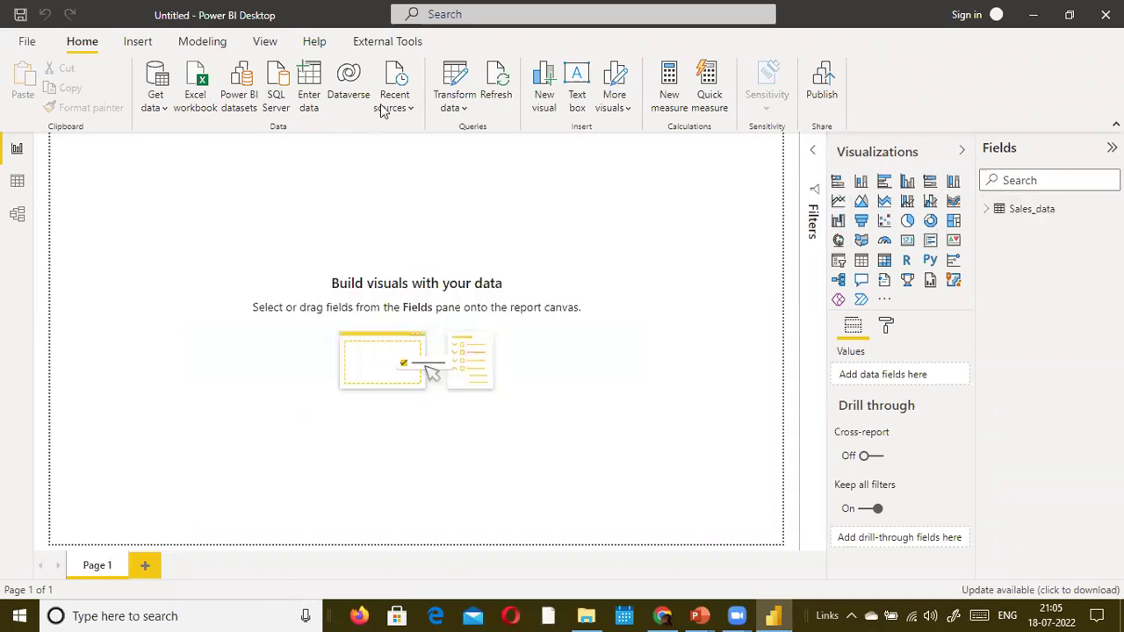
Step: Open the Sales_data query in the Power Query Editor and refresh its data preview
{"action": "left_click", "coordinate": [456, 107]}
{"action": "left_click", "coordinate": [464, 137]}
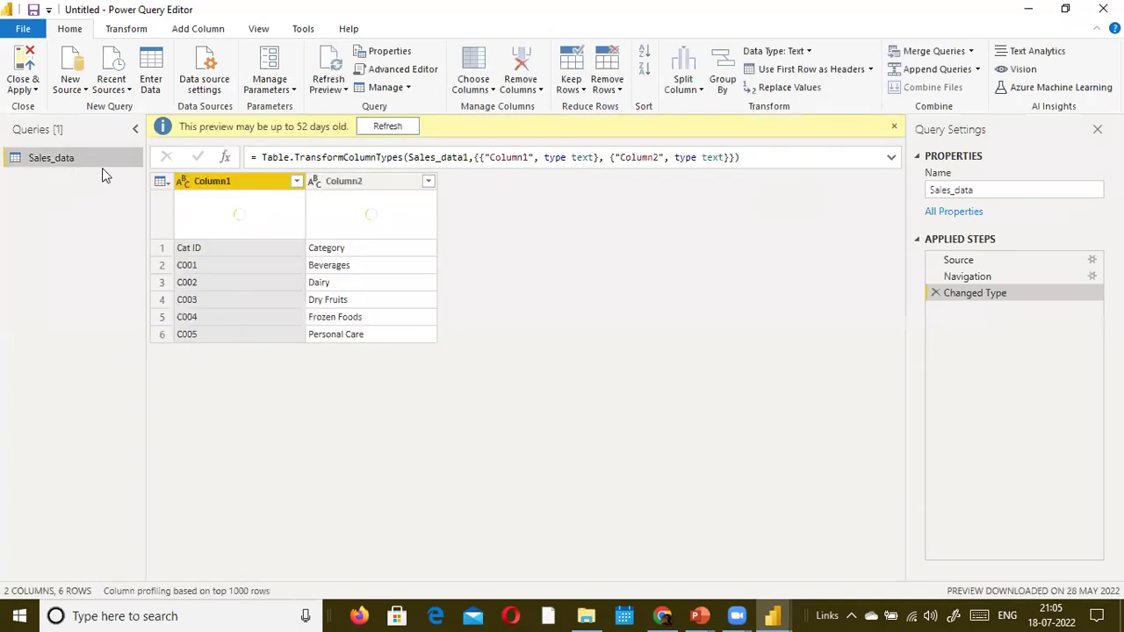
{"action": "left_click", "coordinate": [384, 128]}
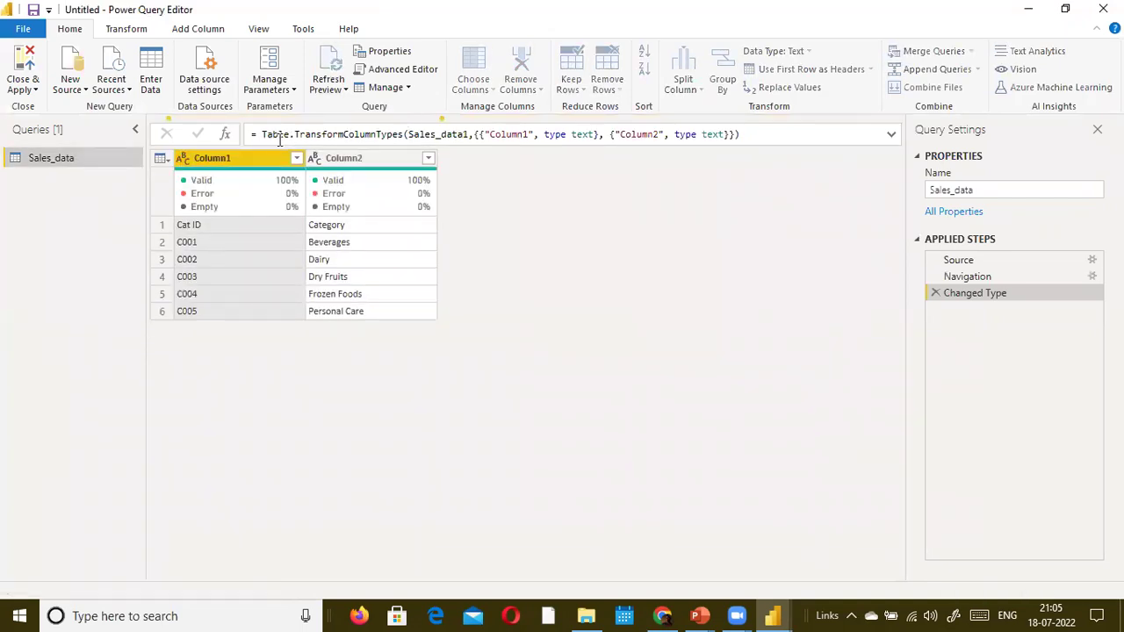
Step: Rename the Sales_data query as DimCategory
{"action": "double_click", "coordinate": [1043, 190]}
{"action": "type", "text": "DimCategory"}
{"action": "key", "text": "Return"}
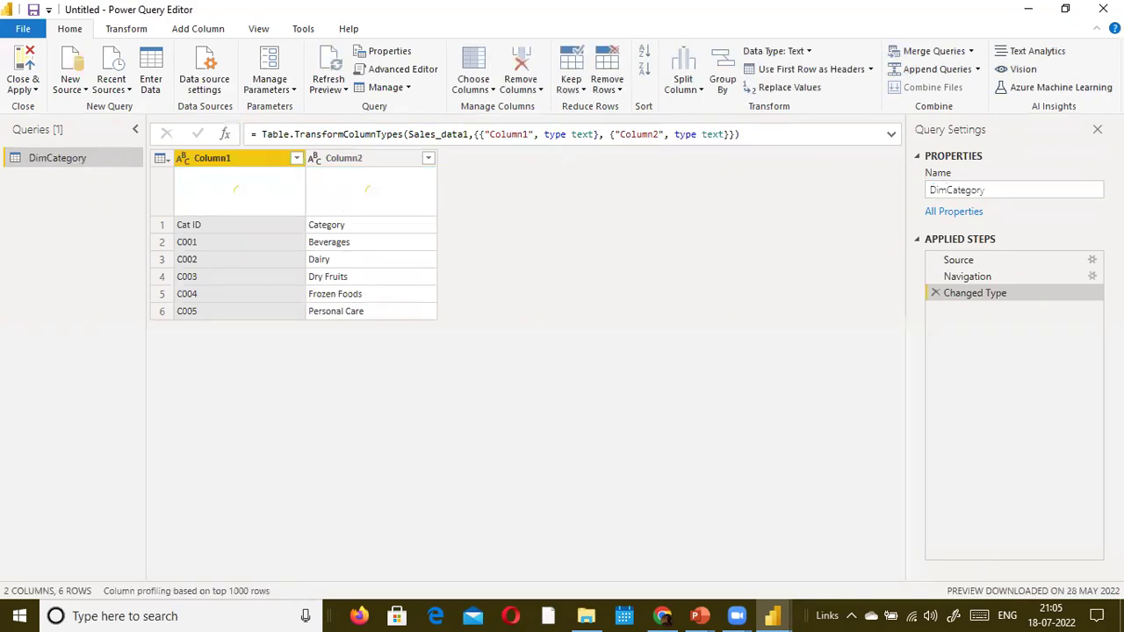
Step: Promote the first row of the DimCategory query to column headers and apply the changes to the report
{"action": "left_click", "coordinate": [132, 29]}
{"action": "left_click", "coordinate": [71, 88]}
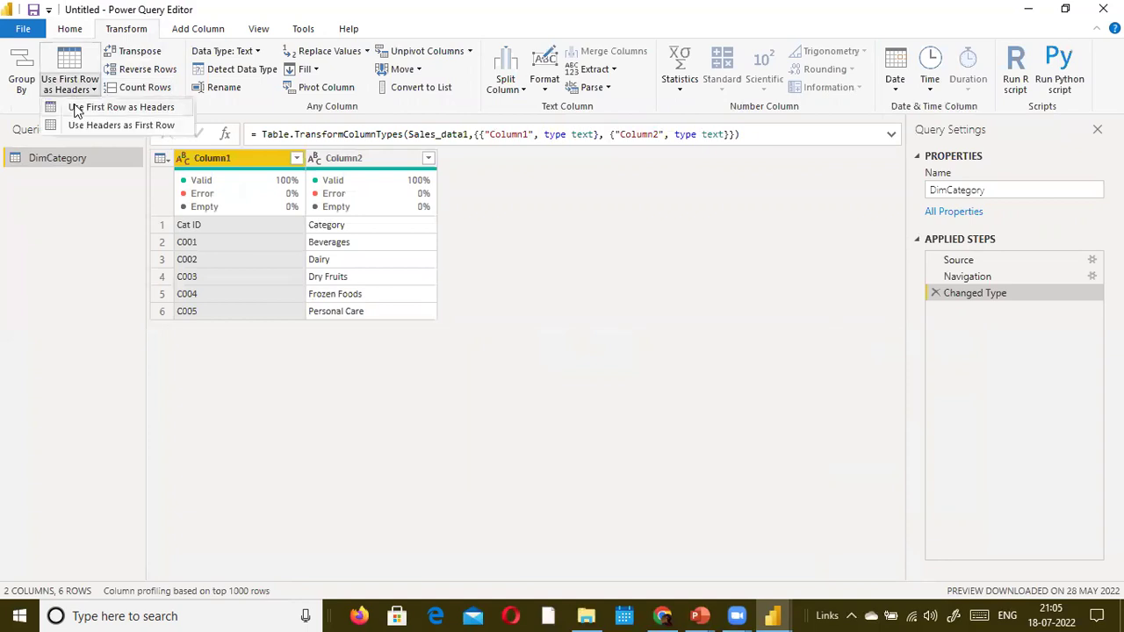
{"action": "left_click", "coordinate": [74, 105]}
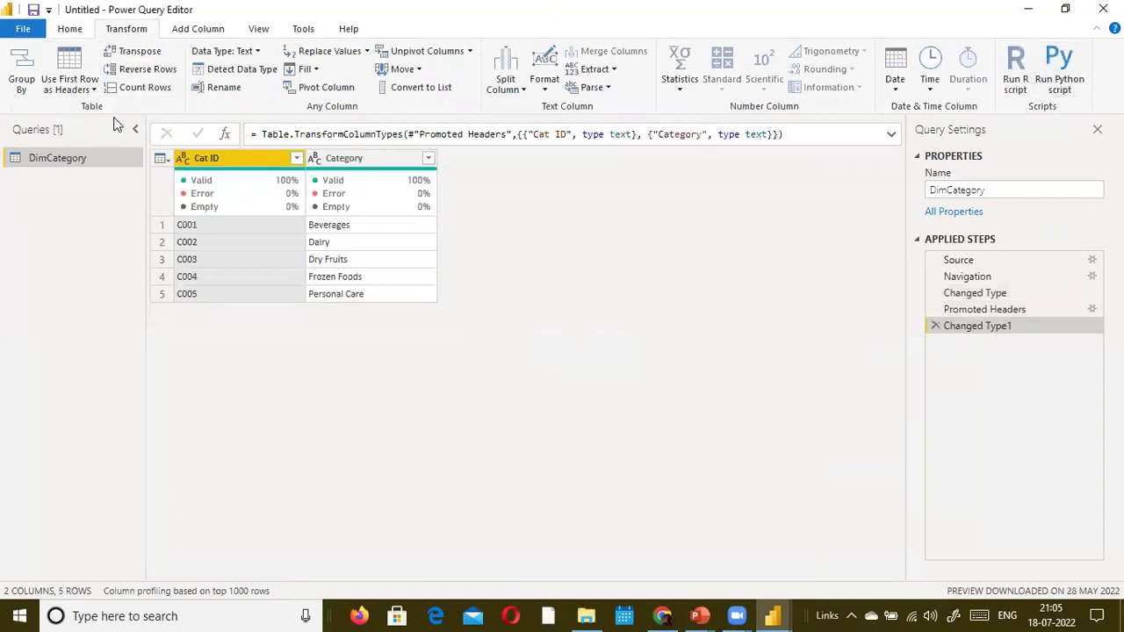
{"action": "left_click", "coordinate": [23, 29]}
{"action": "left_click", "coordinate": [29, 60]}
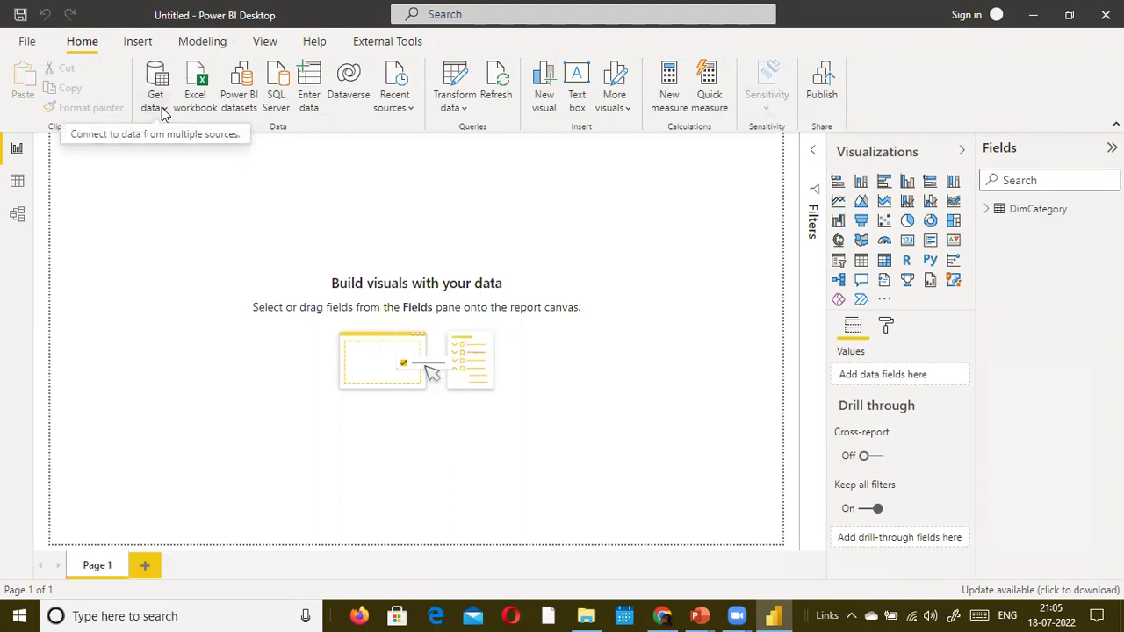
Step: Load the DimProduct table from the DimProduct.xls Excel workbook in the dat1 folder
{"action": "left_click", "coordinate": [162, 115]}
{"action": "left_click", "coordinate": [178, 160]}
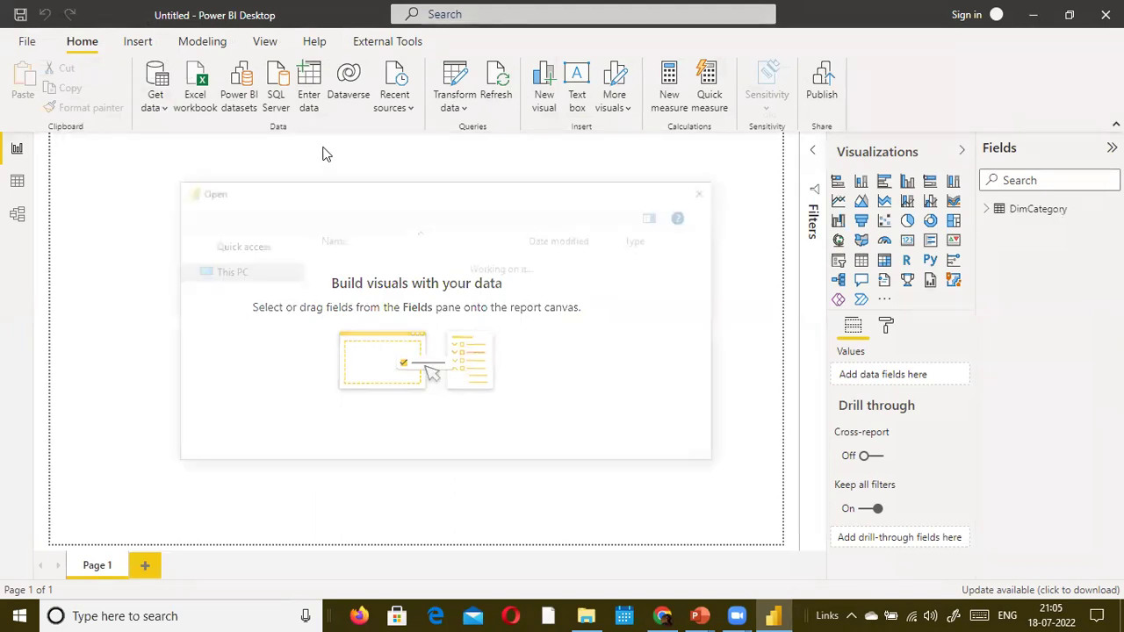
{"action": "left_click", "coordinate": [406, 307]}
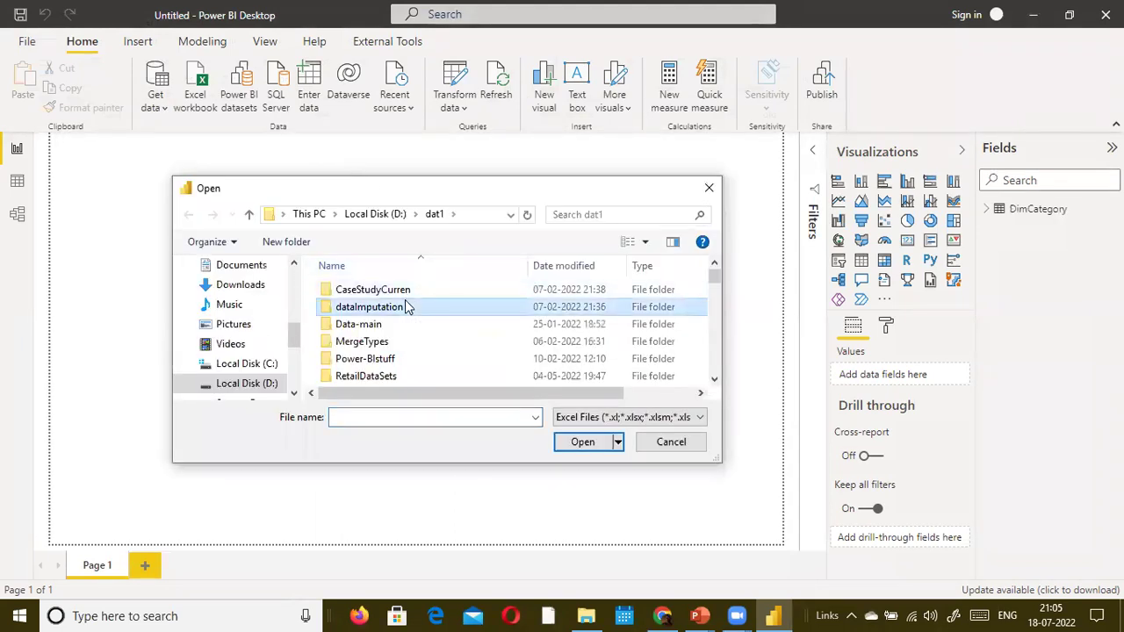
{"action": "key", "text": "s"}
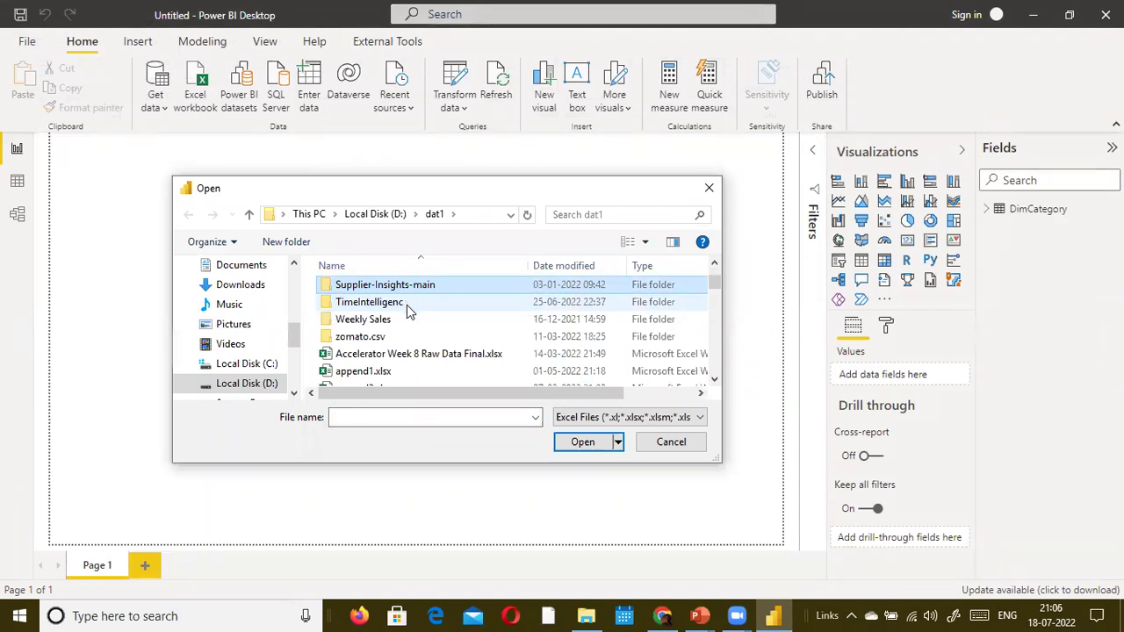
{"action": "scroll", "coordinate": [406, 305], "scroll_direction": "up", "scroll_amount": 5}
{"action": "left_click", "coordinate": [407, 308]}
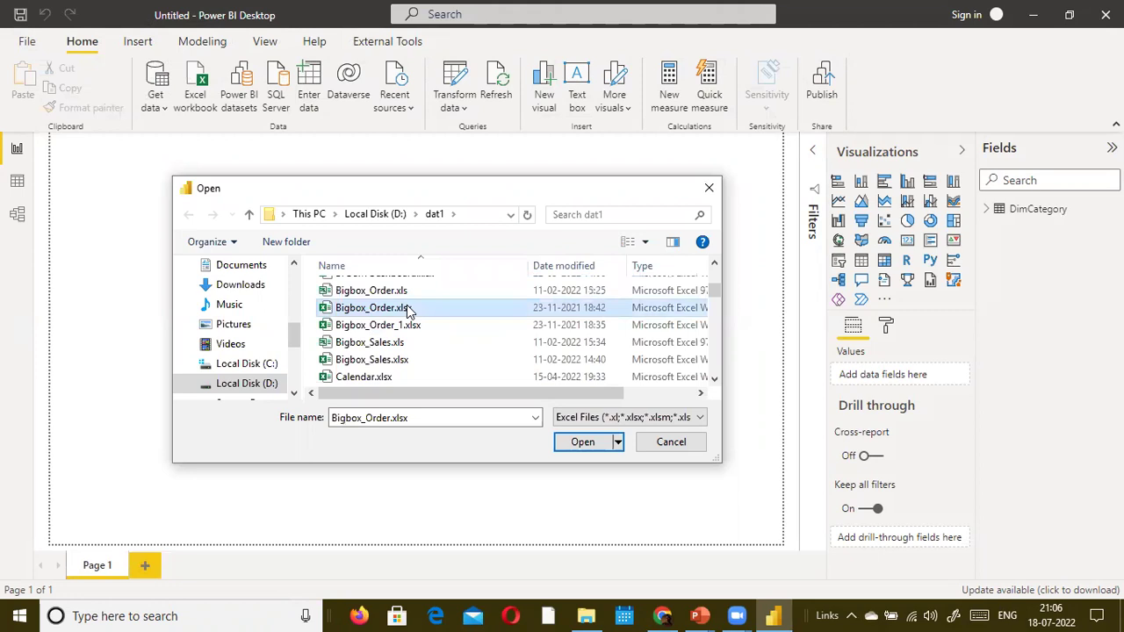
{"action": "type", "text": "dimp"}
{"action": "scroll", "coordinate": [408, 328], "scroll_direction": "down", "scroll_amount": 2}
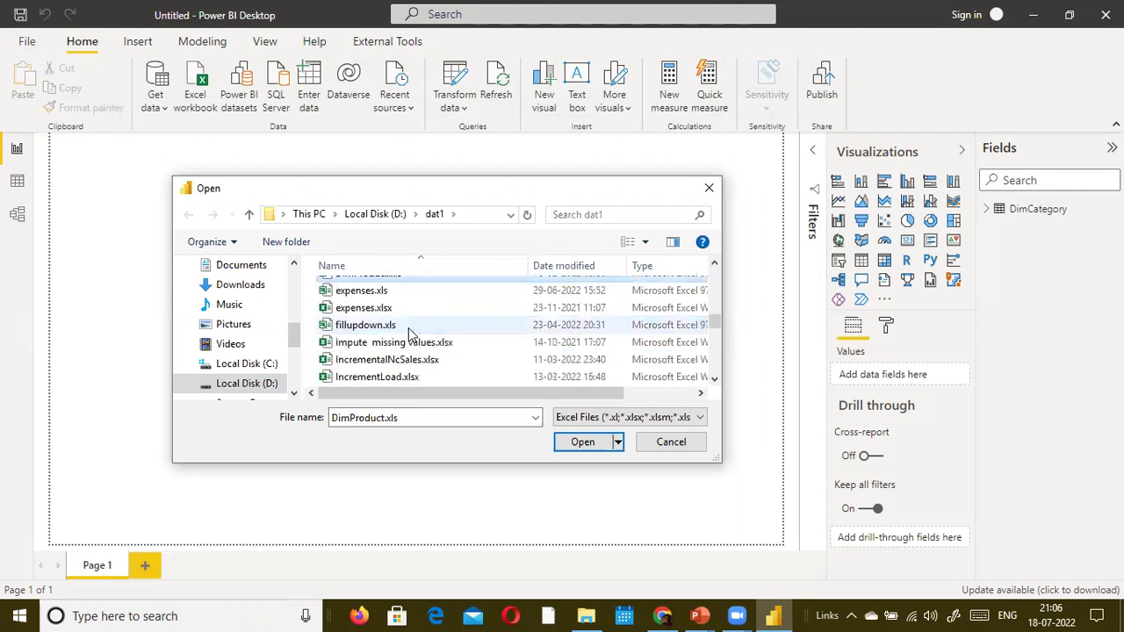
{"action": "scroll", "coordinate": [409, 328], "scroll_direction": "up", "scroll_amount": 2}
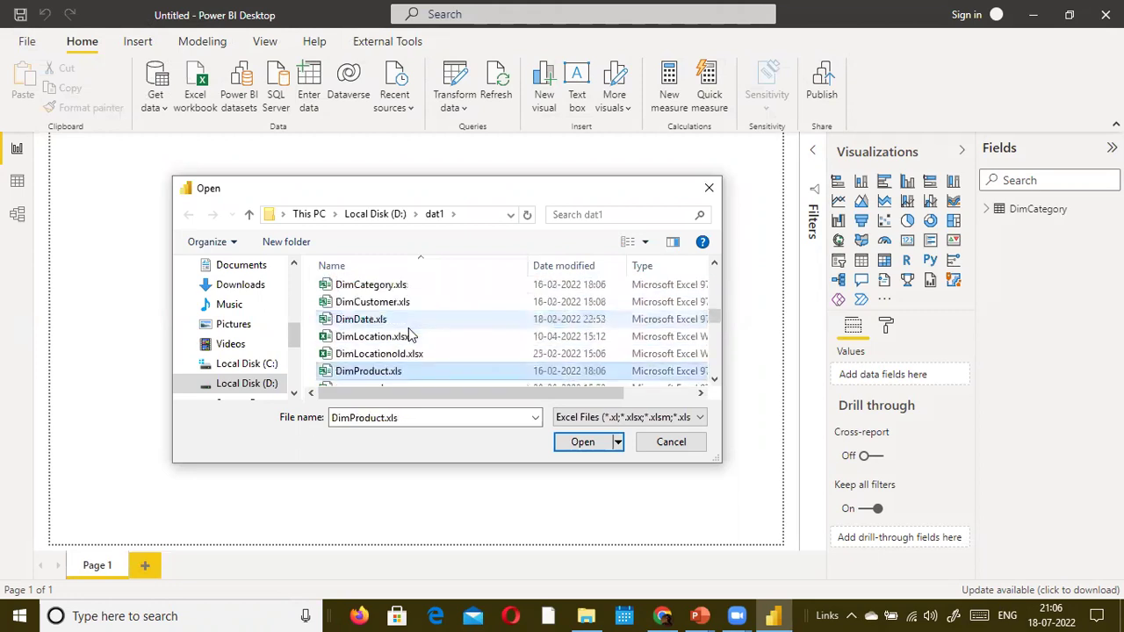
{"action": "left_click", "coordinate": [586, 445]}
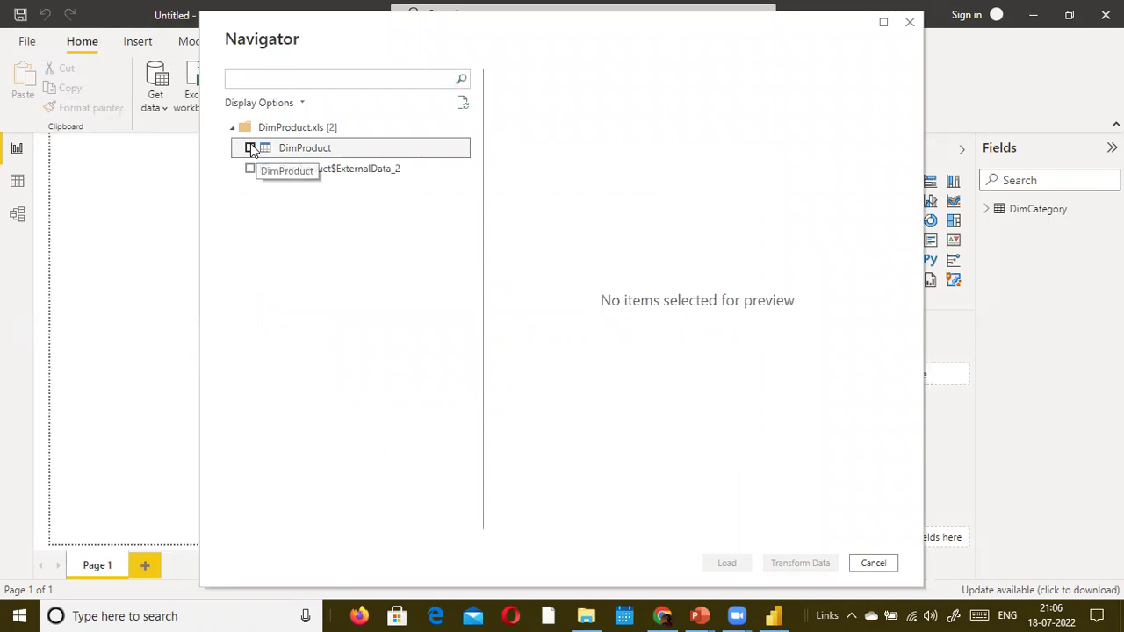
{"action": "left_click", "coordinate": [250, 149]}
{"action": "left_click", "coordinate": [746, 564]}
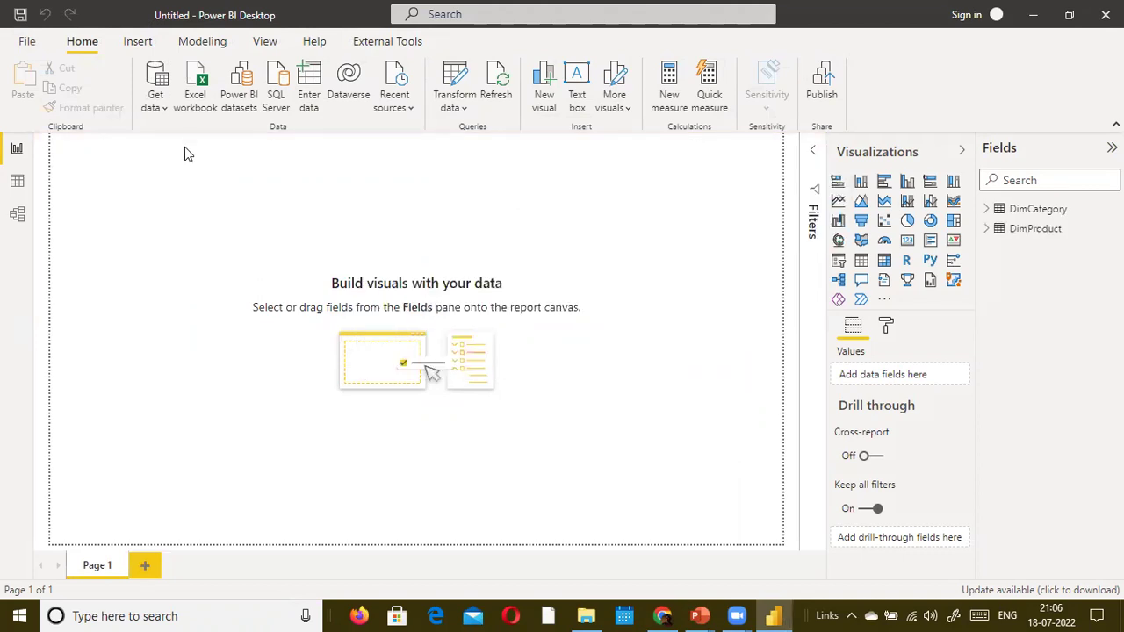
Step: Load the NcSales table from the NcSales.xls Excel workbook in the dat1 folder, checking its remaining columns in the preview
{"action": "left_click", "coordinate": [163, 108]}
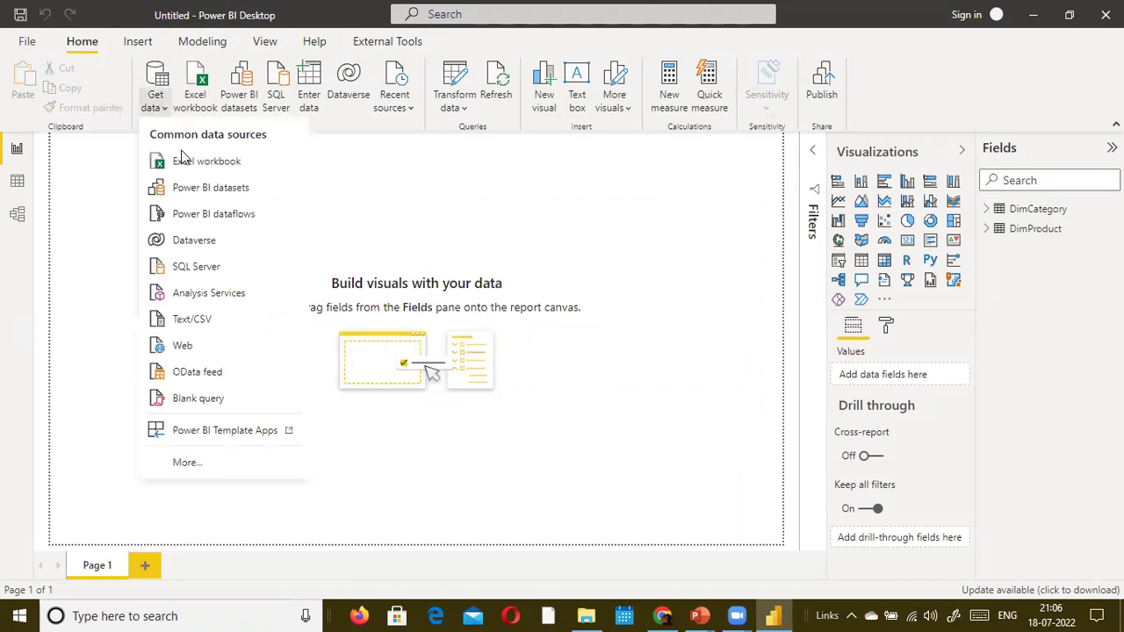
{"action": "left_click", "coordinate": [185, 160]}
{"action": "scroll", "coordinate": [607, 355], "scroll_direction": "down", "scroll_amount": 10}
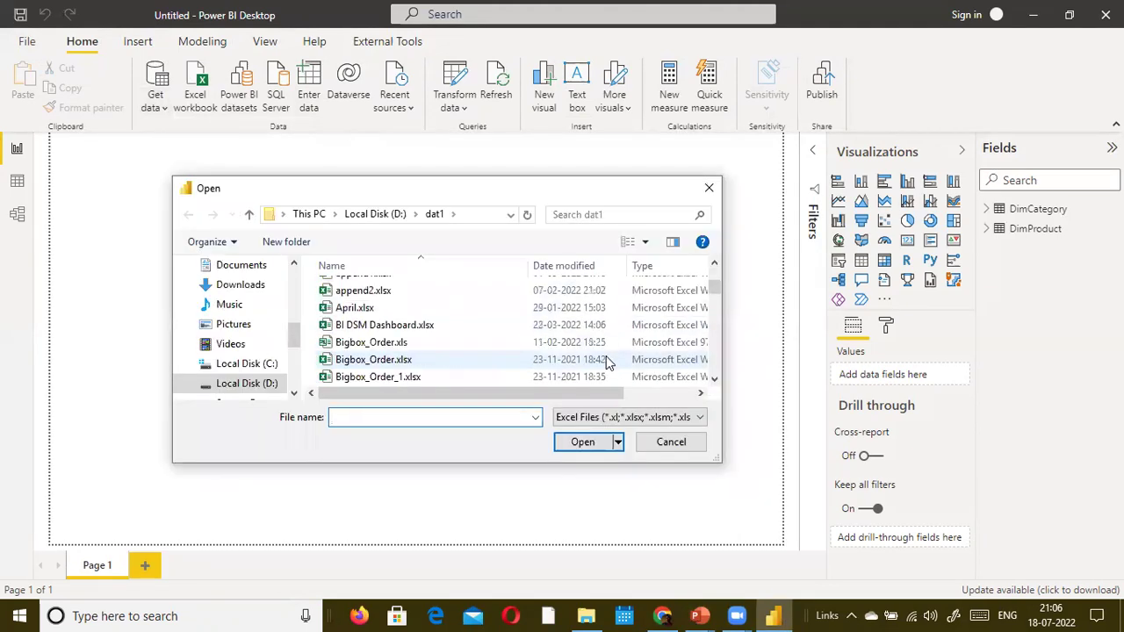
{"action": "scroll", "coordinate": [576, 356], "scroll_direction": "up", "scroll_amount": 3}
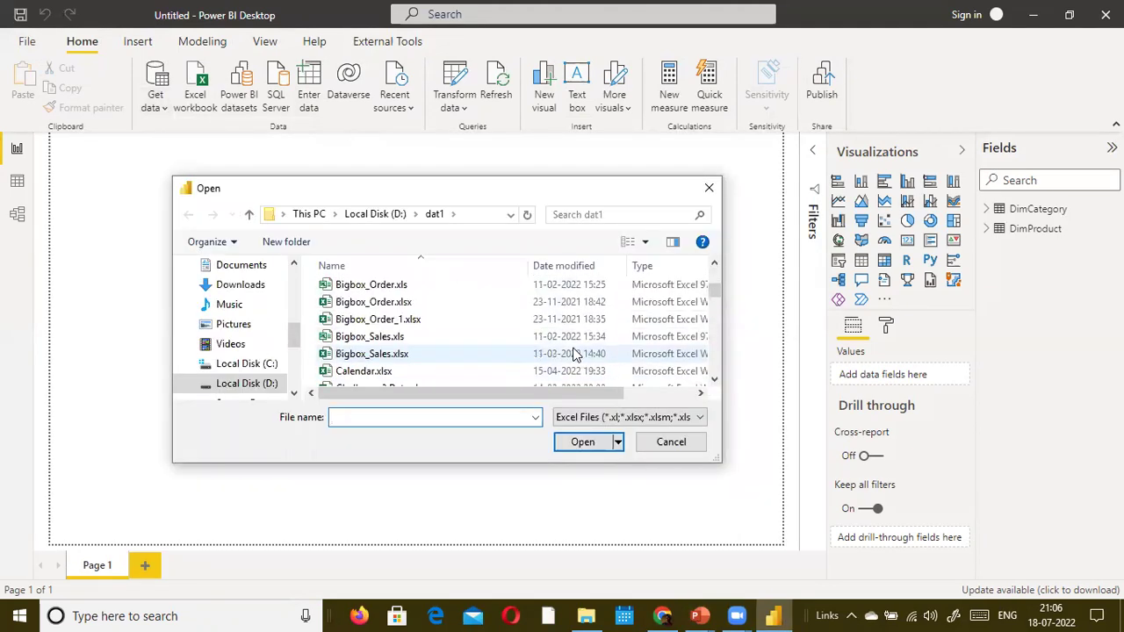
{"action": "scroll", "coordinate": [576, 354], "scroll_direction": "down", "scroll_amount": 2}
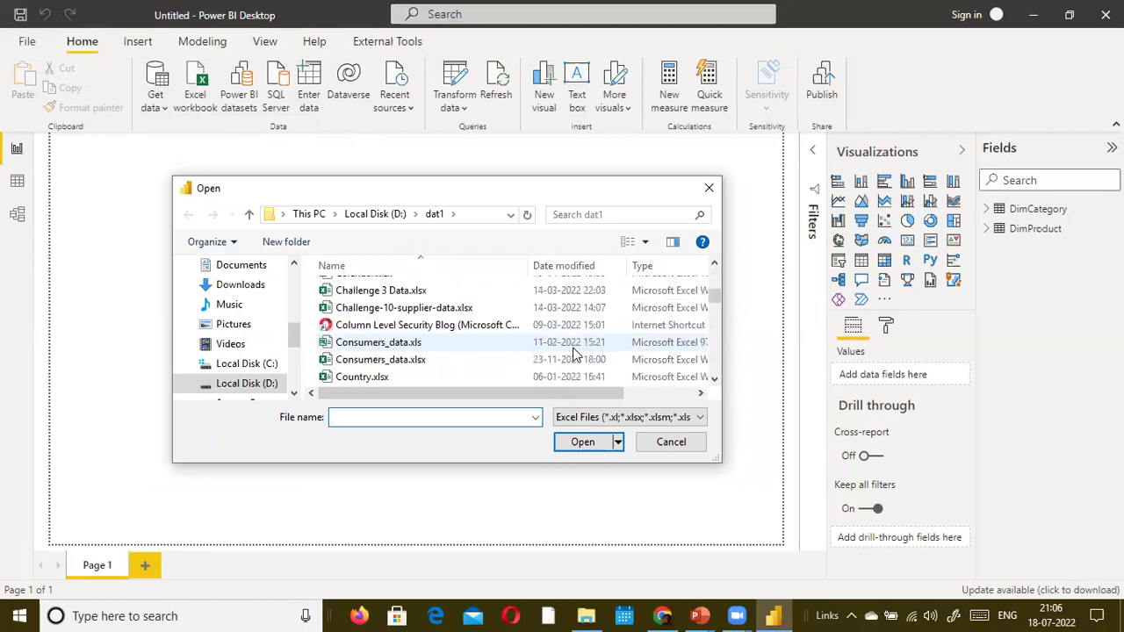
{"action": "type", "text": "nc"}
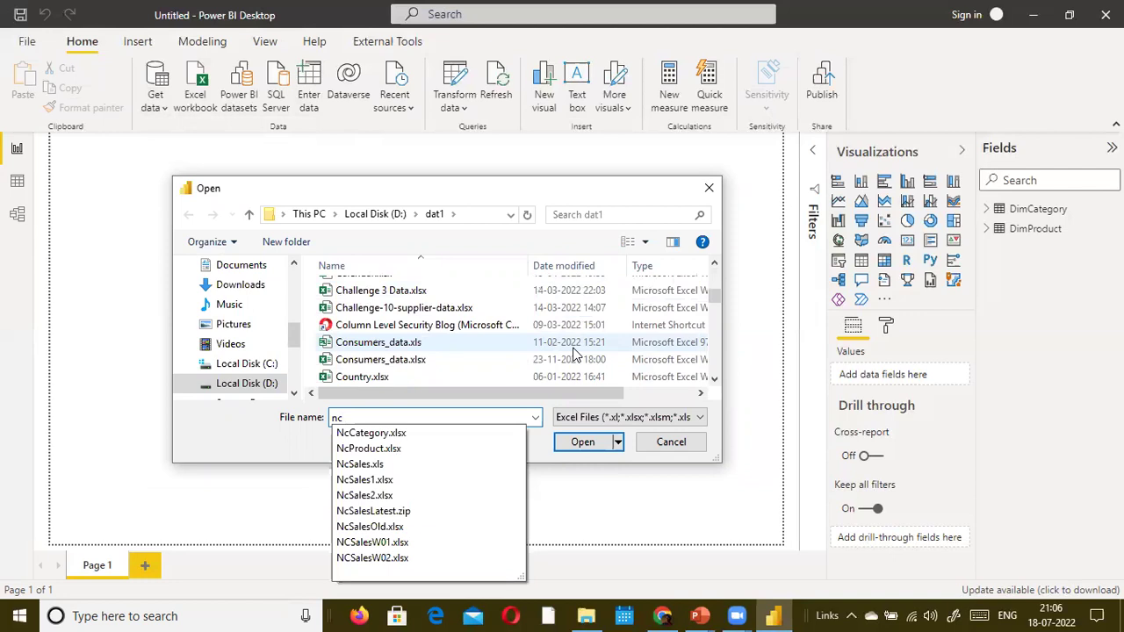
{"action": "left_click", "coordinate": [384, 464]}
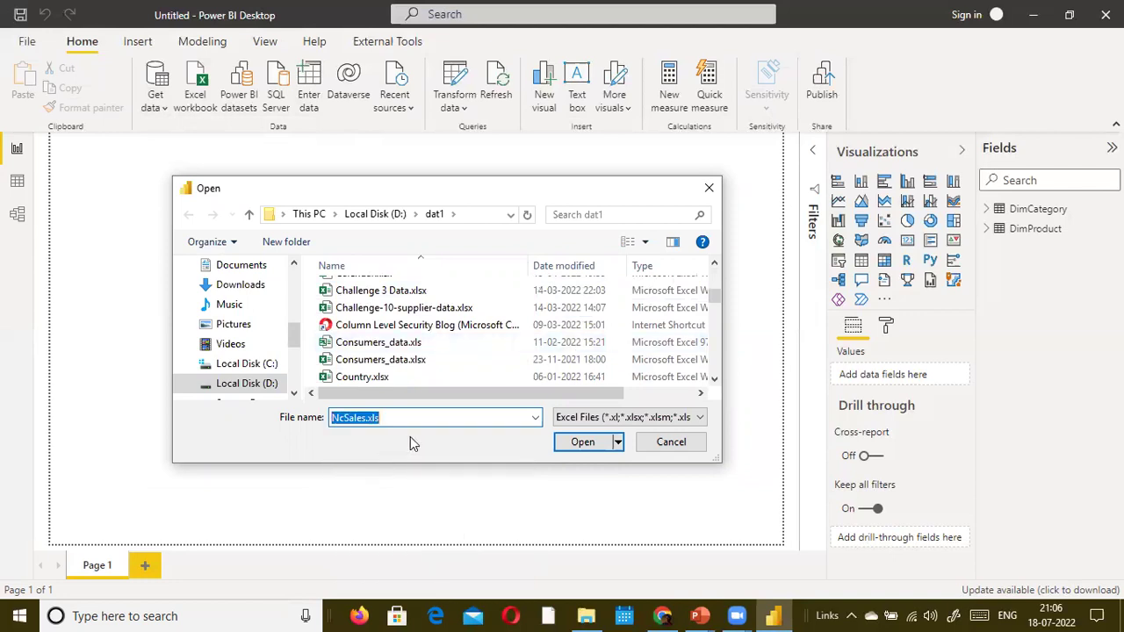
{"action": "left_click", "coordinate": [582, 442]}
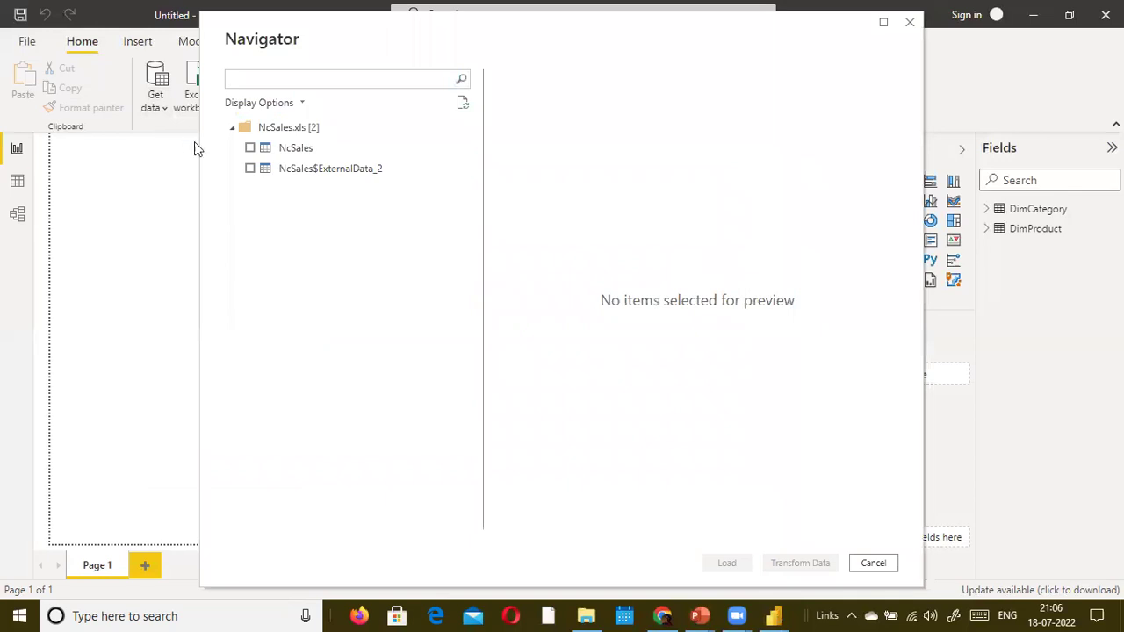
{"action": "left_click", "coordinate": [251, 148]}
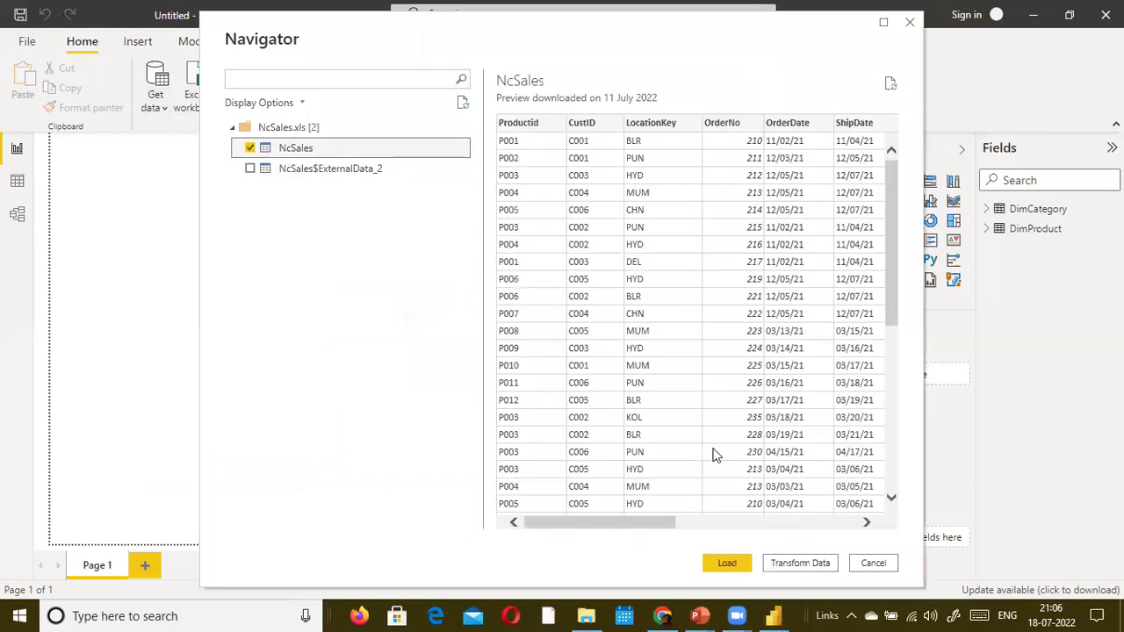
{"action": "left_click_drag", "start_coordinate": [586, 524], "coordinate": [399, 477]}
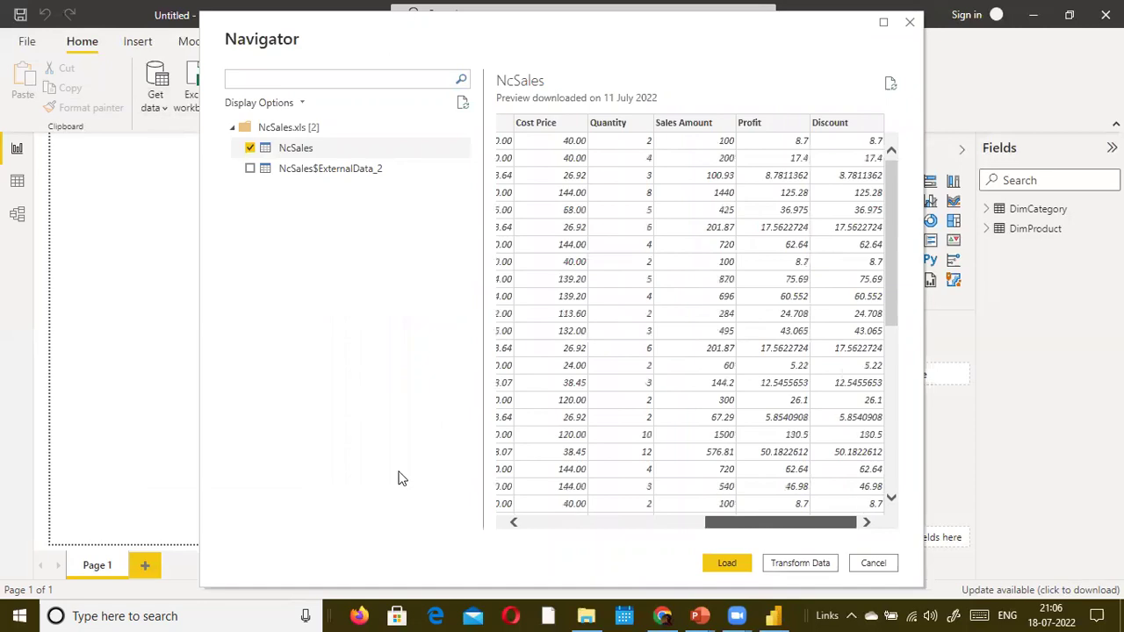
{"action": "left_click", "coordinate": [727, 566]}
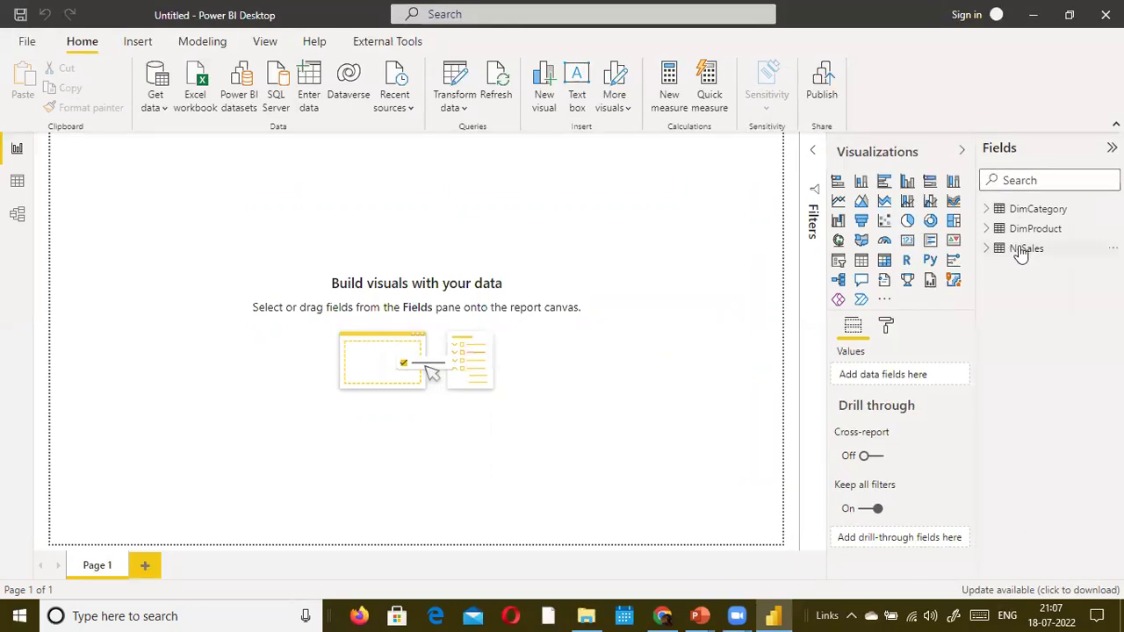
Step: Rename the NcSales table as FactSales
{"action": "left_click", "coordinate": [1112, 249]}
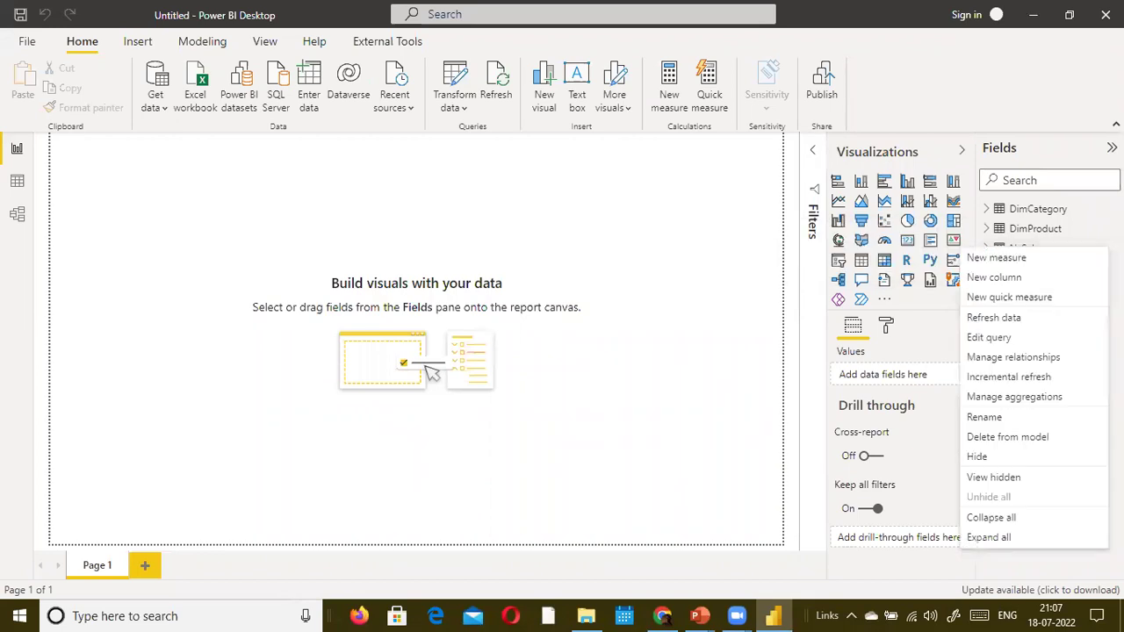
{"action": "left_click", "coordinate": [1016, 266]}
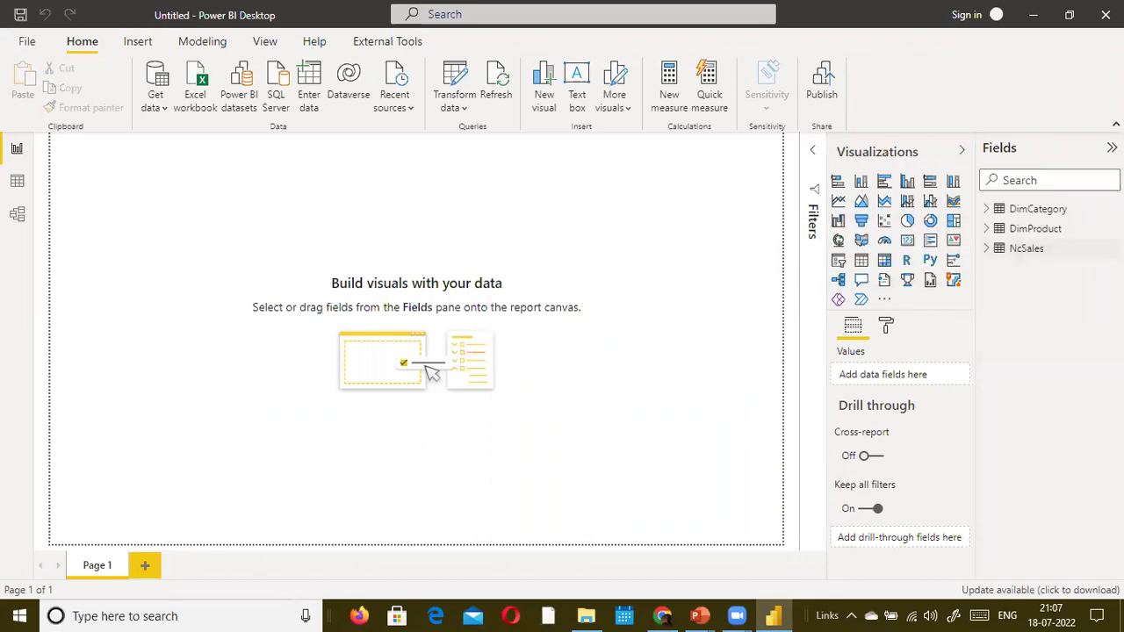
{"action": "left_click", "coordinate": [1112, 248]}
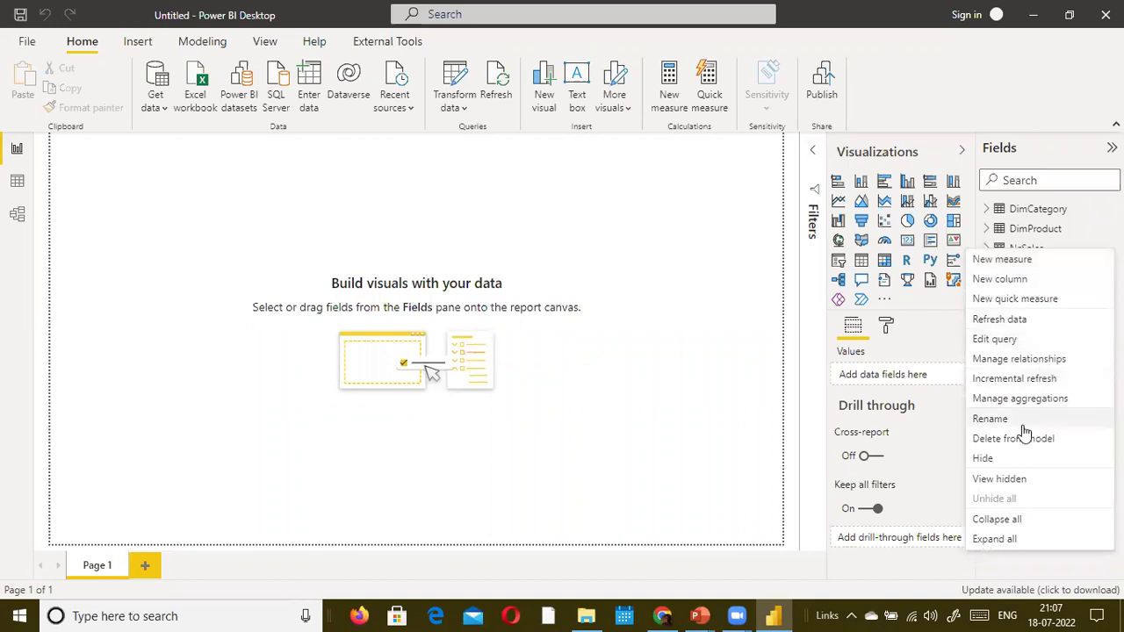
{"action": "left_click", "coordinate": [993, 419]}
{"action": "type", "text": "Sales"}
{"action": "key", "text": "BackSpace"}
{"action": "key", "text": "BackSpace"}
{"action": "type", "text": "FactSal"}
{"action": "key", "text": "BackSpace"}
{"action": "type", "text": "les"}
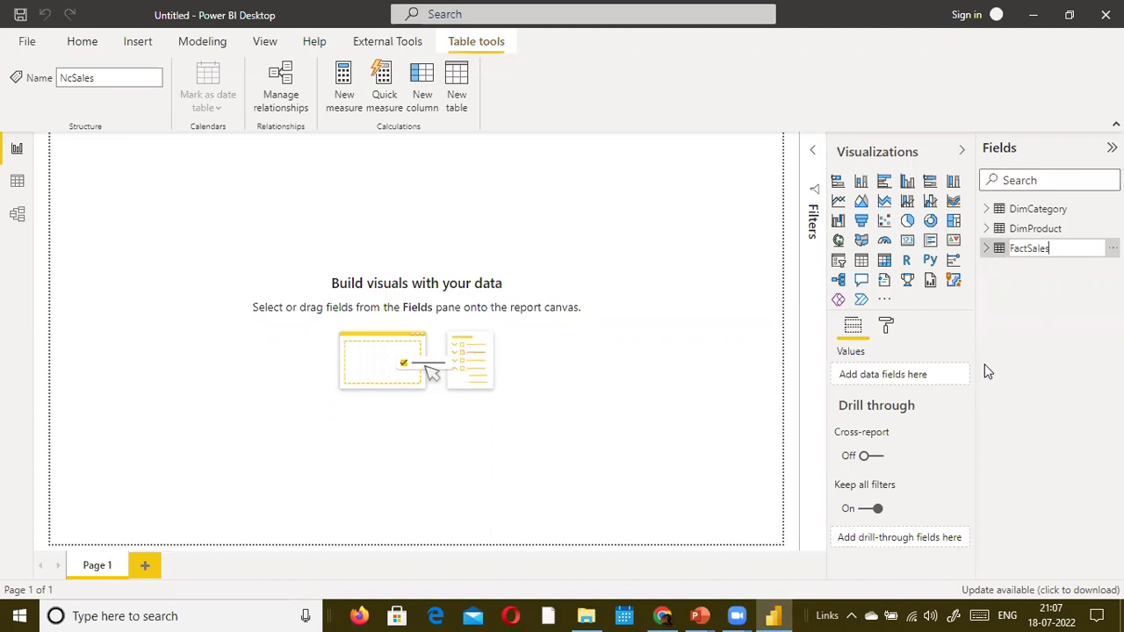
{"action": "key", "text": "Return"}
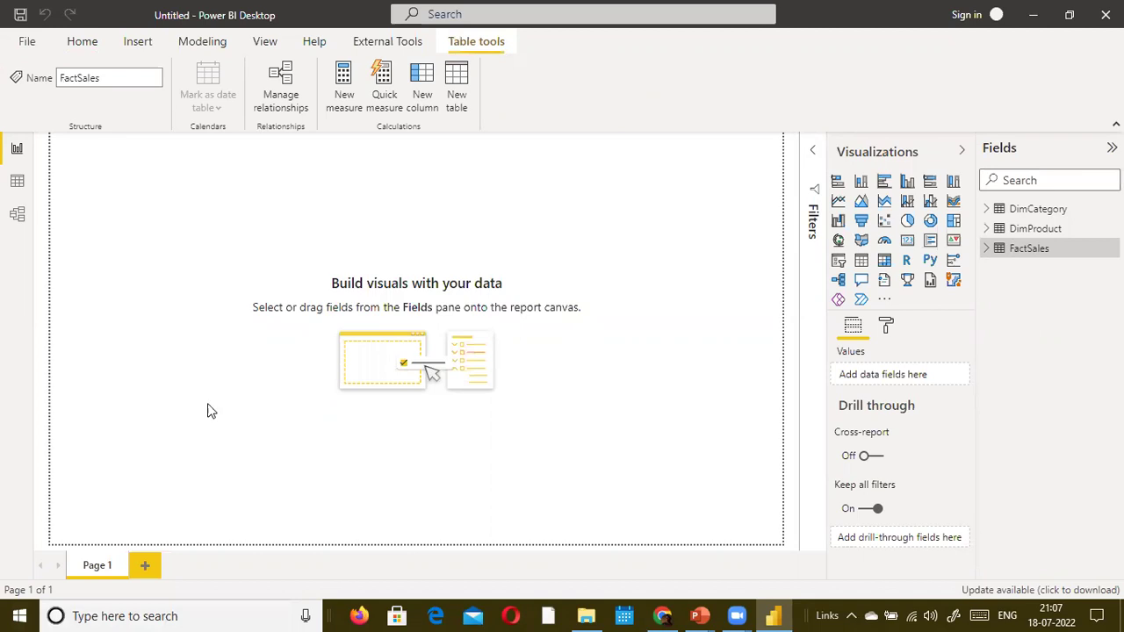
Step: Examine the rows of the DimProduct, DimCategory and FactSales tables in Data view
{"action": "left_click", "coordinate": [17, 180]}
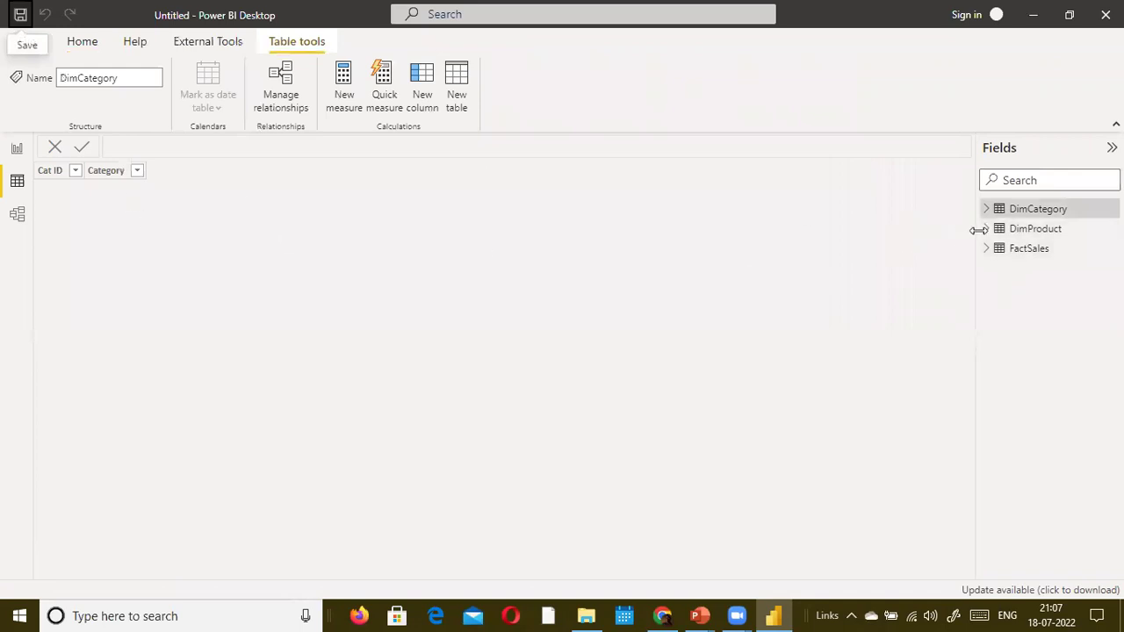
{"action": "left_click", "coordinate": [1036, 231]}
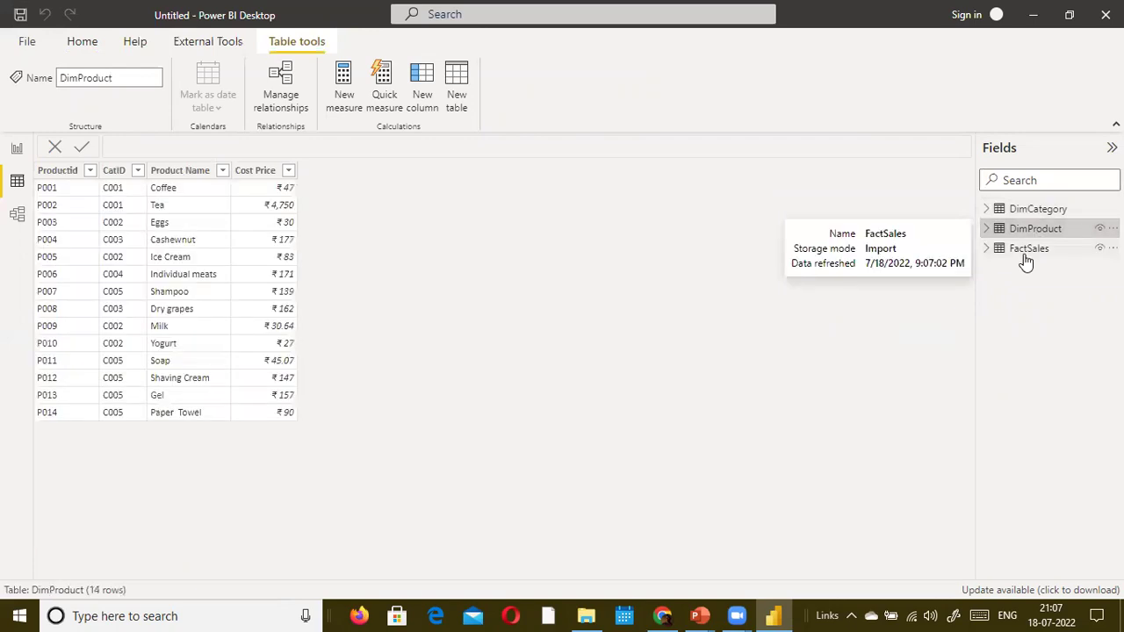
{"action": "left_click", "coordinate": [1041, 208]}
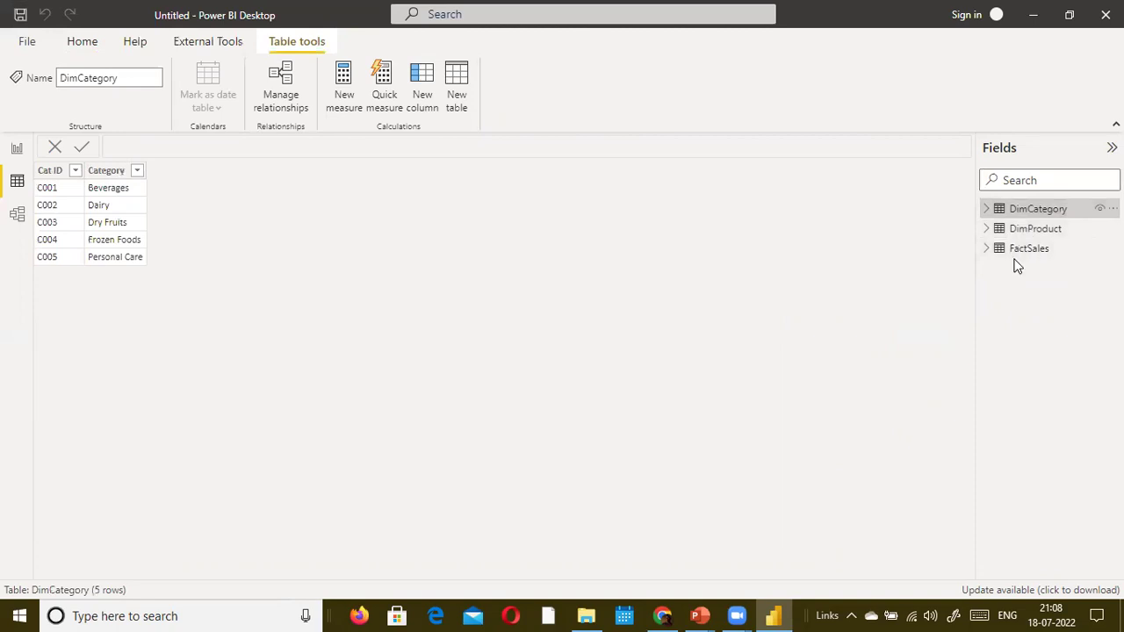
{"action": "left_click", "coordinate": [1024, 250]}
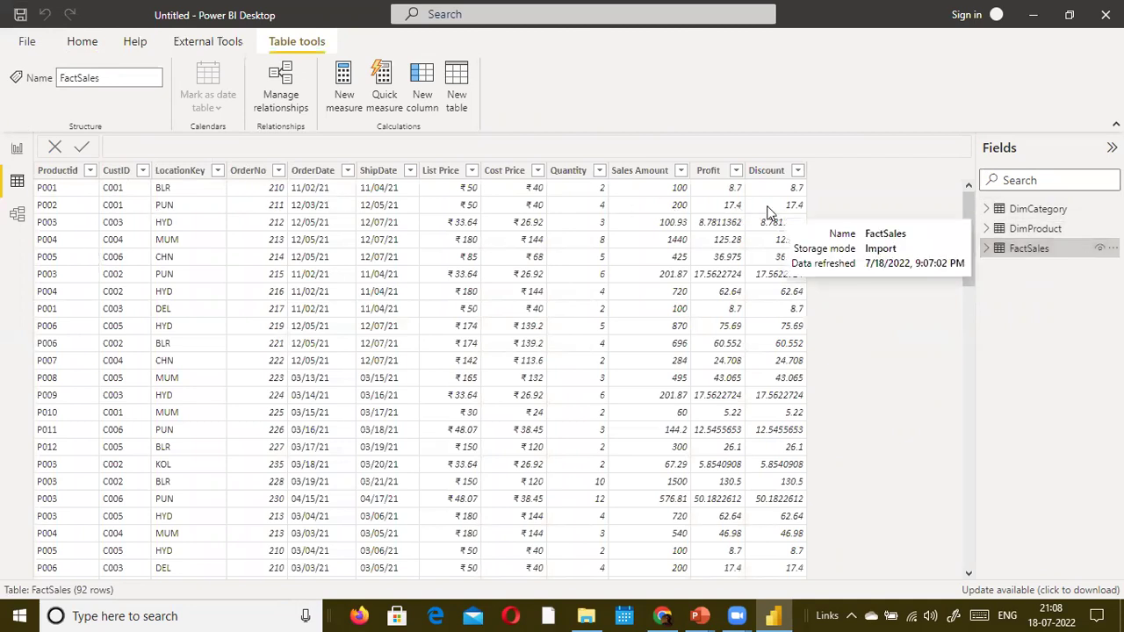
Step: Return to the report view and open the loaded tables in the Power Query Editor
{"action": "left_click", "coordinate": [15, 149]}
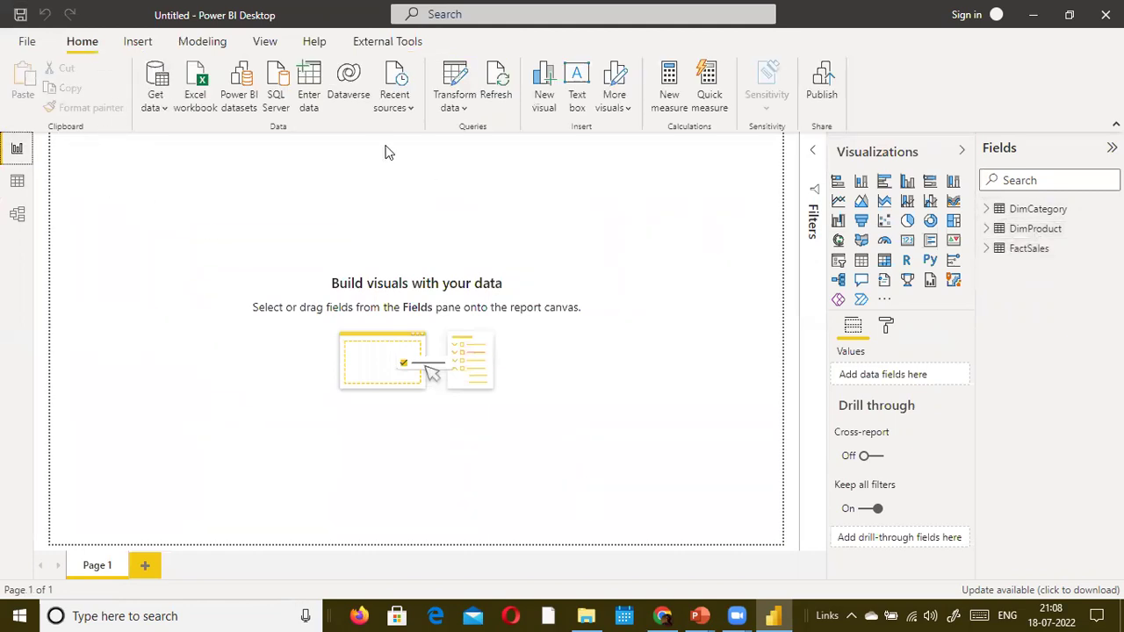
{"action": "left_click", "coordinate": [458, 118]}
{"action": "left_click", "coordinate": [479, 133]}
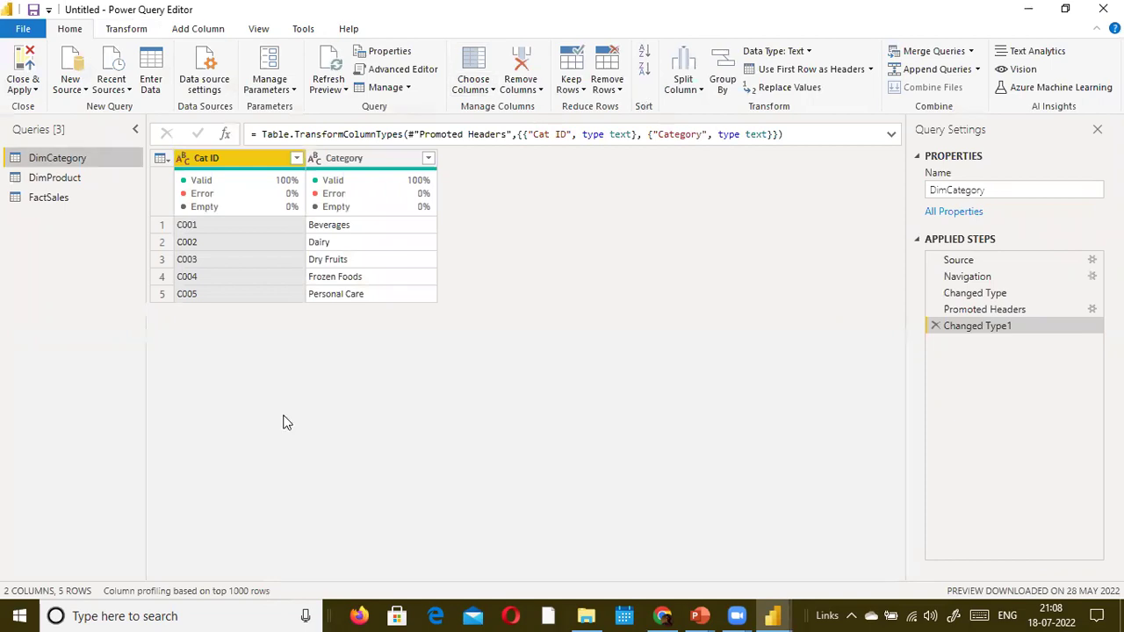
{"action": "left_click", "coordinate": [972, 54]}
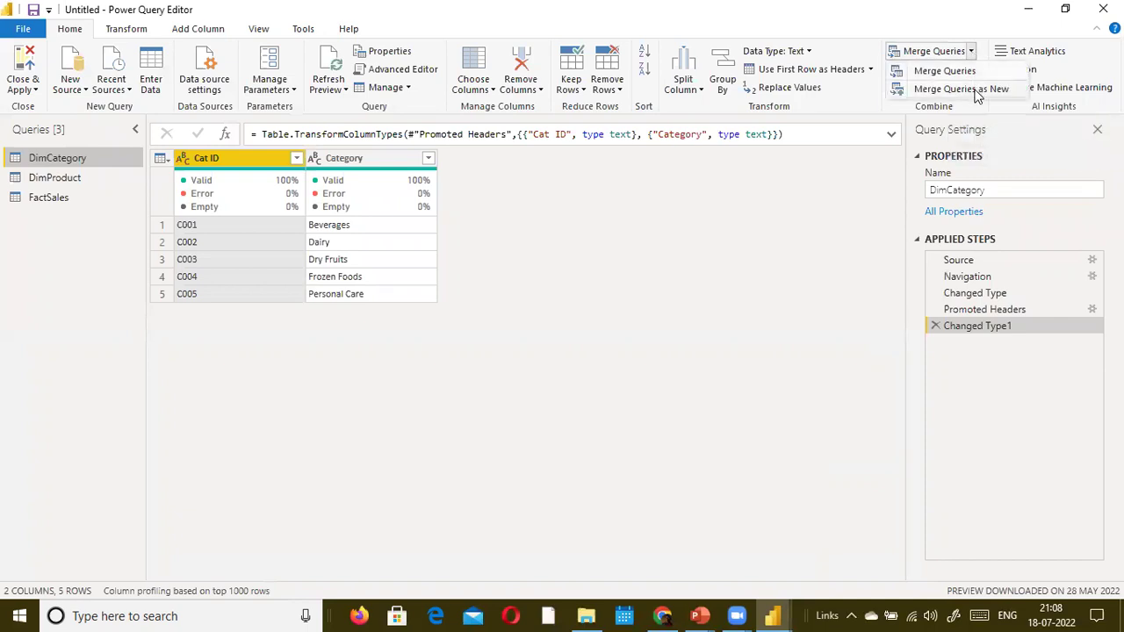
{"action": "left_click", "coordinate": [963, 88]}
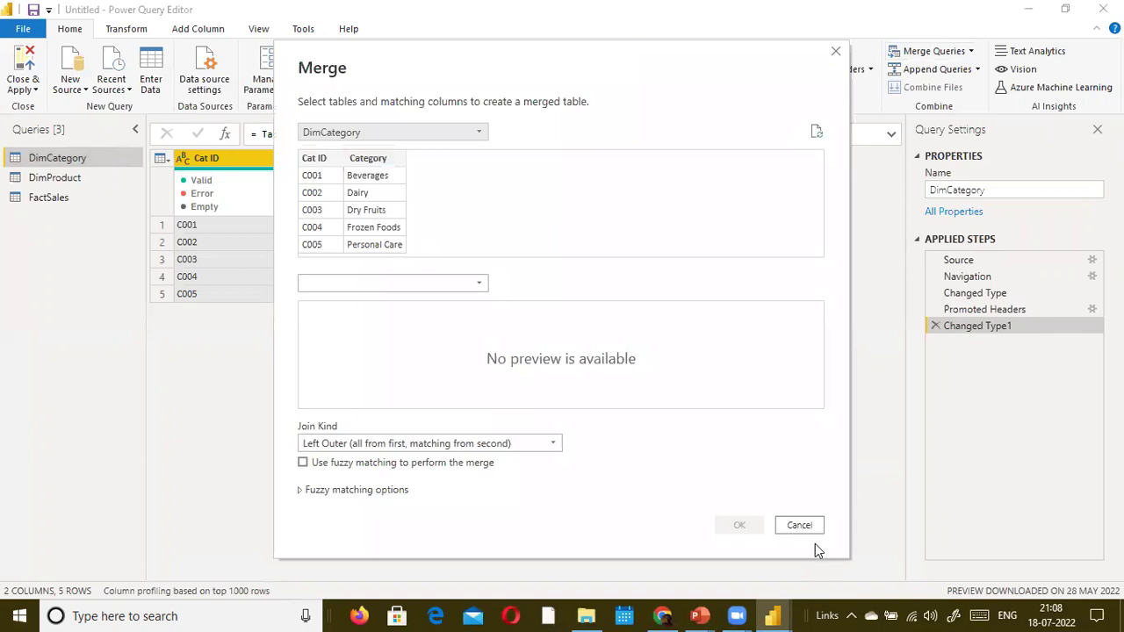
{"action": "left_click", "coordinate": [799, 525]}
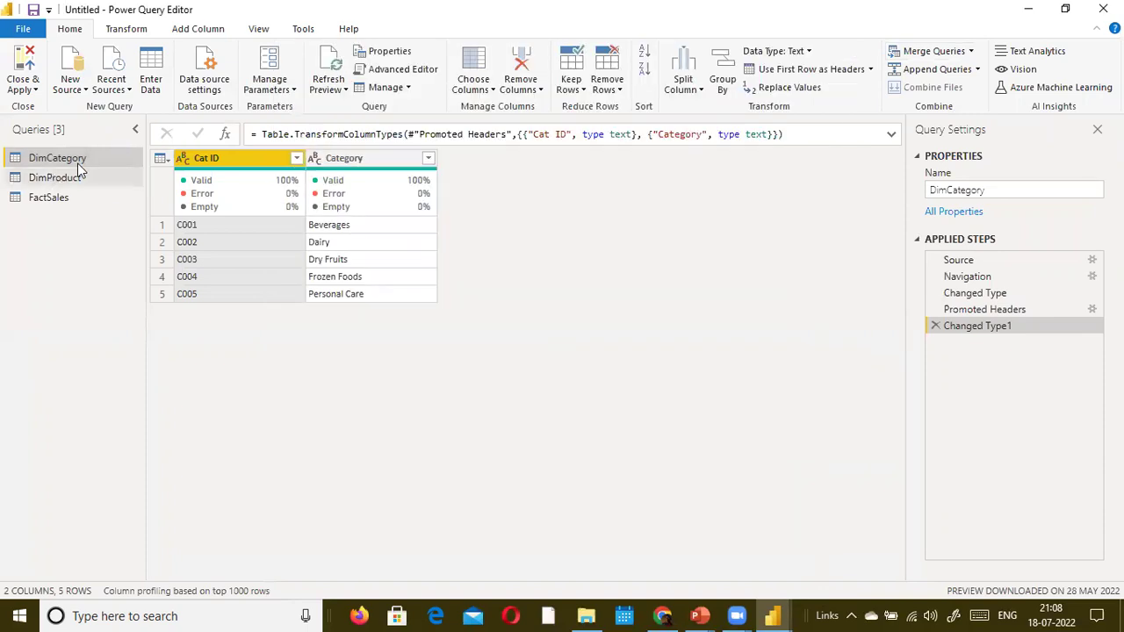
Step: Start a Merge Queries as New operation with DimProduct as the first table
{"action": "left_click", "coordinate": [71, 180]}
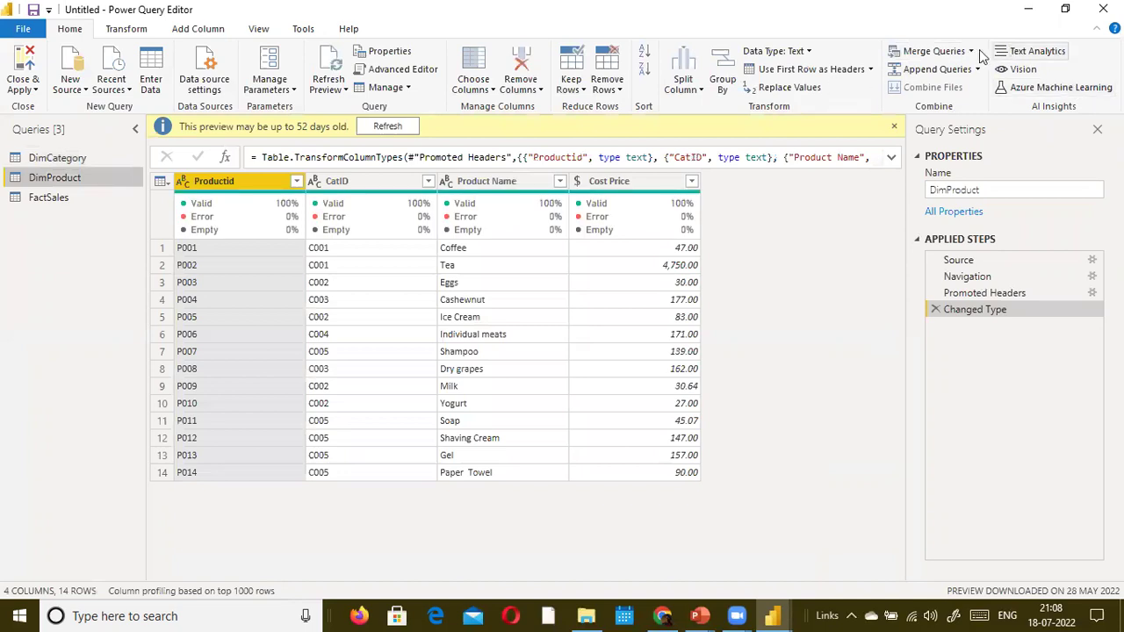
{"action": "left_click", "coordinate": [972, 52]}
{"action": "left_click", "coordinate": [960, 89]}
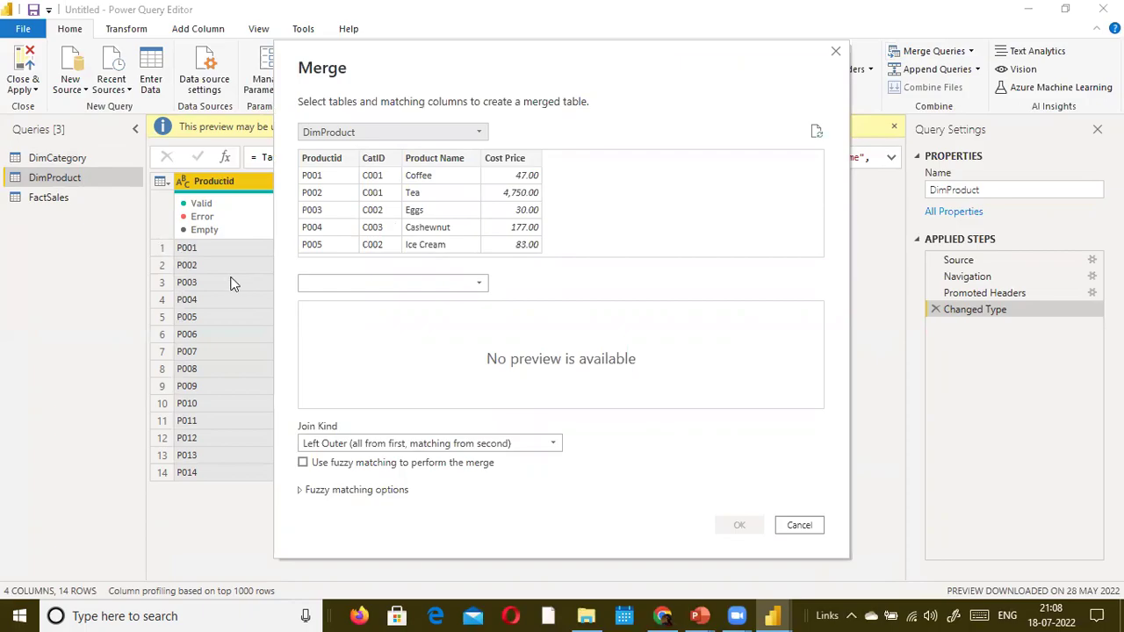
Step: Launch Epic Pen from the desktop over the Merge dialog and ignore its available update
{"action": "key", "text": "super+d"}
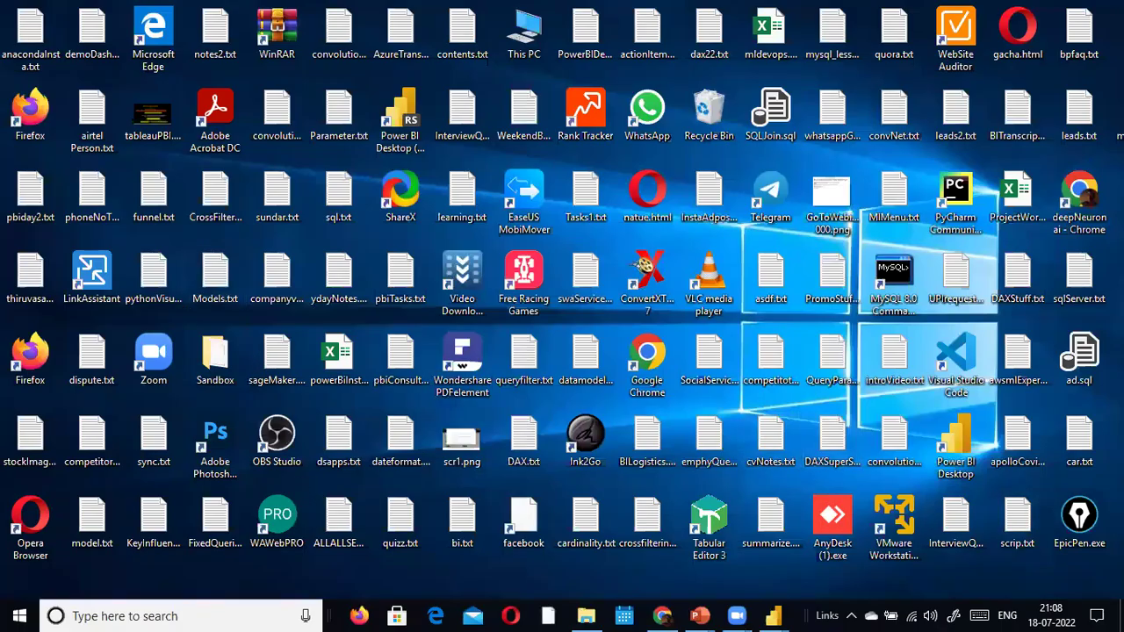
{"action": "double_click", "coordinate": [1083, 522]}
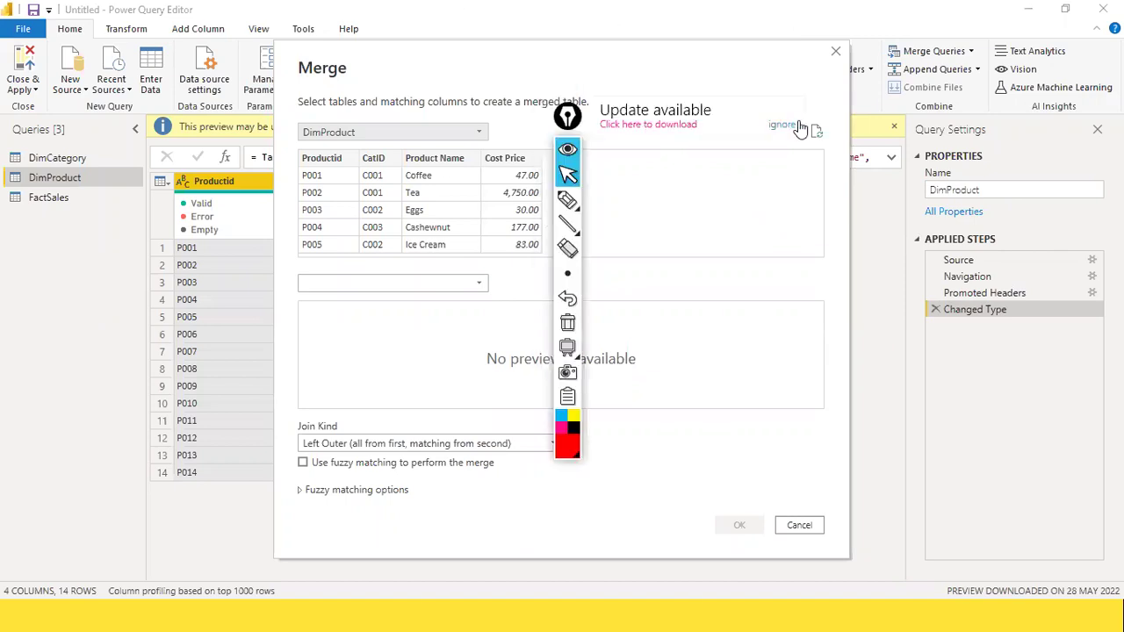
{"action": "left_click", "coordinate": [786, 124]}
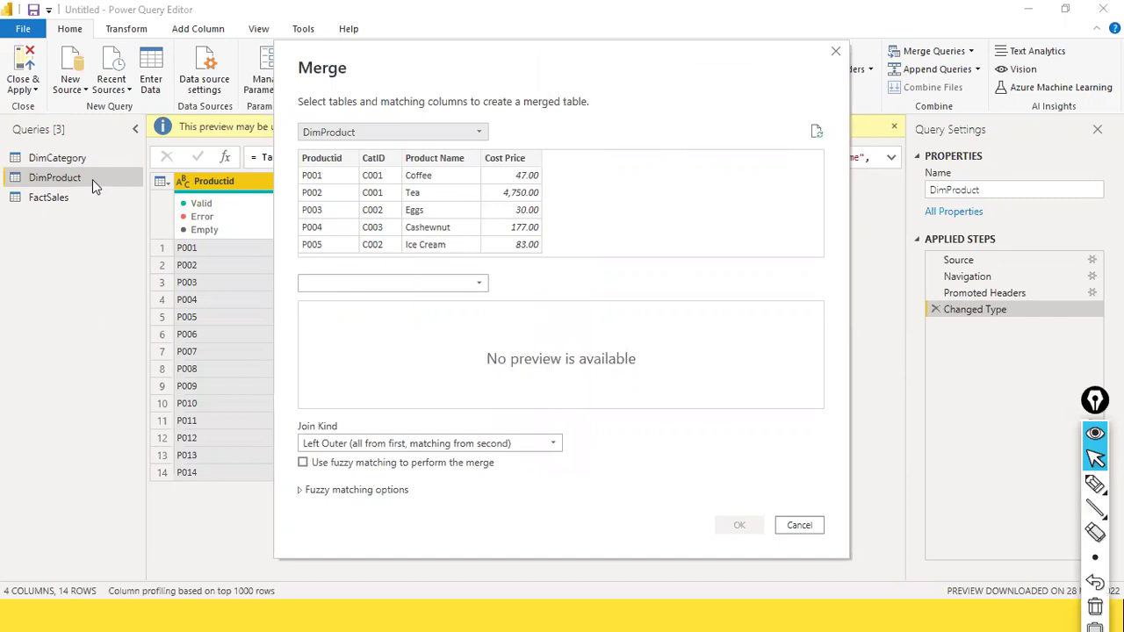
Step: Draw red rectangles around the DimProduct query in the query list and the DimProduct first-table selection in the Merge dialog
{"action": "key", "text": "r"}
{"action": "mouse_move", "coordinate": [2, 170]}
{"action": "left_mouse_down"}
{"action": "mouse_move", "coordinate": [42, 202]}
{"action": "mouse_move", "coordinate": [95, 192]}
{"action": "left_mouse_up"}
{"action": "mouse_move", "coordinate": [271, 104]}
{"action": "left_mouse_down"}
{"action": "mouse_move", "coordinate": [527, 160]}
{"action": "mouse_move", "coordinate": [550, 143]}
{"action": "left_mouse_up"}
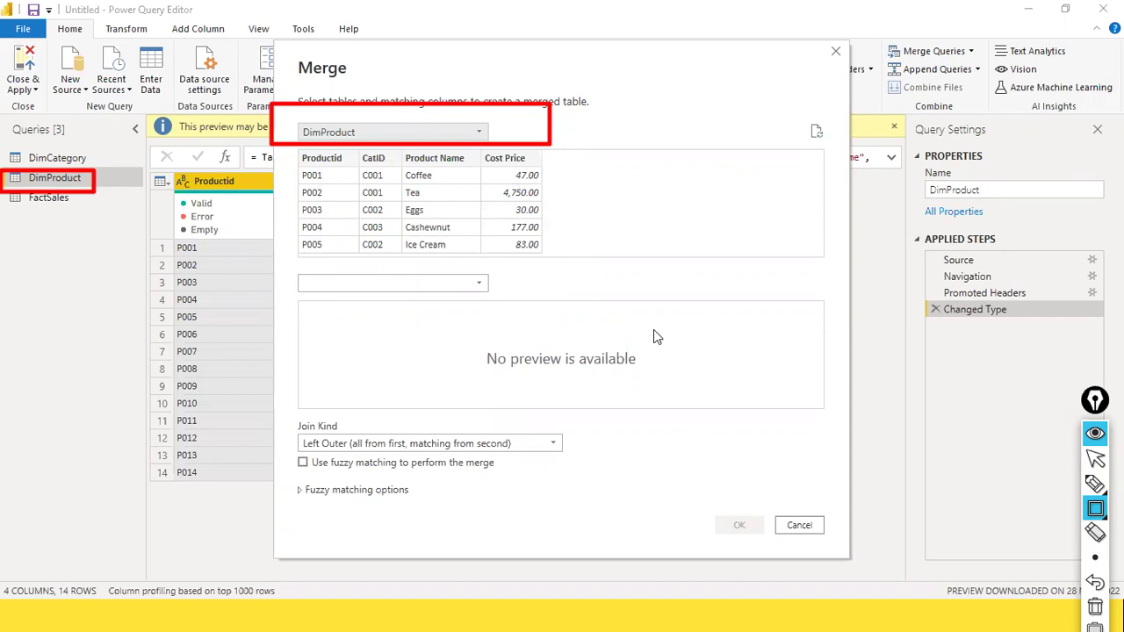
Step: Leave drawing mode and choose FactSales as the second table of the merge
{"action": "key", "text": "ctrl+shift+1"}
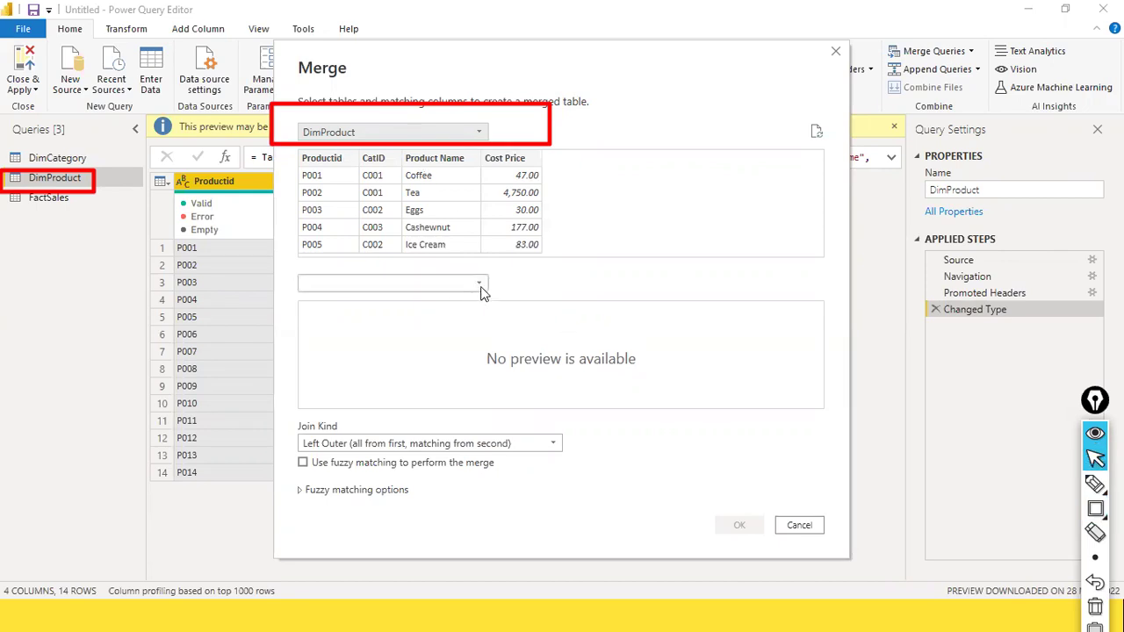
{"action": "left_click", "coordinate": [481, 283]}
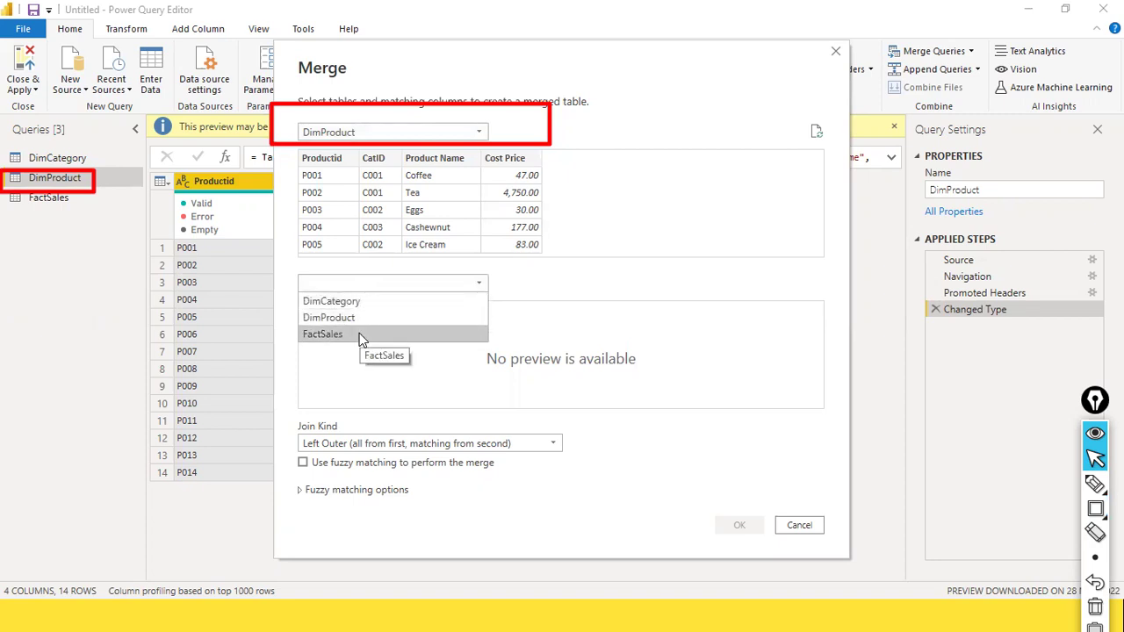
{"action": "left_click", "coordinate": [350, 336]}
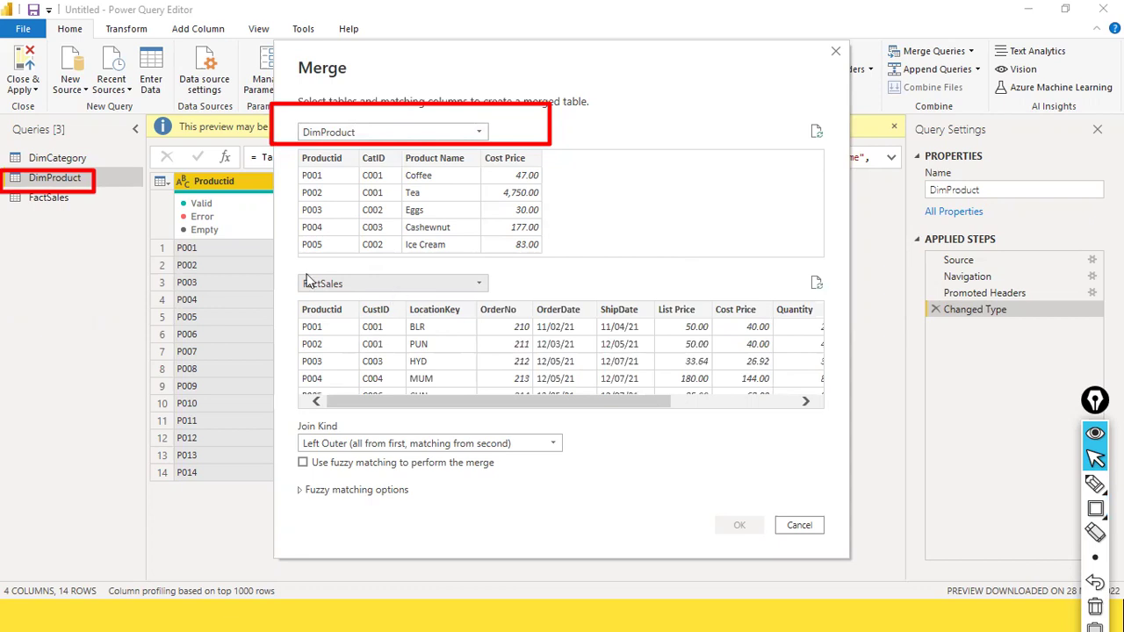
Step: Mark the FactSales selection with a red rectangle and draw an arrow from DimProduct's Productid column to FactSales' Productid column
{"action": "key", "text": "r"}
{"action": "mouse_move", "coordinate": [273, 266]}
{"action": "left_mouse_down"}
{"action": "mouse_move", "coordinate": [305, 303]}
{"action": "mouse_move", "coordinate": [544, 299]}
{"action": "left_mouse_up"}
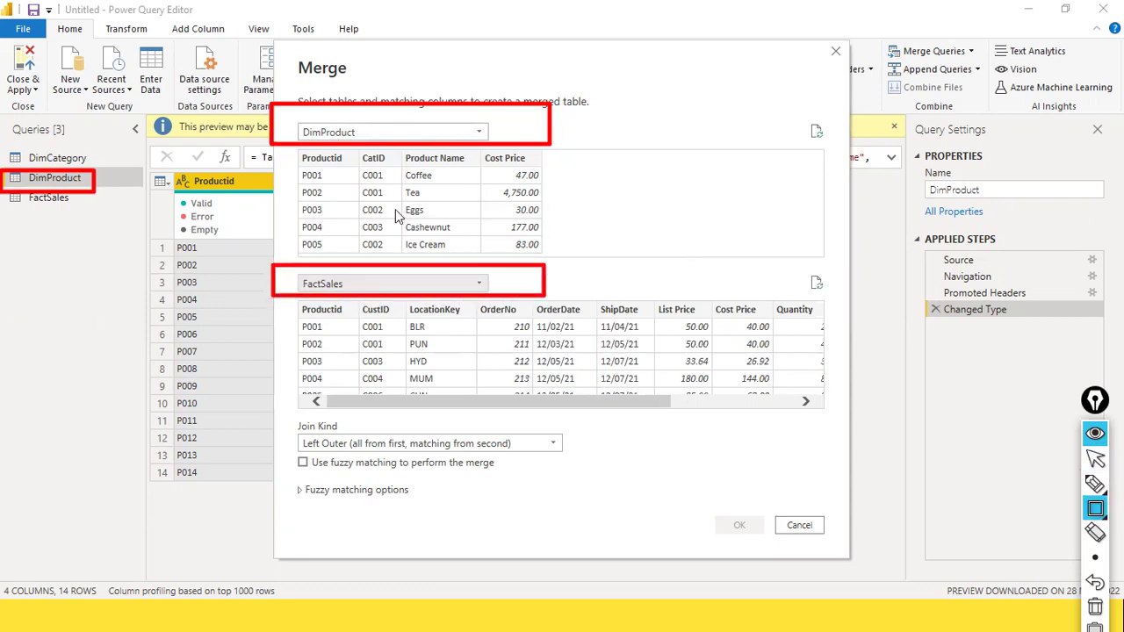
{"action": "key", "text": "a"}
{"action": "left_click_drag", "start_coordinate": [334, 165], "coordinate": [323, 303]}
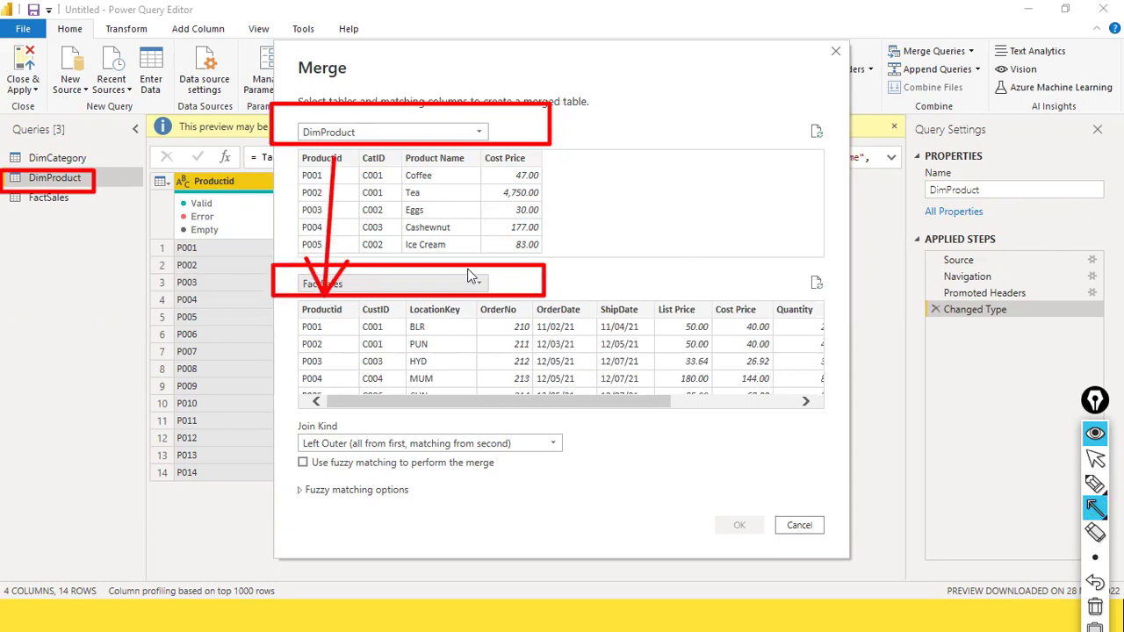
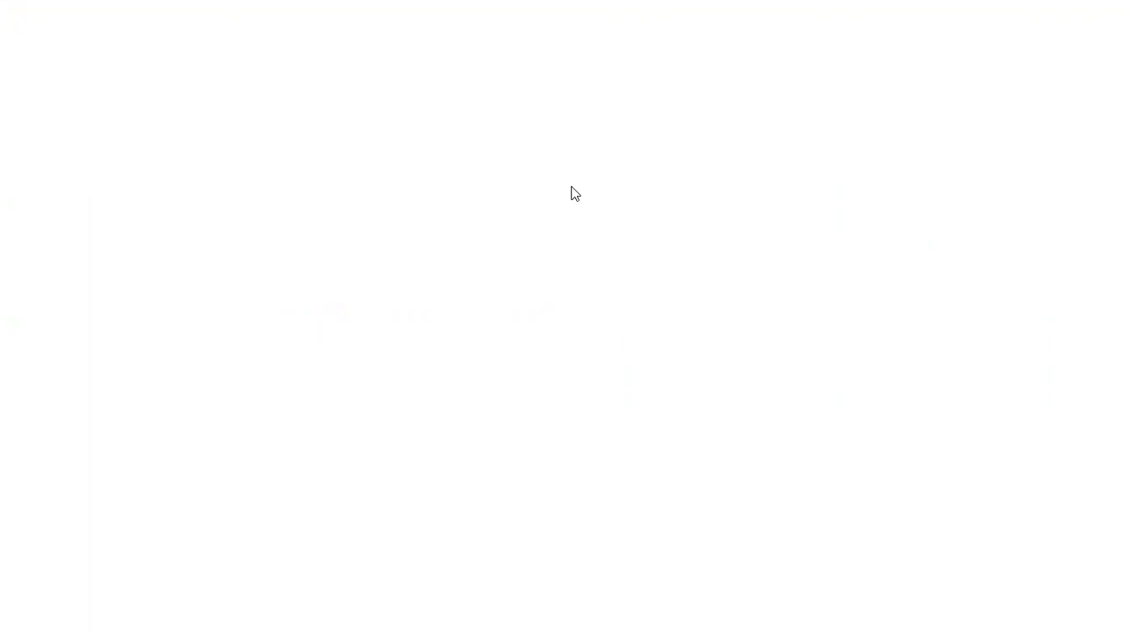
Step: Switch to the blank whiteboard, draw a red arrow and an upright red rectangle on it, and leave it
{"action": "key", "text": "alt+Tab"}
{"action": "key", "text": "alt+Tab"}
{"action": "key", "text": "alt+Tab"}
{"action": "key", "text": "alt+Tab"}
{"action": "left_click_drag", "start_coordinate": [665, 260], "coordinate": [844, 325]}
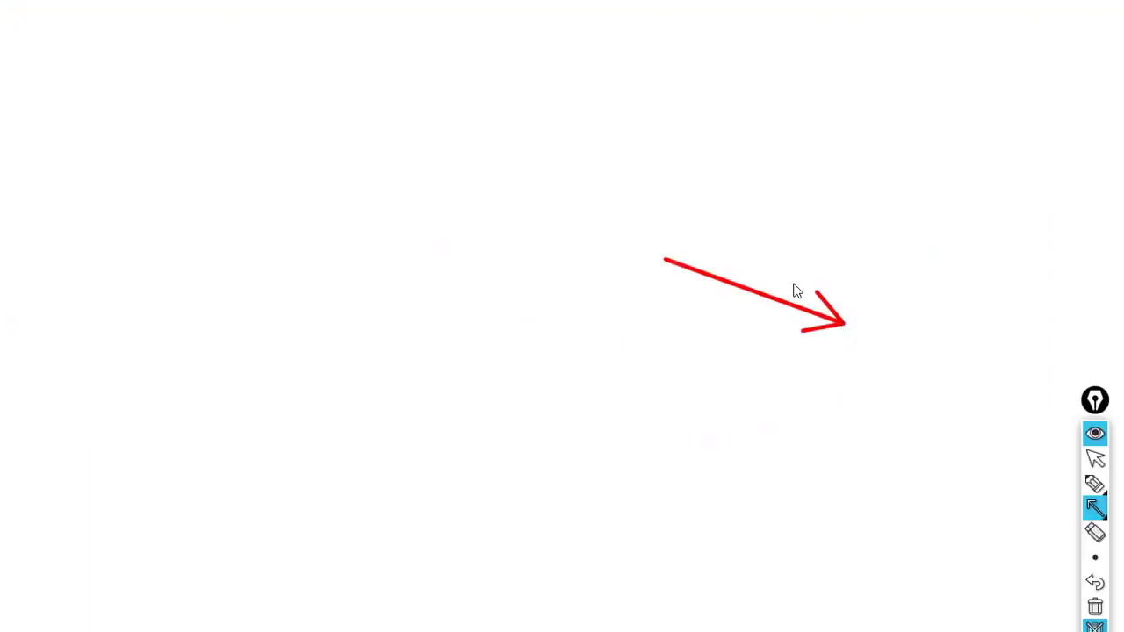
{"action": "key", "text": "r"}
{"action": "left_click_drag", "start_coordinate": [405, 305], "coordinate": [483, 438]}
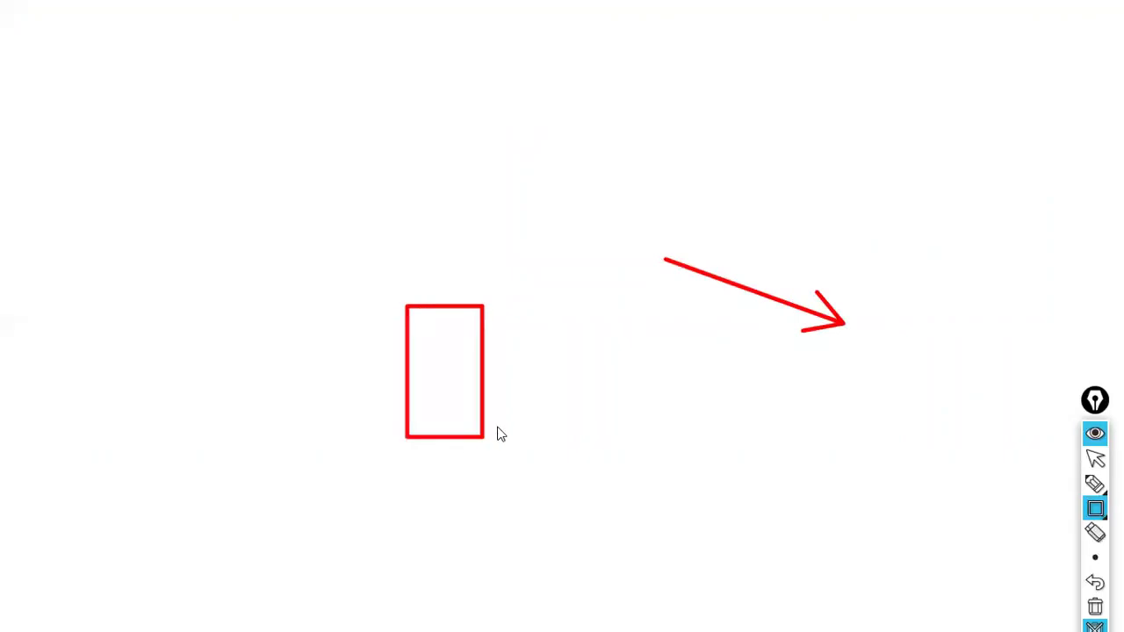
{"action": "key", "text": "Escape"}
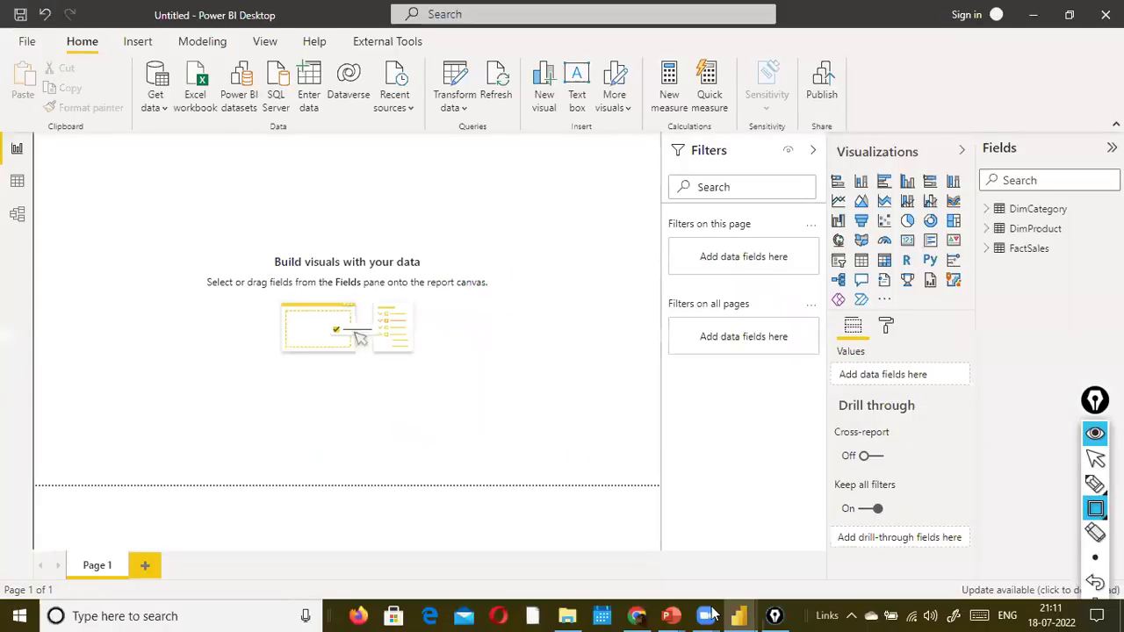
Step: Switch back to Power Query Editor and refresh the outdated preview of the DimProduct query
{"action": "mouse_move", "coordinate": [745, 615]}
{"action": "left_click", "coordinate": [830, 540]}
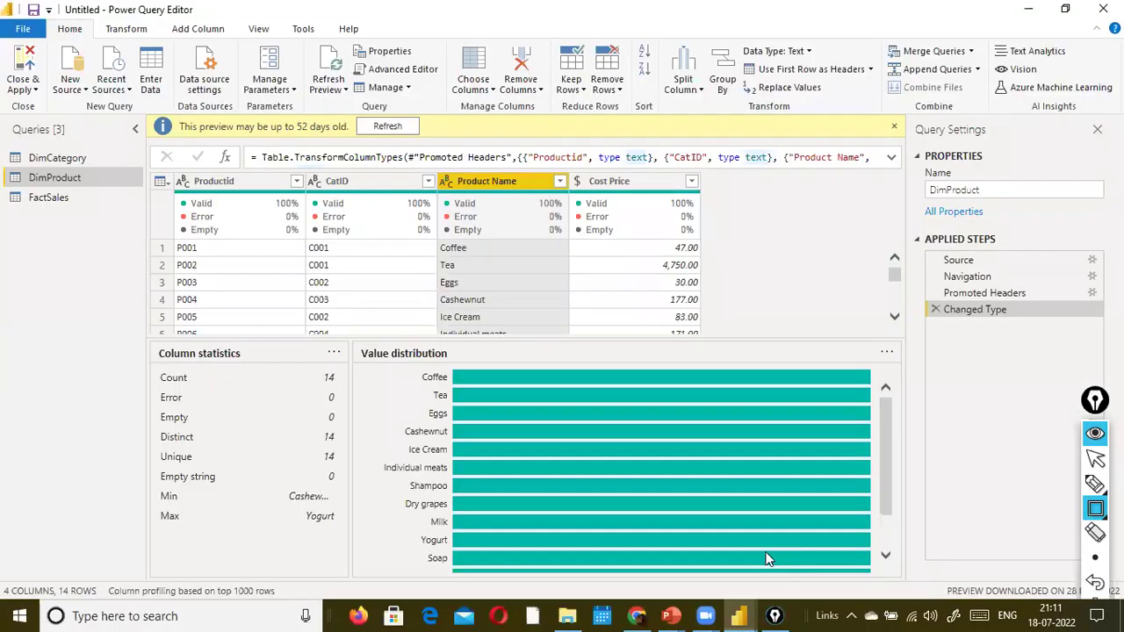
{"action": "left_click", "coordinate": [384, 127]}
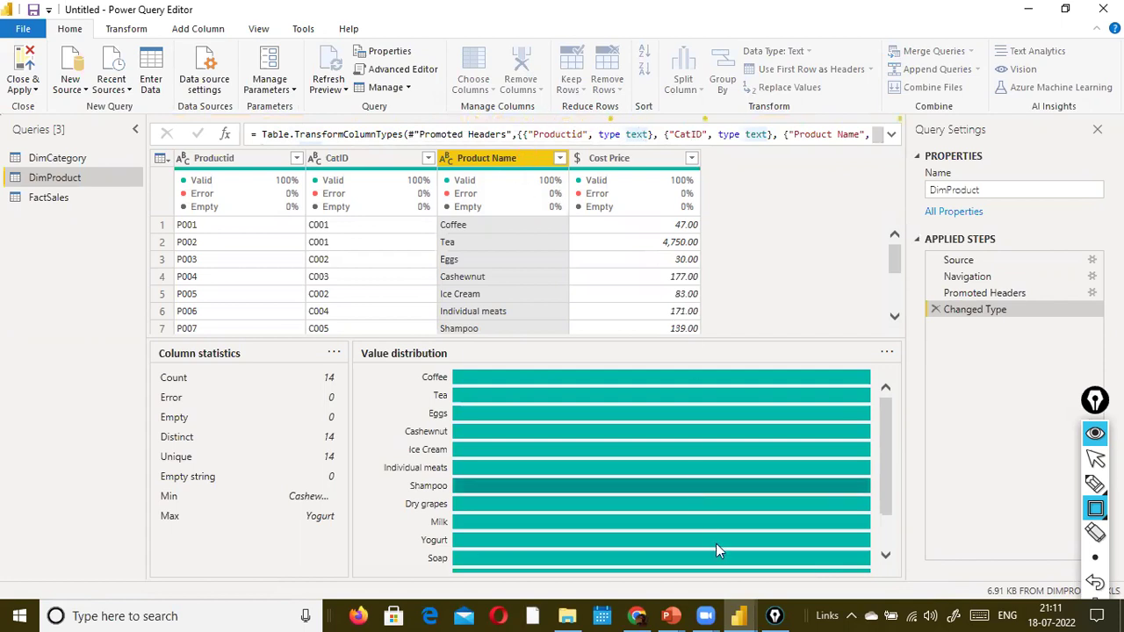
Step: Start a merge as a new query with DimProduct as the first table and FactSales as the second
{"action": "mouse_move", "coordinate": [741, 615]}
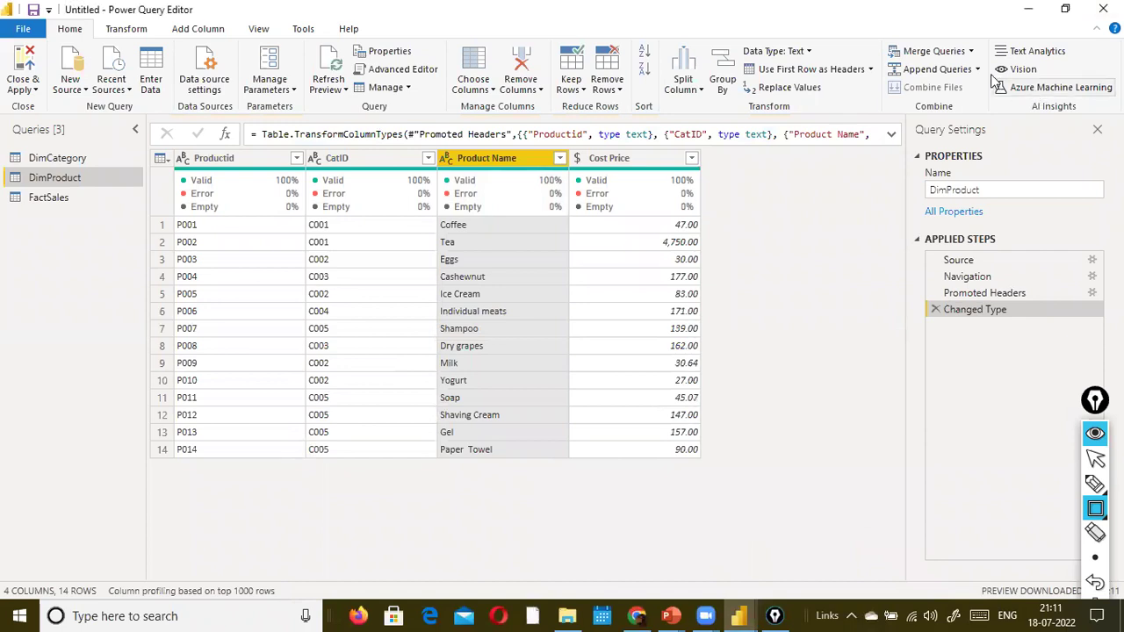
{"action": "left_click", "coordinate": [971, 51]}
{"action": "left_click", "coordinate": [957, 88]}
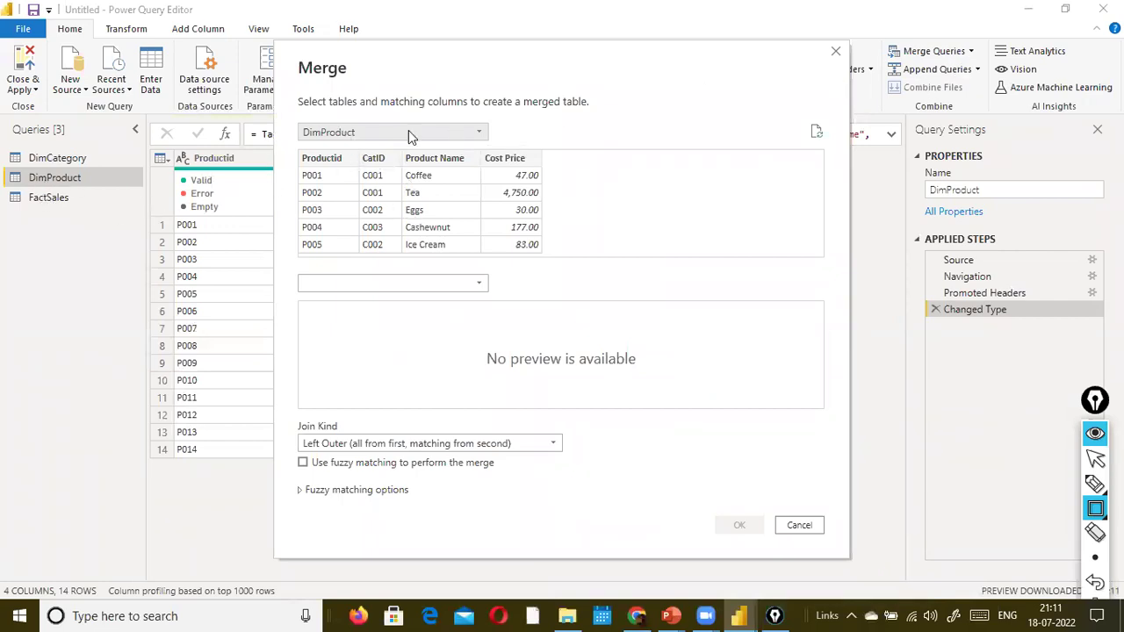
{"action": "left_click", "coordinate": [484, 287]}
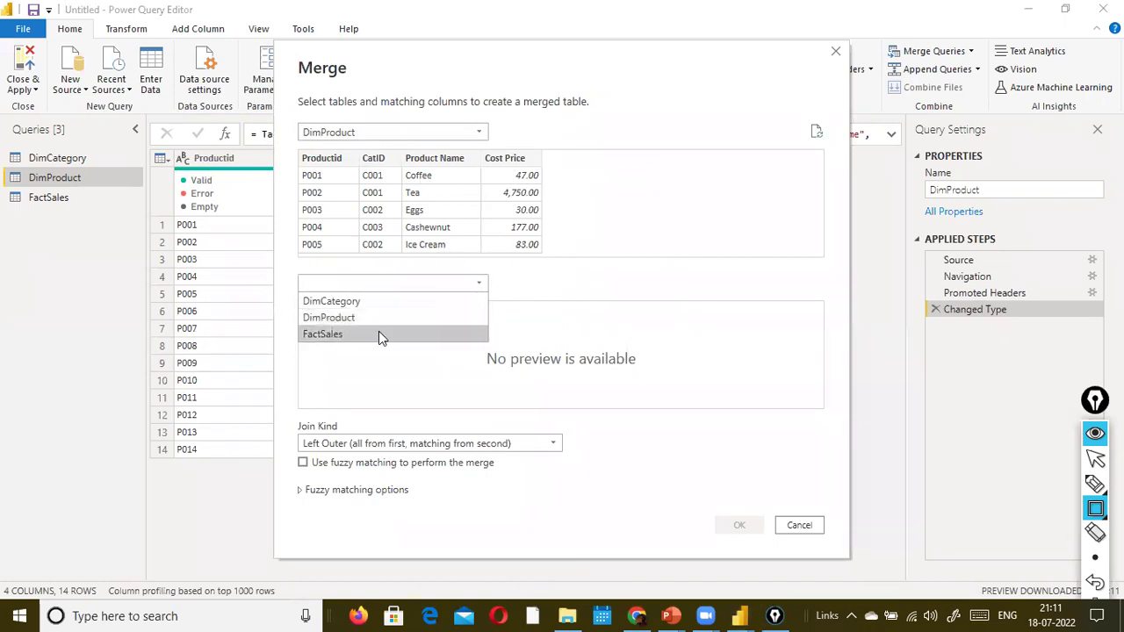
{"action": "left_click", "coordinate": [379, 335]}
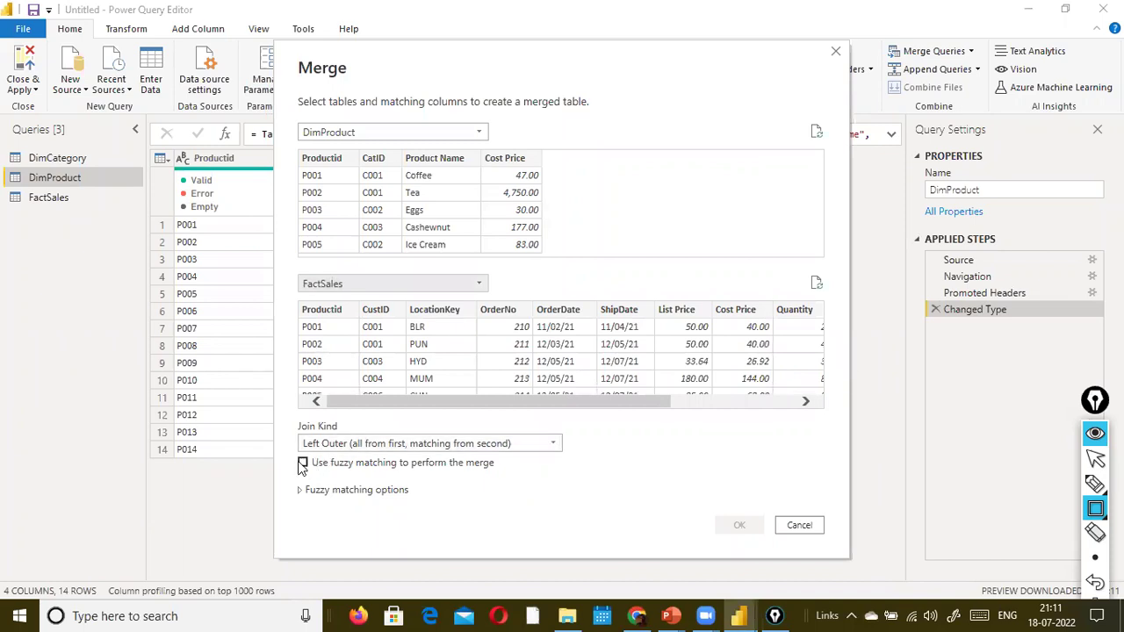
Step: Merge the two tables on their Productid columns with fuzzy matching enabled, and refresh the merged query's preview
{"action": "left_click", "coordinate": [344, 159]}
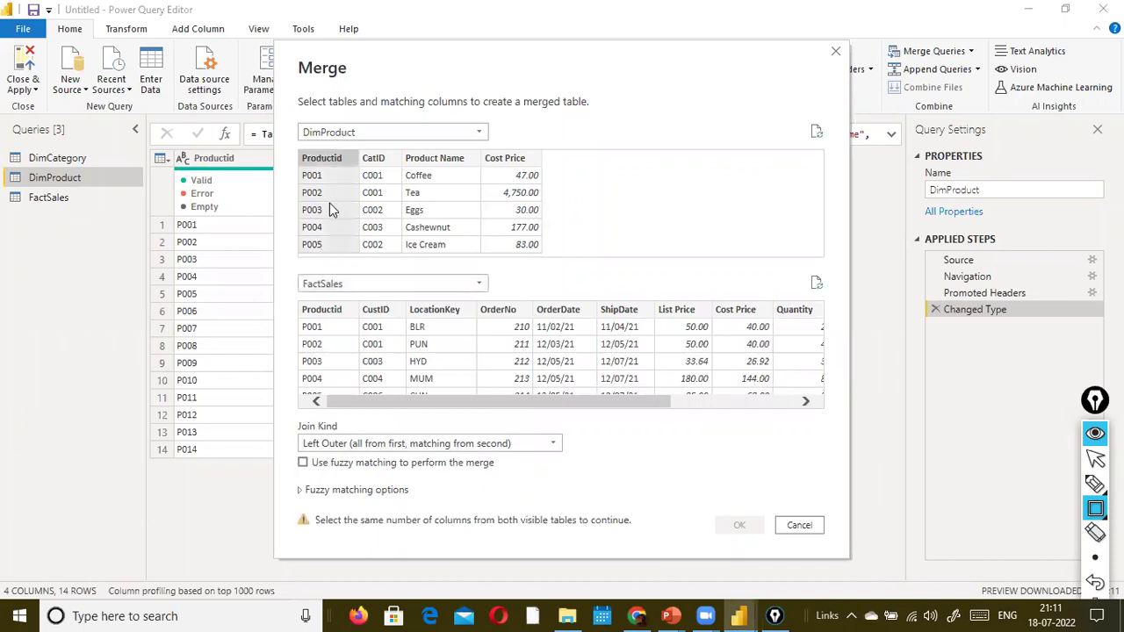
{"action": "left_click", "coordinate": [323, 310]}
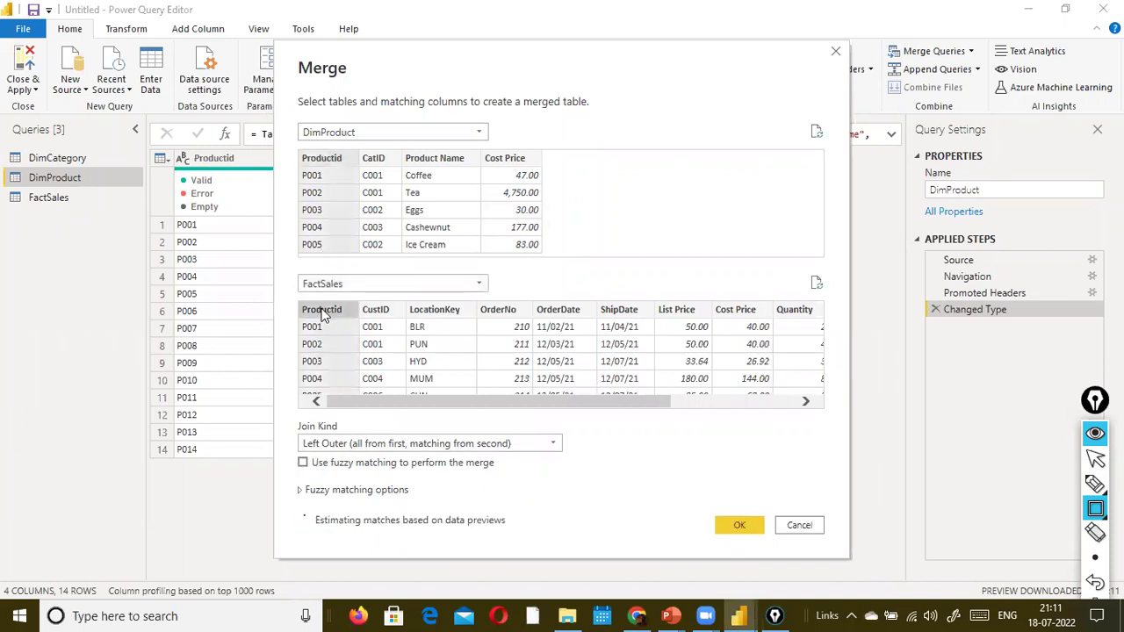
{"action": "left_click", "coordinate": [302, 464]}
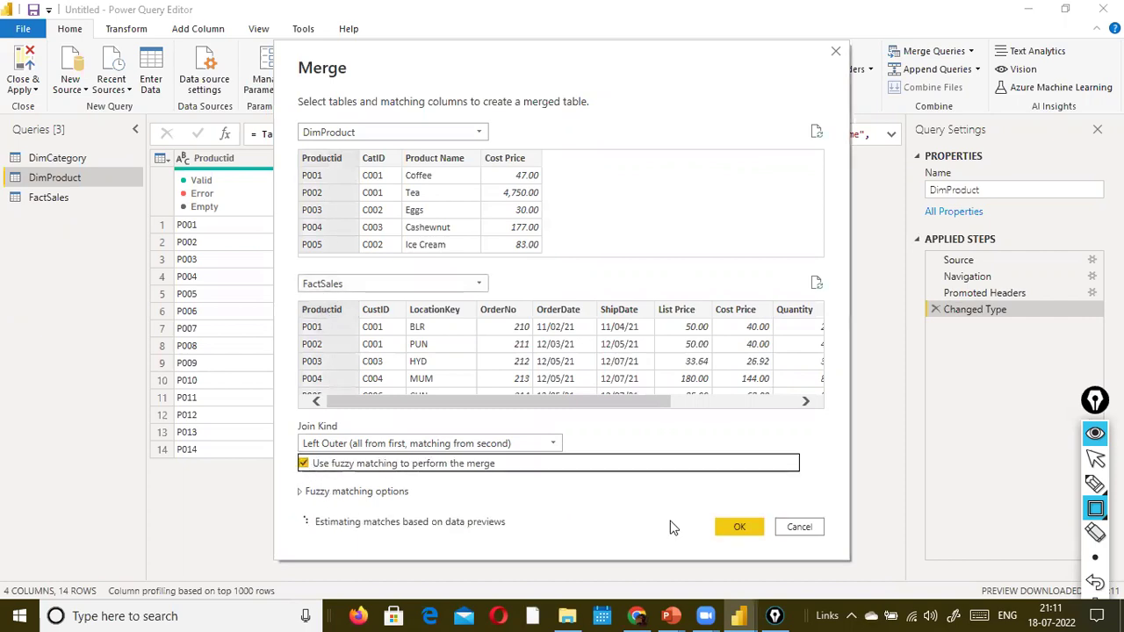
{"action": "left_click", "coordinate": [736, 529]}
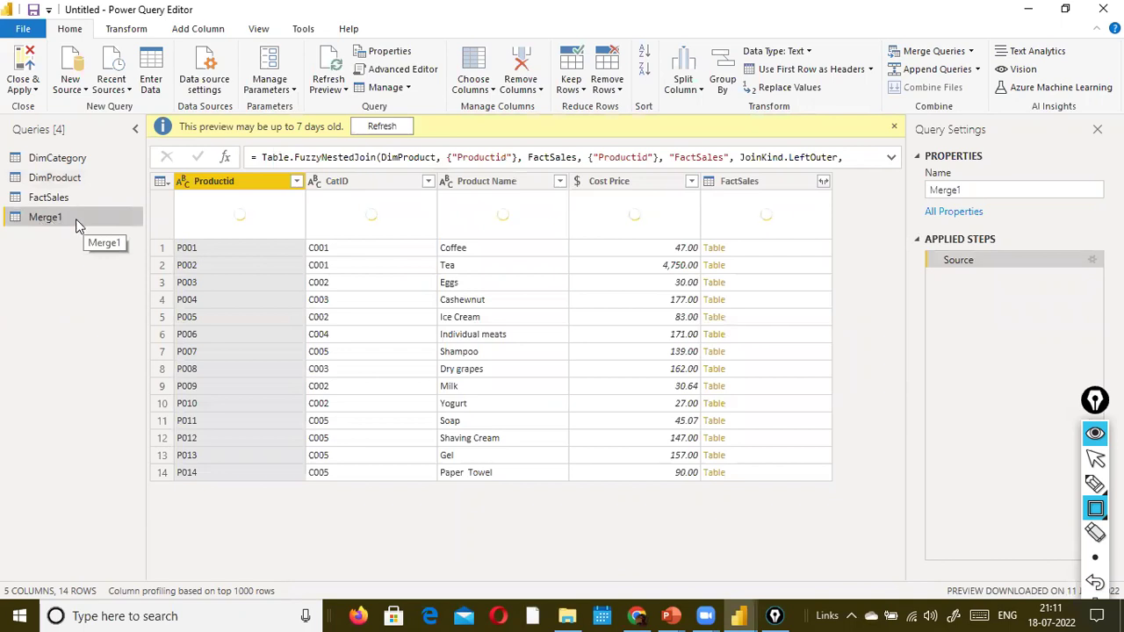
{"action": "left_click", "coordinate": [384, 126]}
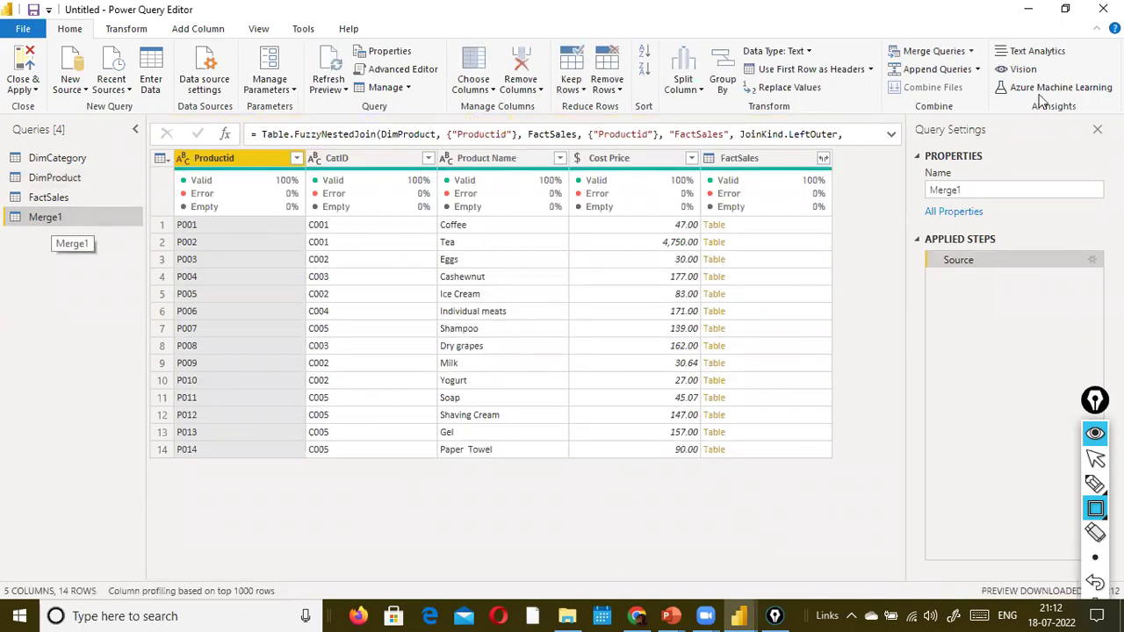
Step: Remove the CatID column from the Merge1 query
{"action": "left_click", "coordinate": [971, 51]}
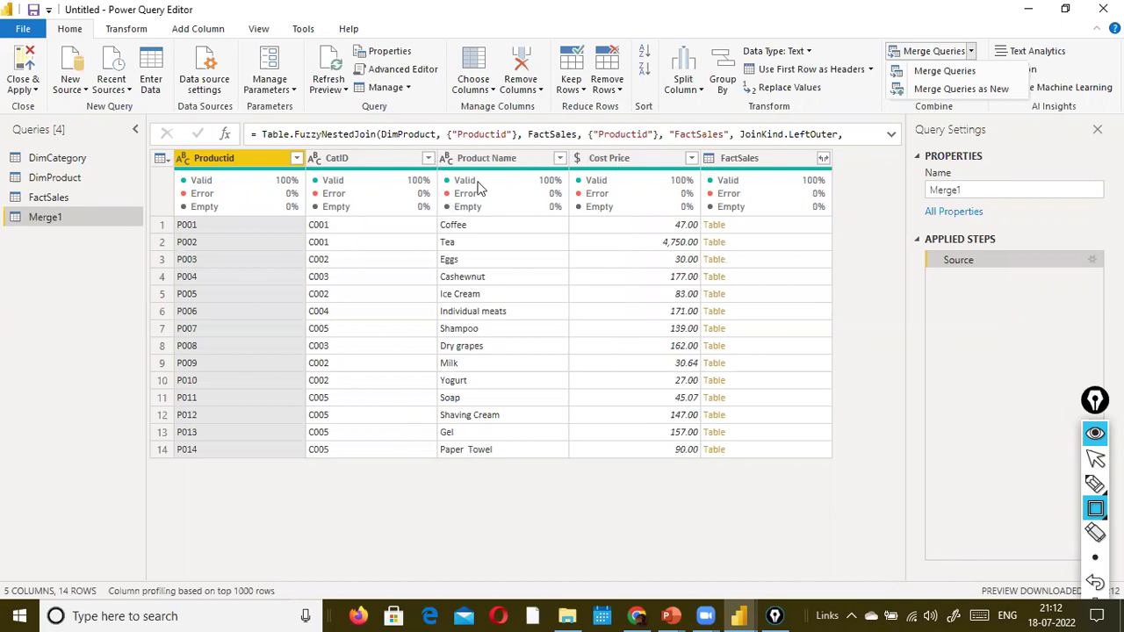
{"action": "right_click", "coordinate": [368, 162]}
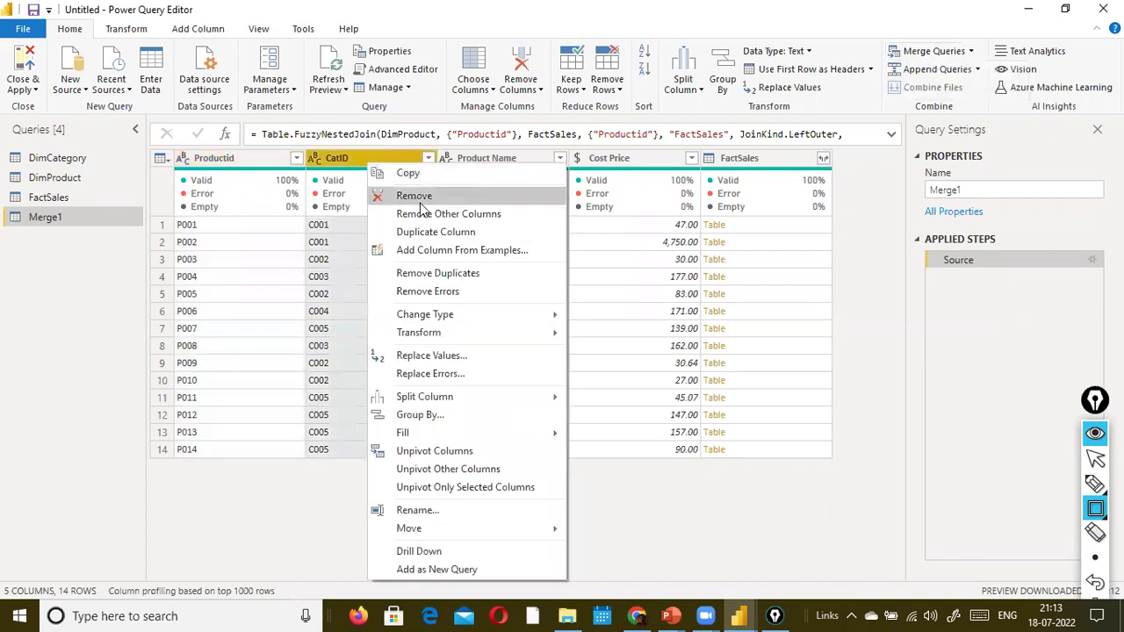
{"action": "left_click", "coordinate": [418, 197]}
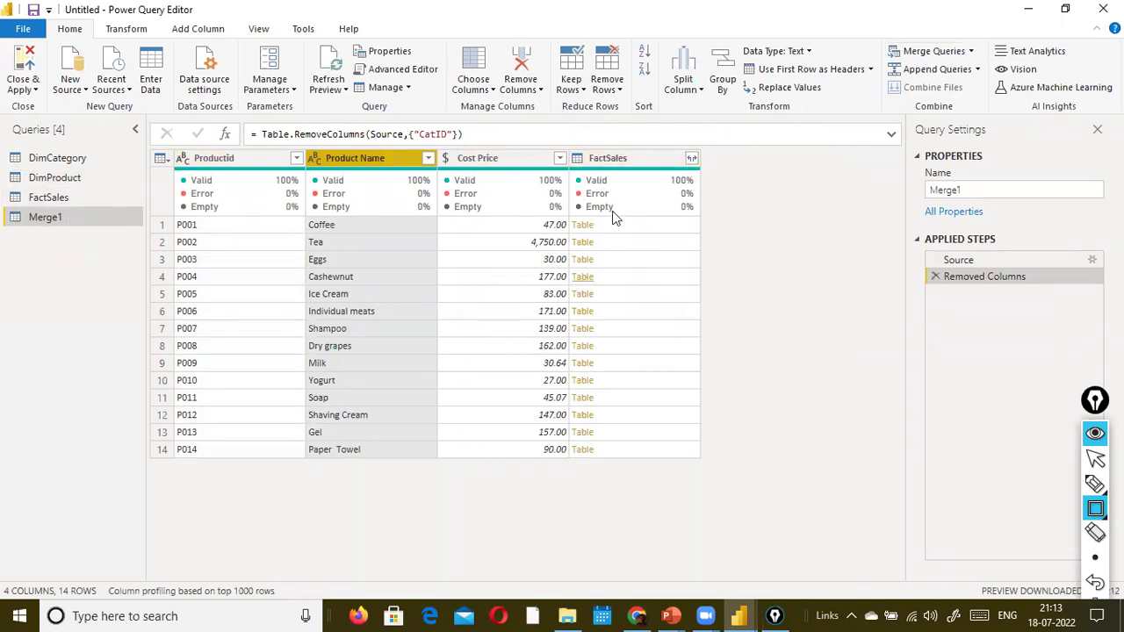
Step: Expand the FactSales column into all of its columns without using the original column name as prefix
{"action": "left_click", "coordinate": [692, 159]}
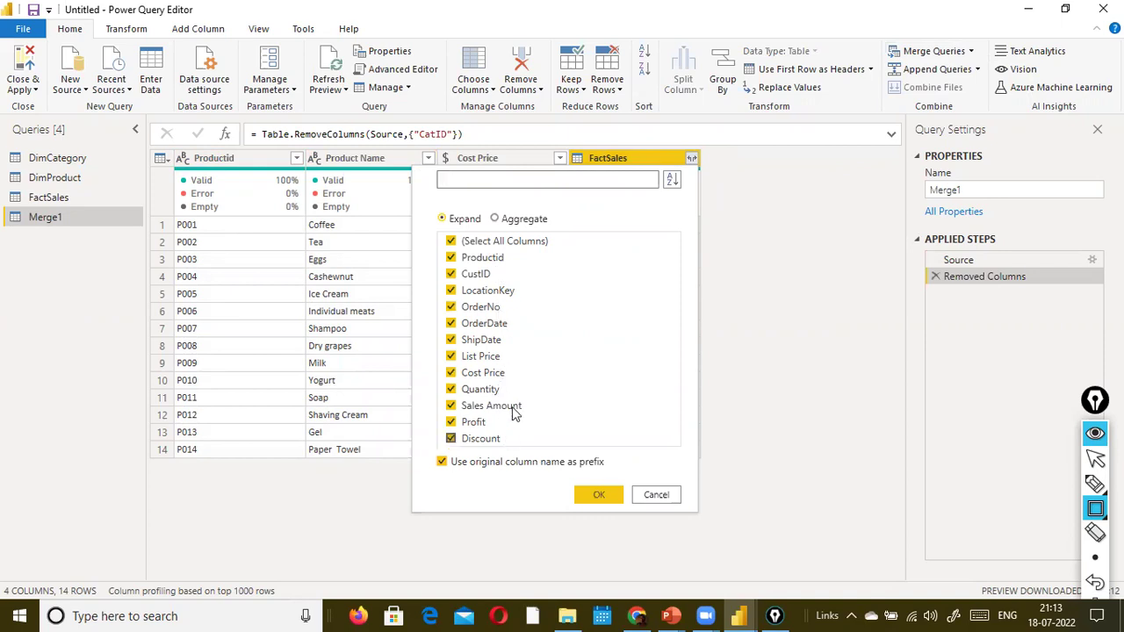
{"action": "left_click", "coordinate": [442, 461]}
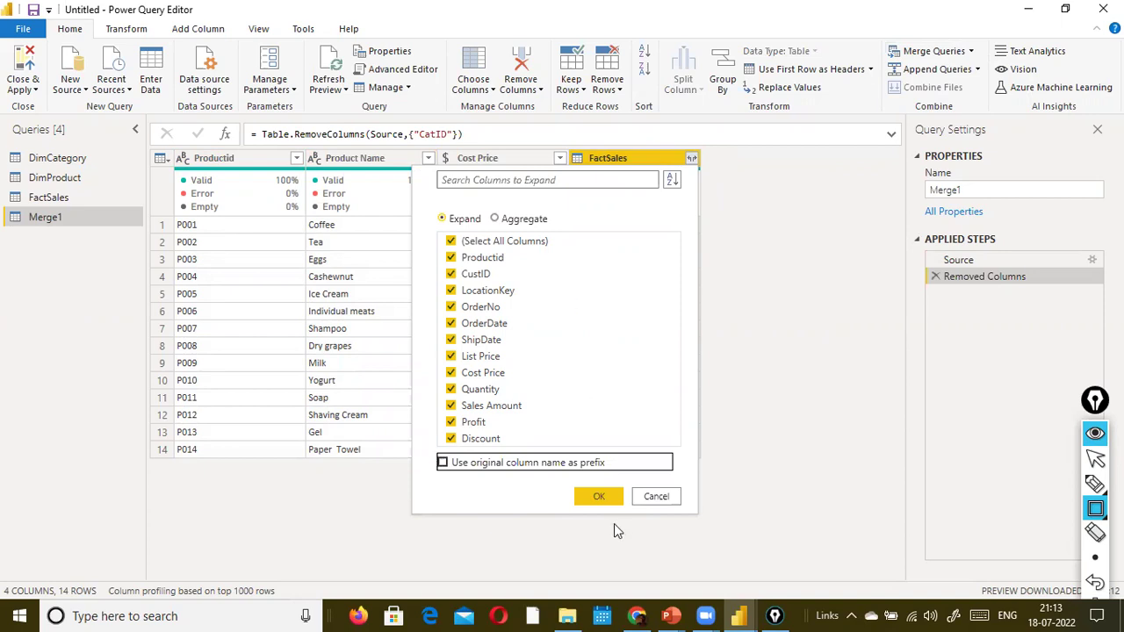
{"action": "left_click", "coordinate": [601, 496]}
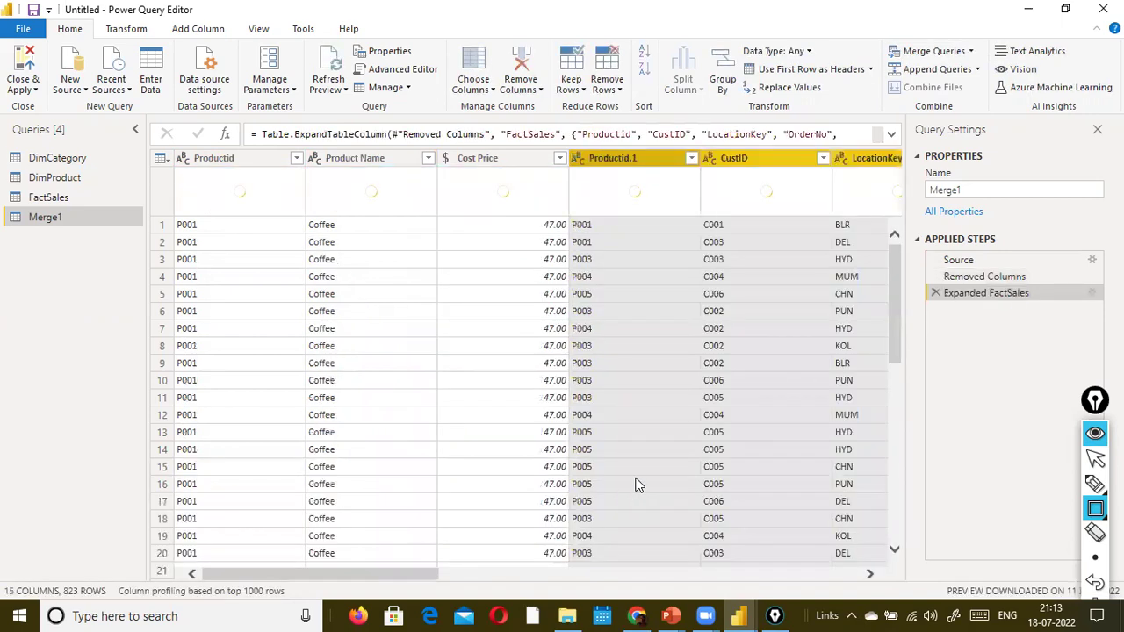
{"action": "left_click_drag", "start_coordinate": [379, 574], "coordinate": [224, 573]}
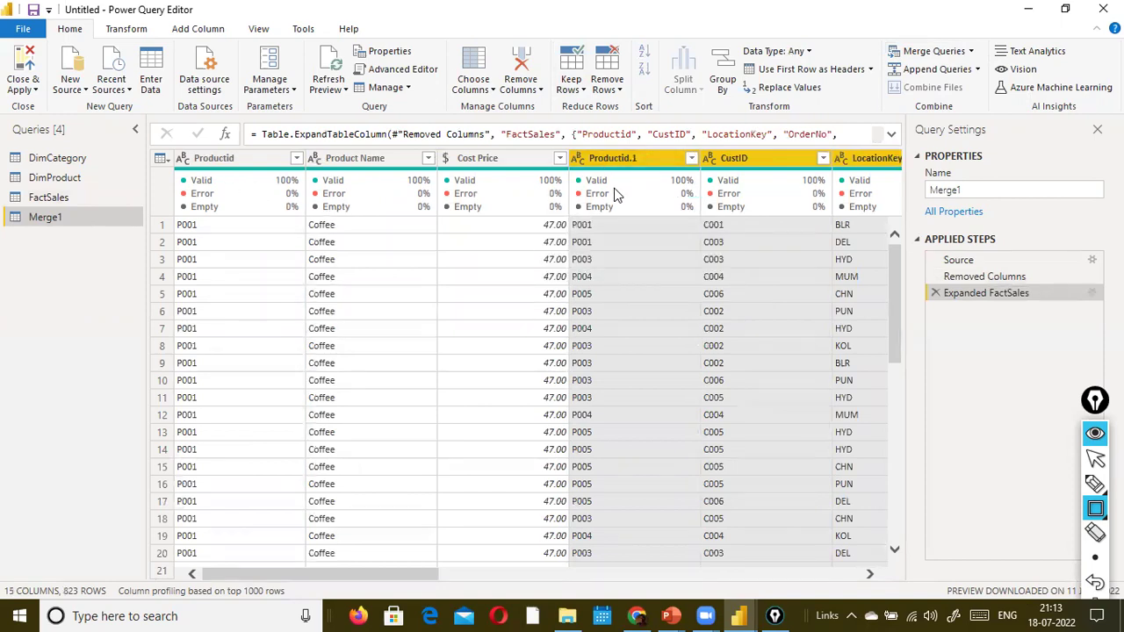
{"action": "mouse_move", "coordinate": [646, 176]}
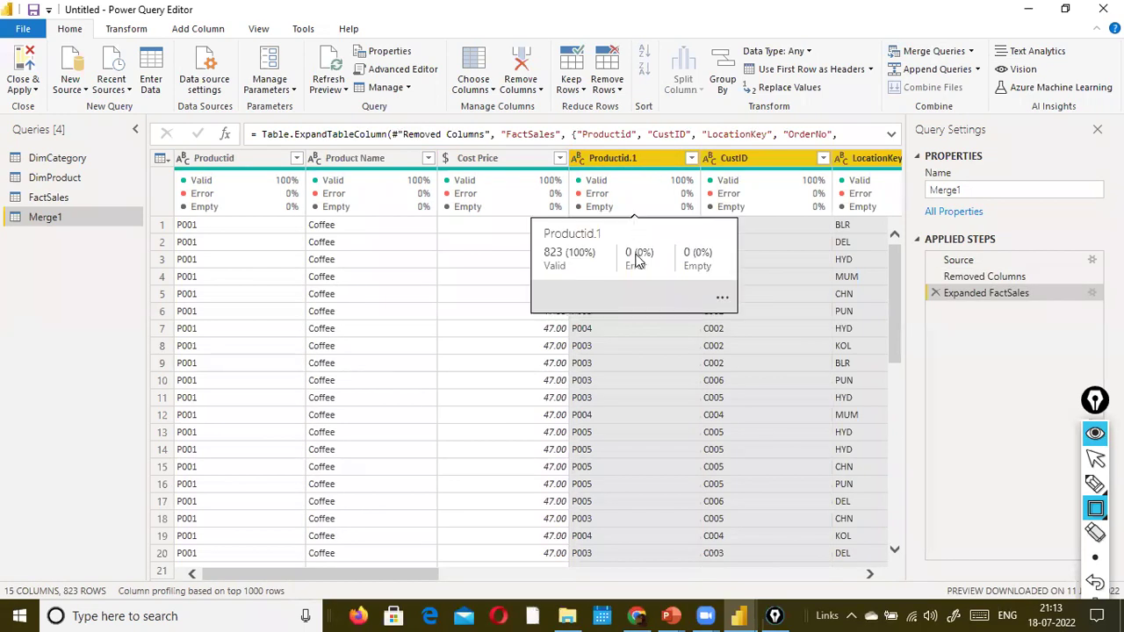
{"action": "left_click", "coordinate": [957, 190]}
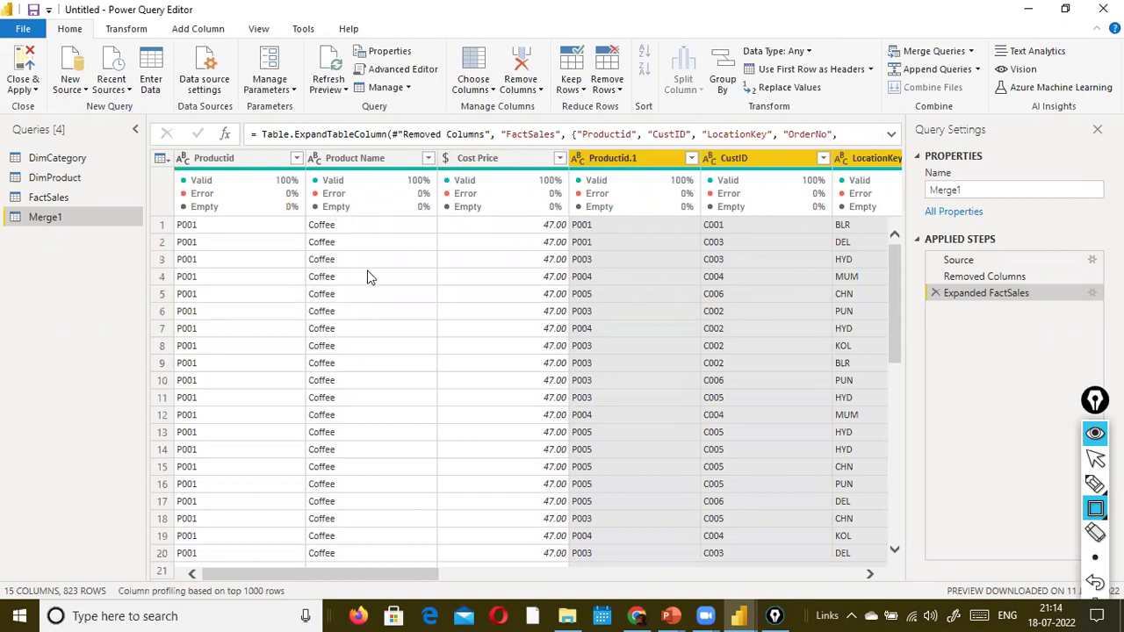
{"action": "mouse_move", "coordinate": [496, 181]}
{"action": "left_click_drag", "start_coordinate": [413, 573], "coordinate": [0, 508]}
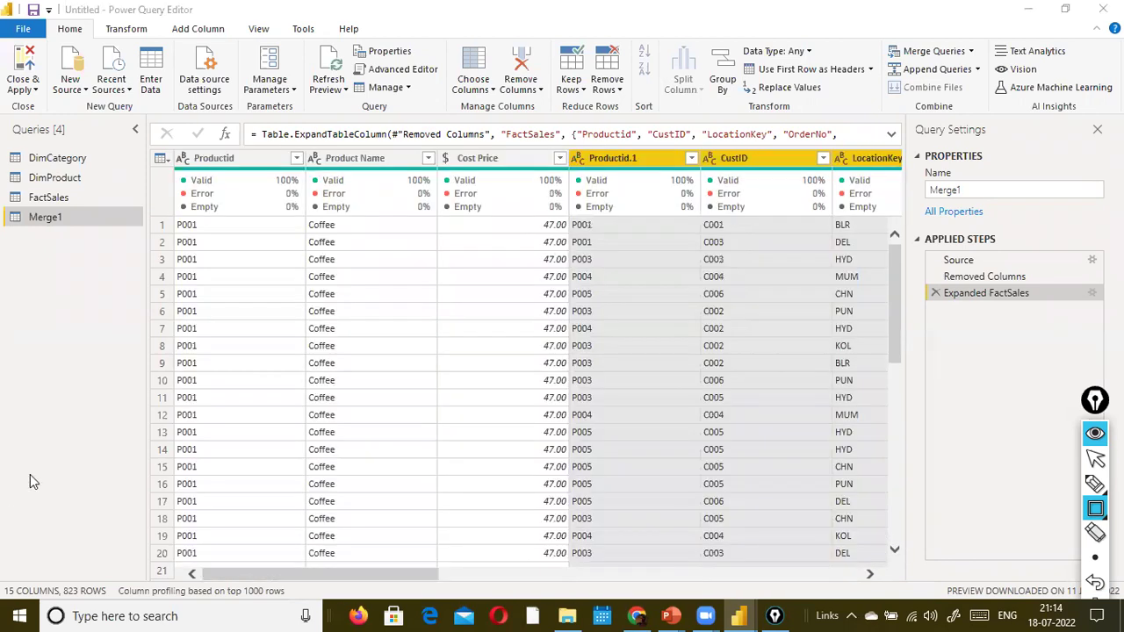
Step: Reorder the merged columns so Product Name and then Cost Price follow Productid.1, ahead of CustID
{"action": "left_click", "coordinate": [322, 166]}
{"action": "left_click_drag", "start_coordinate": [563, 182], "coordinate": [751, 171]}
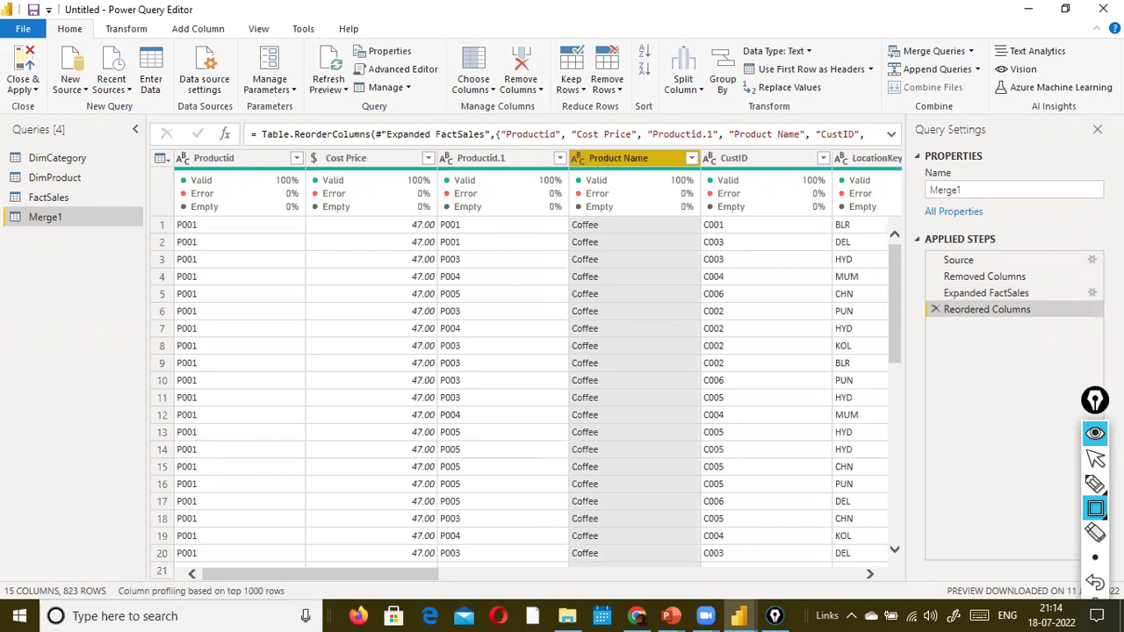
{"action": "left_click", "coordinate": [356, 167]}
{"action": "left_click_drag", "start_coordinate": [347, 162], "coordinate": [690, 160]}
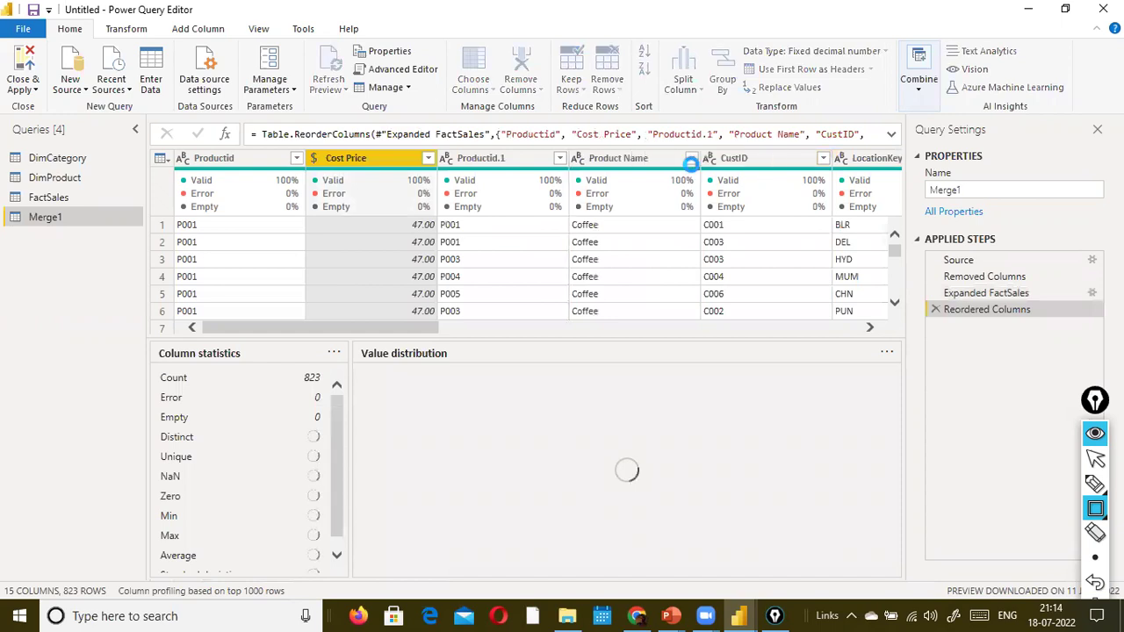
{"action": "left_click_drag", "start_coordinate": [553, 160], "coordinate": [682, 206]}
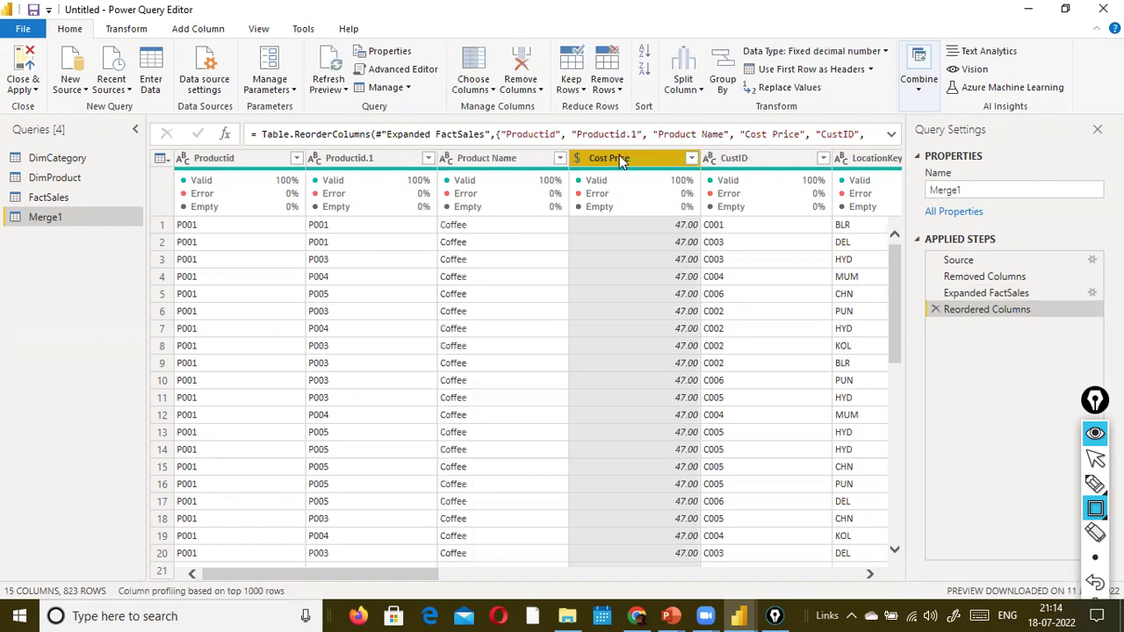
Step: Remove the original Productid column from Merge1 and select the Productid.1 column
{"action": "right_click", "coordinate": [214, 167]}
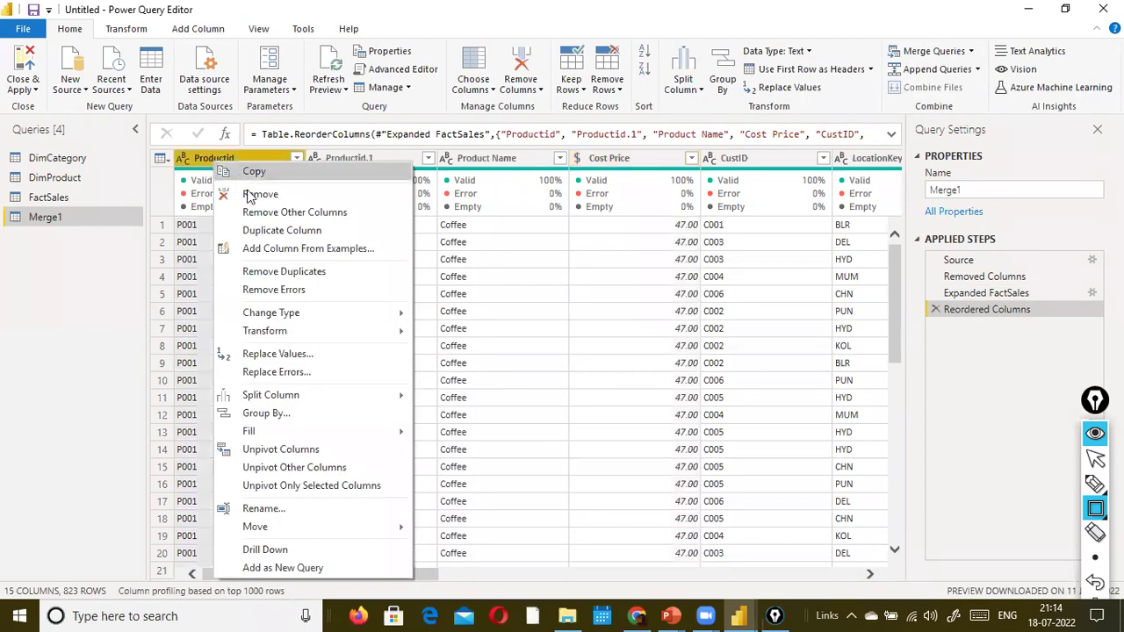
{"action": "left_click", "coordinate": [252, 195]}
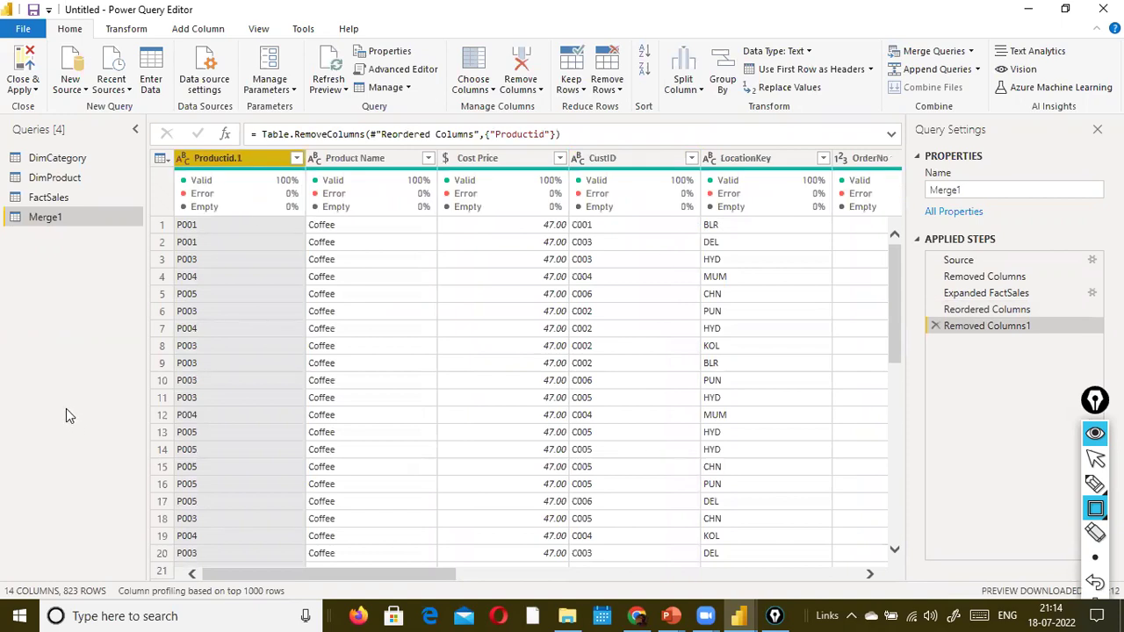
{"action": "left_click", "coordinate": [193, 165]}
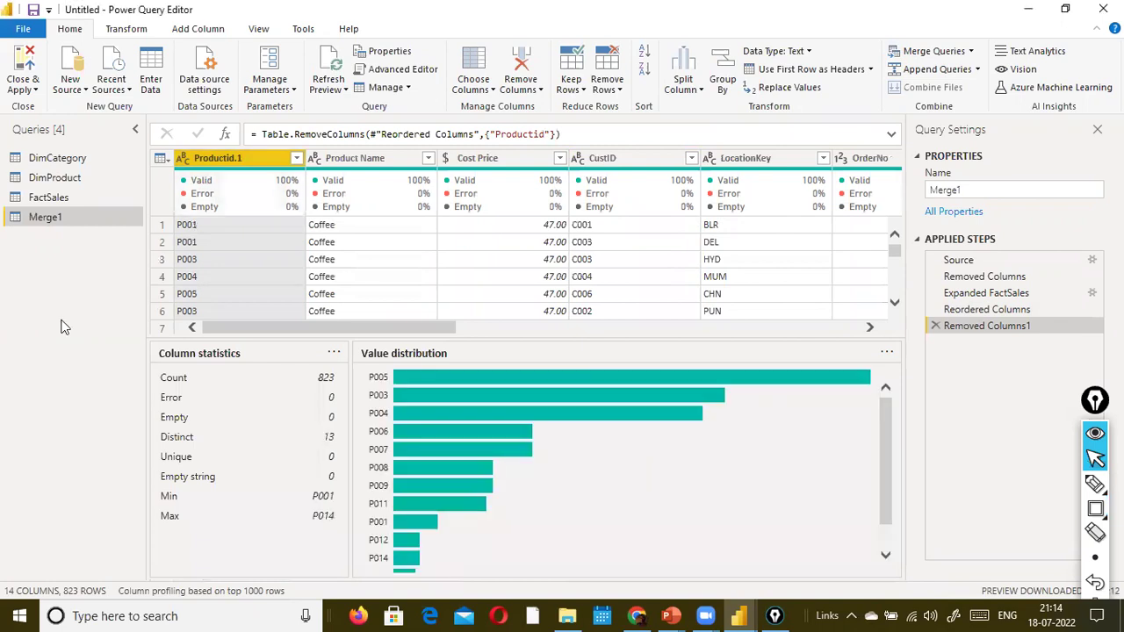
Step: Switch to the PowerPoint slide show at the 5.2 Data Profiling slide and activate Epic Pen's eraser
{"action": "key", "text": "alt+Tab"}
{"action": "key", "text": "alt+Tab"}
{"action": "key", "text": "alt+Tab"}
{"action": "key", "text": "alt+Tab"}
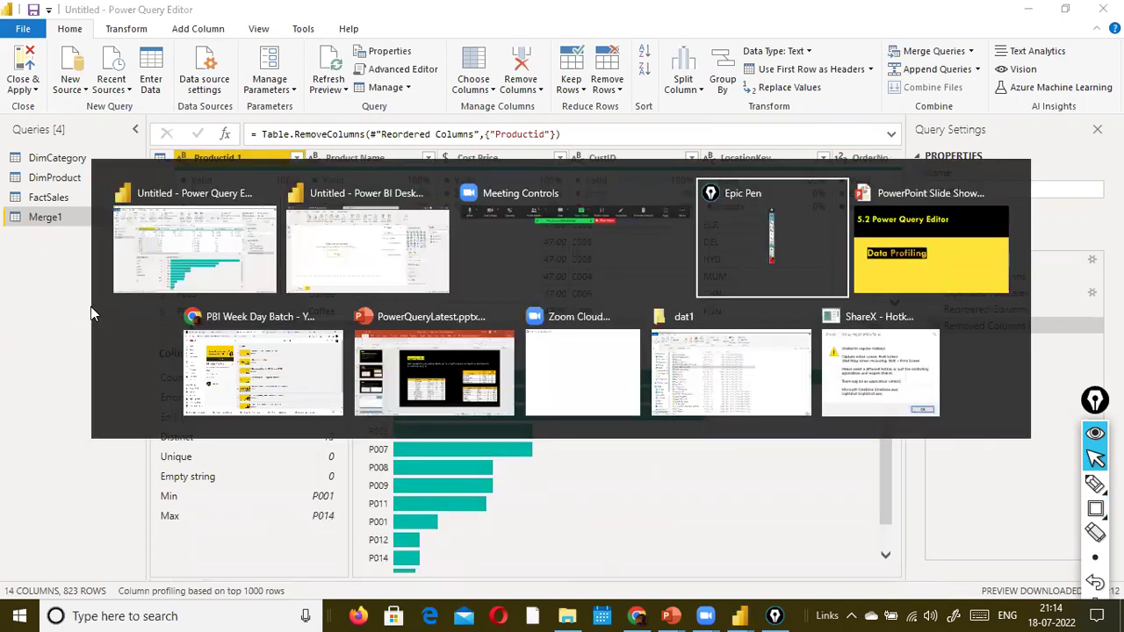
{"action": "key", "text": "Left"}
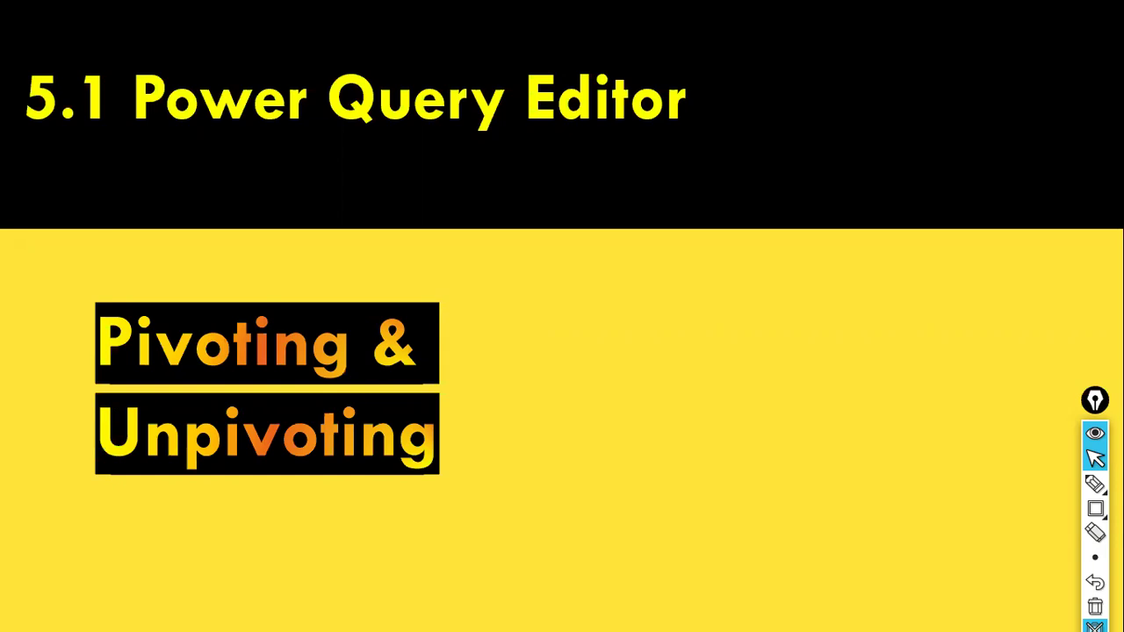
{"action": "key", "text": "ctrl+shift+2"}
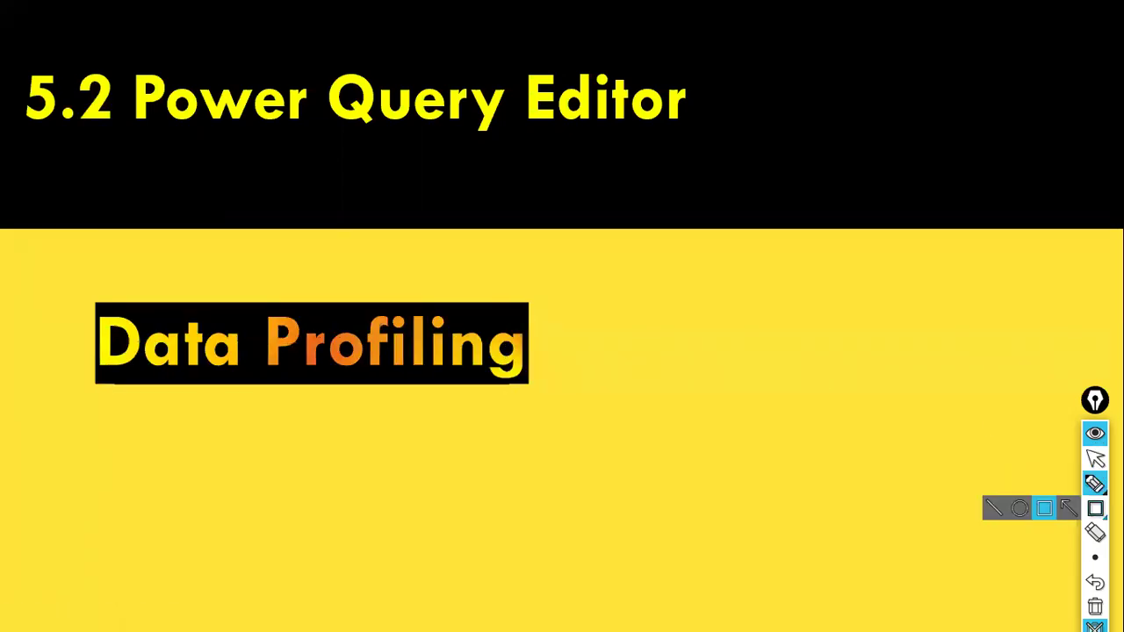
{"action": "key", "text": "ctrl+shift+4"}
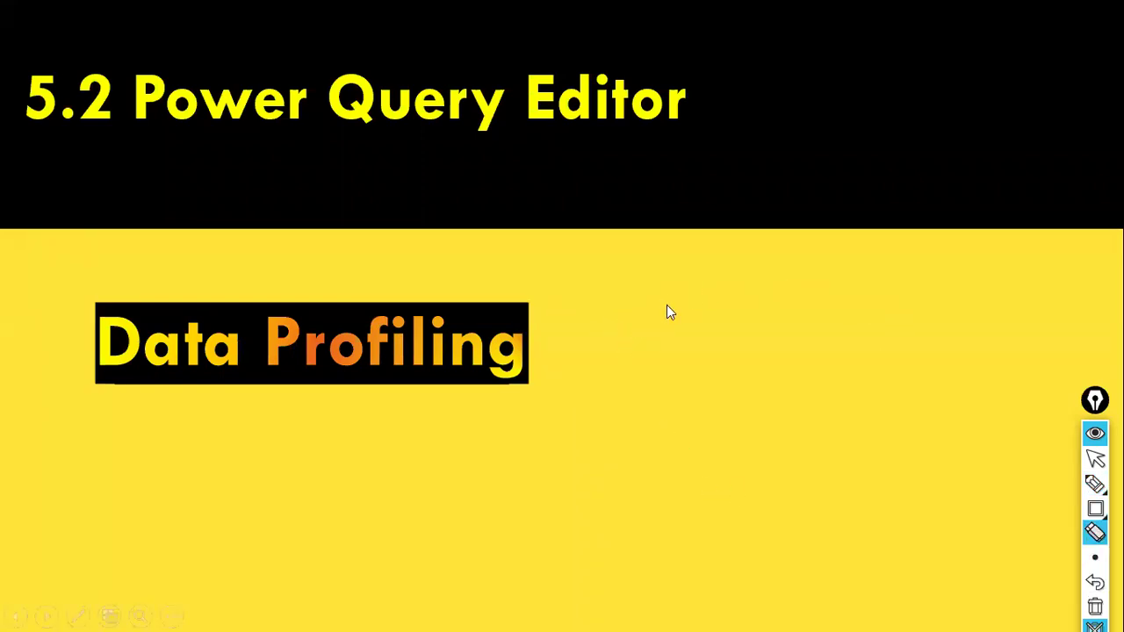
{"action": "key", "text": "Right"}
{"action": "key", "text": "Left"}
{"action": "mouse_move", "coordinate": [1096, 554]}
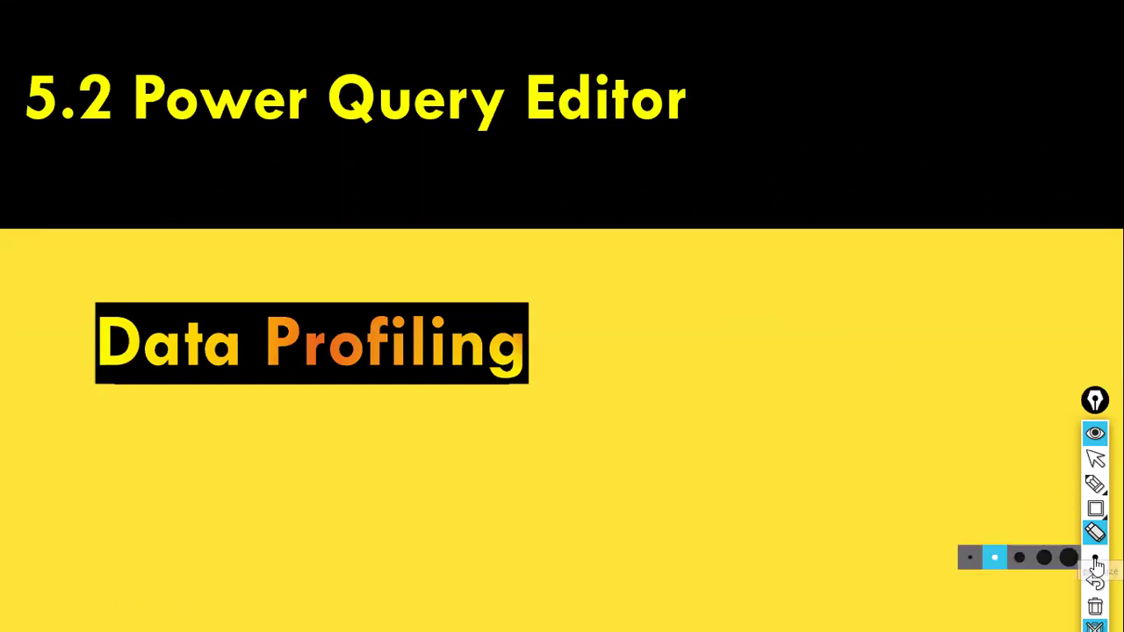
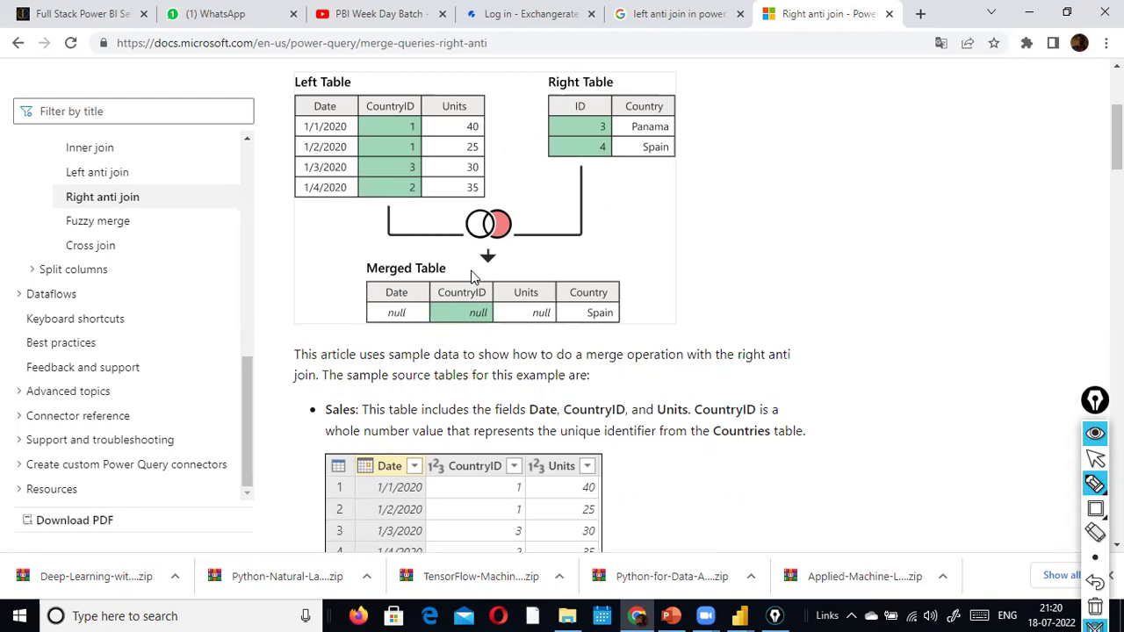
Step: Read through the Right anti join article, including its sample tables, merge steps, tip and recommended content
{"action": "scroll", "coordinate": [472, 277], "scroll_direction": "down", "scroll_amount": 2}
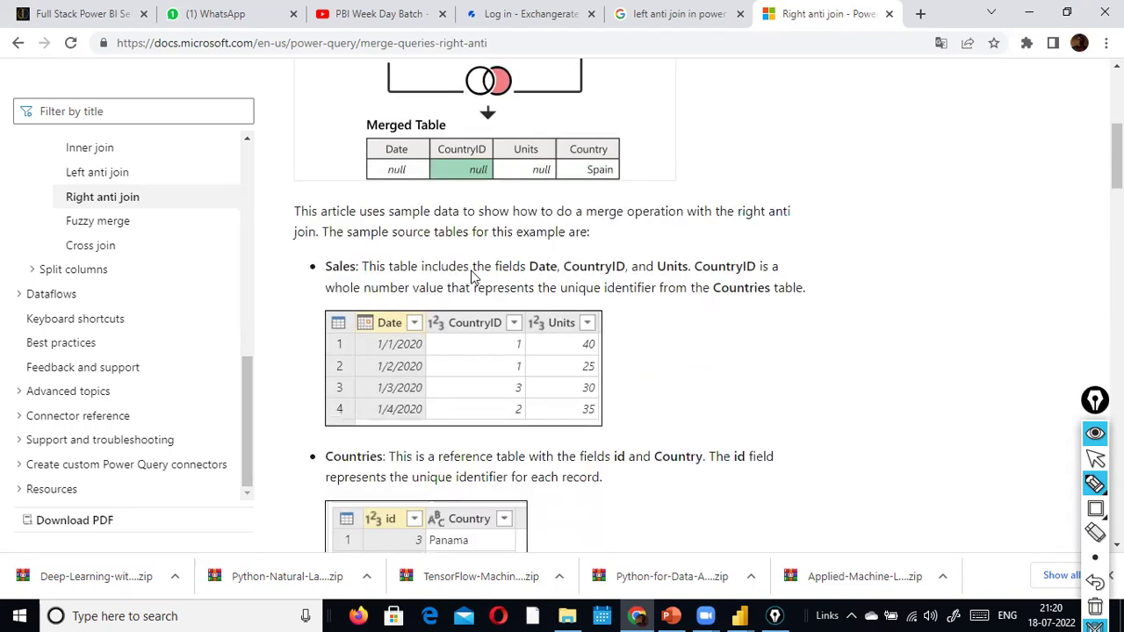
{"action": "scroll", "coordinate": [471, 276], "scroll_direction": "down", "scroll_amount": 1}
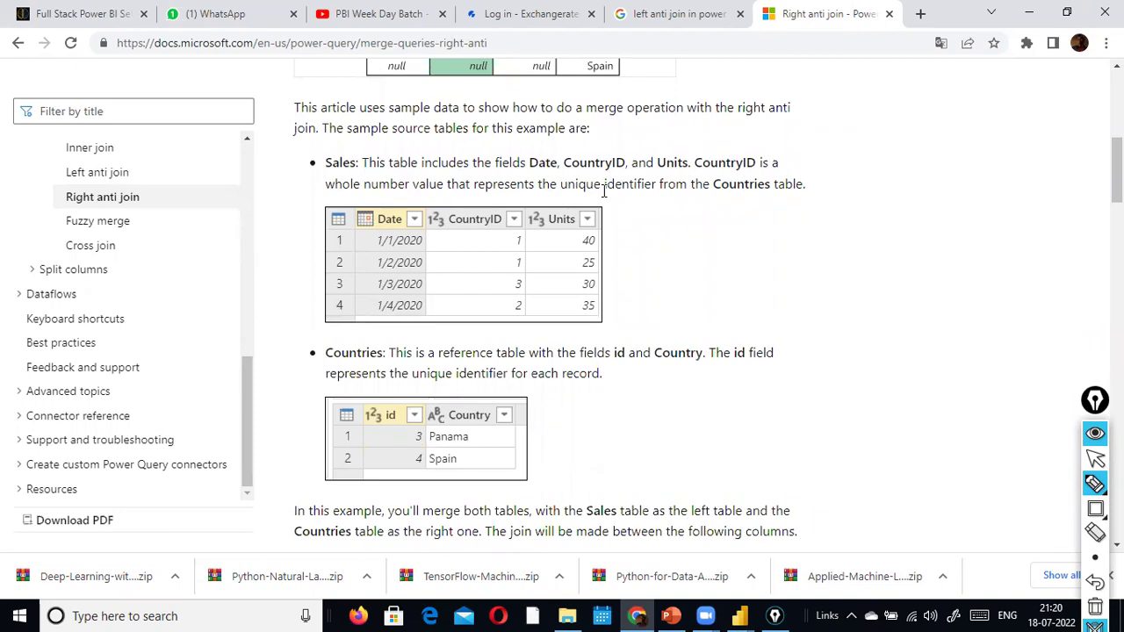
{"action": "scroll", "coordinate": [605, 202], "scroll_direction": "up", "scroll_amount": 3}
{"action": "scroll", "coordinate": [602, 196], "scroll_direction": "down", "scroll_amount": 9}
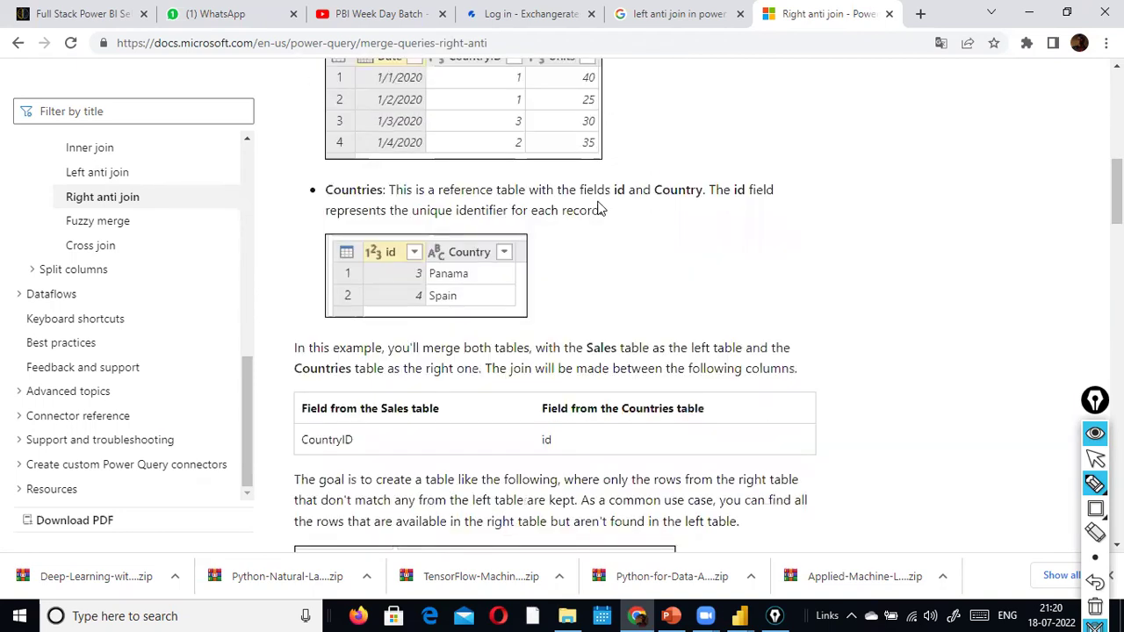
{"action": "scroll", "coordinate": [593, 216], "scroll_direction": "down", "scroll_amount": 2}
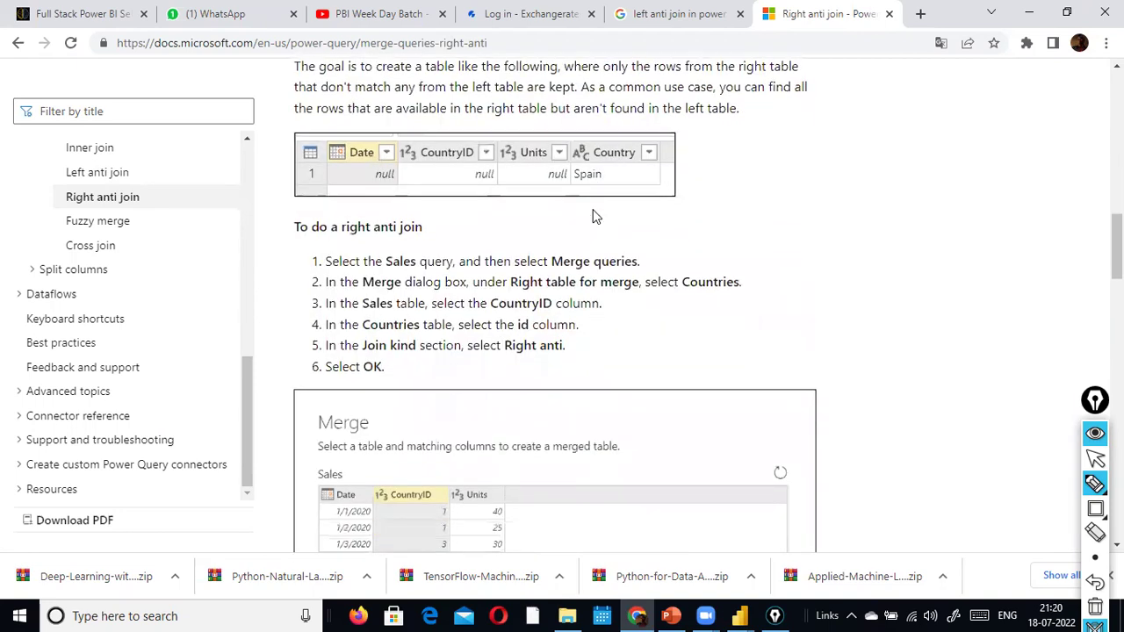
{"action": "scroll", "coordinate": [593, 216], "scroll_direction": "down", "scroll_amount": 12}
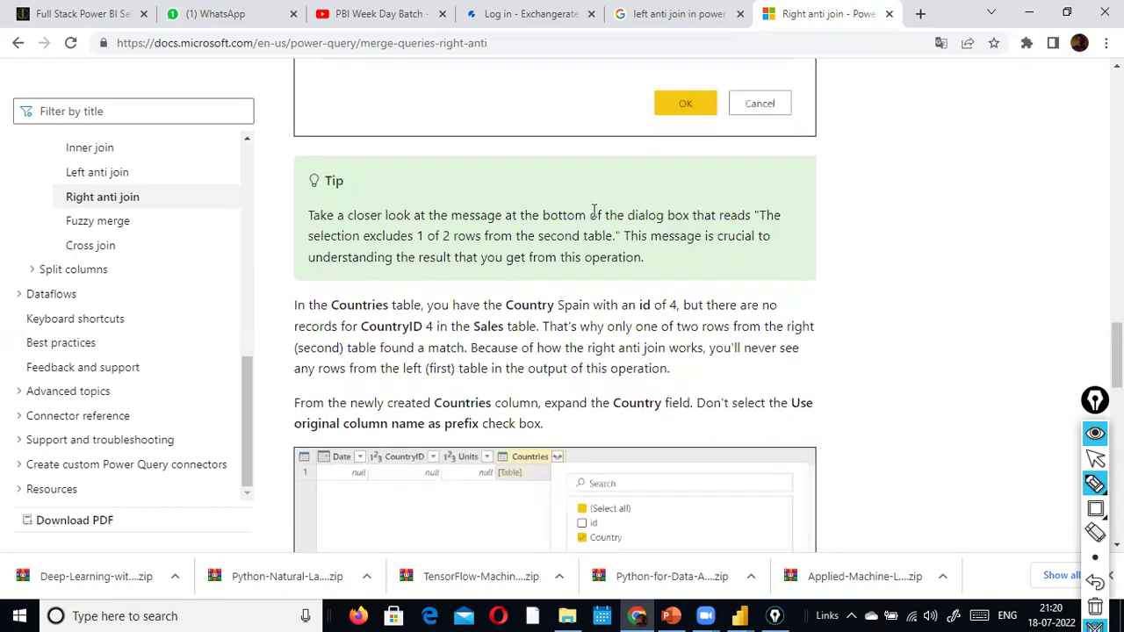
{"action": "scroll", "coordinate": [594, 211], "scroll_direction": "down", "scroll_amount": 4}
{"action": "scroll", "coordinate": [594, 216], "scroll_direction": "down", "scroll_amount": 10}
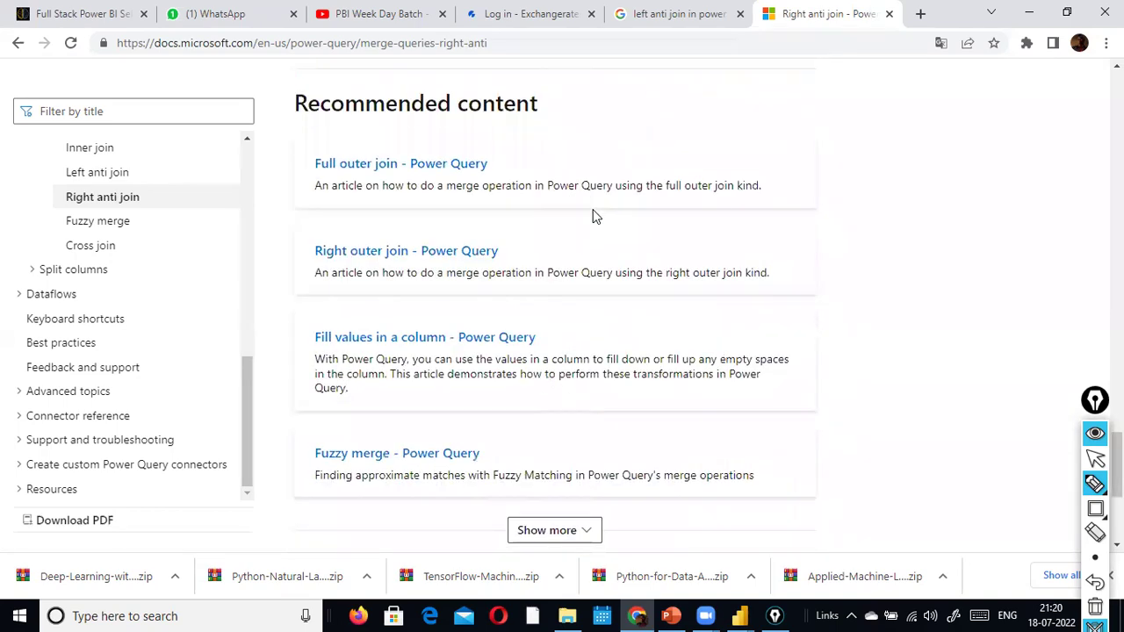
{"action": "scroll", "coordinate": [594, 216], "scroll_direction": "up", "scroll_amount": 20}
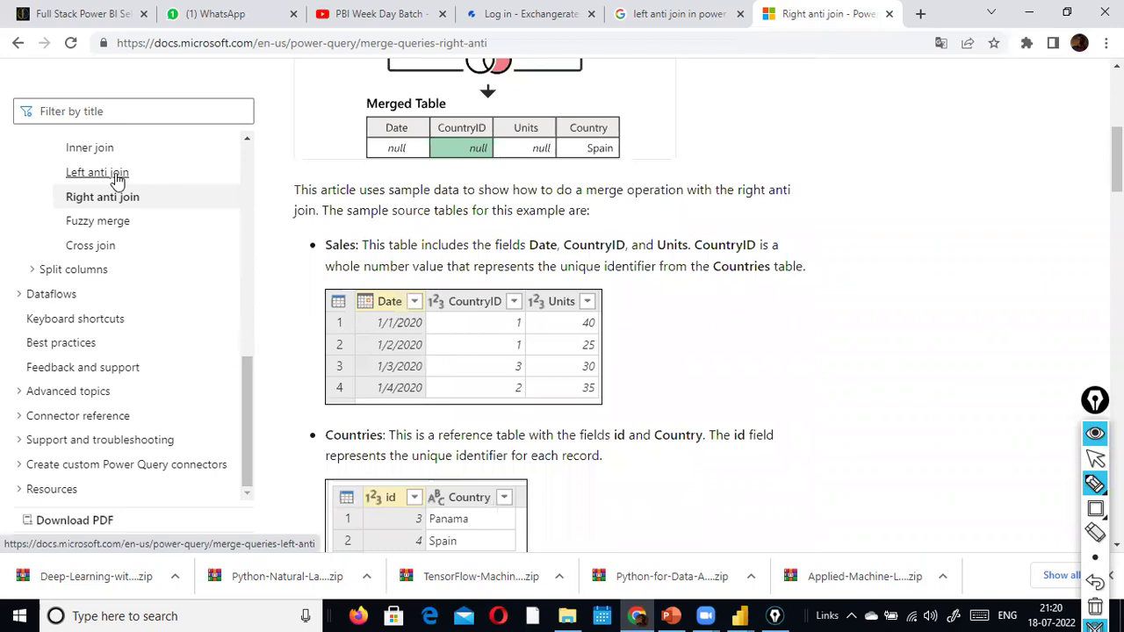
Step: Open the Left anti join article and view its diagram, and preview the JOIN Types image in the Google image results
{"action": "left_click", "coordinate": [117, 179]}
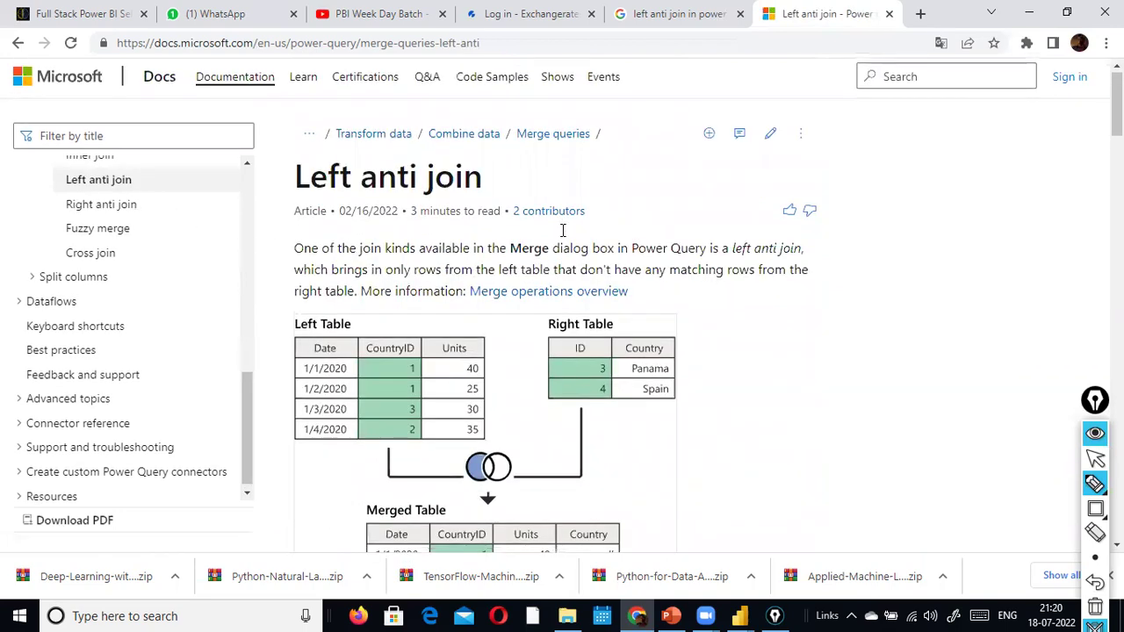
{"action": "scroll", "coordinate": [563, 230], "scroll_direction": "down", "scroll_amount": 2}
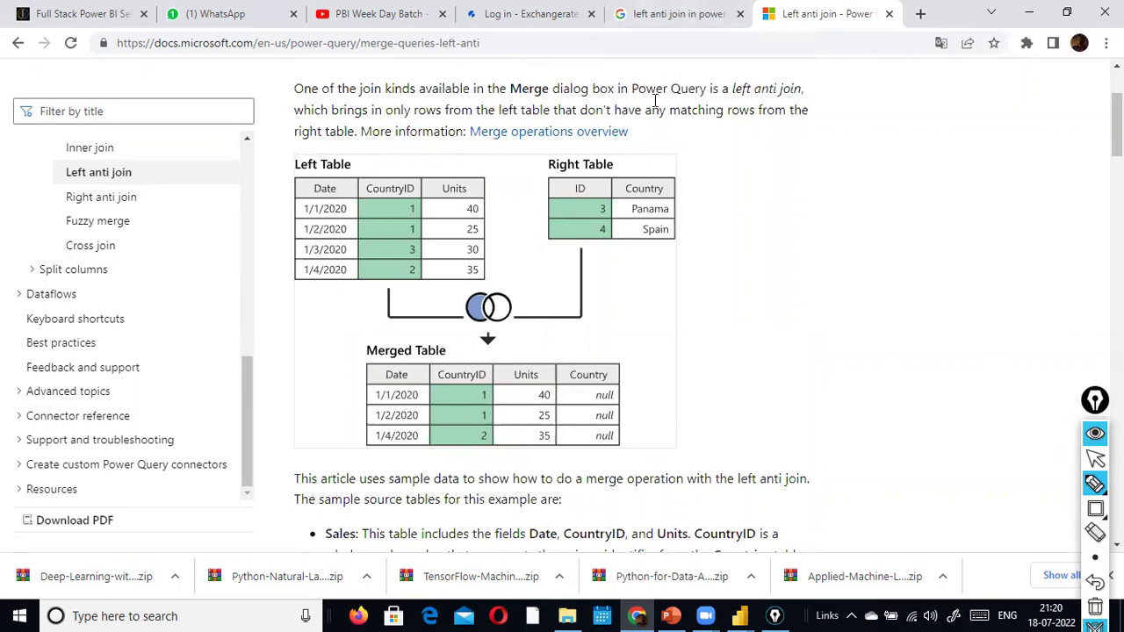
{"action": "left_click", "coordinate": [664, 20]}
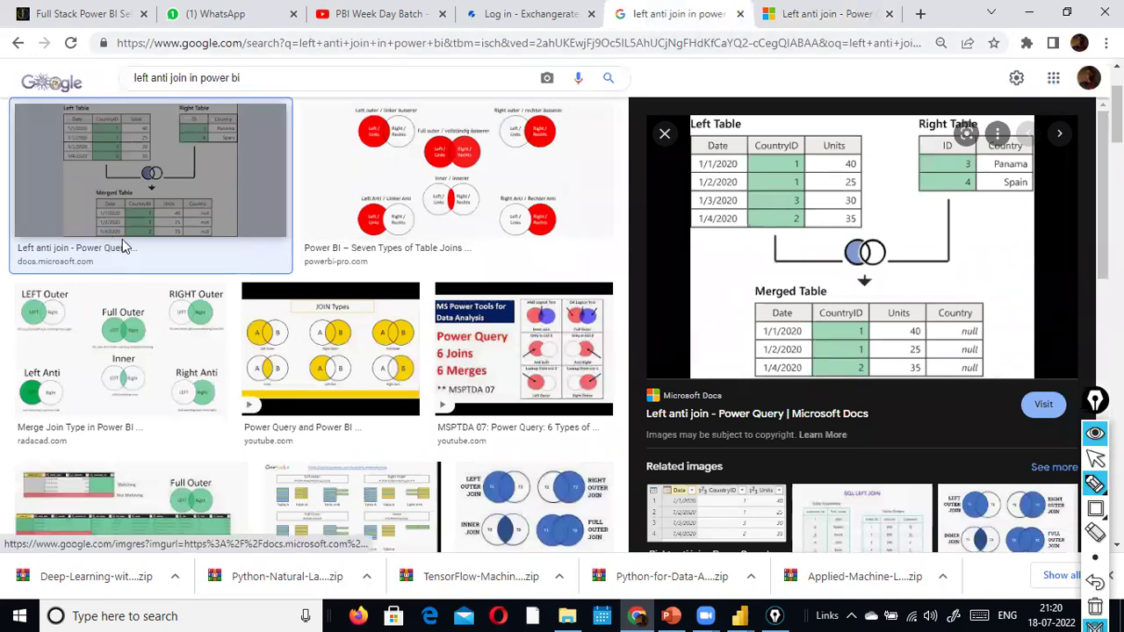
{"action": "scroll", "coordinate": [368, 270], "scroll_direction": "up", "scroll_amount": 2}
{"action": "scroll", "coordinate": [286, 258], "scroll_direction": "down", "scroll_amount": 4}
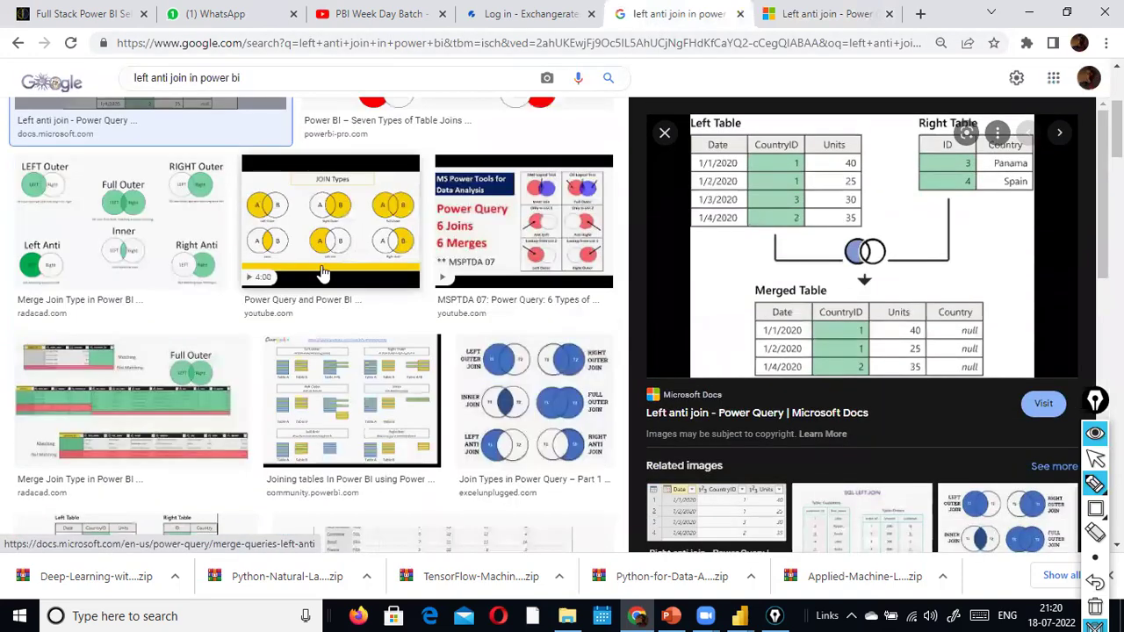
{"action": "left_click", "coordinate": [334, 243]}
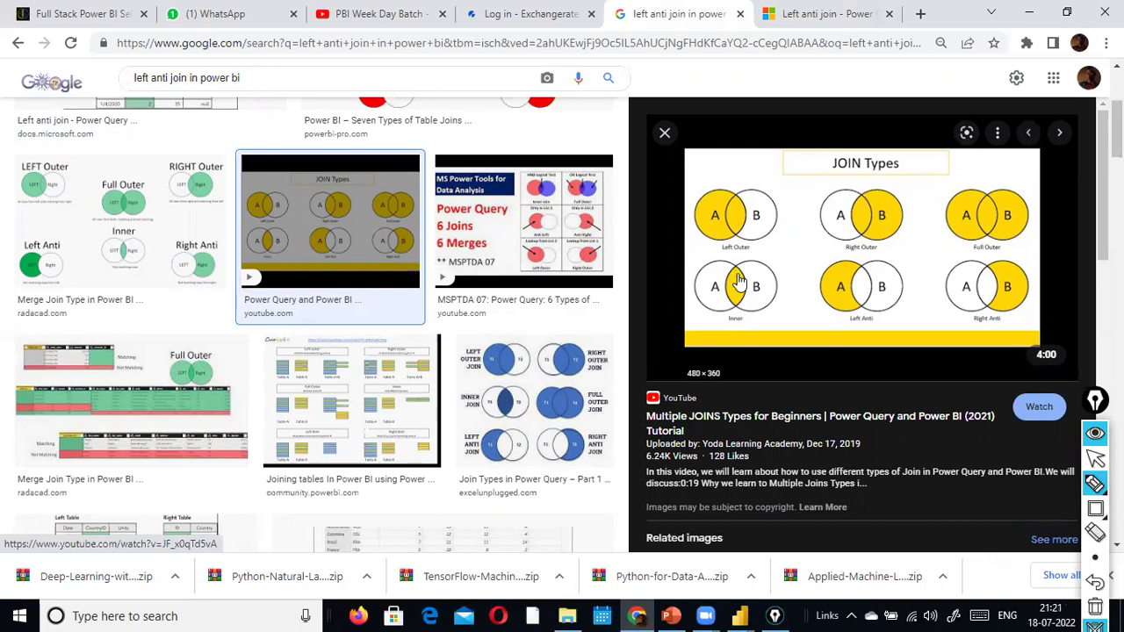
{"action": "scroll", "coordinate": [738, 280], "scroll_direction": "down", "scroll_amount": 1}
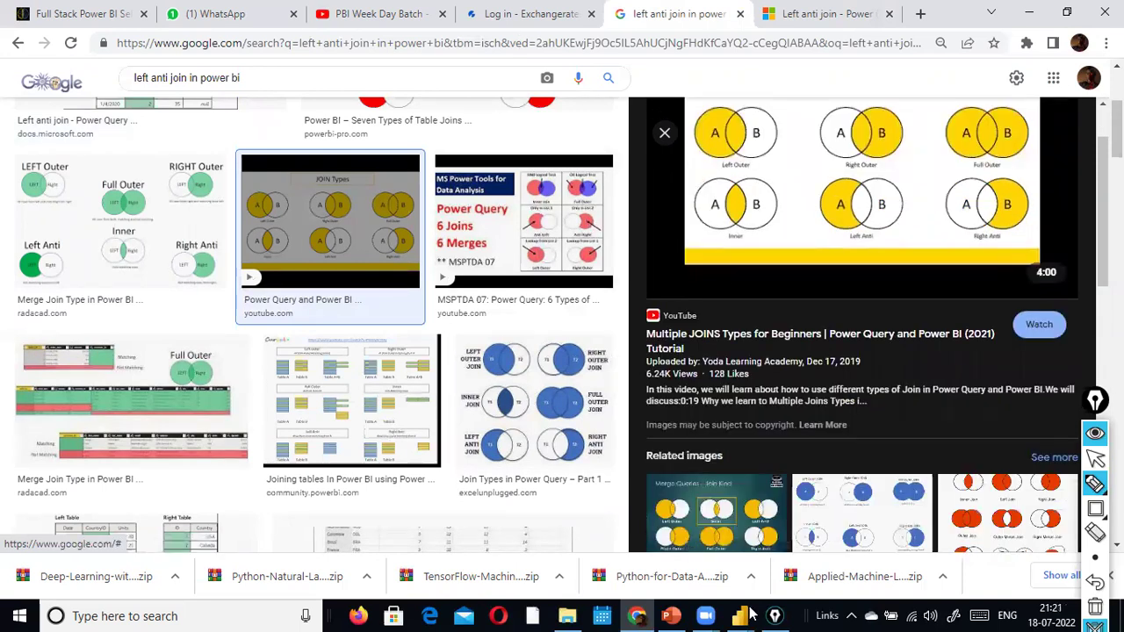
Step: Switch to the Power Query Editor and shrink the column statistics area so Merge1's data preview gets more height
{"action": "mouse_move", "coordinate": [745, 615]}
{"action": "left_click", "coordinate": [801, 563]}
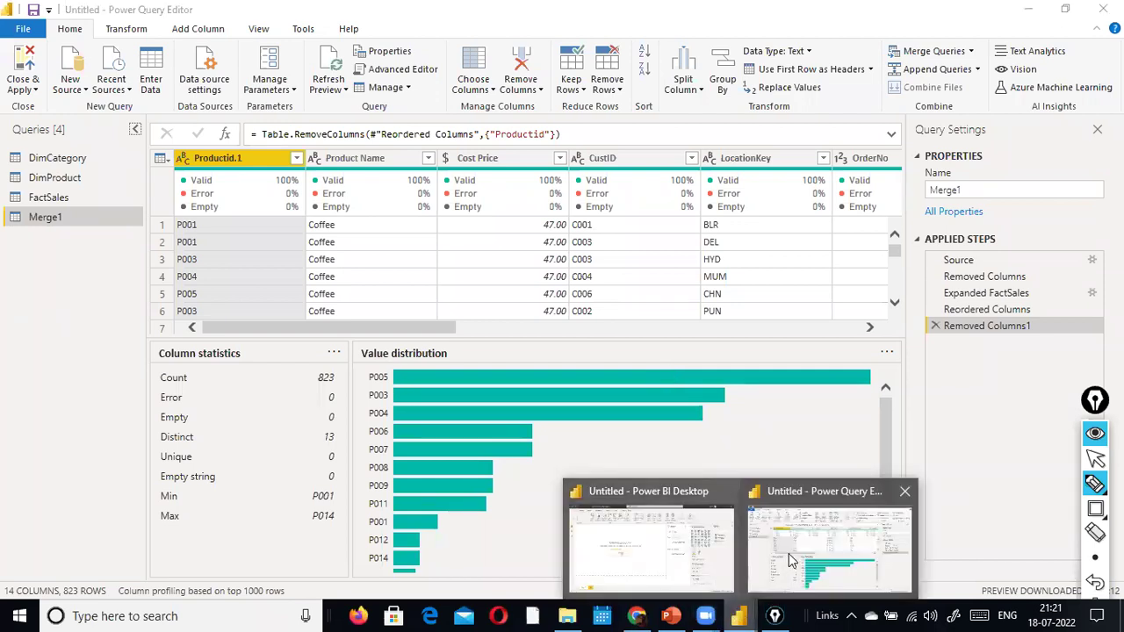
{"action": "left_click", "coordinate": [789, 560]}
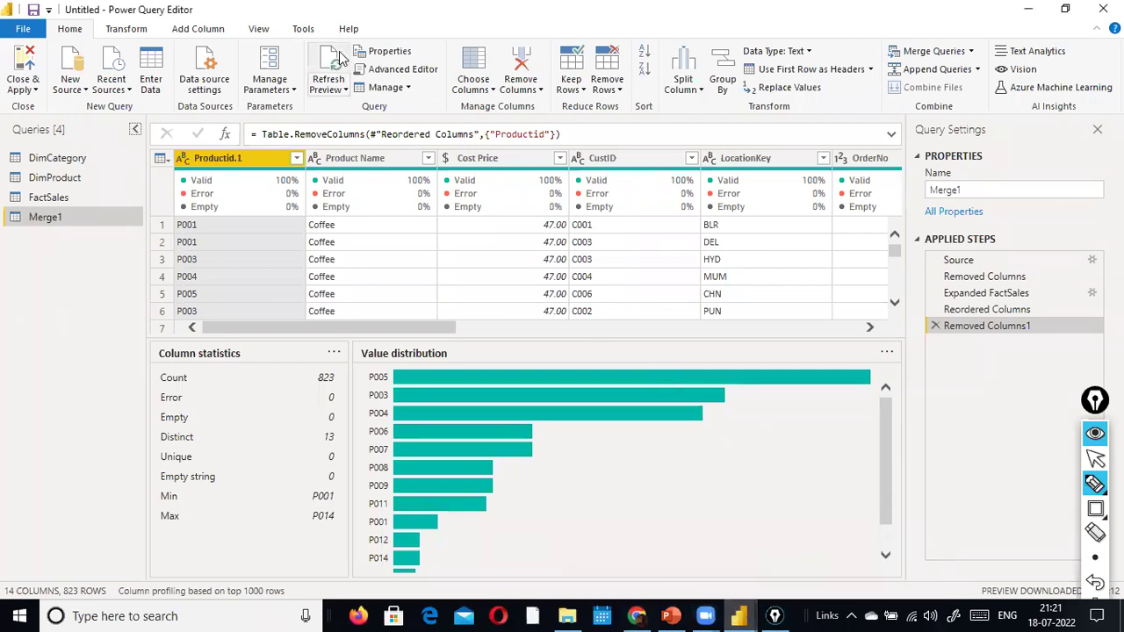
{"action": "left_click", "coordinate": [131, 31]}
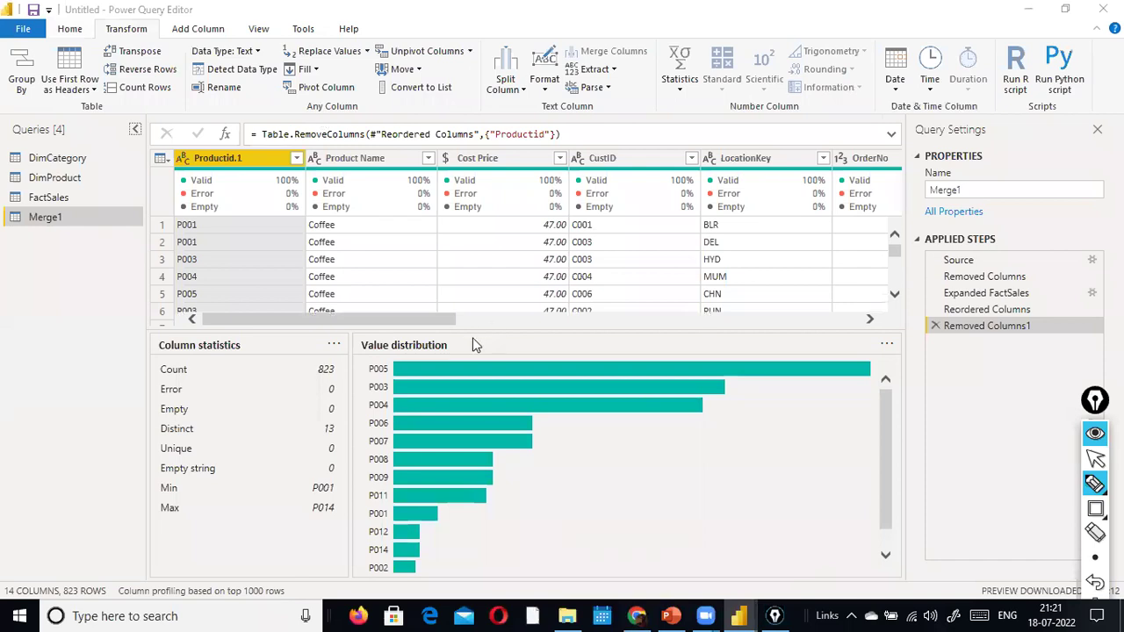
{"action": "left_click_drag", "start_coordinate": [484, 327], "coordinate": [484, 444]}
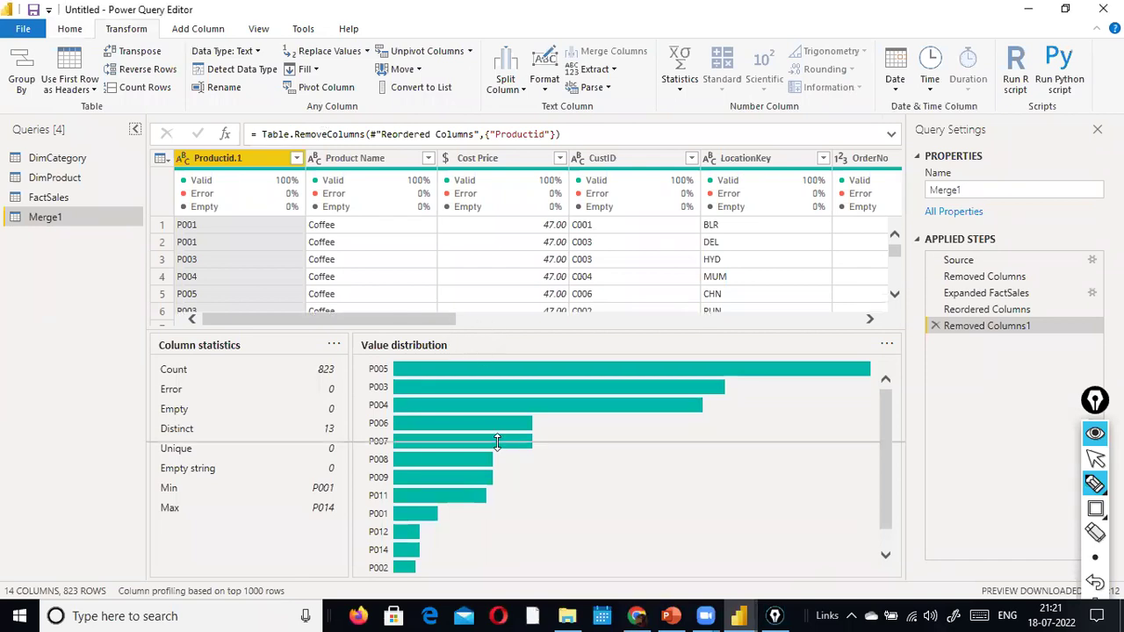
Step: Turn off Show whitespace, Column quality and Column profile for the data preview of Merge1
{"action": "left_click", "coordinate": [259, 29]}
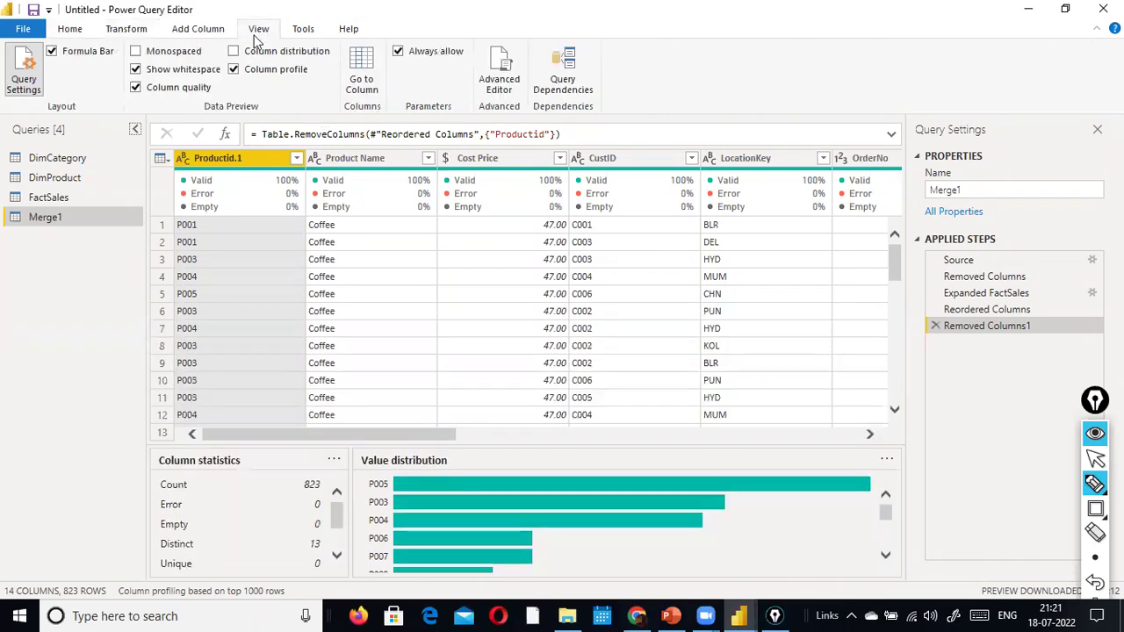
{"action": "left_click", "coordinate": [135, 69]}
{"action": "left_click", "coordinate": [135, 87]}
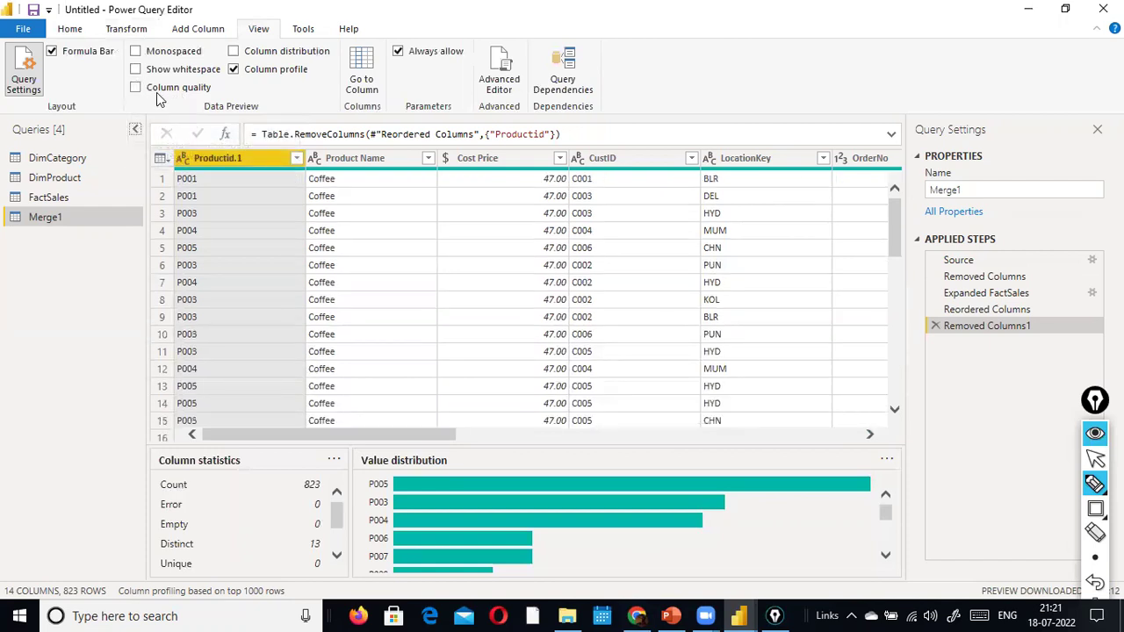
{"action": "left_click", "coordinate": [239, 70]}
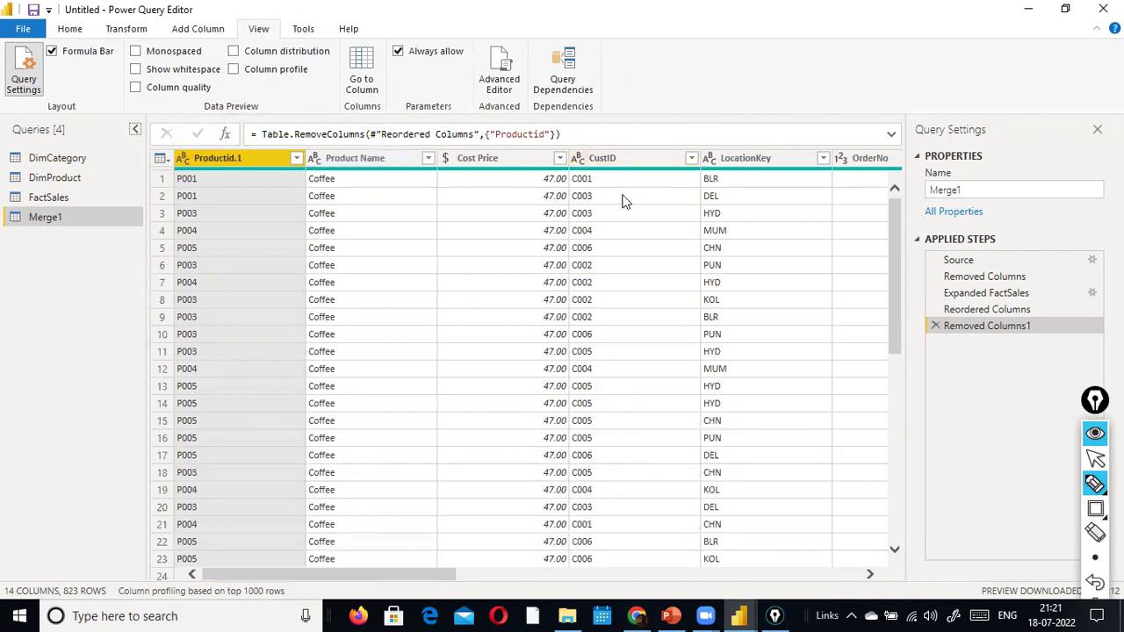
{"action": "scroll", "coordinate": [409, 479], "scroll_direction": "down", "scroll_amount": 5}
{"action": "scroll", "coordinate": [408, 475], "scroll_direction": "up", "scroll_amount": 5}
Step: Find Notepad through the Windows search and open it with a blank document
{"action": "key", "text": "super"}
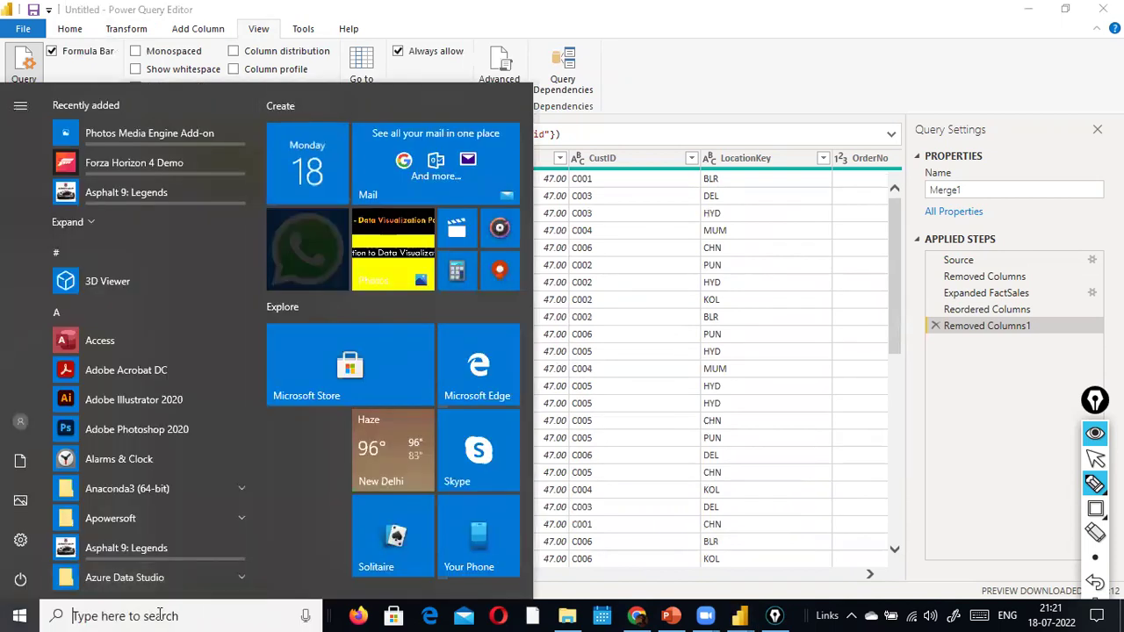
{"action": "left_click", "coordinate": [160, 614]}
{"action": "type", "text": "notepa"}
{"action": "key", "text": "BackSpace"}
{"action": "type", "text": "pad"}
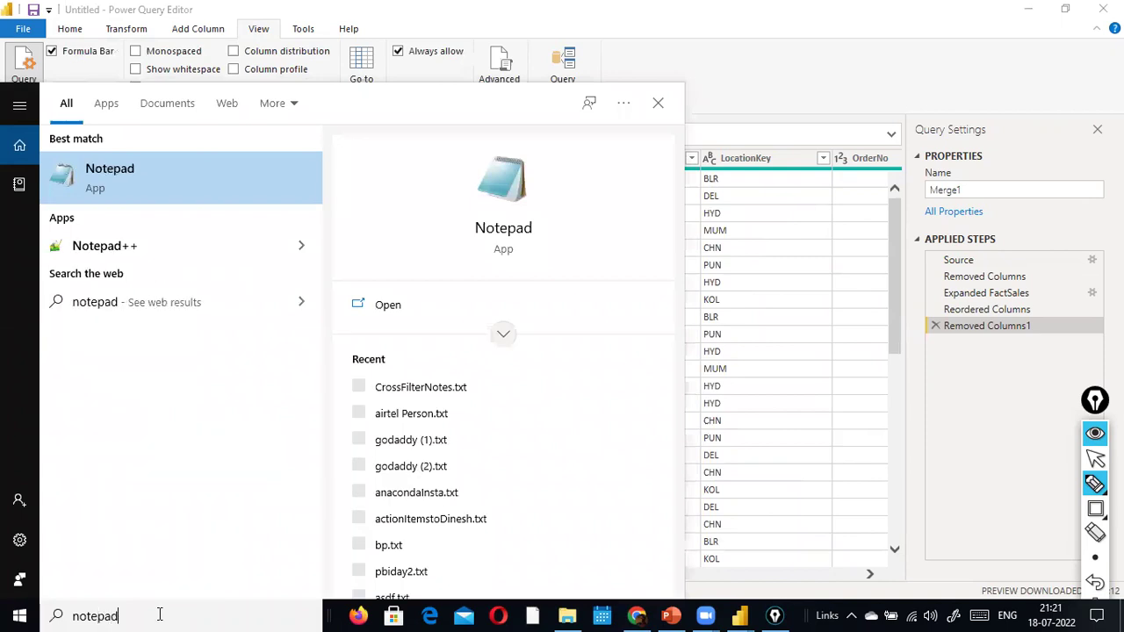
{"action": "key", "text": "Return"}
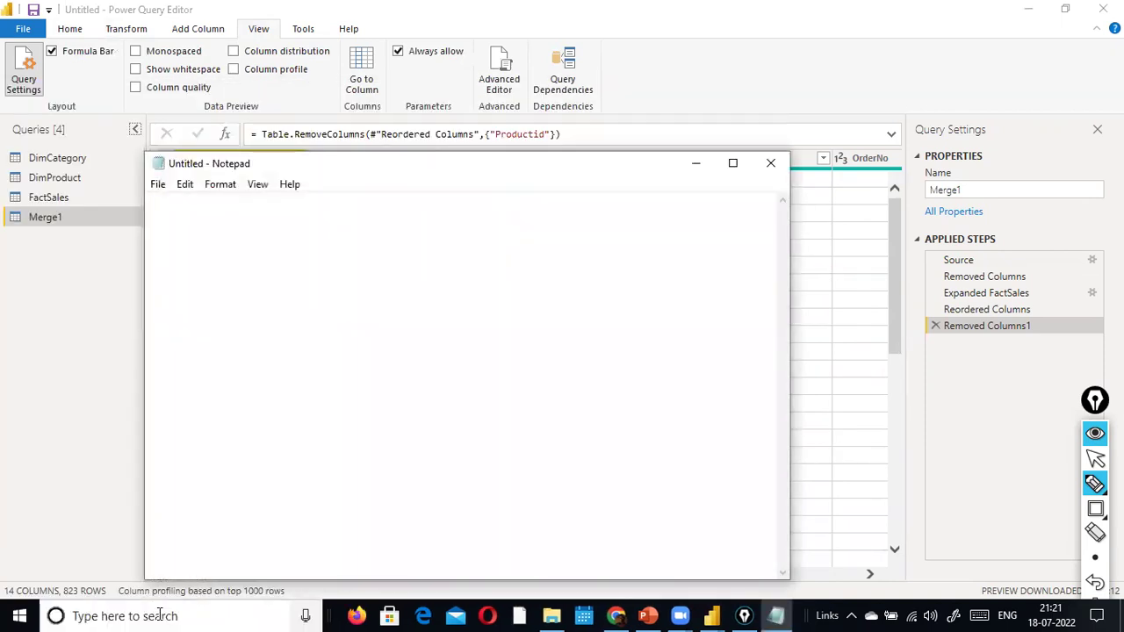
Step: Write two sample columns, A with the values 1, 2, 3, 4 and B with the values 1, 5, 2
{"action": "type", "text": "A    B"}
{"action": "key", "text": "Return"}
{"action": "type", "text": "1"}
{"action": "key", "text": "Return"}
{"action": "type", "text": "2"}
{"action": "key", "text": "Return"}
{"action": "type", "text": "3"}
{"action": "key", "text": "Return"}
{"action": "type", "text": "41 52"}
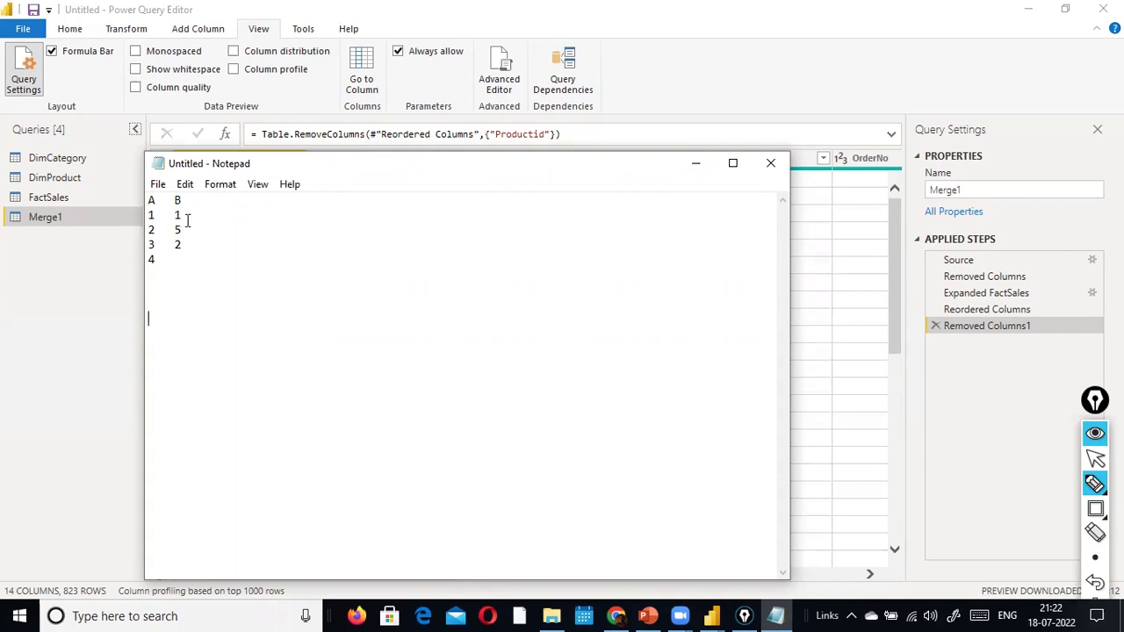
Step: Below the A and B columns, list the numbers 1, 2, 3 and 4 on separate lines
{"action": "type", "text": "1"}
{"action": "key", "text": "Return"}
{"action": "type", "text": "2"}
{"action": "left_click", "coordinate": [351, 79]}
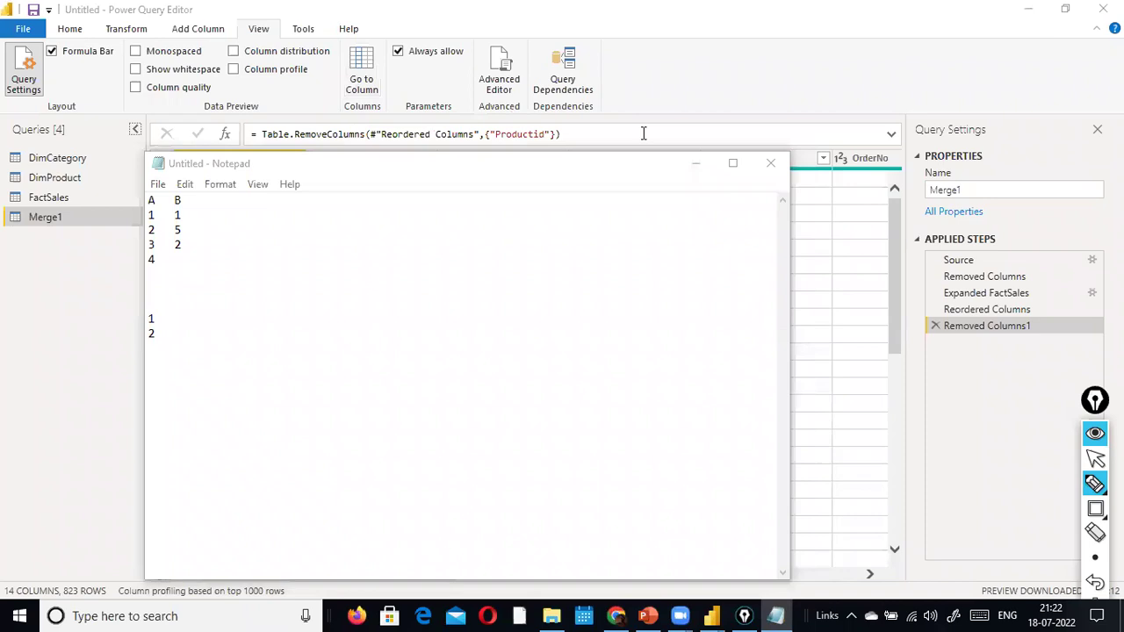
{"action": "left_click", "coordinate": [169, 341]}
{"action": "key", "text": "Return"}
{"action": "type", "text": "3"}
{"action": "key", "text": "Return"}
{"action": "type", "text": "4"}
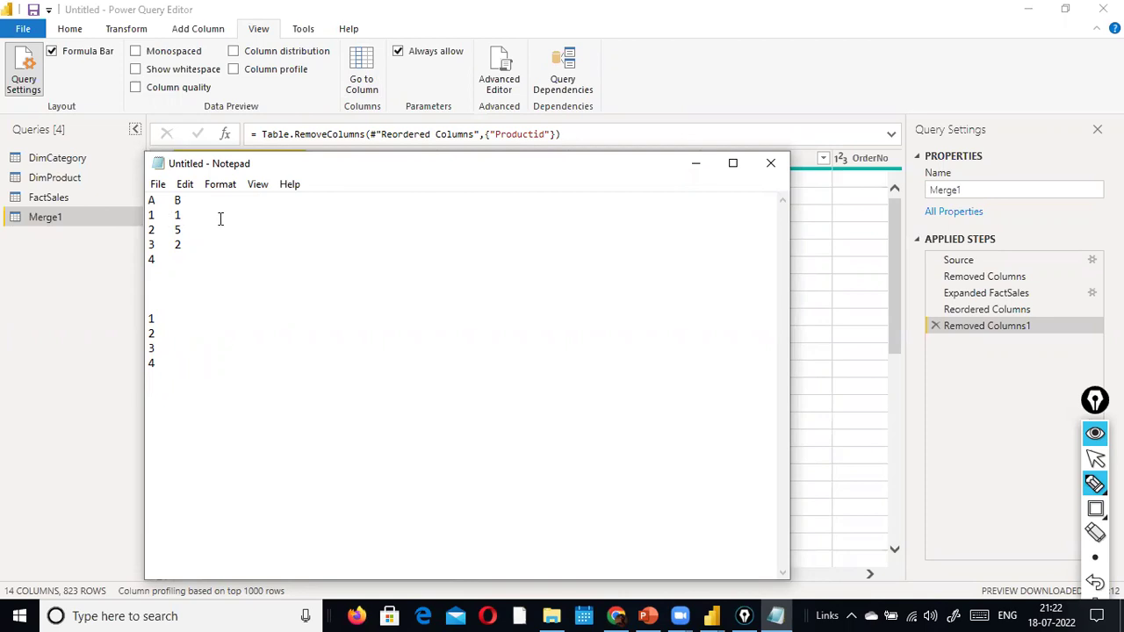
Step: Add the heading Product Dimension below the number list, leaving a blank line between them
{"action": "key", "text": "Return"}
{"action": "key", "text": "alt"}
{"action": "key", "text": "alt"}
{"action": "key", "text": "ctrl+End"}
{"action": "type", "text": "Product Dimension"}
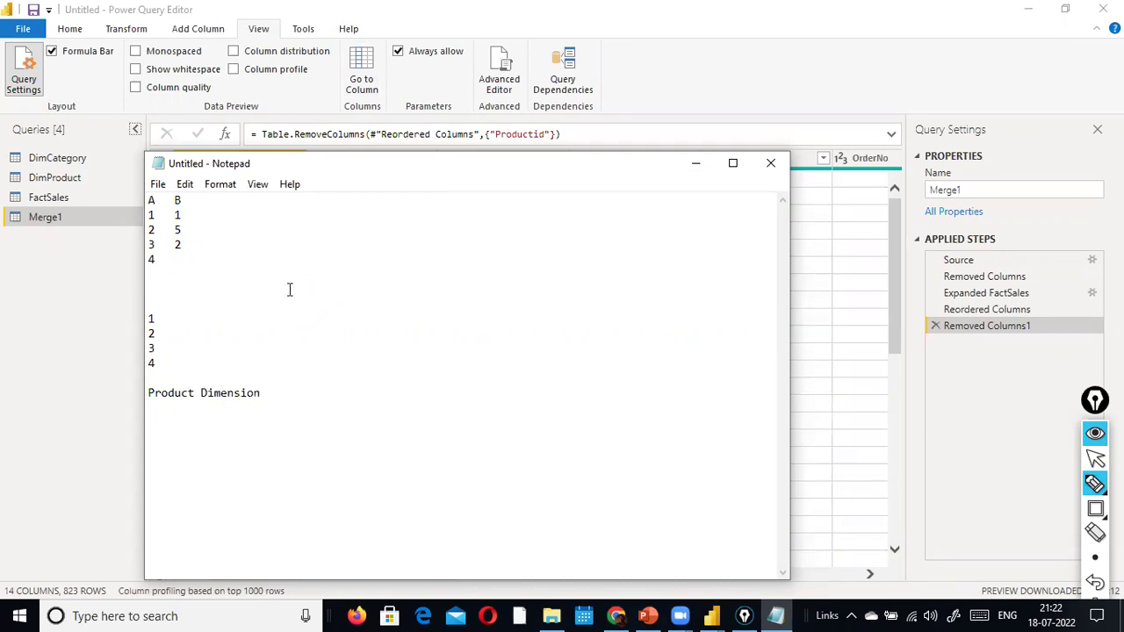
Step: Insert the value 1000 on its own line directly above the Product Dimension heading
{"action": "key", "text": "Home"}
{"action": "key", "text": "Return"}
{"action": "key", "text": "Up"}
{"action": "type", "text": "1ooo"}
{"action": "key", "text": "BackSpace"}
{"action": "key", "text": "BackSpace"}
{"action": "key", "text": "BackSpace"}
{"action": "type", "text": "000"}
{"action": "key", "text": "Down"}
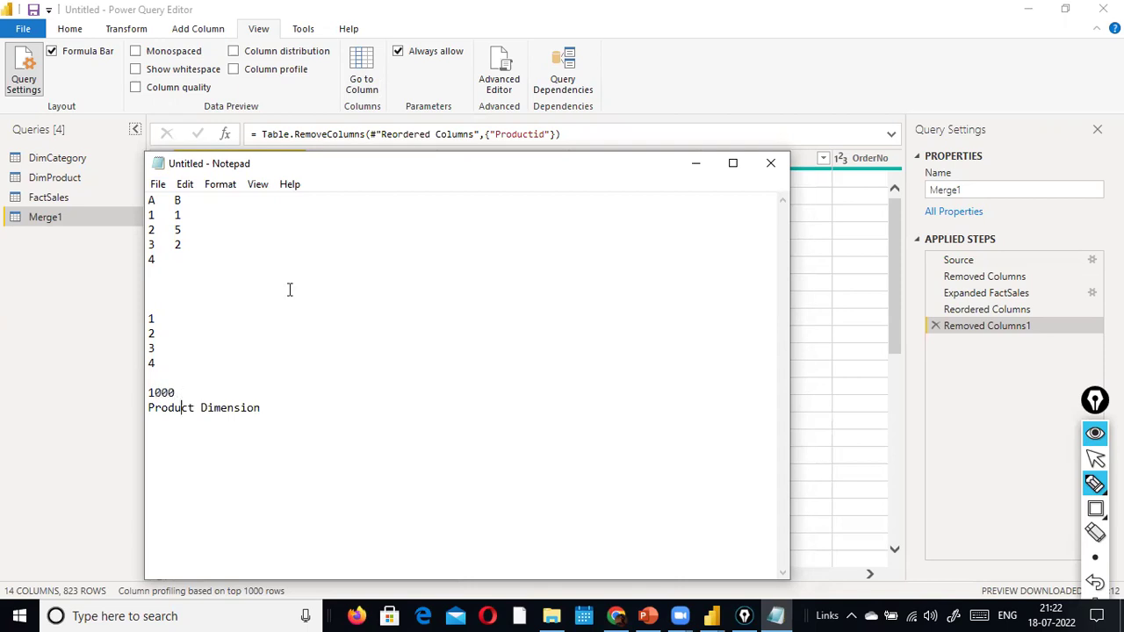
Step: Add the heading FactSales below Product Dimension, with blank lines between the two headings
{"action": "key", "text": "Return"}
{"action": "type", "text": "Sales"}
{"action": "key", "text": "Home"}
{"action": "type", "text": "Fact"}
Step: Insert the line Last one week Sales above 1000 and leave blank lines after it
{"action": "key", "text": "Up"}
{"action": "key", "text": "Up"}
{"action": "key", "text": "Up"}
{"action": "key", "text": "Return"}
{"action": "type", "text": "Last one w"}
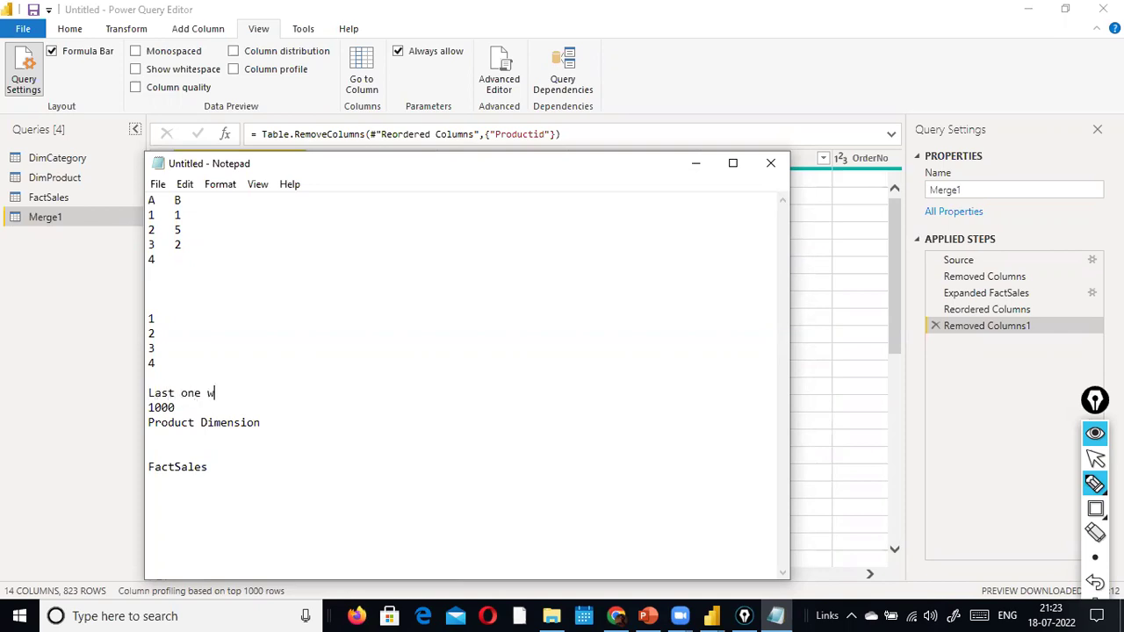
{"action": "type", "text": "ek k s"}
{"action": "key", "text": "BackSpace"}
{"action": "type", "text": "Sales"}
{"action": "key", "text": "Return"}
{"action": "key", "text": "Return"}
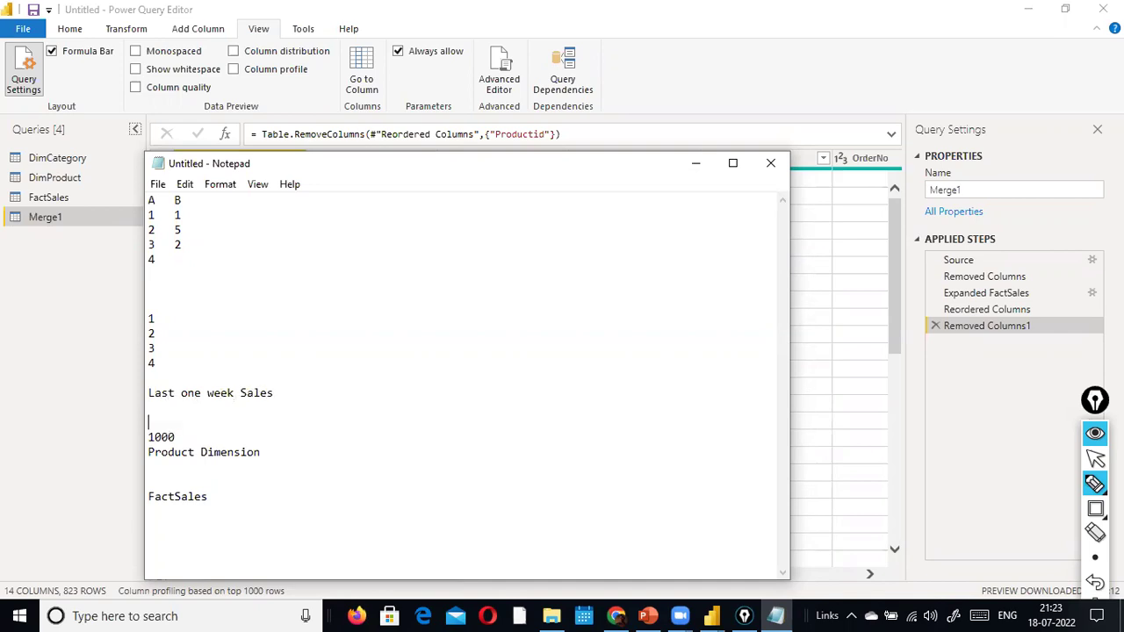
Step: Under FactSales, list the fields Prodct Name, quantity, price, Sales amount on one line
{"action": "key", "text": "End"}
{"action": "key", "text": "Down"}
{"action": "type", "text": "Prodct a"}
{"action": "key", "text": "BackSpace"}
{"action": "type", "text": "Name, quantity, price, "}
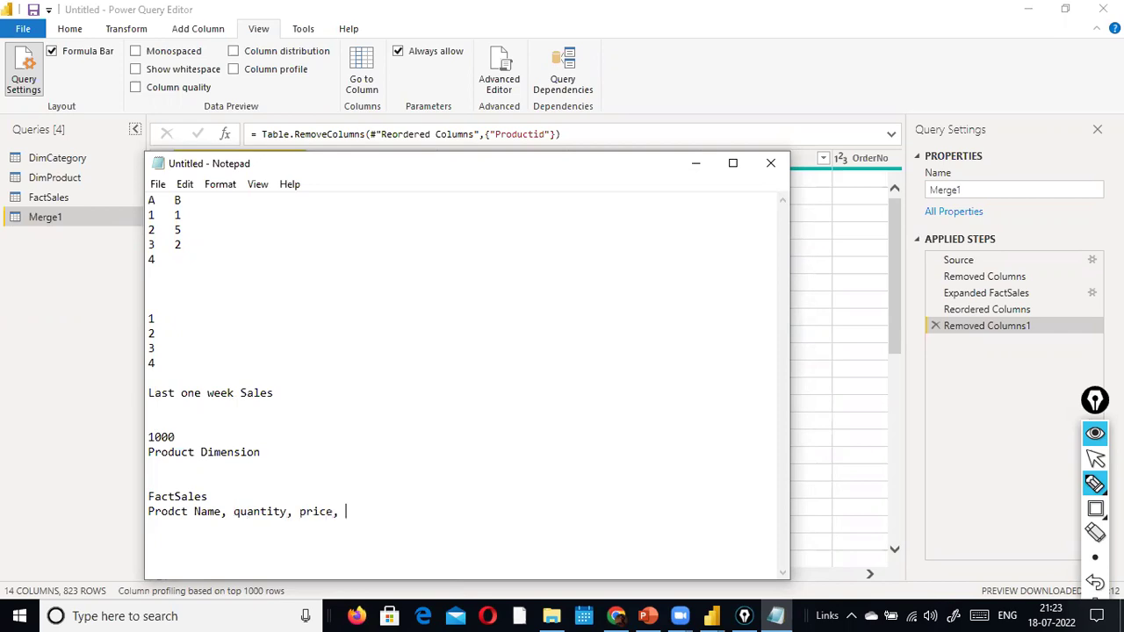
{"action": "type", "text": "Sales amount"}
Step: Add Productid at the start of the FactSales field list and write productid, ProductName under Product Dimension
{"action": "key", "text": "Up"}
{"action": "key", "text": "ctrl+Right"}
{"action": "key", "text": "ctrl+shift+Right"}
{"action": "key", "text": "Left"}
{"action": "key", "text": "Home"}
{"action": "type", "text": "Productid,"}
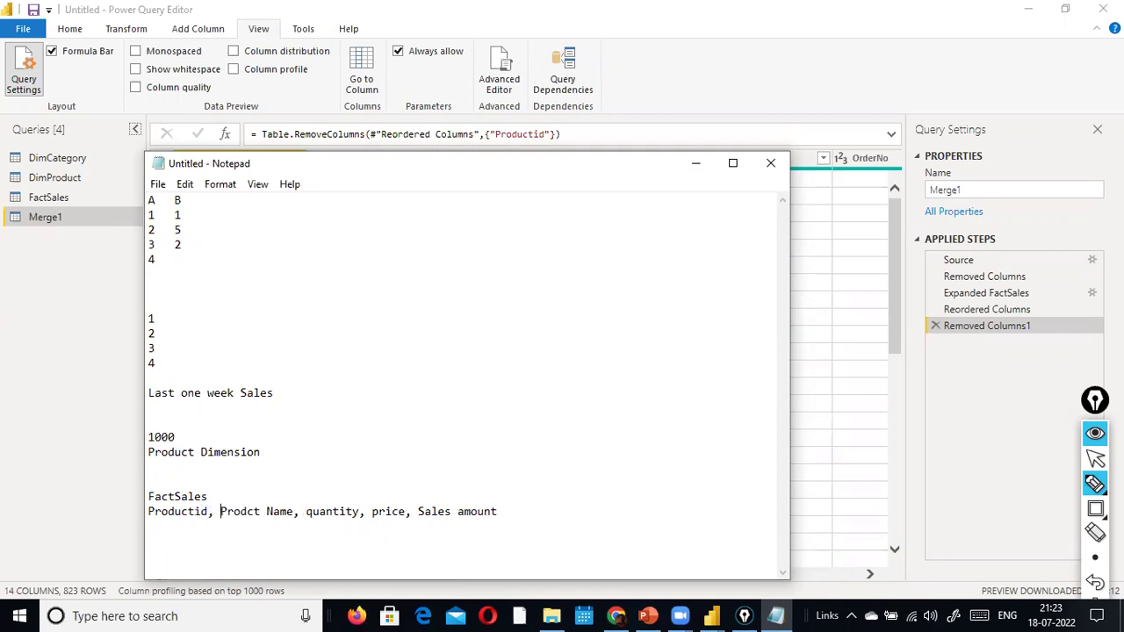
{"action": "left_click", "coordinate": [170, 467]}
{"action": "type", "text": "Productid, ProductName"}
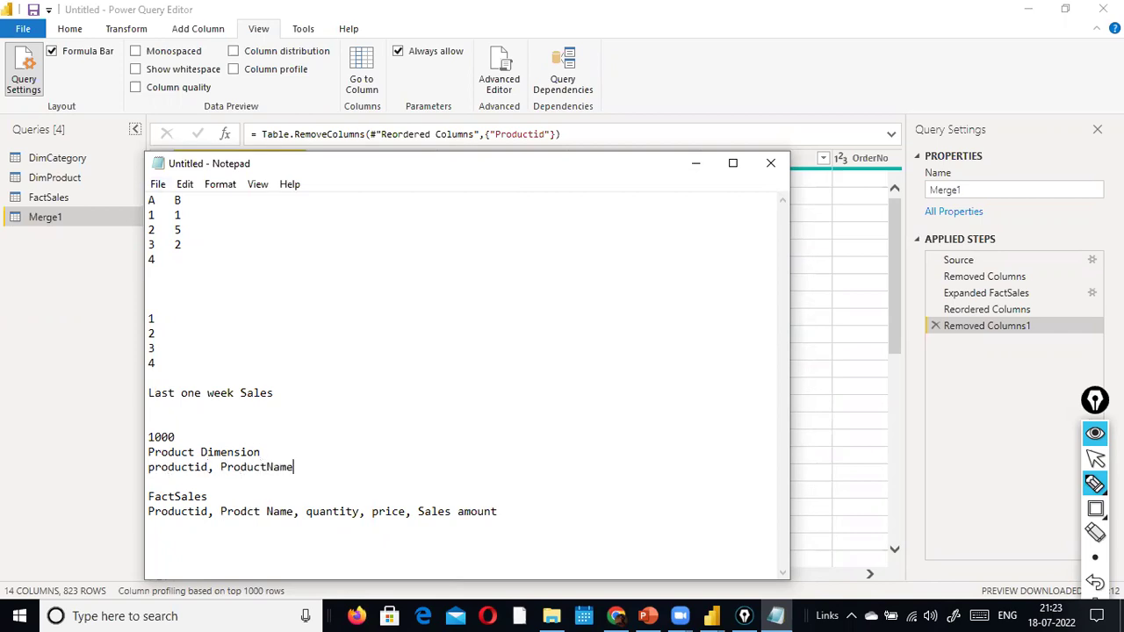
Step: Add a blank line after productid, ProductName and several blank lines below the FactSales field list
{"action": "key", "text": "Return"}
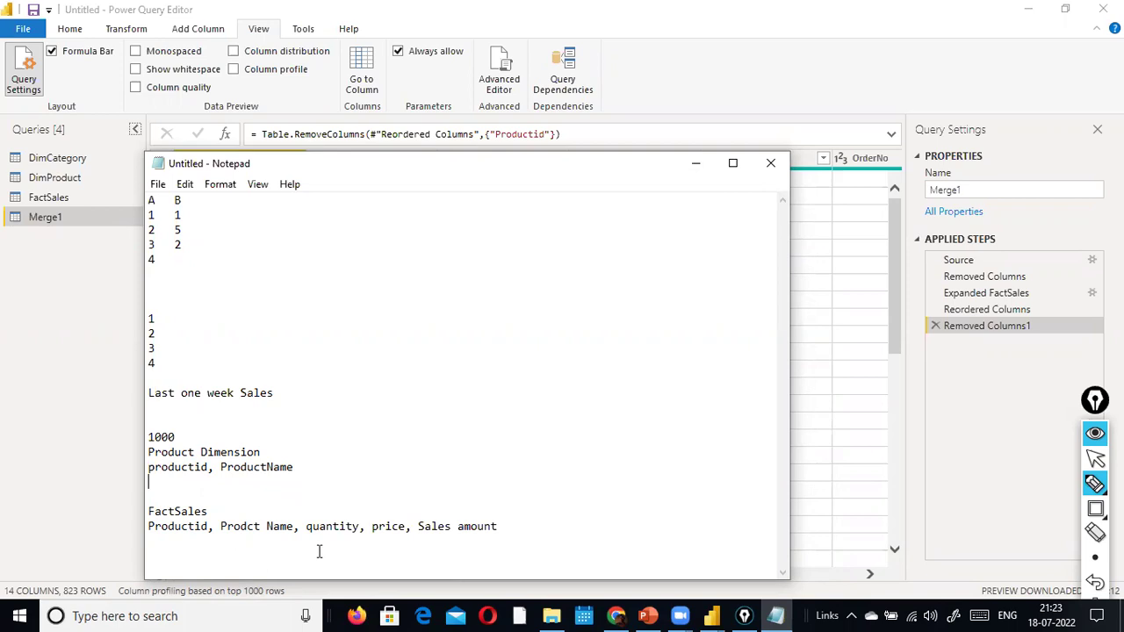
{"action": "key", "text": "Down"}
{"action": "key", "text": "Down"}
{"action": "key", "text": "Down"}
{"action": "key", "text": "Down"}
{"action": "key", "text": "Return"}
{"action": "key", "text": "Return"}
{"action": "key", "text": "Return"}
{"action": "key", "text": "Return"}
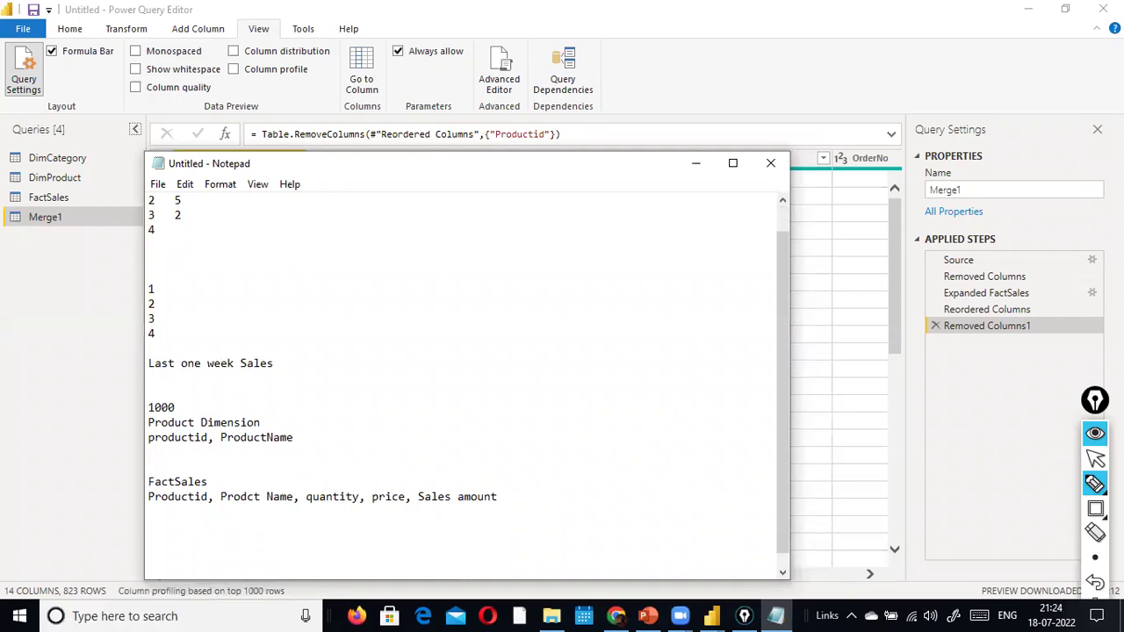
Step: Insert a blank line between 1000 and the Product Dimension heading
{"action": "key", "text": "Up"}
{"action": "key", "text": "Up"}
{"action": "key", "text": "Up"}
{"action": "key", "text": "Up"}
{"action": "key", "text": "Up"}
{"action": "key", "text": "Up"}
{"action": "key", "text": "Up"}
{"action": "key", "text": "Up"}
{"action": "key", "text": "shift+Down"}
{"action": "key", "text": "Down"}
{"action": "key", "text": "Down"}
{"action": "key", "text": "Down"}
{"action": "key", "text": "Up"}
{"action": "key", "text": "Up"}
{"action": "key", "text": "Up"}
{"action": "key", "text": "Up"}
{"action": "key", "text": "Up"}
{"action": "key", "text": "Return"}
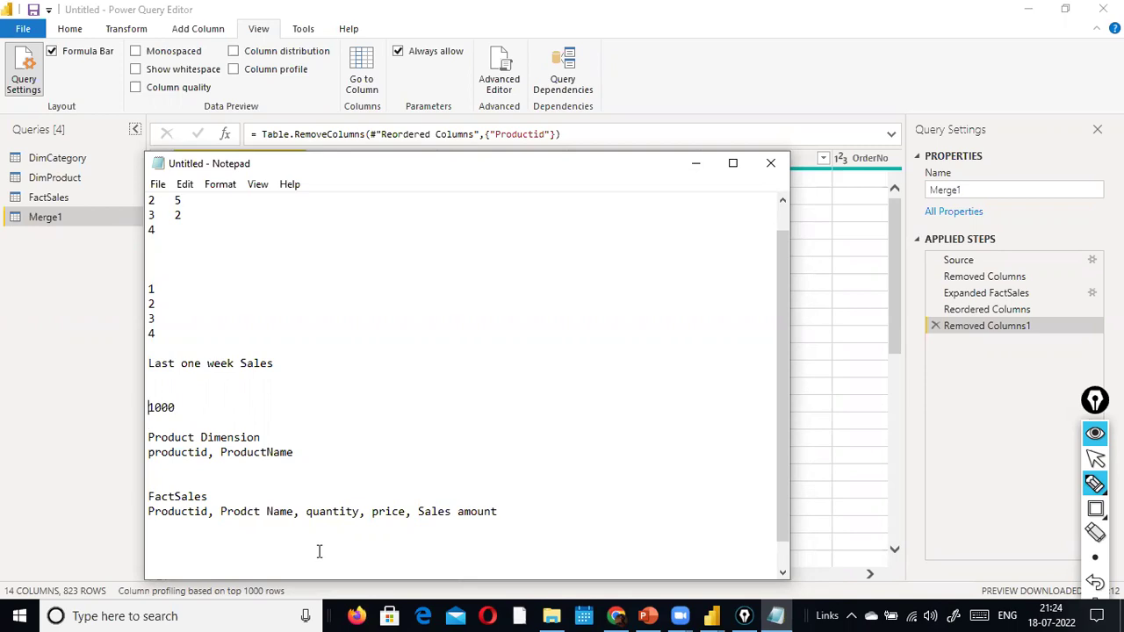
Step: Move the line Last one week Sales to directly below 1000
{"action": "key", "text": "Up"}
{"action": "key", "text": "Up"}
{"action": "key", "text": "shift+Down"}
{"action": "key", "text": "ctrl+x"}
{"action": "key", "text": "Down"}
{"action": "key", "text": "Down"}
{"action": "key", "text": "Down"}
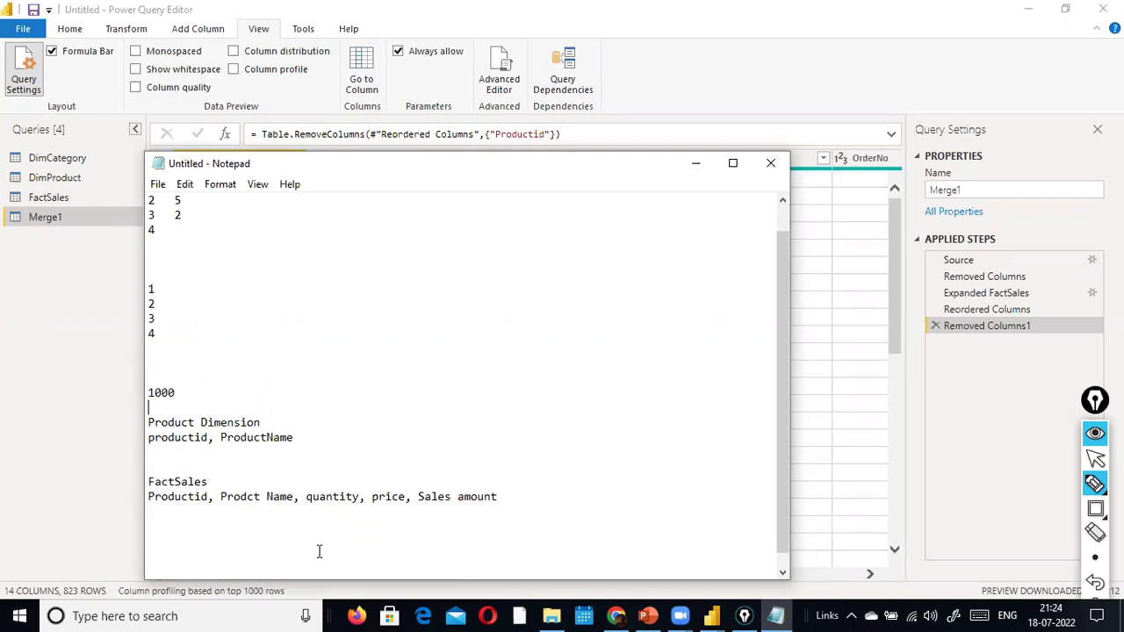
{"action": "key", "text": "ctrl+v"}
Step: Write right outerjoin below the FactSales field list, leaving blank lines between them
{"action": "key", "text": "Down"}
{"action": "key", "text": "Down"}
{"action": "key", "text": "Down"}
{"action": "key", "text": "Down"}
{"action": "key", "text": "Down"}
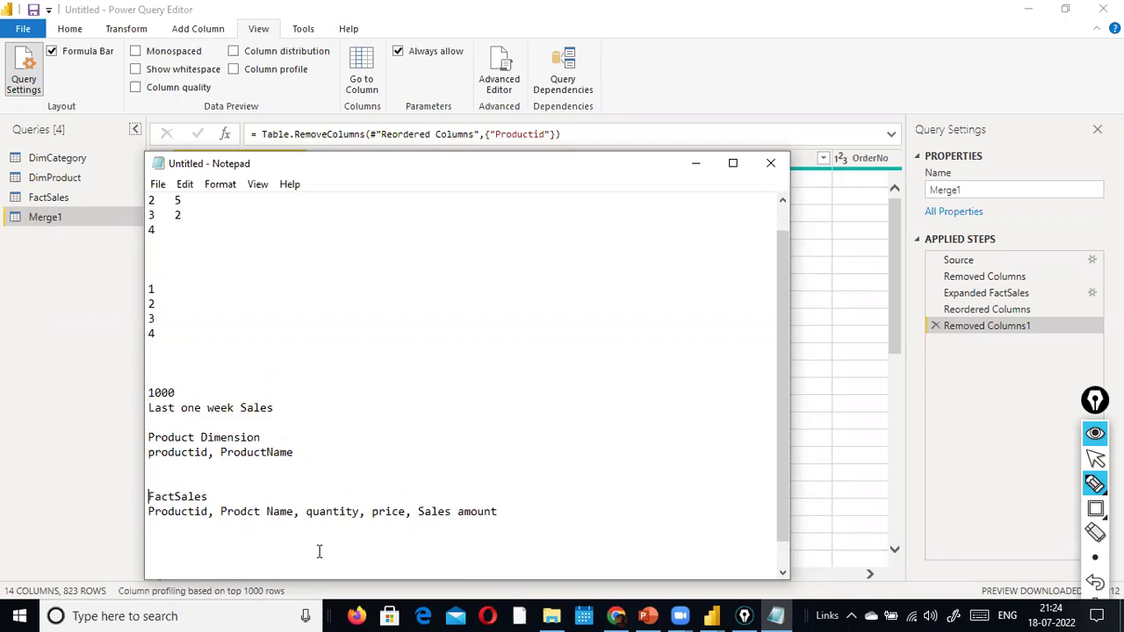
{"action": "key", "text": "Return"}
{"action": "mouse_move", "coordinate": [743, 616]}
{"action": "left_click", "coordinate": [45, 294]}
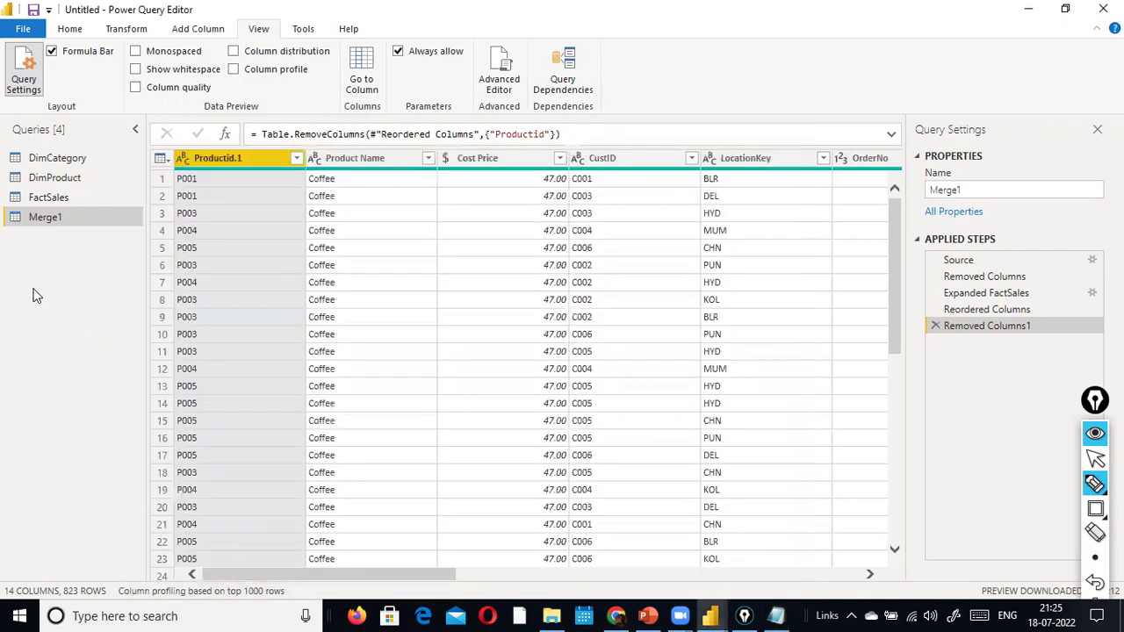
{"action": "key", "text": "alt+Tab"}
{"action": "key", "text": "Tab"}
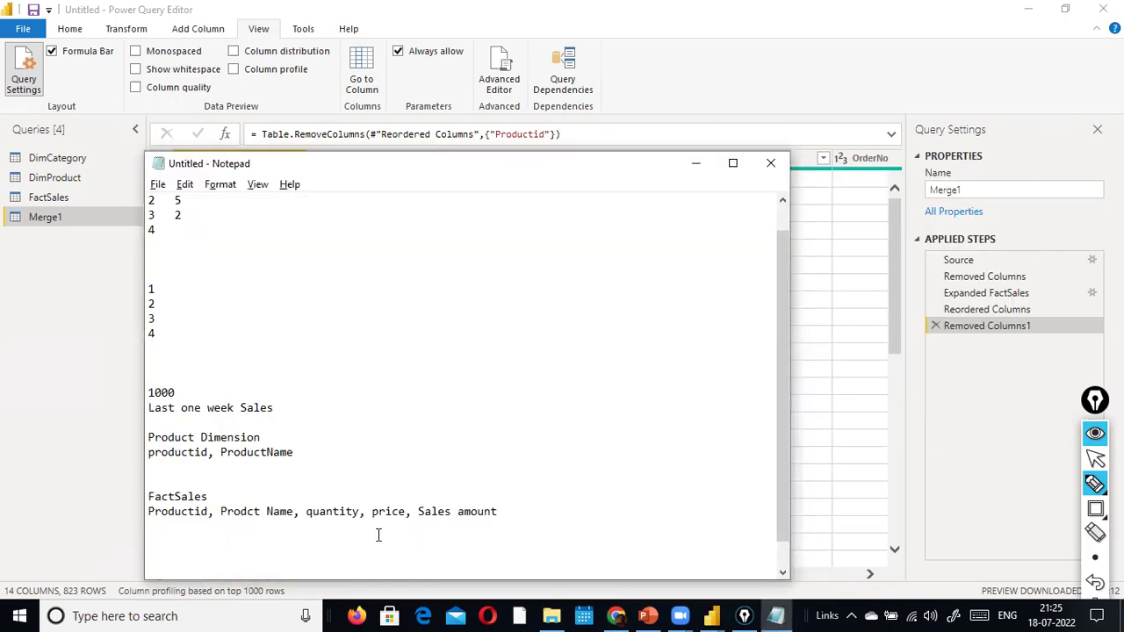
{"action": "key", "text": "Return"}
{"action": "type", "text": "right outer"}
{"action": "key", "text": "BackSpace"}
{"action": "type", "text": "join"}
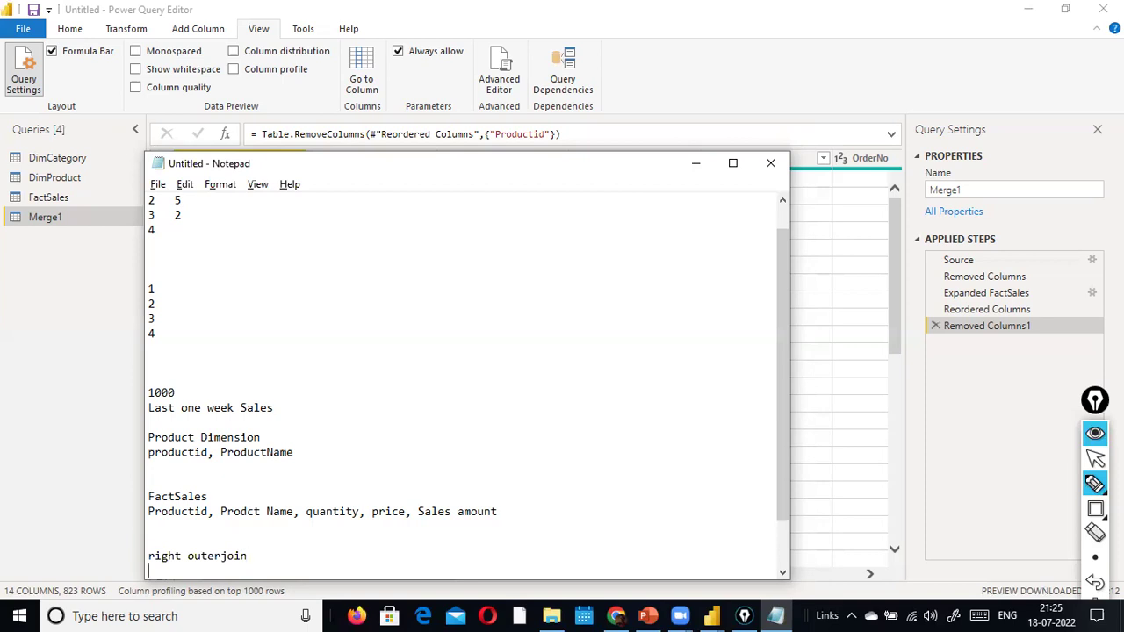
Step: Examine the A and B sample columns, comparing the matching row 1 with the value 5 in column B
{"action": "scroll", "coordinate": [216, 276], "scroll_direction": "up", "scroll_amount": 1}
{"action": "left_click_drag", "start_coordinate": [207, 266], "coordinate": [127, 182]}
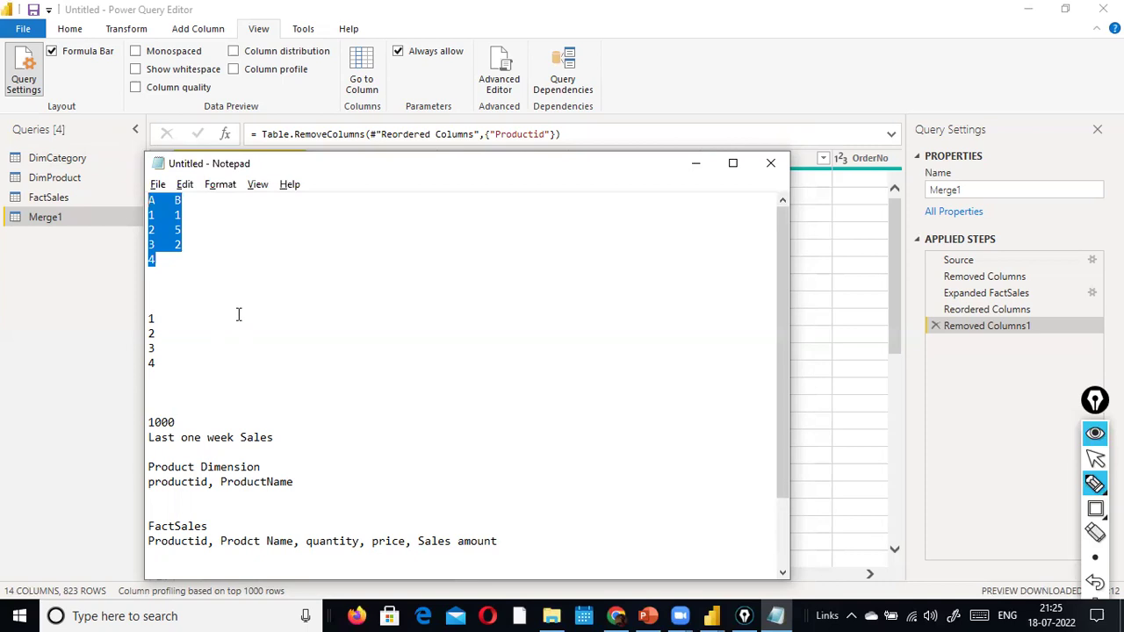
{"action": "left_click", "coordinate": [185, 226]}
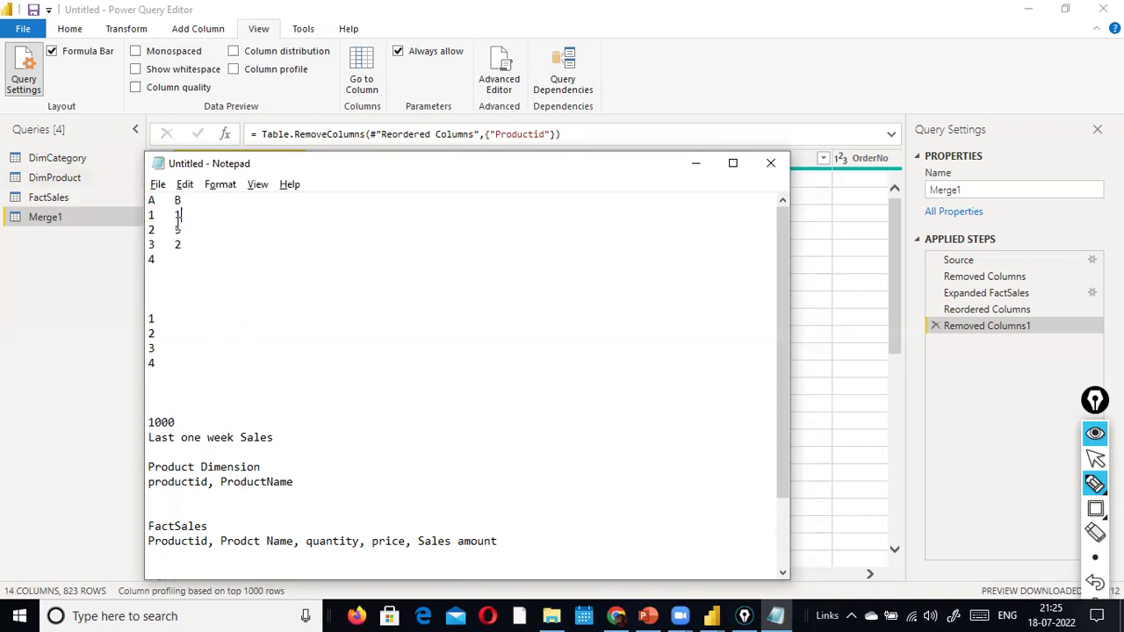
{"action": "left_click_drag", "start_coordinate": [141, 214], "coordinate": [182, 215]}
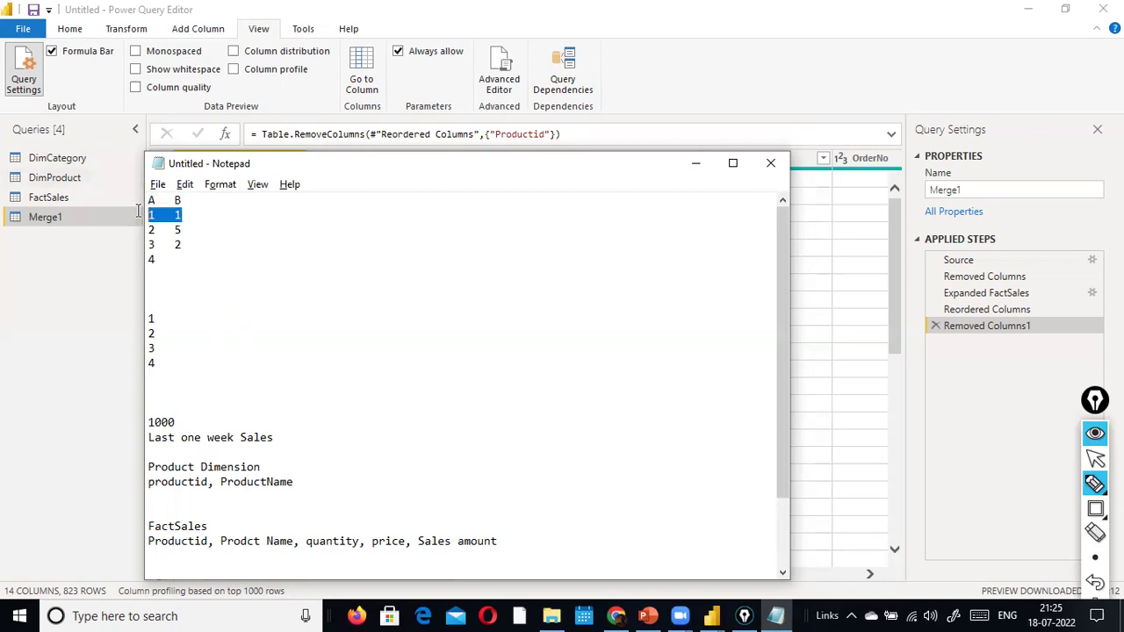
{"action": "left_click", "coordinate": [183, 245]}
{"action": "double_click", "coordinate": [179, 230]}
{"action": "left_click", "coordinate": [176, 216]}
{"action": "double_click", "coordinate": [178, 230]}
{"action": "left_click", "coordinate": [181, 216]}
{"action": "scroll", "coordinate": [244, 311], "scroll_direction": "down", "scroll_amount": 2}
{"action": "scroll", "coordinate": [243, 310], "scroll_direction": "up", "scroll_amount": 2}
{"action": "scroll", "coordinate": [240, 308], "scroll_direction": "down", "scroll_amount": 2}
Step: Write Exception on the line below right outerjoin and leave blank lines after it
{"action": "left_click", "coordinate": [218, 515]}
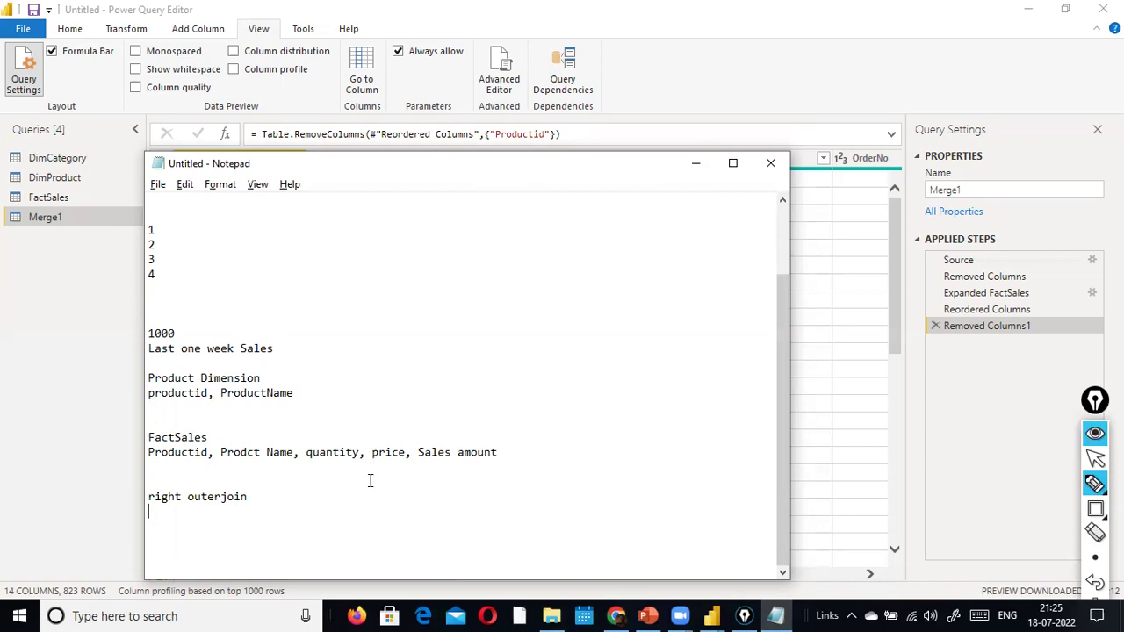
{"action": "type", "text": "Exception"}
{"action": "key", "text": "Return"}
{"action": "key", "text": "Return"}
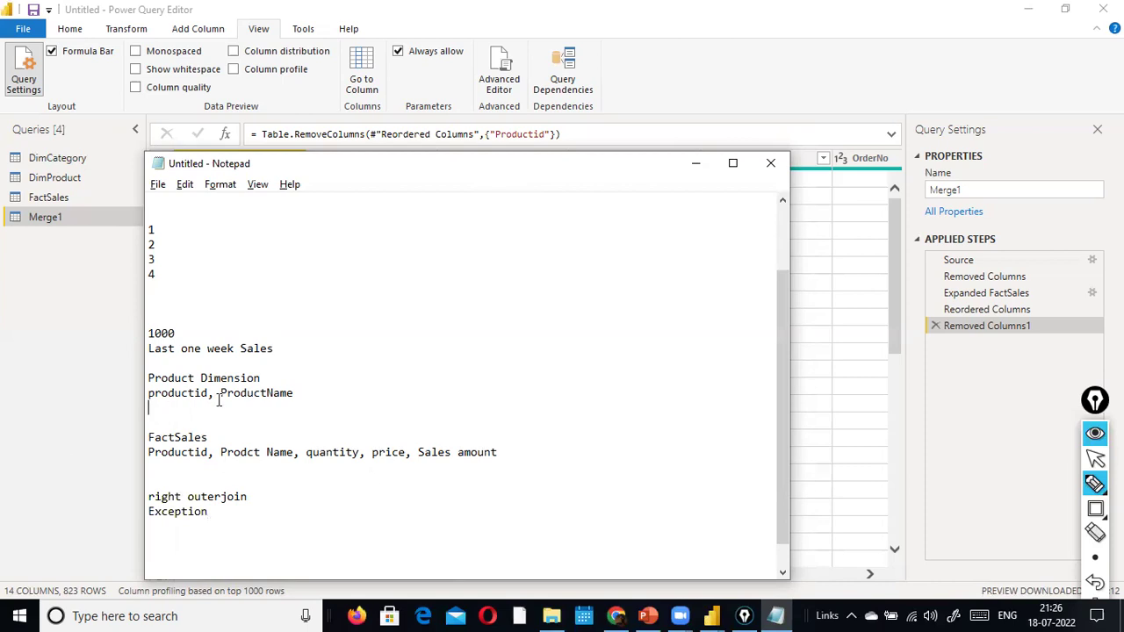
Step: Review the 1000 note together with the FactSales heading and its field list
{"action": "left_click", "coordinate": [168, 467]}
{"action": "left_click_drag", "start_coordinate": [181, 333], "coordinate": [114, 334]}
{"action": "left_click", "coordinate": [279, 461]}
{"action": "left_click_drag", "start_coordinate": [306, 455], "coordinate": [152, 436]}
{"action": "left_click_drag", "start_coordinate": [198, 334], "coordinate": [147, 332]}
{"action": "left_click", "coordinate": [220, 466]}
Step: List the sample product IDs P001 and P002 under the Product Dimension fields
{"action": "left_click", "coordinate": [255, 413]}
{"action": "type", "text": "p0"}
{"action": "key", "text": "BackSpace"}
{"action": "key", "text": "BackSpace"}
{"action": "type", "text": "P001"}
{"action": "key", "text": "Return"}
{"action": "type", "text": "P002"}
Step: List the sample product IDs P002, P050 and FX012 under the FactSales fields
{"action": "key", "text": "Down"}
{"action": "key", "text": "Down"}
{"action": "key", "text": "Down"}
{"action": "key", "text": "Down"}
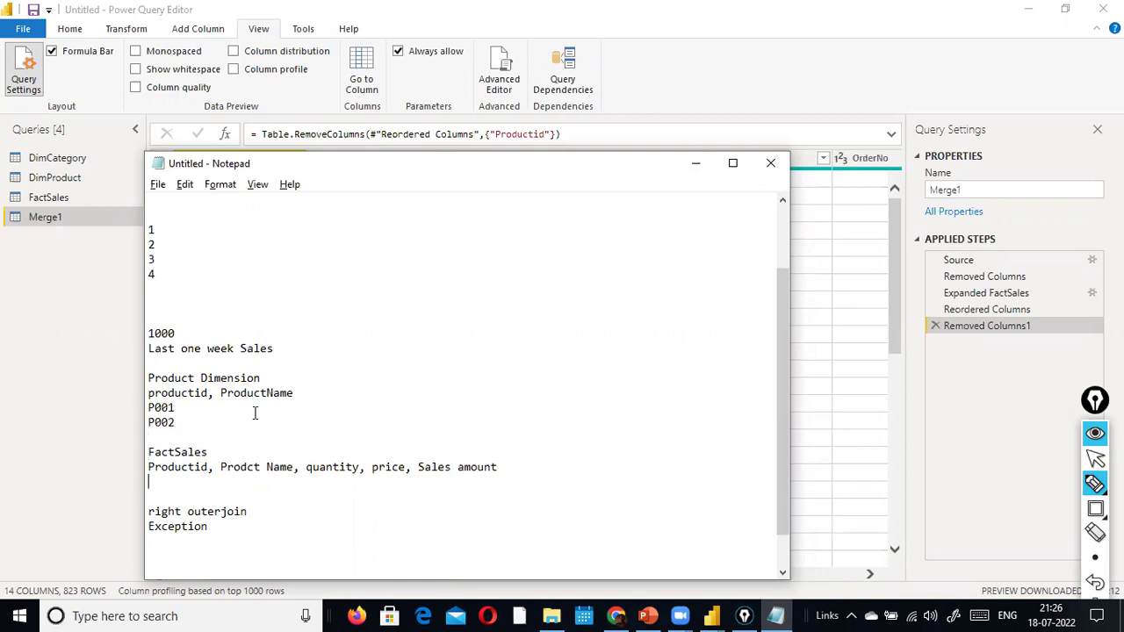
{"action": "type", "text": "P002"}
{"action": "key", "text": "Return"}
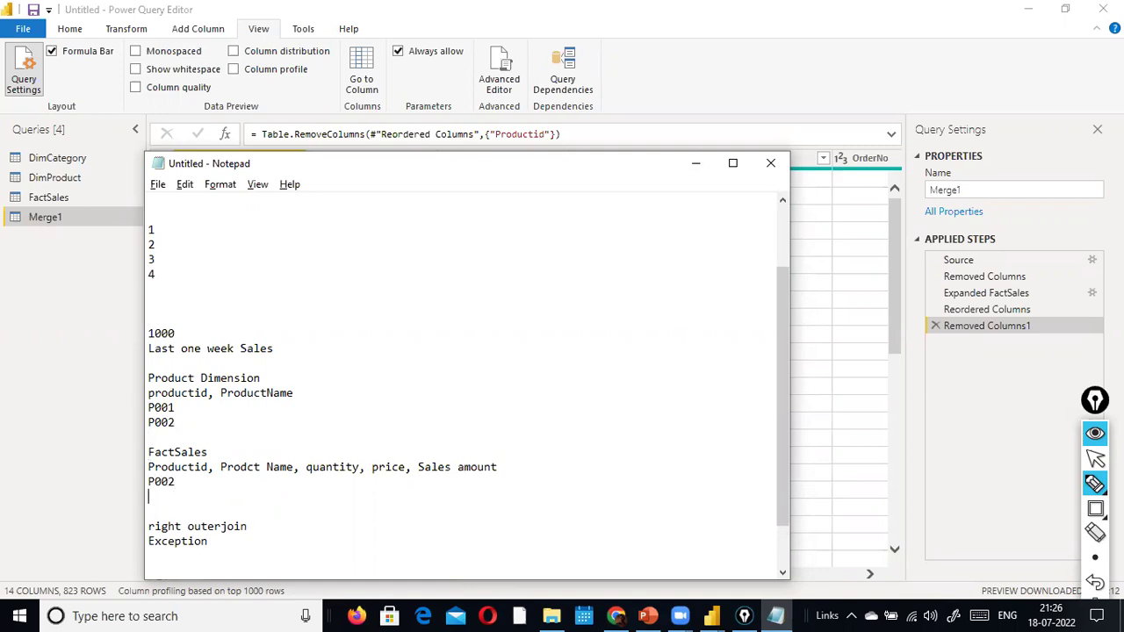
{"action": "type", "text": "P050"}
{"action": "key", "text": "Down"}
{"action": "key", "text": "Down"}
{"action": "key", "text": "Down"}
{"action": "type", "text": "FX012"}
{"action": "key", "text": "Return"}
Step: Compare the FactSales product IDs, especially FX012, with the IDs listed under Product Dimension
{"action": "left_click_drag", "start_coordinate": [220, 519], "coordinate": [88, 506]}
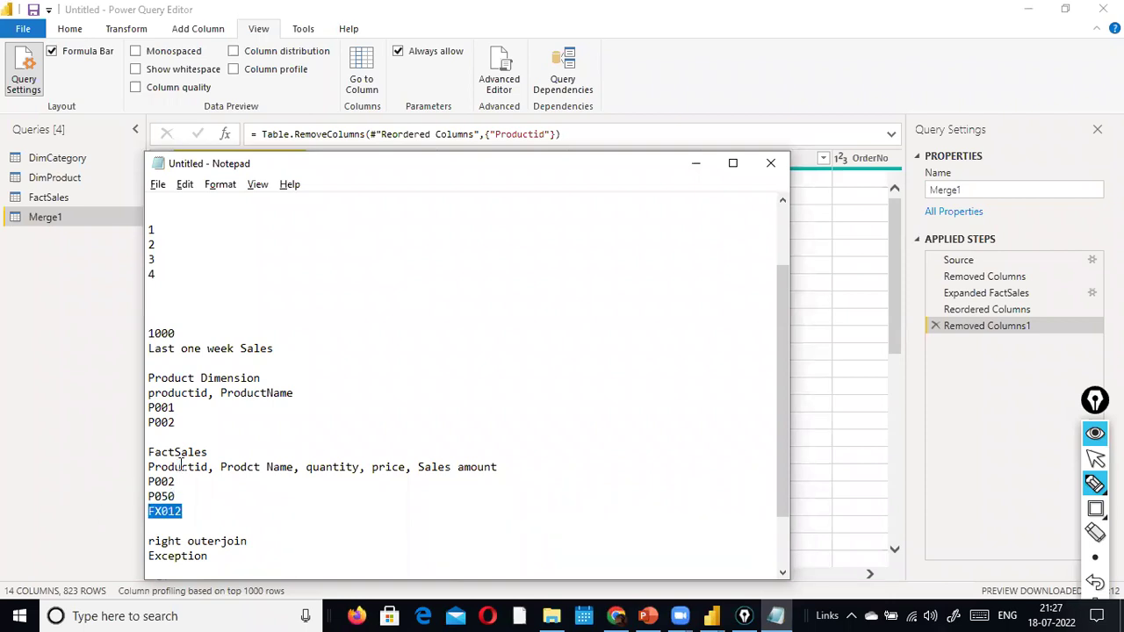
{"action": "left_click", "coordinate": [142, 435]}
{"action": "left_click_drag", "start_coordinate": [142, 427], "coordinate": [147, 437]}
{"action": "left_click", "coordinate": [149, 436]}
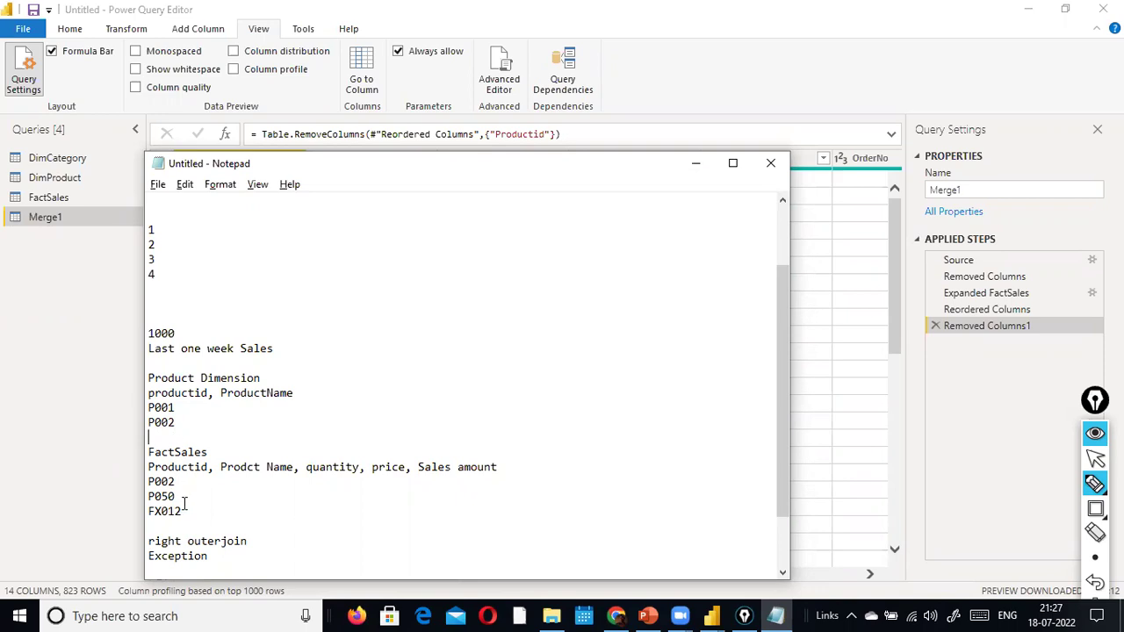
{"action": "left_click_drag", "start_coordinate": [184, 508], "coordinate": [120, 515]}
{"action": "left_click_drag", "start_coordinate": [176, 423], "coordinate": [144, 402]}
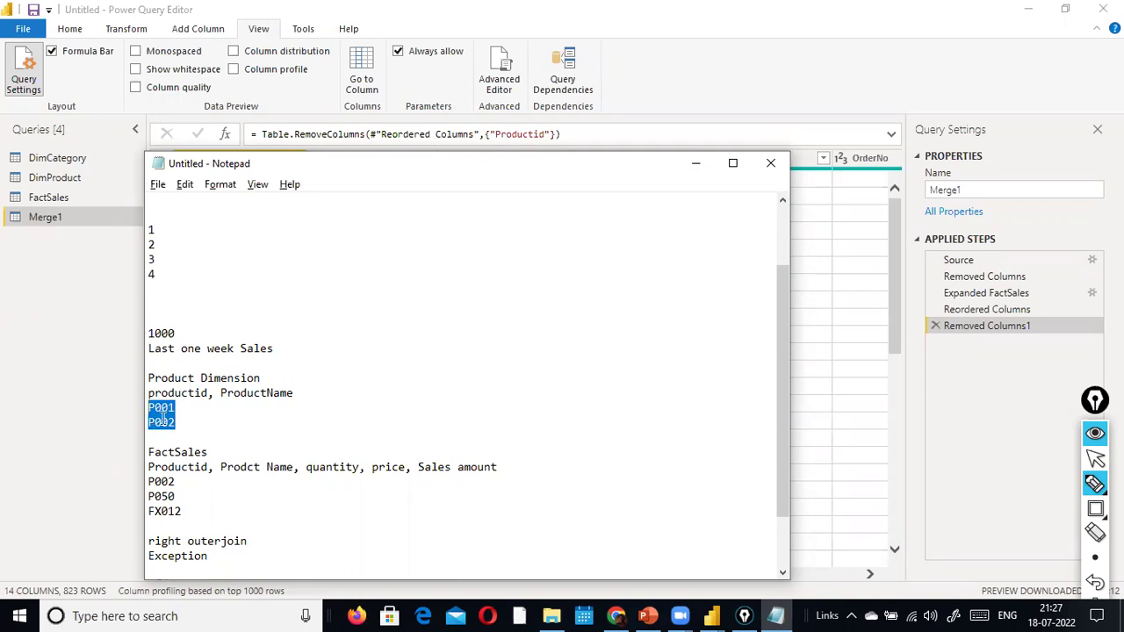
{"action": "left_click", "coordinate": [202, 501]}
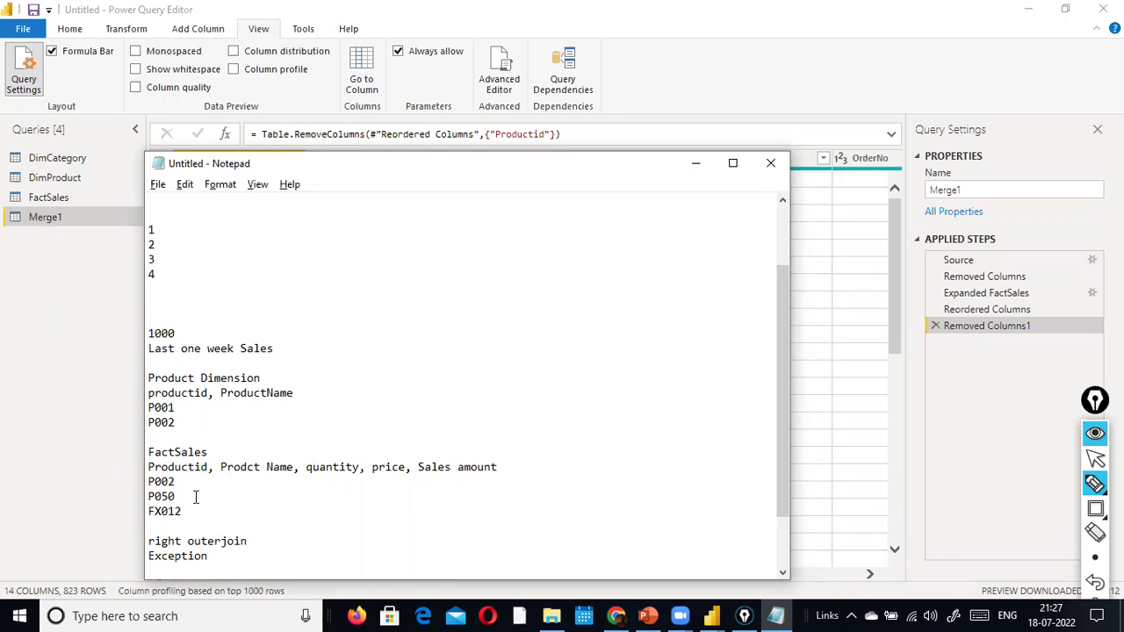
{"action": "left_click_drag", "start_coordinate": [196, 497], "coordinate": [145, 482]}
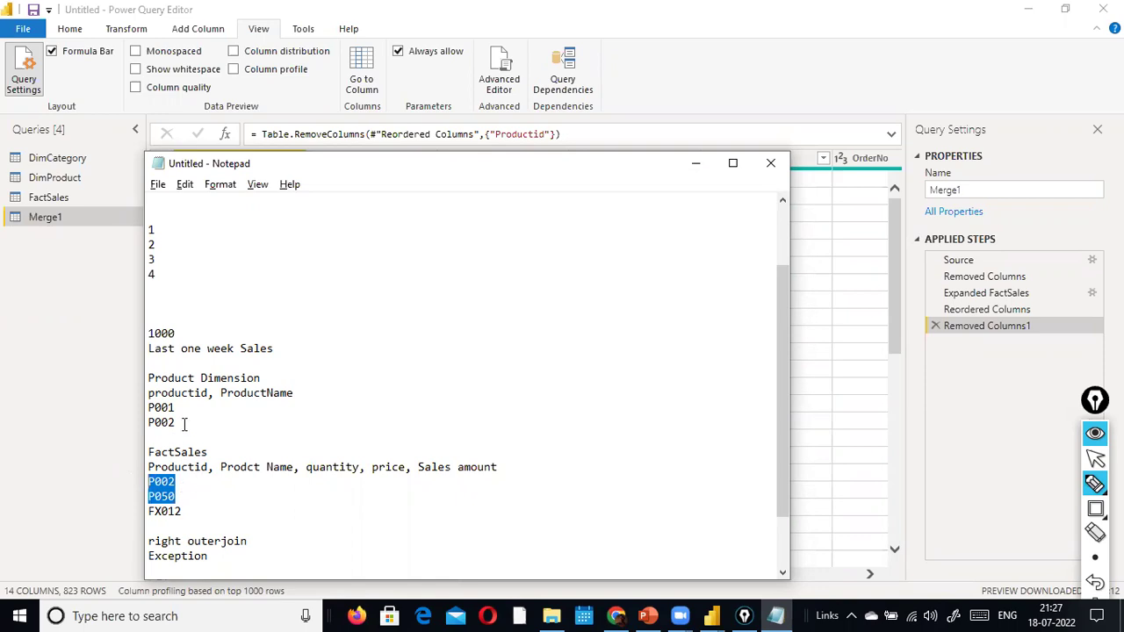
{"action": "left_click_drag", "start_coordinate": [185, 425], "coordinate": [122, 402]}
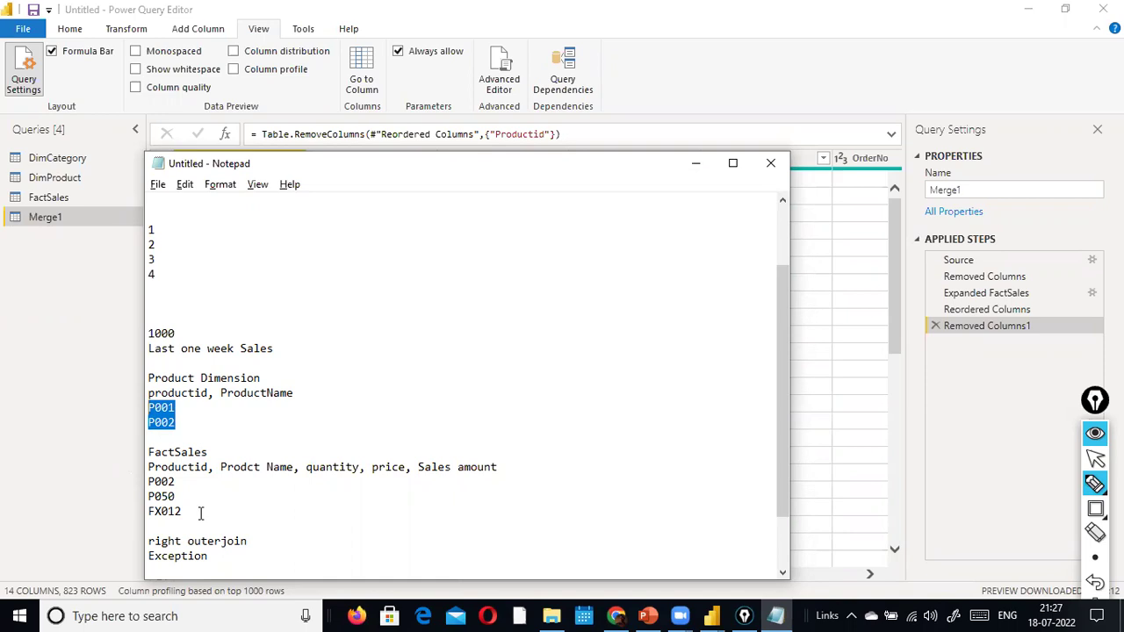
{"action": "left_click_drag", "start_coordinate": [201, 512], "coordinate": [82, 505]}
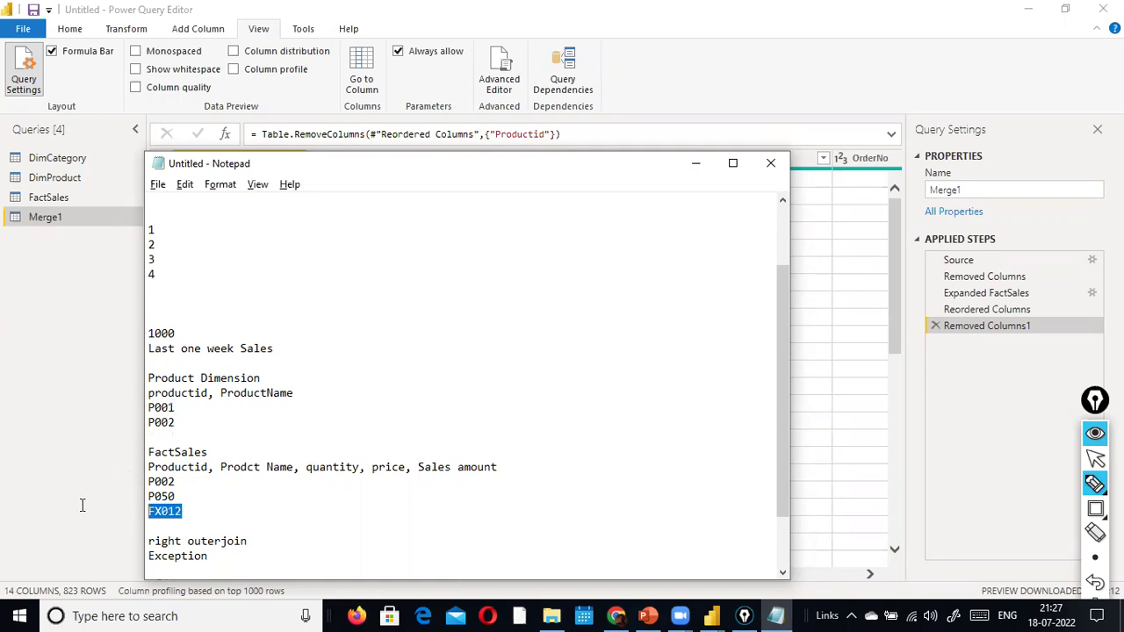
{"action": "left_click", "coordinate": [191, 436]}
{"action": "double_click", "coordinate": [147, 512]}
{"action": "scroll", "coordinate": [201, 512], "scroll_direction": "down", "scroll_amount": 2}
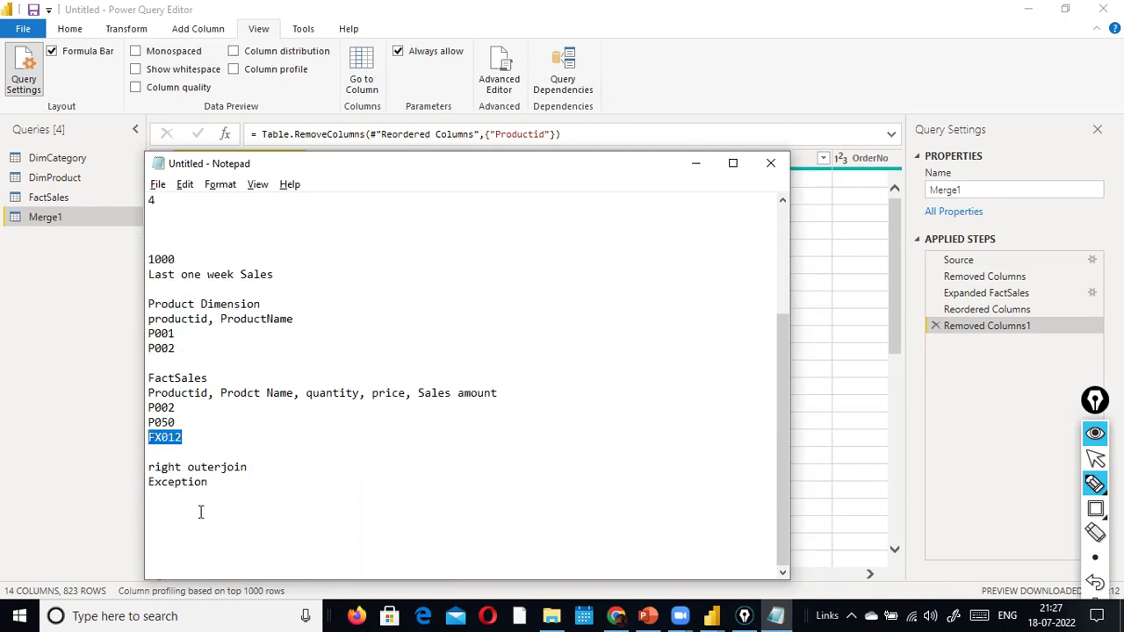
{"action": "left_click", "coordinate": [219, 443]}
{"action": "left_click_drag", "start_coordinate": [219, 443], "coordinate": [101, 442]}
{"action": "left_click", "coordinate": [196, 439]}
{"action": "left_click_drag", "start_coordinate": [195, 439], "coordinate": [96, 451]}
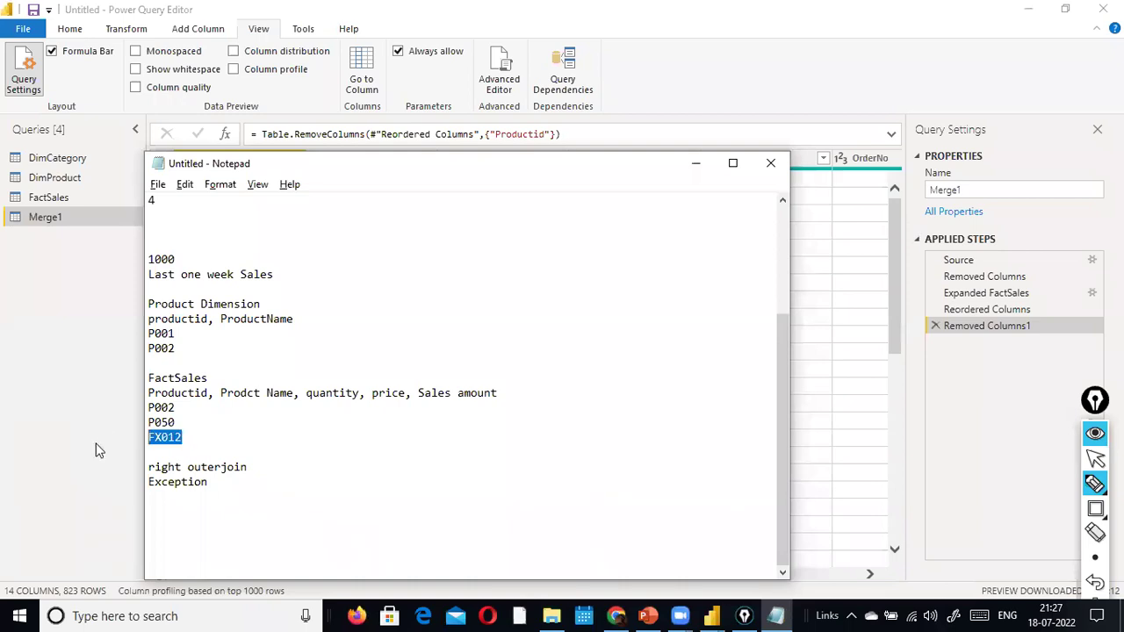
{"action": "left_click", "coordinate": [185, 446]}
{"action": "key", "text": "shift+Home"}
{"action": "left_click", "coordinate": [223, 433]}
{"action": "left_click_drag", "start_coordinate": [188, 441], "coordinate": [127, 441]}
{"action": "key", "text": "Left"}
{"action": "type", "text": "P002"}
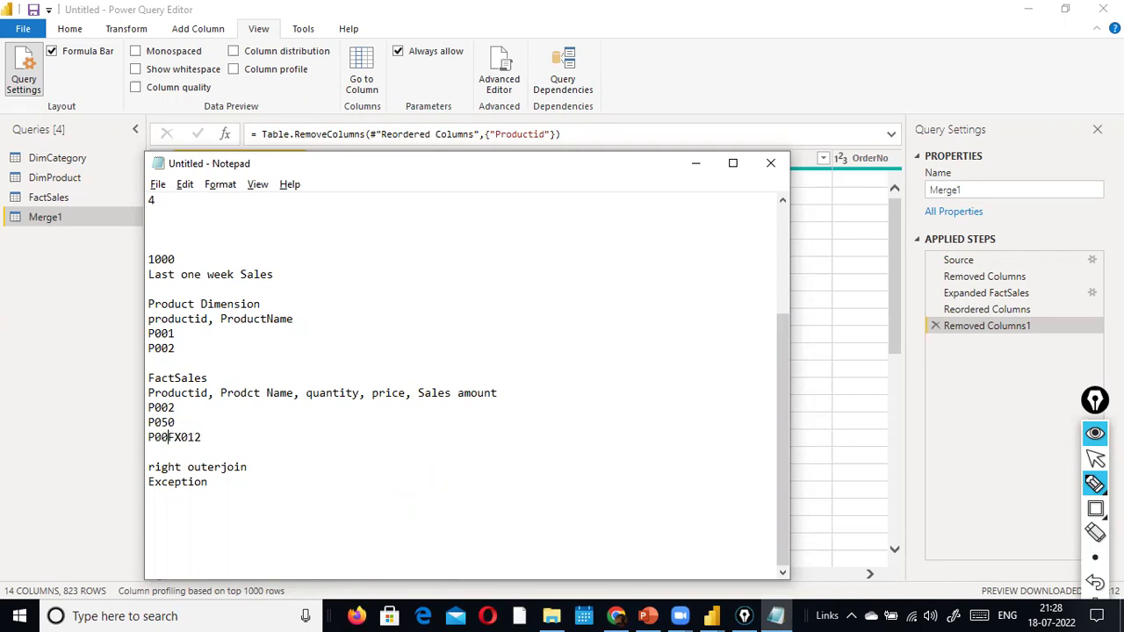
{"action": "key", "text": "BackSpace"}
{"action": "key", "text": "BackSpace"}
{"action": "key", "text": "BackSpace"}
{"action": "key", "text": "BackSpace"}
Step: Enter the amount 10000 beside P002 and 8000 beside FX012 in the FactSales sample rows
{"action": "left_click", "coordinate": [233, 408]}
{"action": "type", "text": "10000"}
{"action": "key", "text": "Down"}
{"action": "key", "text": "Down"}
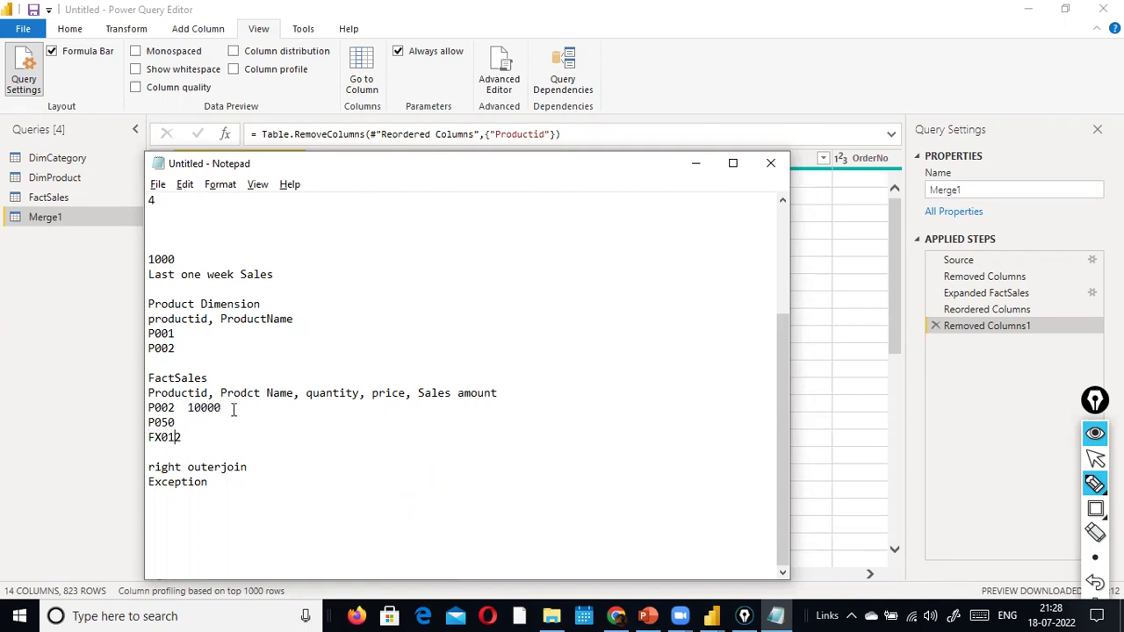
{"action": "key", "text": "Left"}
{"action": "key", "text": "Left"}
{"action": "key", "text": "Left"}
{"action": "key", "text": "Left"}
{"action": "key", "text": "End"}
{"action": "type", "text": "8000"}
{"action": "type", "text": "0"}
{"action": "key", "text": "BackSpace"}
Step: Examine the FX012 sales row and its amount as the exception example
{"action": "left_click_drag", "start_coordinate": [181, 437], "coordinate": [131, 442]}
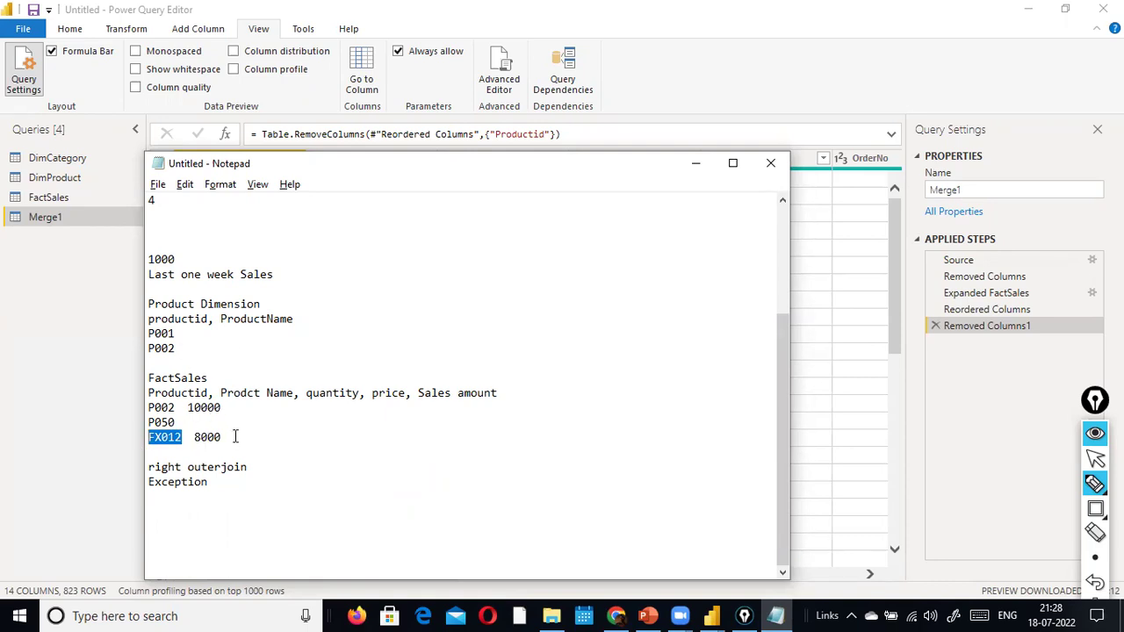
{"action": "left_click_drag", "start_coordinate": [236, 437], "coordinate": [116, 434]}
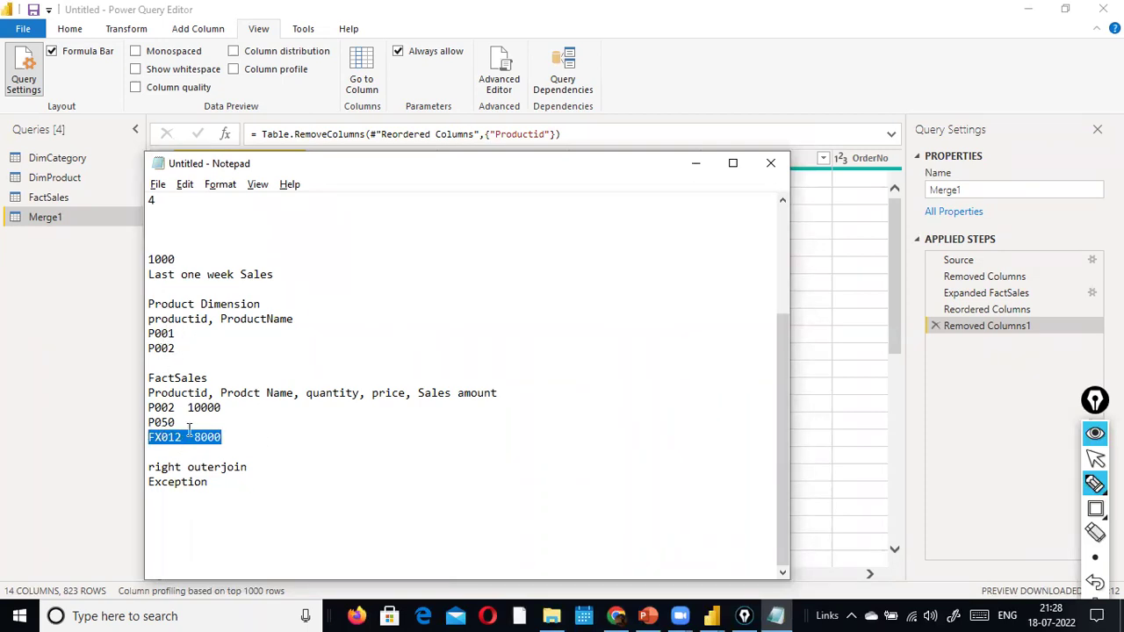
{"action": "left_click_drag", "start_coordinate": [187, 436], "coordinate": [116, 436]}
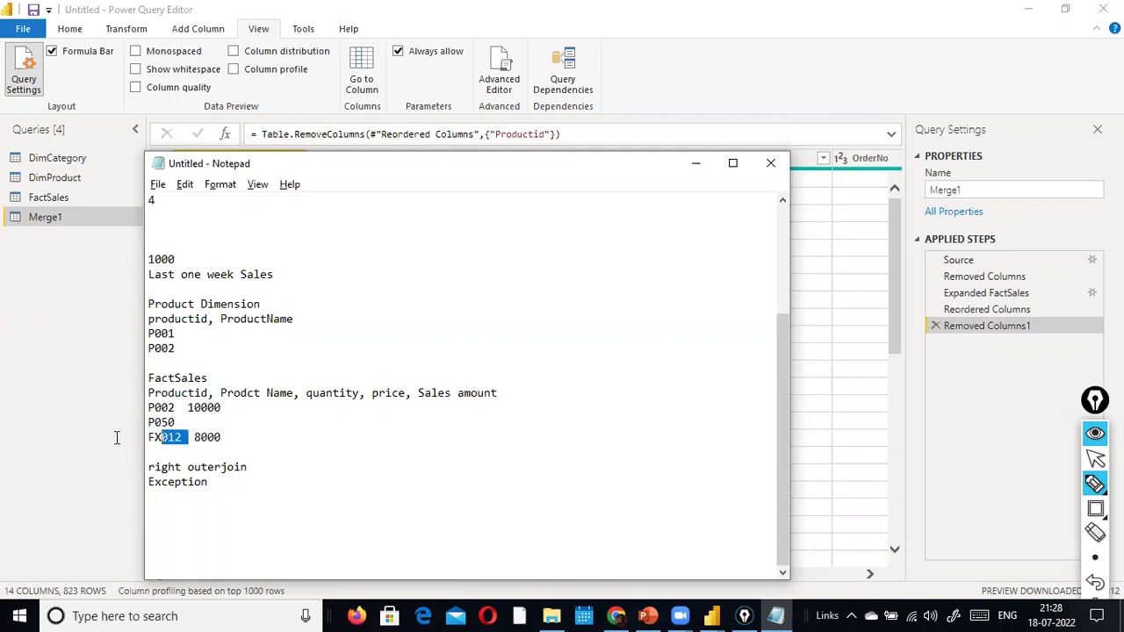
{"action": "left_click", "coordinate": [198, 447]}
{"action": "left_click_drag", "start_coordinate": [271, 439], "coordinate": [126, 451]}
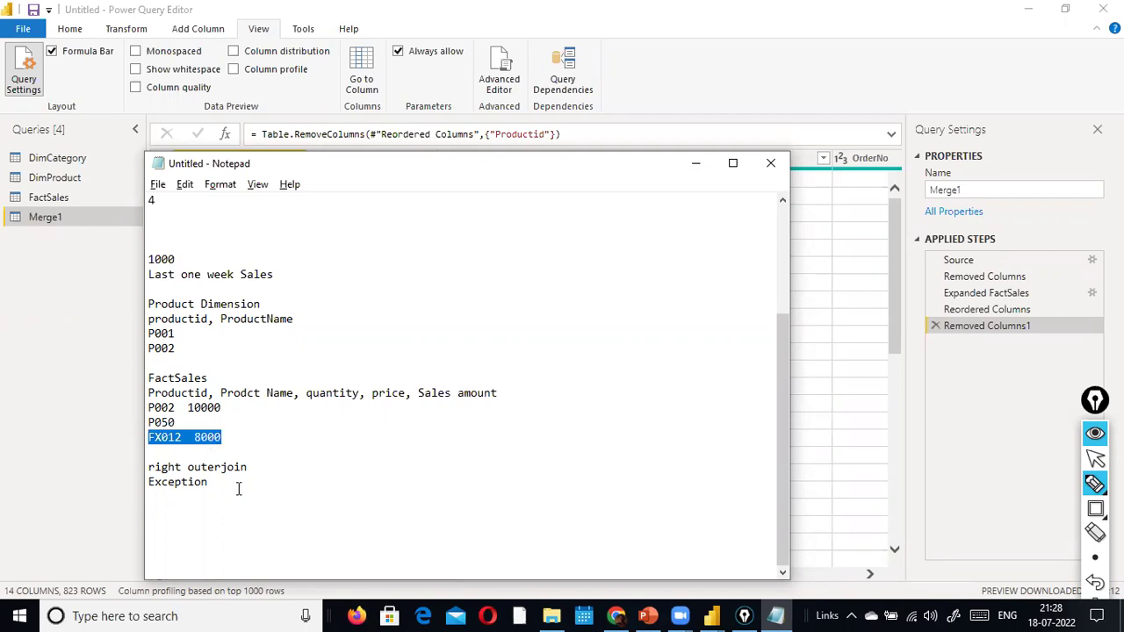
{"action": "left_click", "coordinate": [190, 436]}
{"action": "left_click_drag", "start_coordinate": [190, 436], "coordinate": [93, 446]}
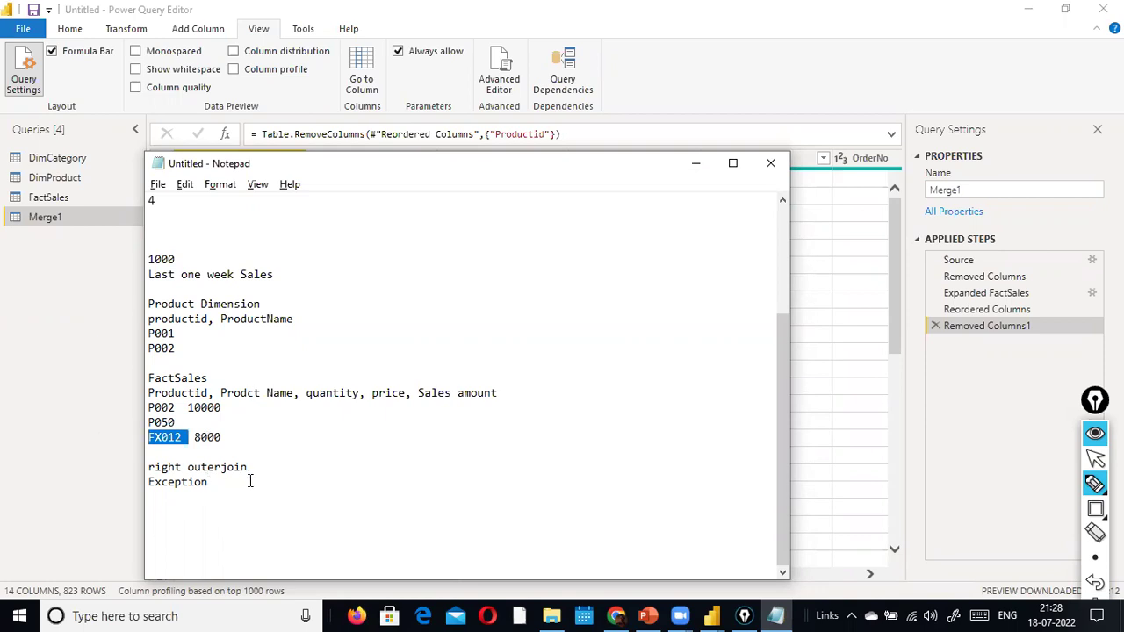
Step: Add three line breaks after the Exception line
{"action": "left_click", "coordinate": [295, 484]}
{"action": "key", "text": "Return"}
{"action": "key", "text": "Return"}
{"action": "key", "text": "Return"}
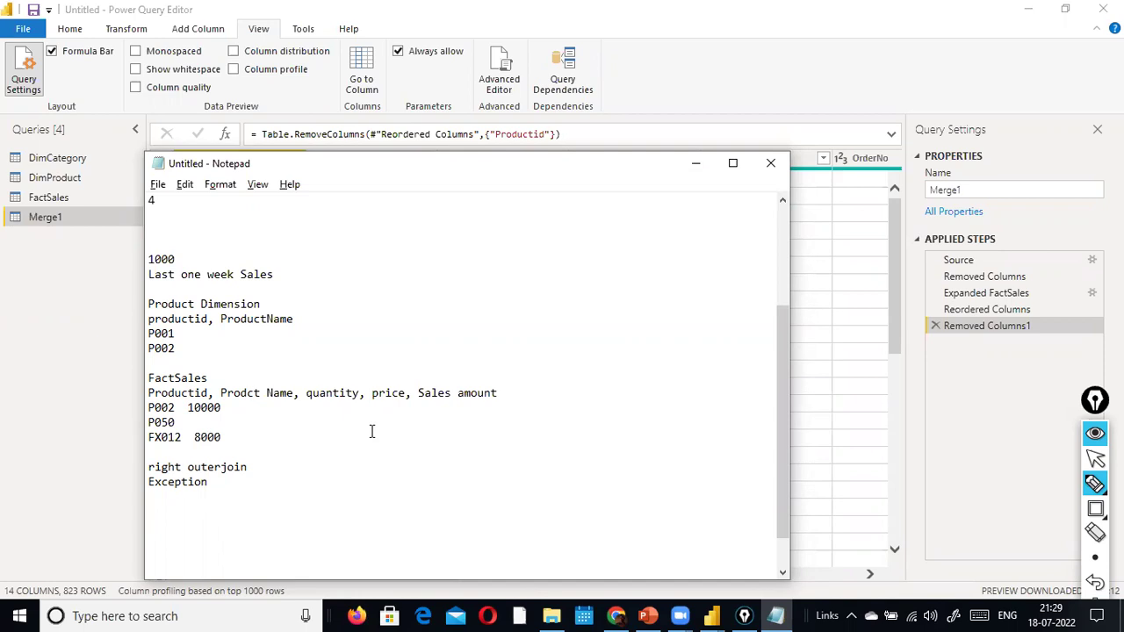
Step: Switch from the Notepad notes back to the Merge1 query in Power Query Editor
{"action": "key", "text": "alt+Tab"}
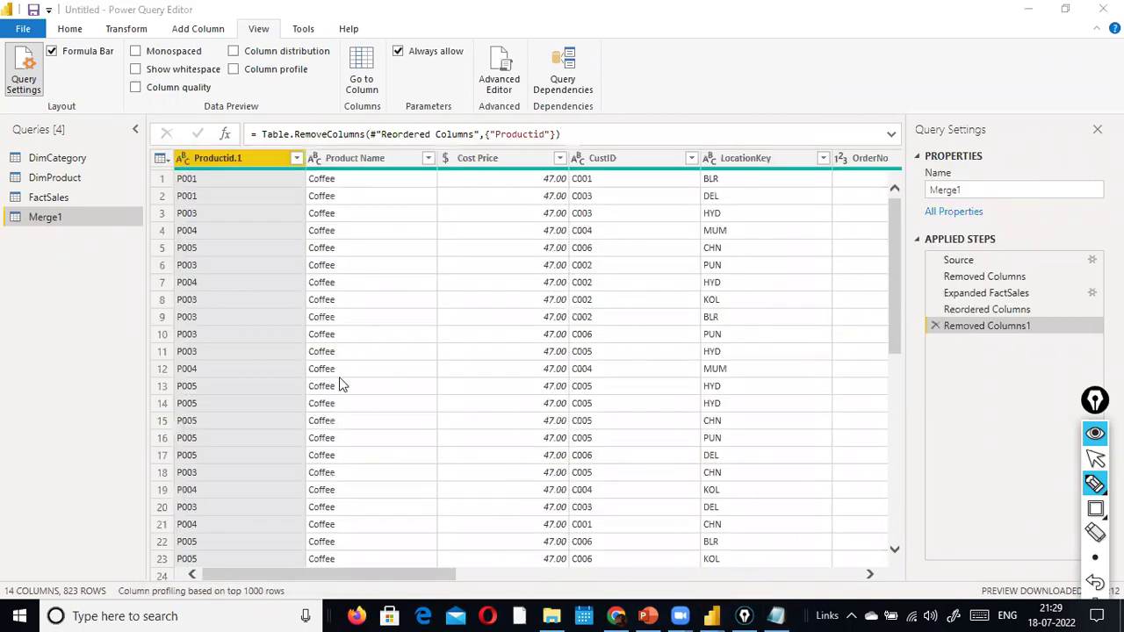
{"action": "key", "text": "alt+Tab"}
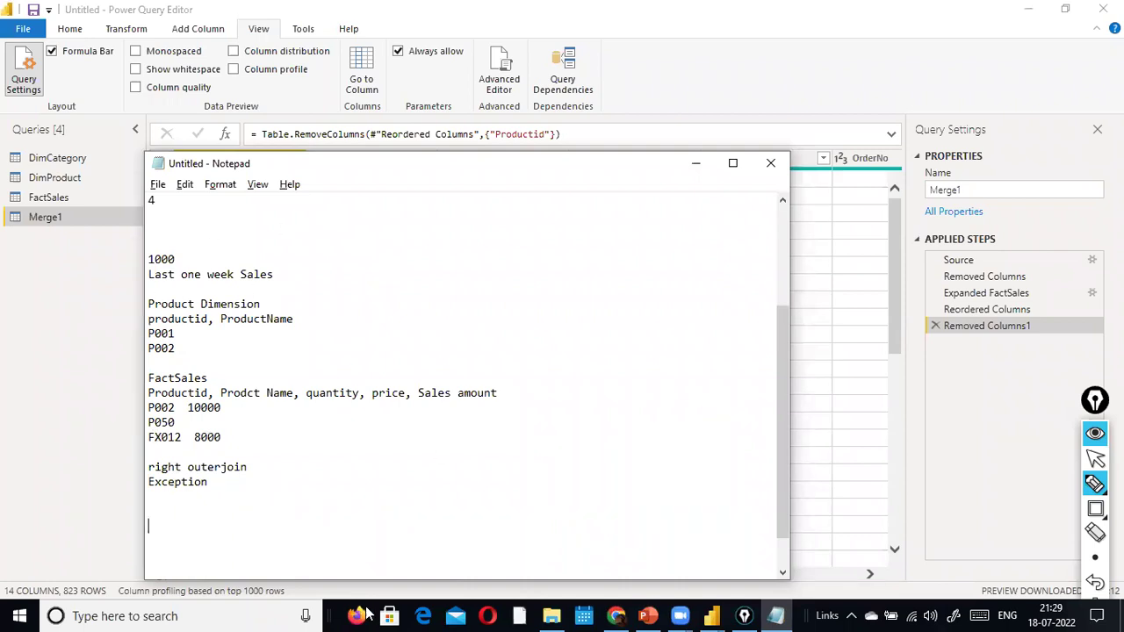
{"action": "key", "text": "alt+Tab"}
{"action": "key", "text": "alt+Tab"}
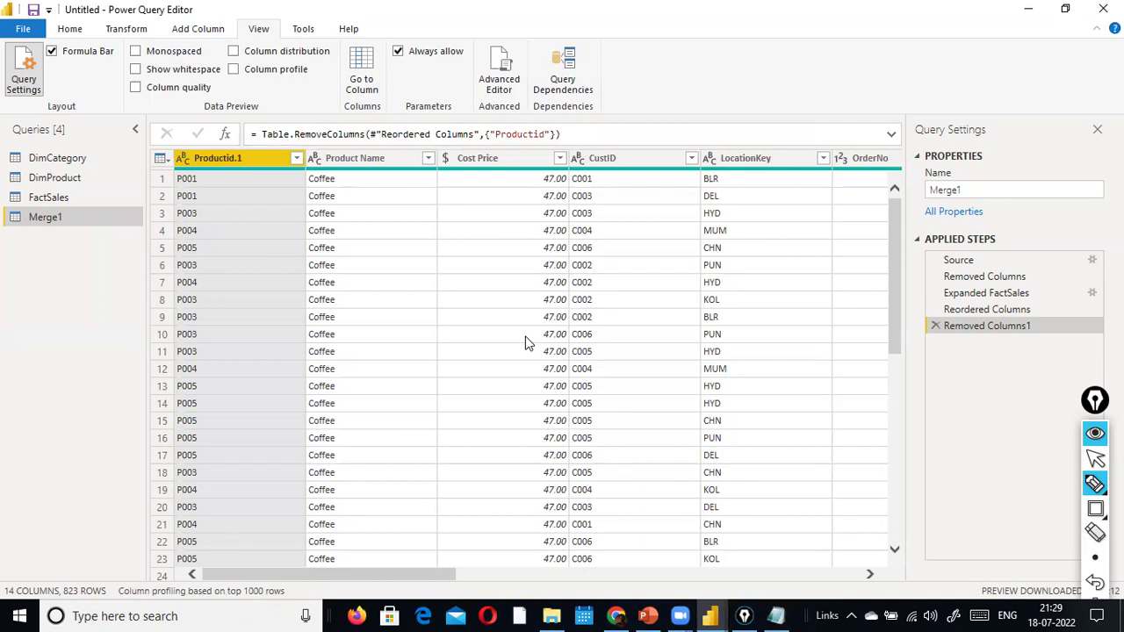
Step: Remove one trailing line break from the Notepad notes and return to the Merge1 query in Power Query Editor
{"action": "key", "text": "alt+Tab"}
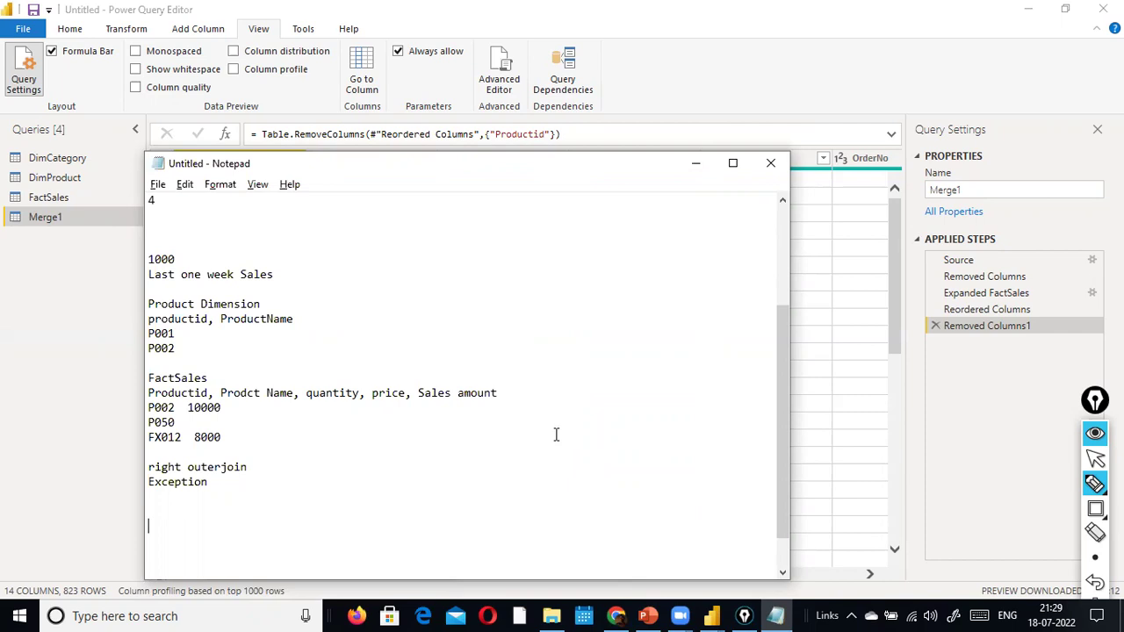
{"action": "key", "text": "BackSpace"}
{"action": "left_click", "coordinate": [784, 234]}
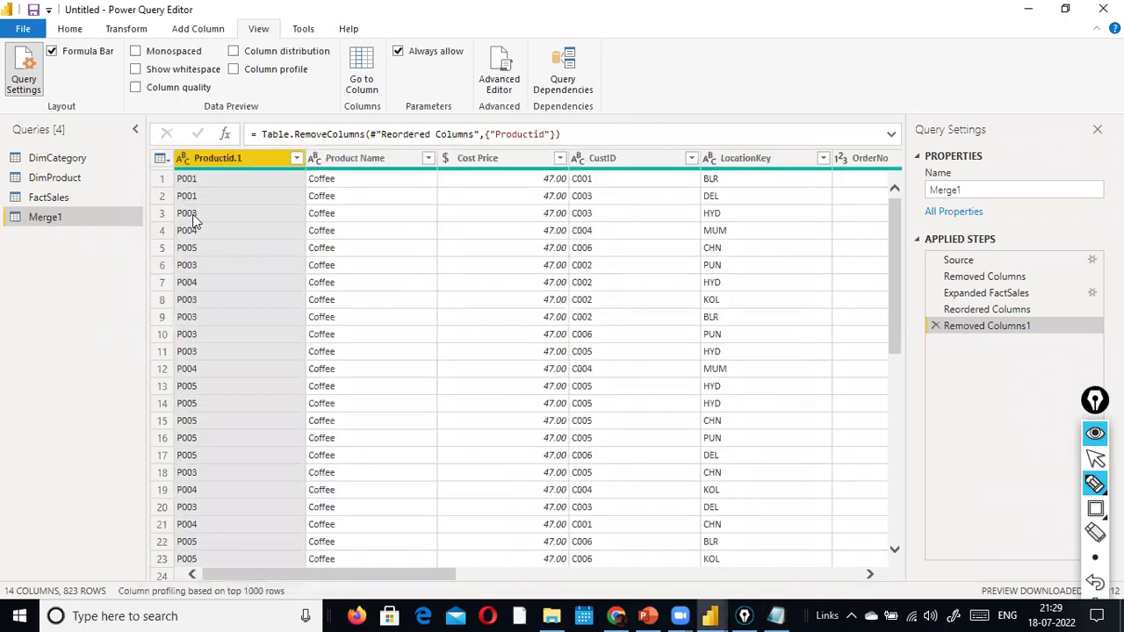
Step: Rename the Merge1 query as LeftJoin
{"action": "right_click", "coordinate": [29, 217]}
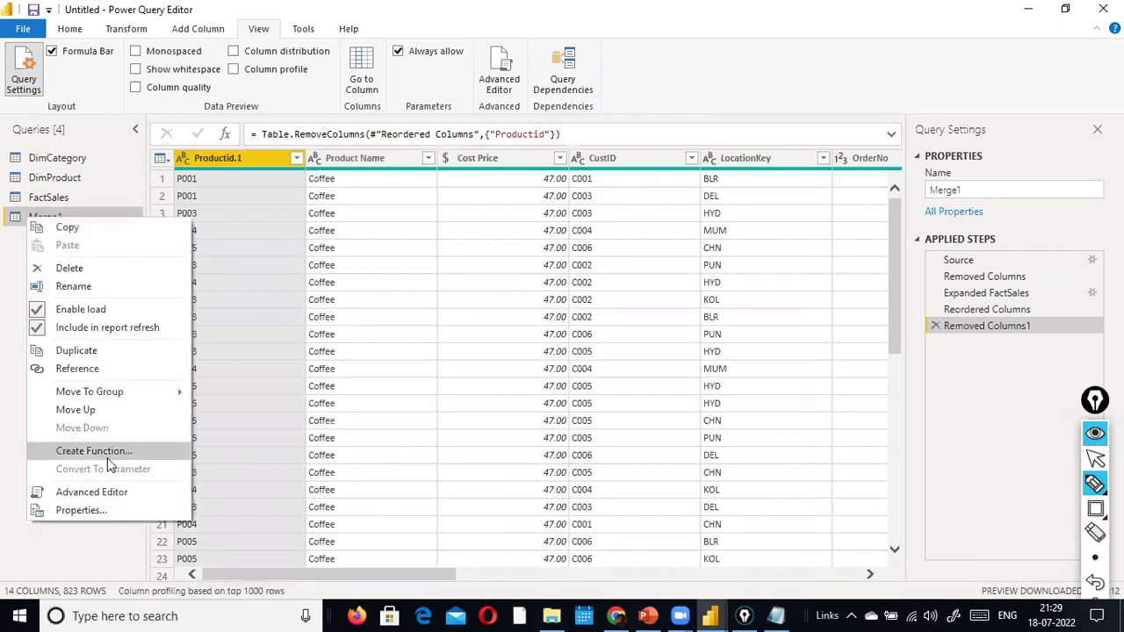
{"action": "key", "text": "Escape"}
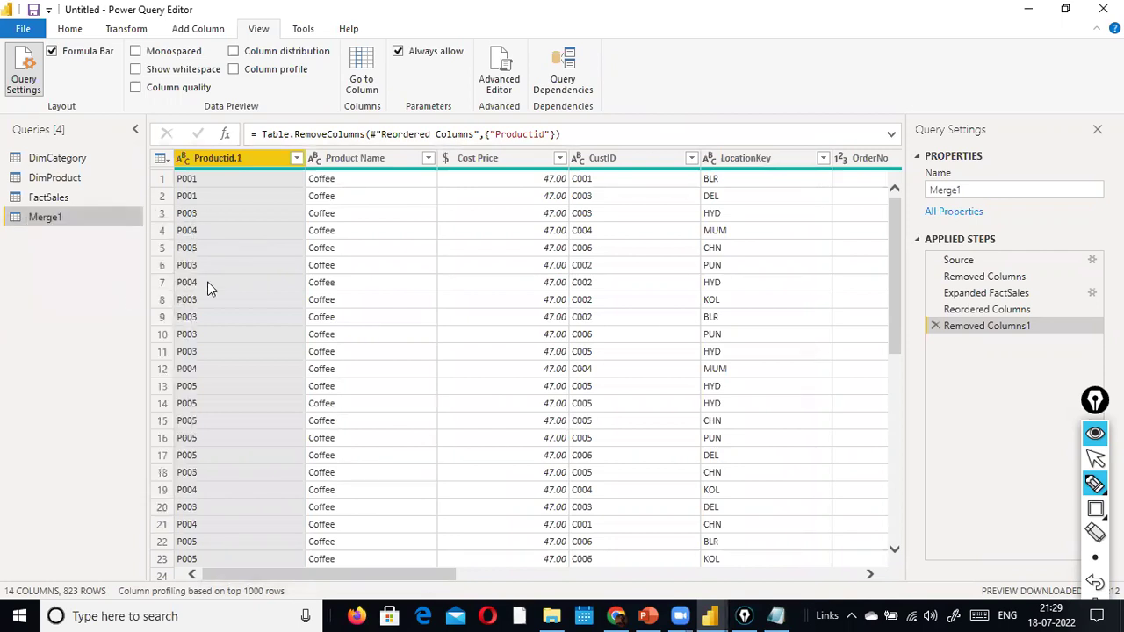
{"action": "key", "text": "F2"}
{"action": "type", "text": "Leeft"}
{"action": "key", "text": "BackSpace"}
{"action": "key", "text": "BackSpace"}
{"action": "key", "text": "BackSpace"}
{"action": "type", "text": "ftJoin"}
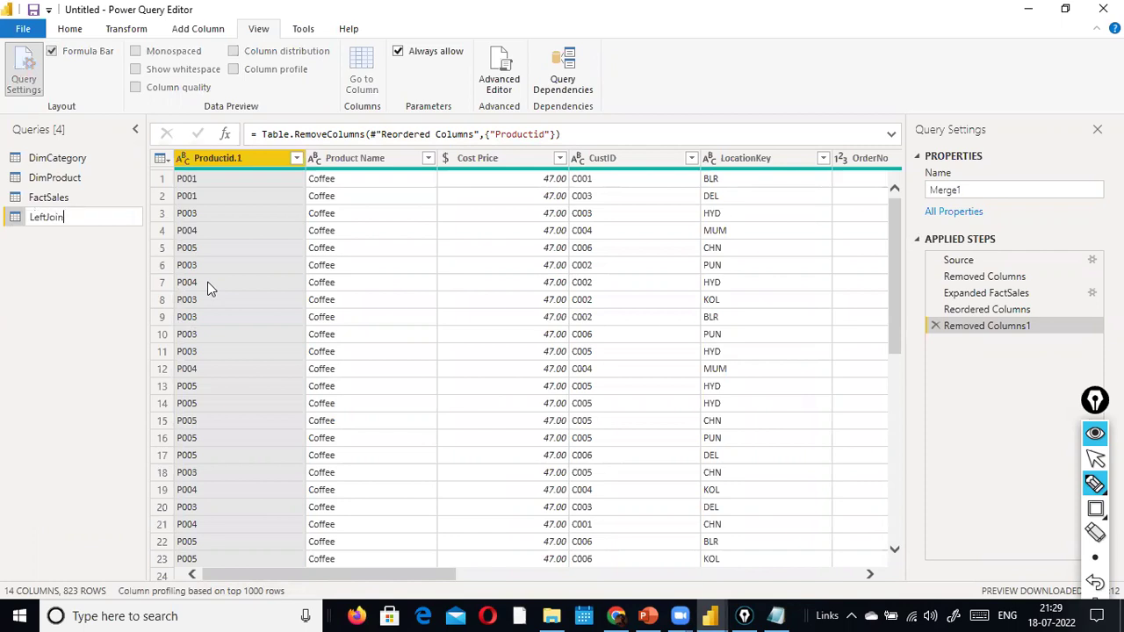
{"action": "key", "text": "Return"}
Step: Start a new merged query with DimProduct as the first table and FactSales as the second
{"action": "left_click", "coordinate": [37, 180]}
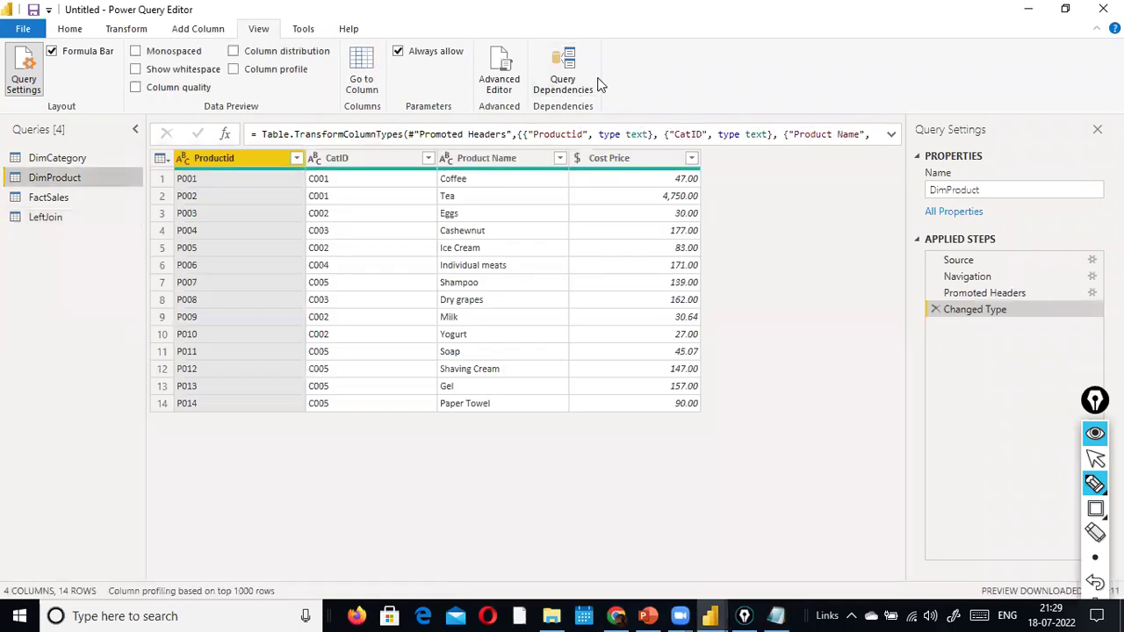
{"action": "left_click", "coordinate": [131, 29]}
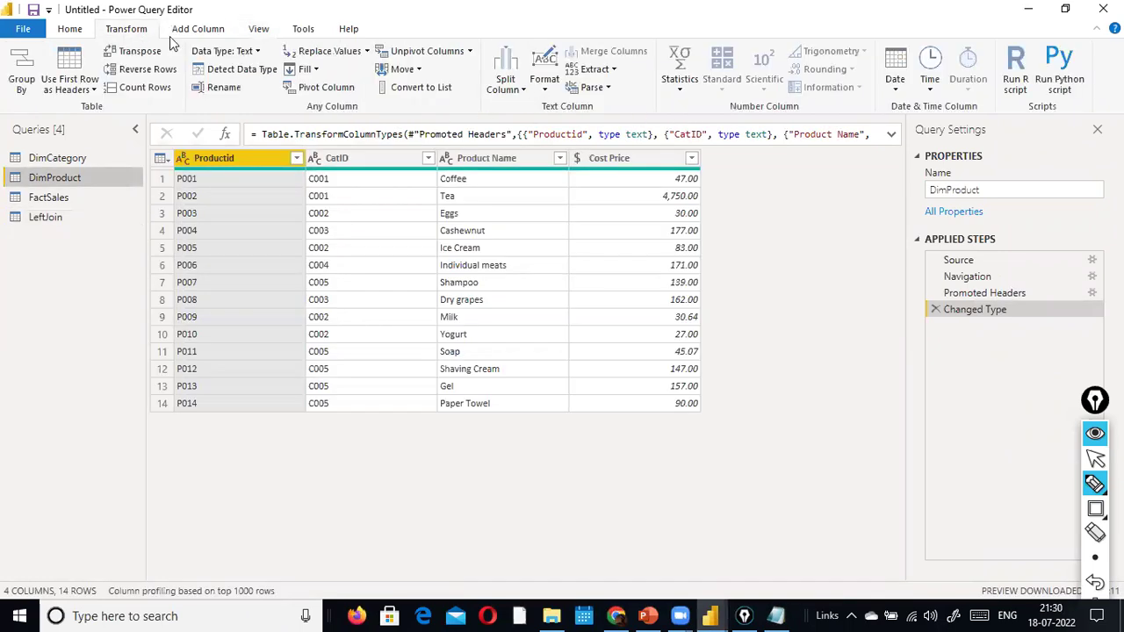
{"action": "left_click", "coordinate": [74, 29]}
{"action": "left_click", "coordinate": [970, 52]}
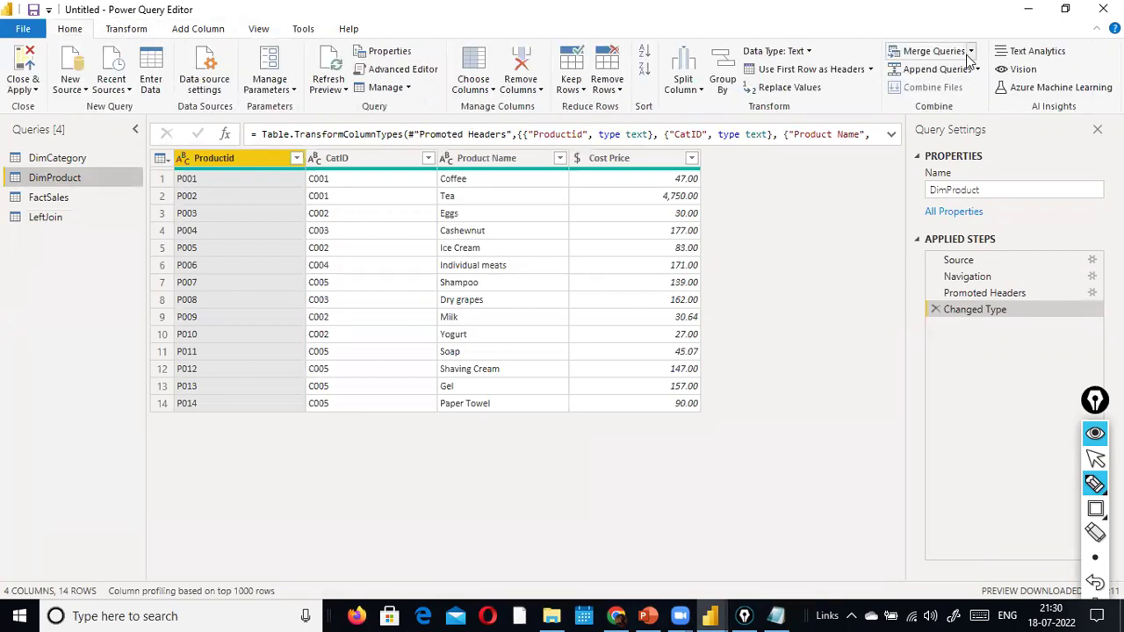
{"action": "left_click", "coordinate": [947, 89]}
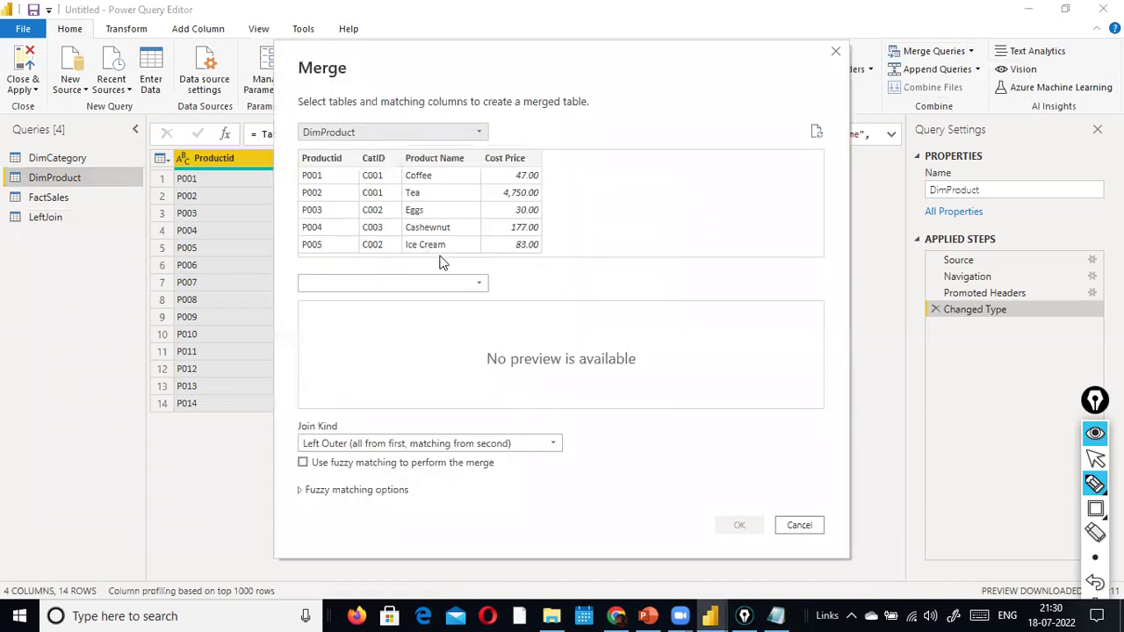
{"action": "left_click", "coordinate": [480, 284]}
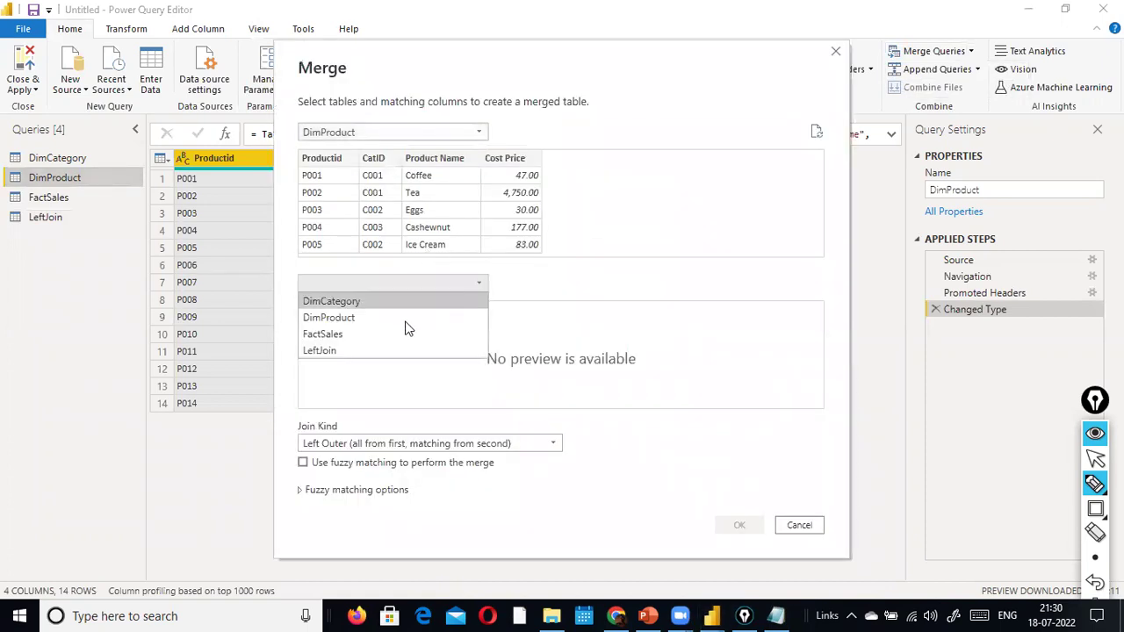
{"action": "left_click", "coordinate": [384, 334]}
Step: Set the merge's join kind to Right Outer (all from second, matching from first), leaving fuzzy matching off
{"action": "left_click", "coordinate": [430, 444]}
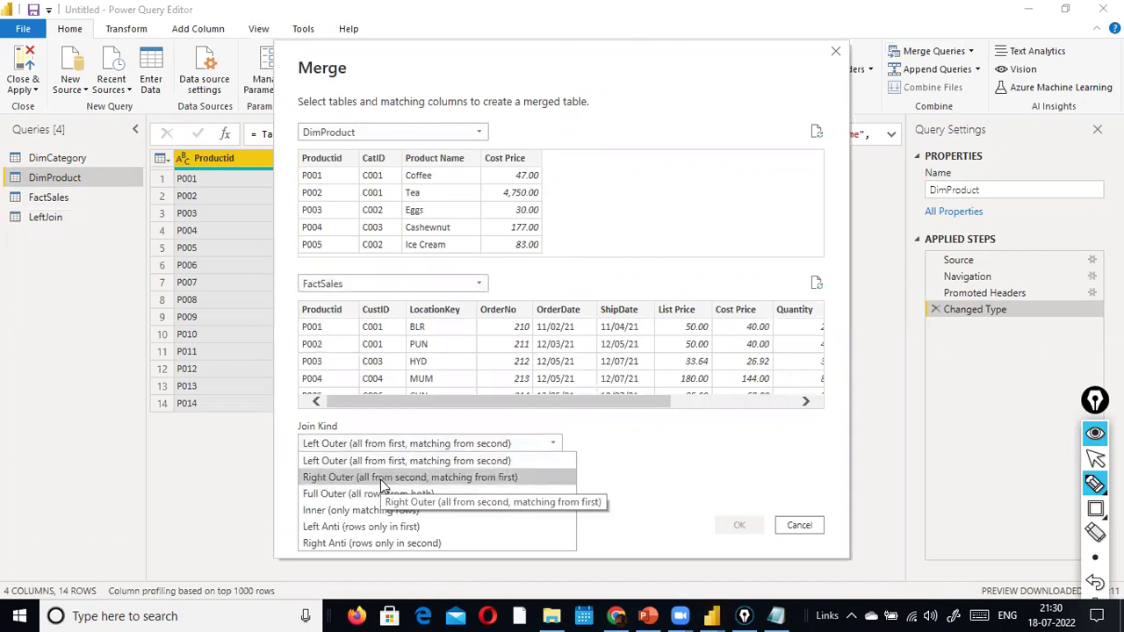
{"action": "left_click", "coordinate": [381, 480]}
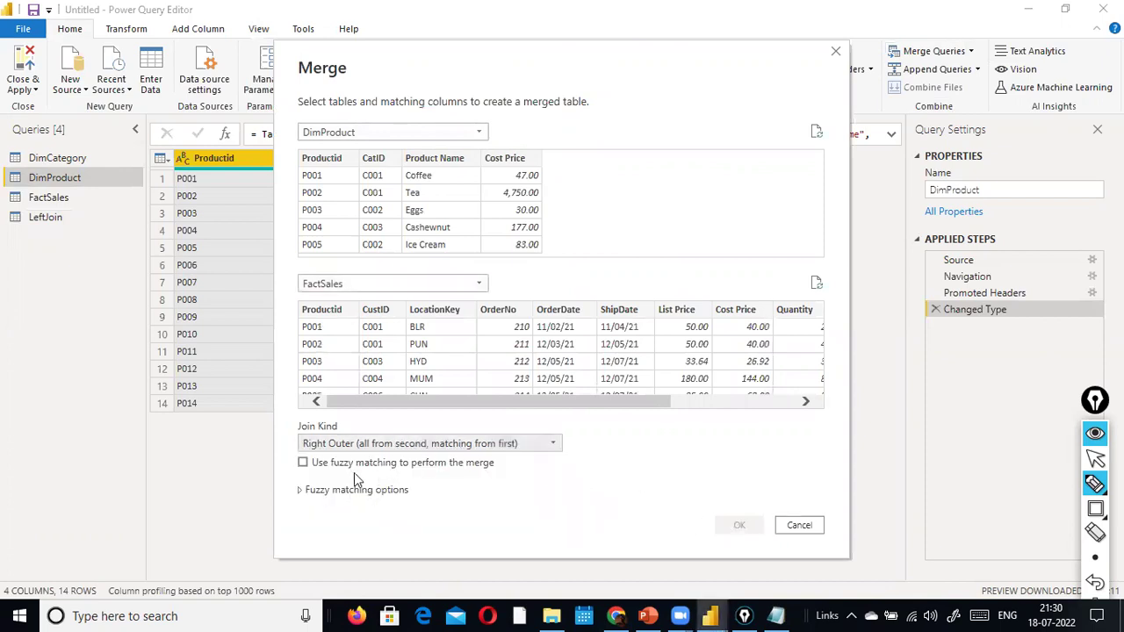
{"action": "left_click", "coordinate": [515, 450]}
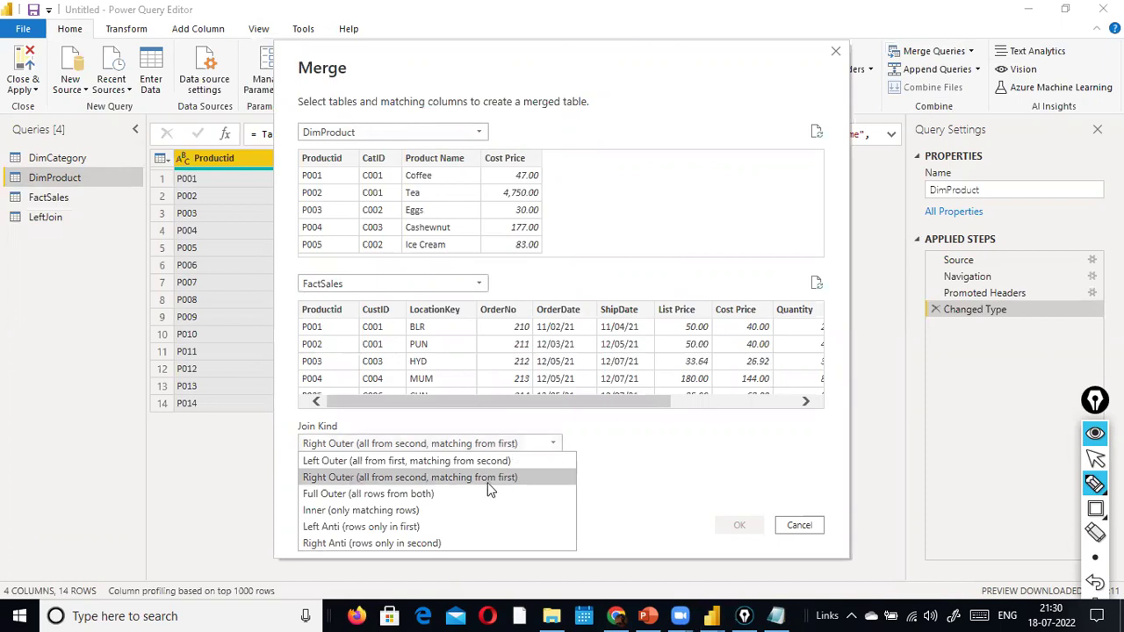
{"action": "left_click", "coordinate": [440, 477]}
{"action": "left_click", "coordinate": [303, 464]}
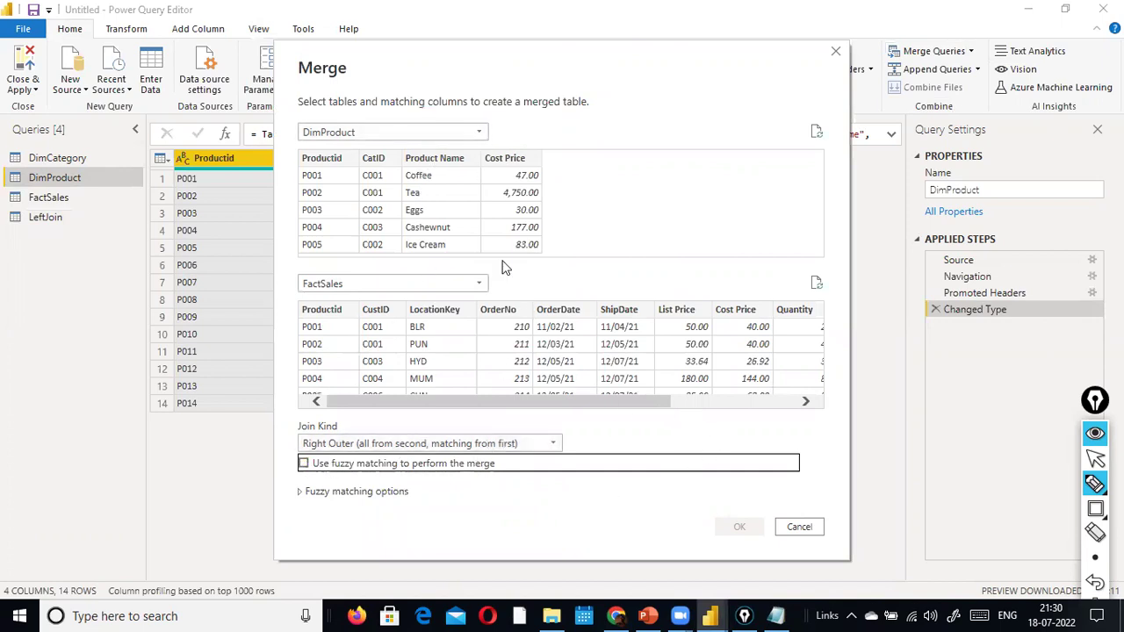
{"action": "left_click", "coordinate": [481, 285]}
{"action": "left_click", "coordinate": [482, 285]}
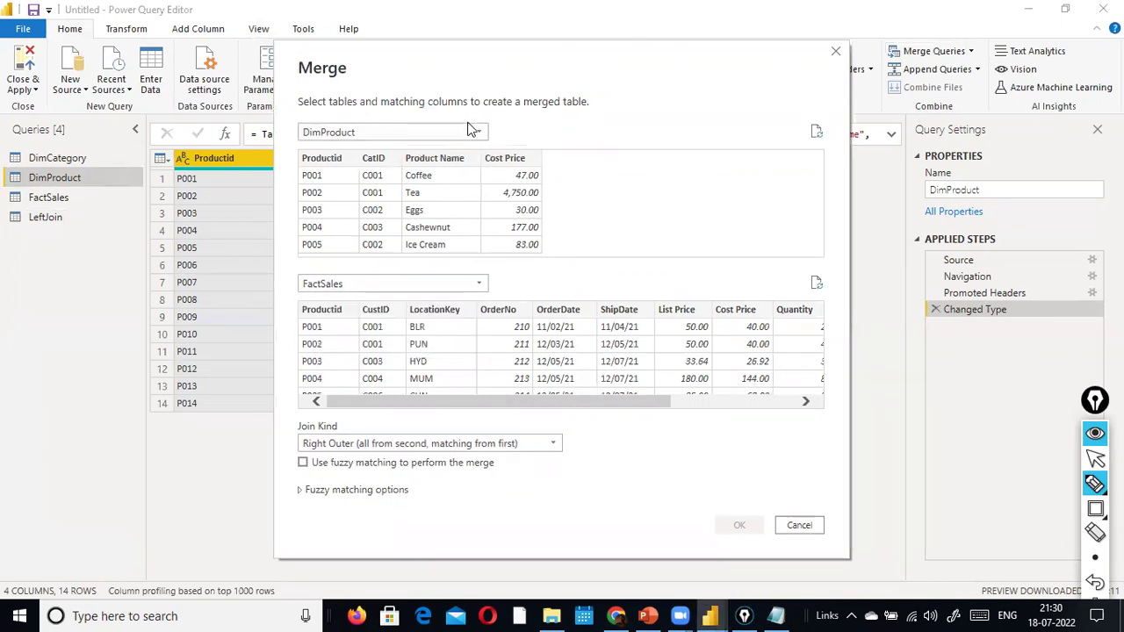
Step: Swap the merge tables so that FactSales is first and DimProduct is second
{"action": "left_click", "coordinate": [472, 130]}
{"action": "left_click", "coordinate": [414, 185]}
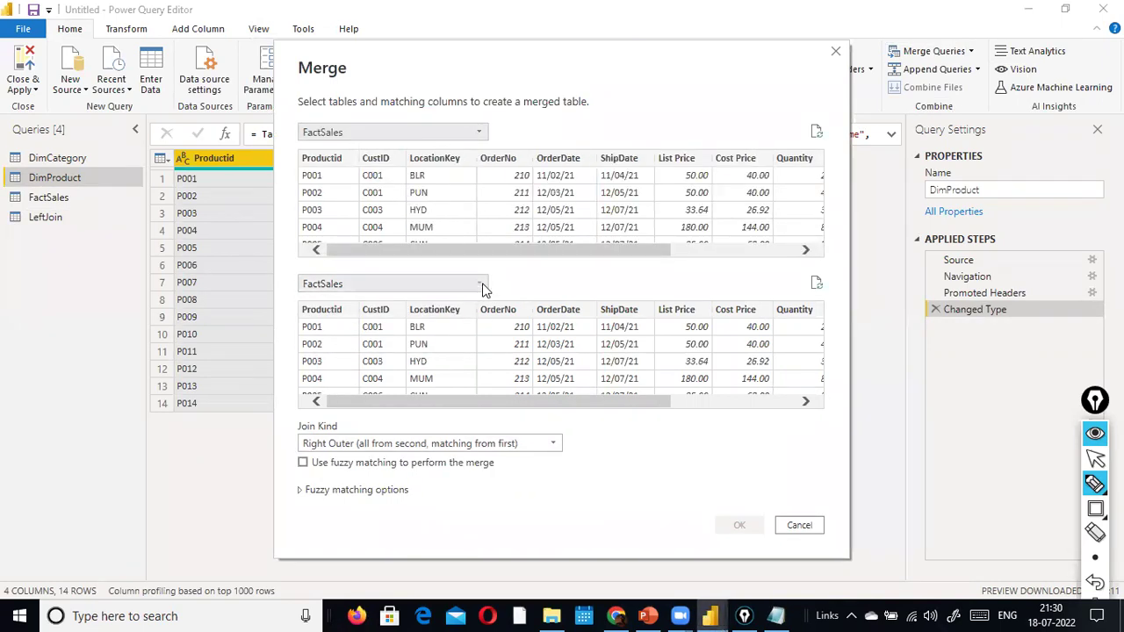
{"action": "left_click", "coordinate": [481, 284]}
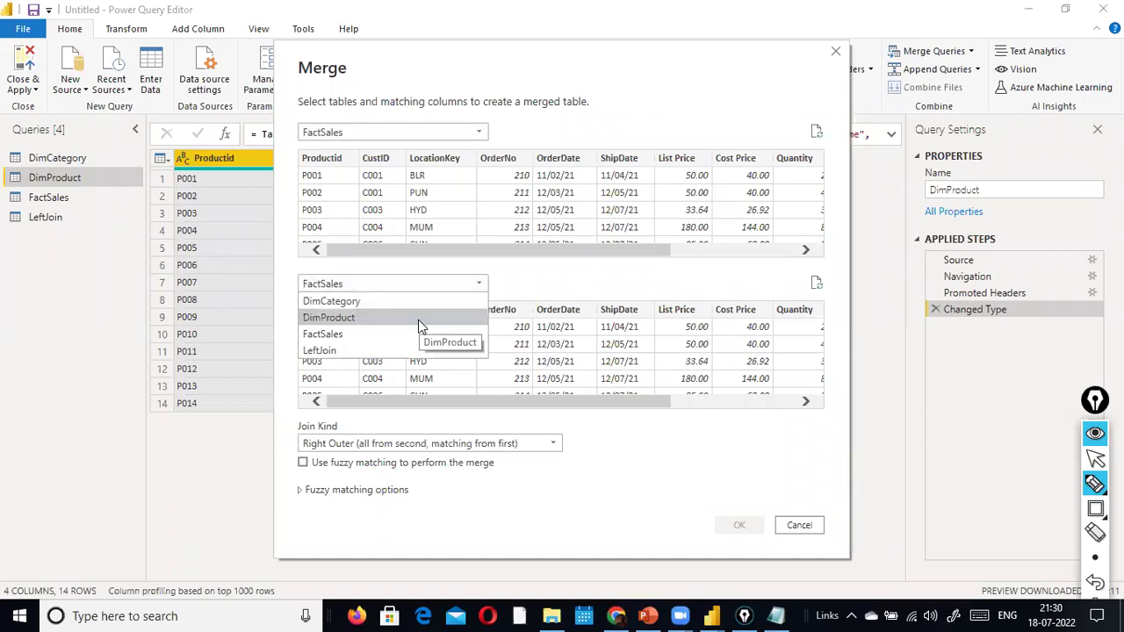
{"action": "left_click", "coordinate": [418, 319]}
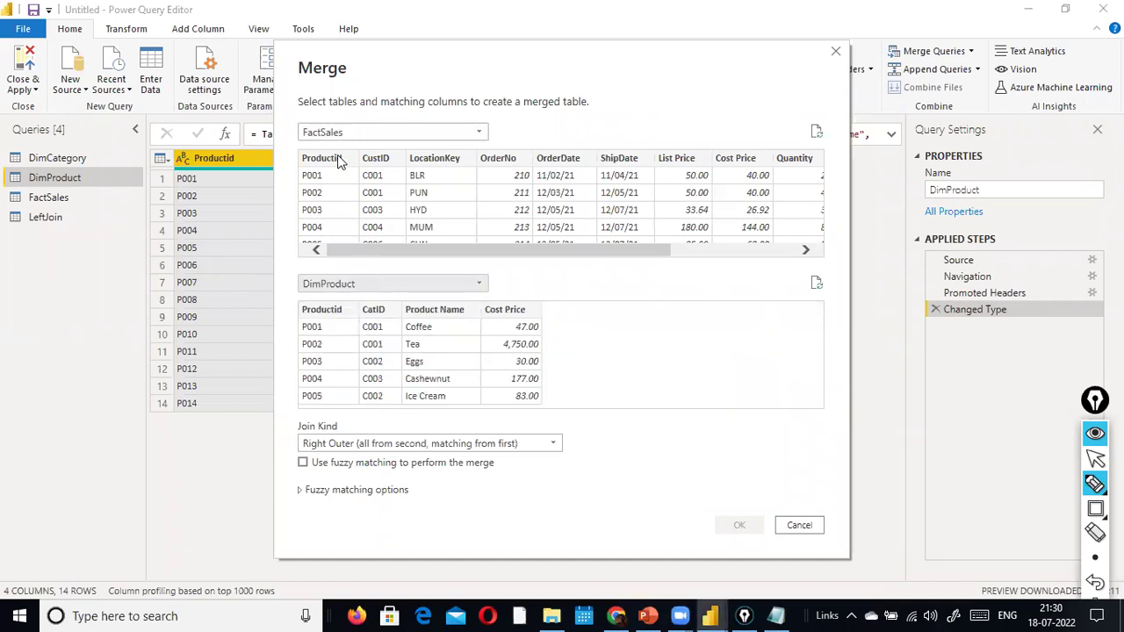
Step: Put the merge tables back in their original order, with DimProduct first and FactSales second
{"action": "left_click", "coordinate": [479, 132]}
{"action": "left_click", "coordinate": [439, 167]}
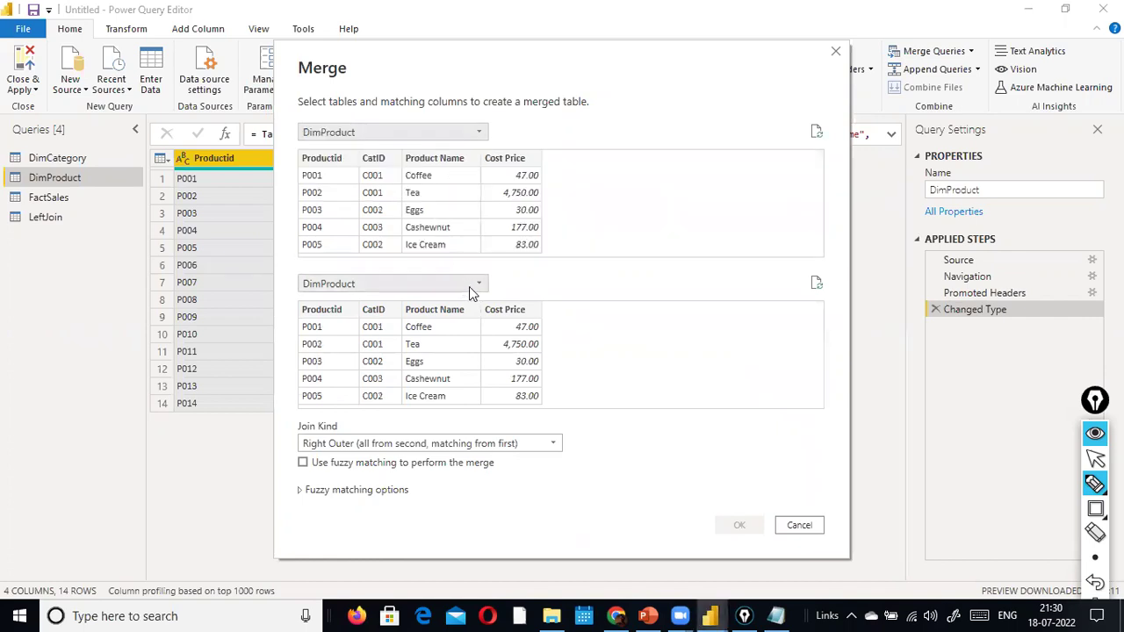
{"action": "left_click", "coordinate": [479, 284]}
{"action": "left_click", "coordinate": [393, 331]}
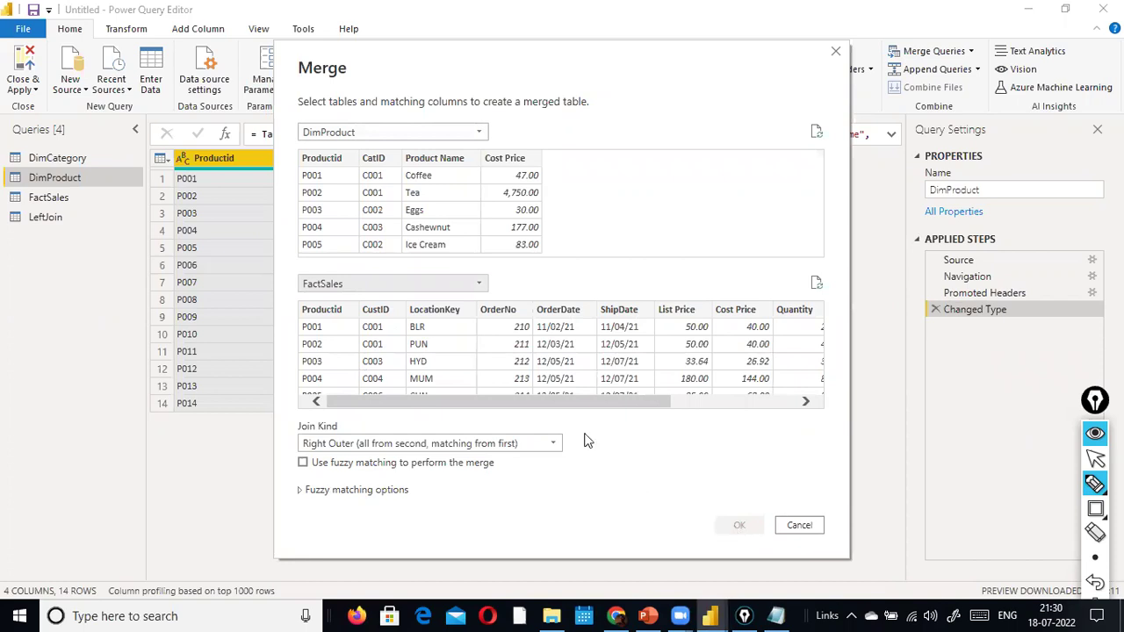
Step: Match the two tables on their Productid columns and create the right outer merge query
{"action": "left_click", "coordinate": [346, 166]}
{"action": "left_click", "coordinate": [312, 313]}
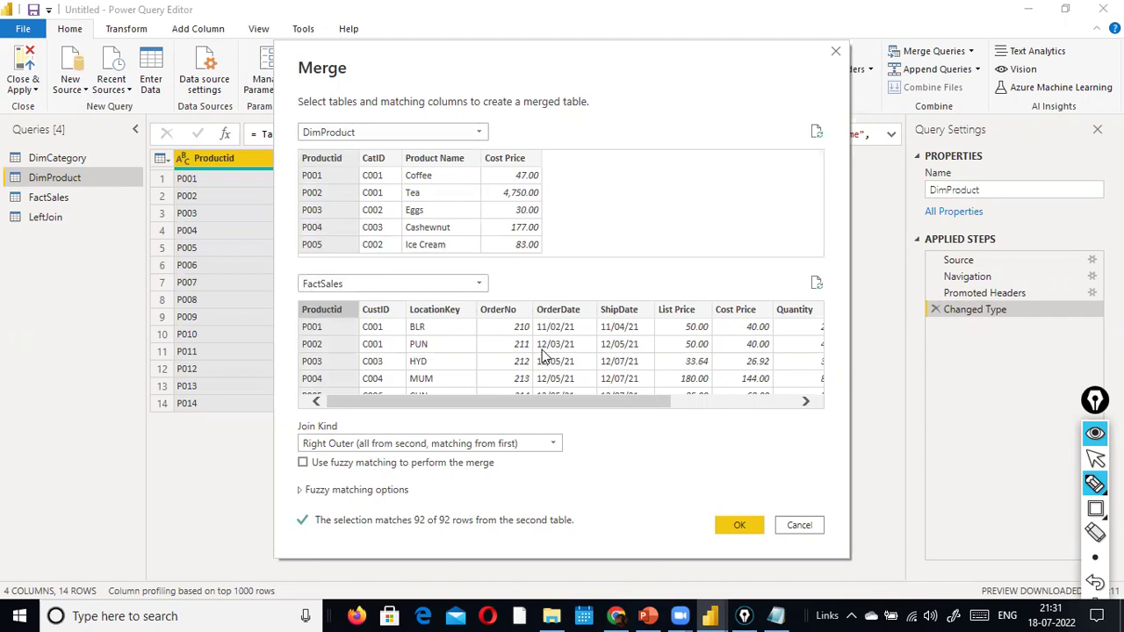
{"action": "left_click", "coordinate": [742, 531]}
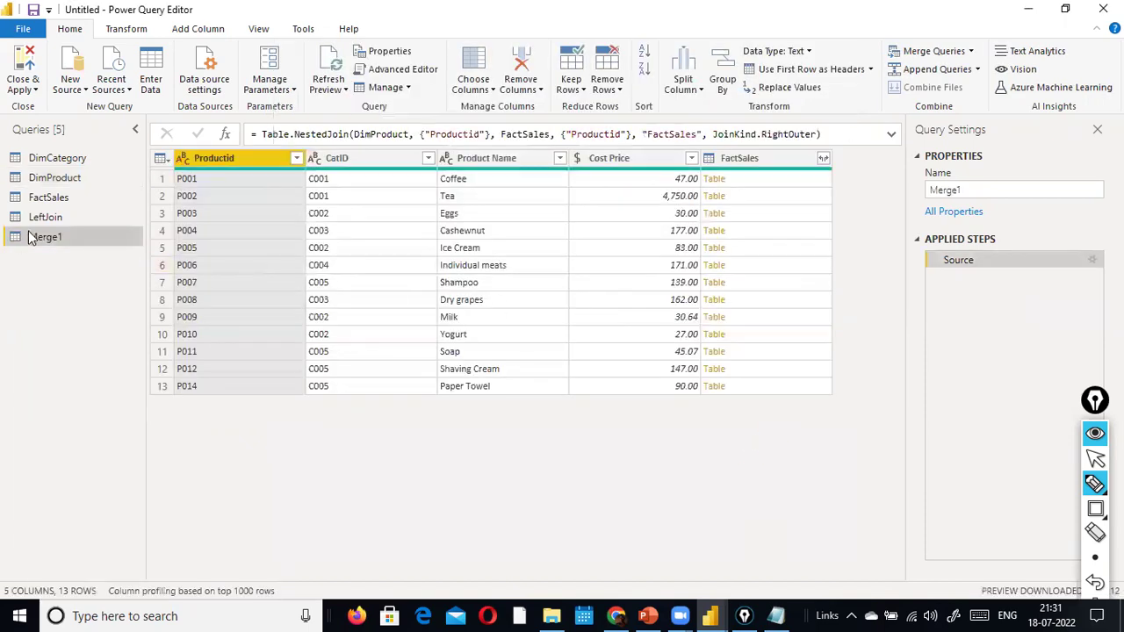
Step: Rename the new right outer merge query as RightJoin
{"action": "right_click", "coordinate": [31, 238]}
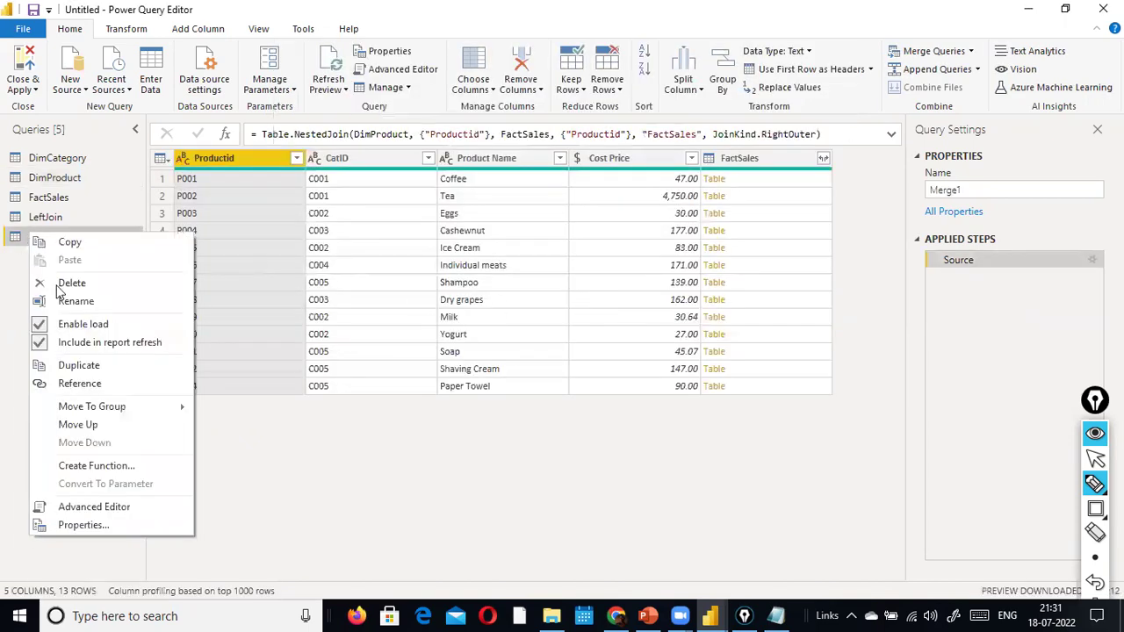
{"action": "left_click", "coordinate": [138, 308]}
{"action": "type", "text": "R"}
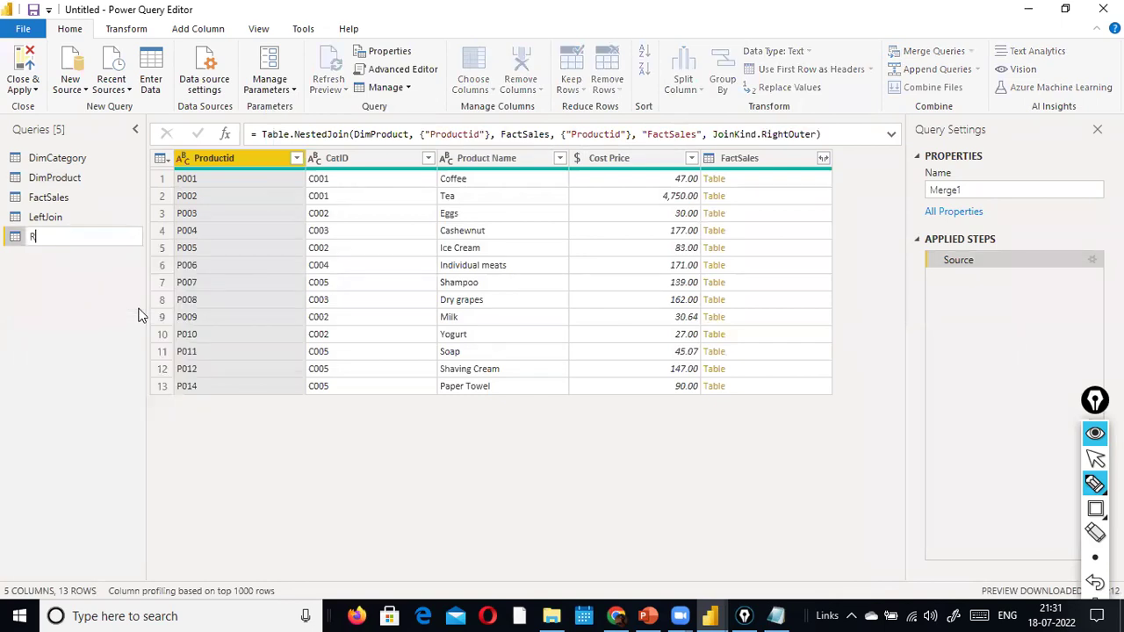
{"action": "type", "text": "ghthtJoin"}
{"action": "key", "text": "Return"}
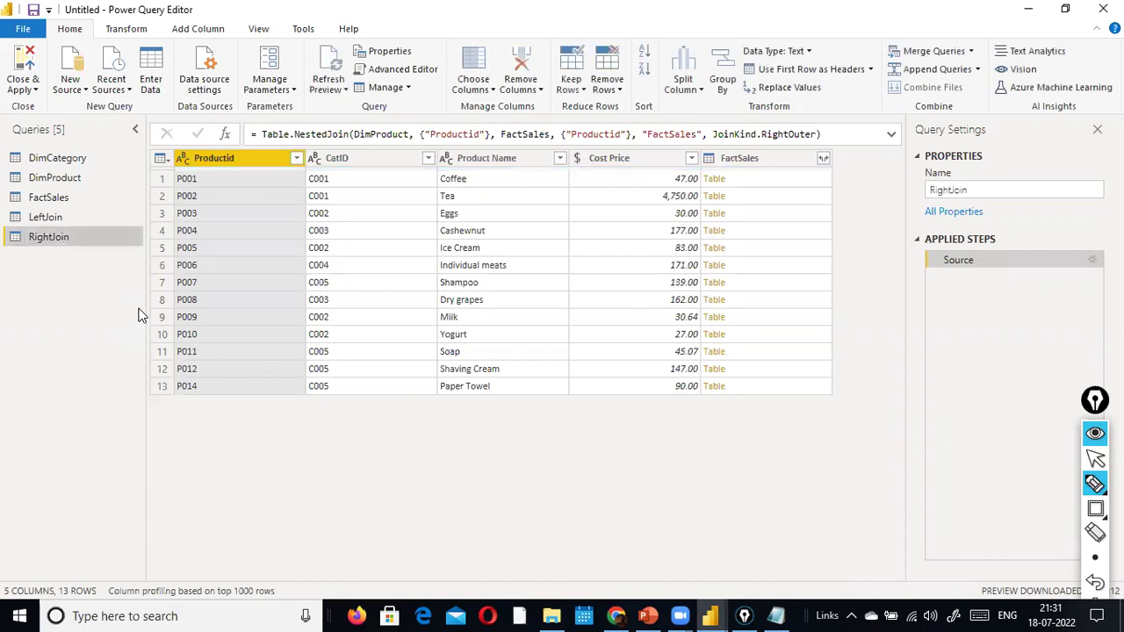
Step: Start another new merged query from DimProduct, with FactSales as the second table
{"action": "left_click", "coordinate": [54, 179]}
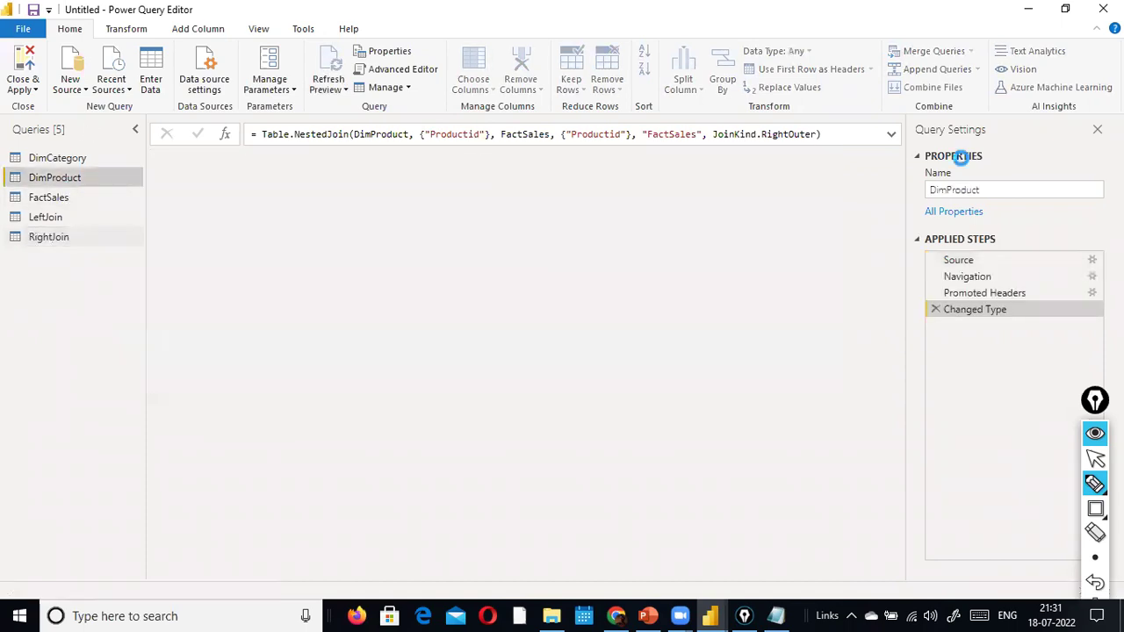
{"action": "left_click", "coordinate": [971, 51]}
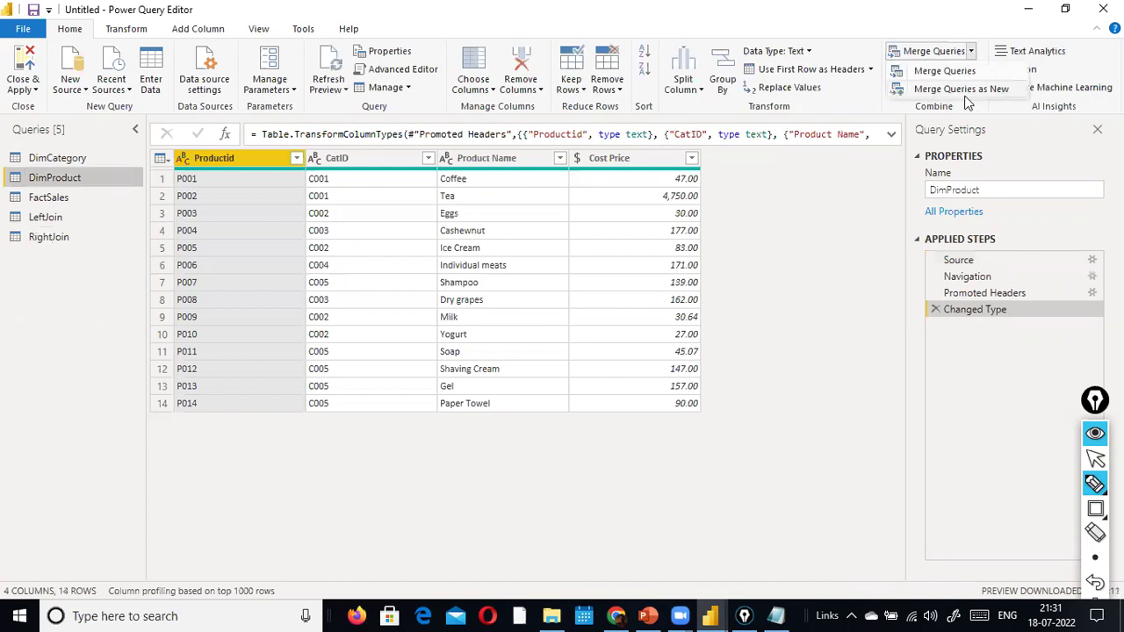
{"action": "left_click", "coordinate": [966, 103]}
{"action": "left_click", "coordinate": [437, 231]}
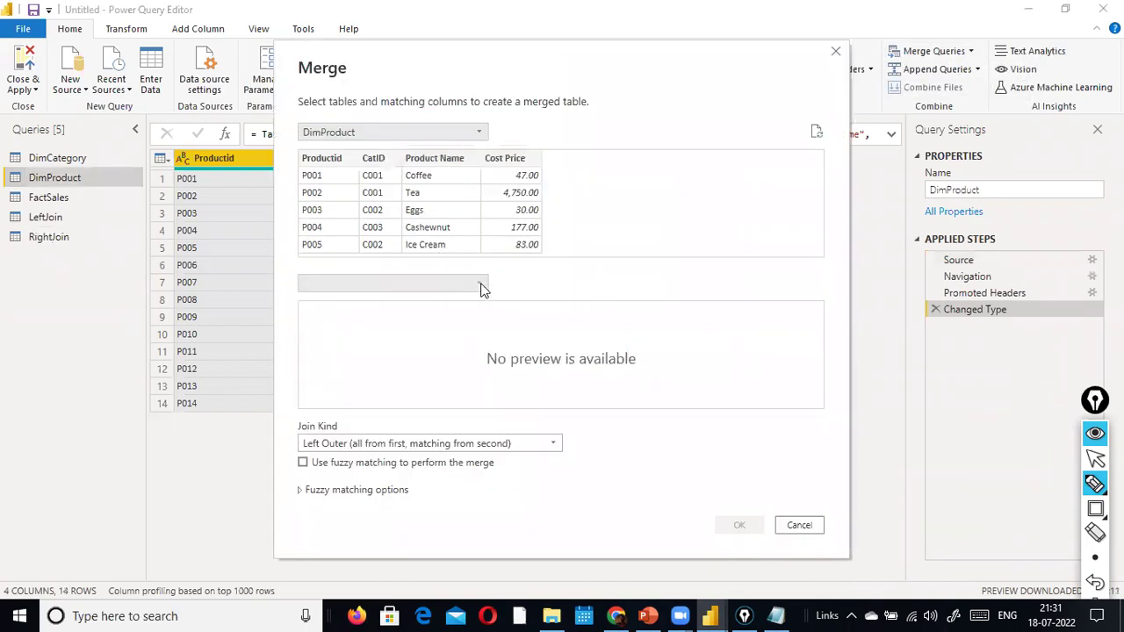
{"action": "left_click", "coordinate": [480, 283]}
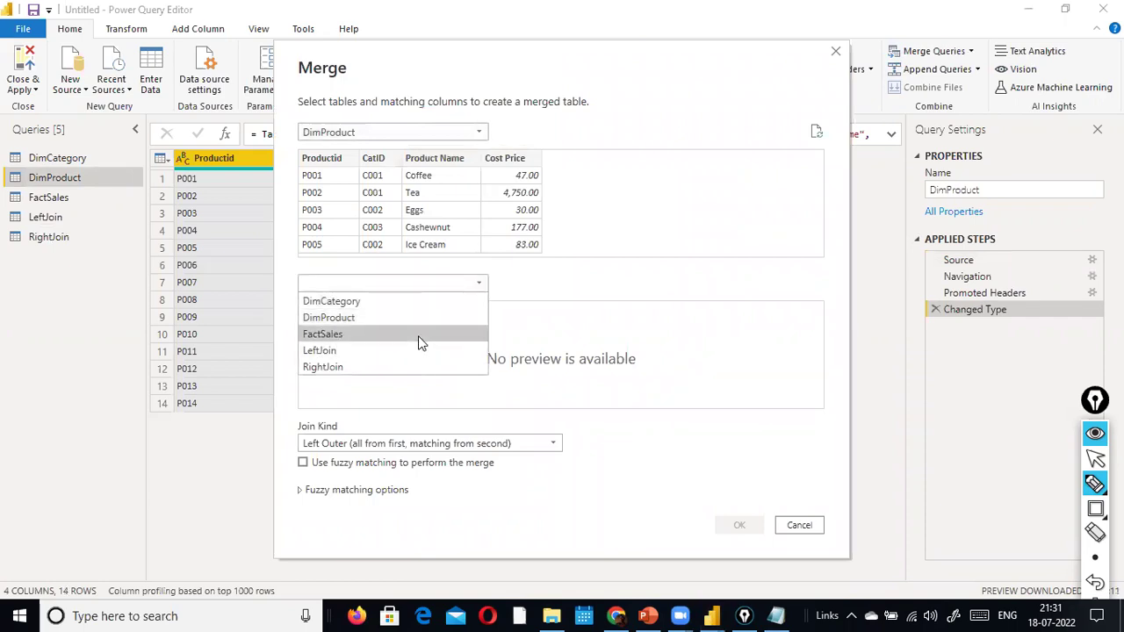
{"action": "left_click", "coordinate": [419, 341]}
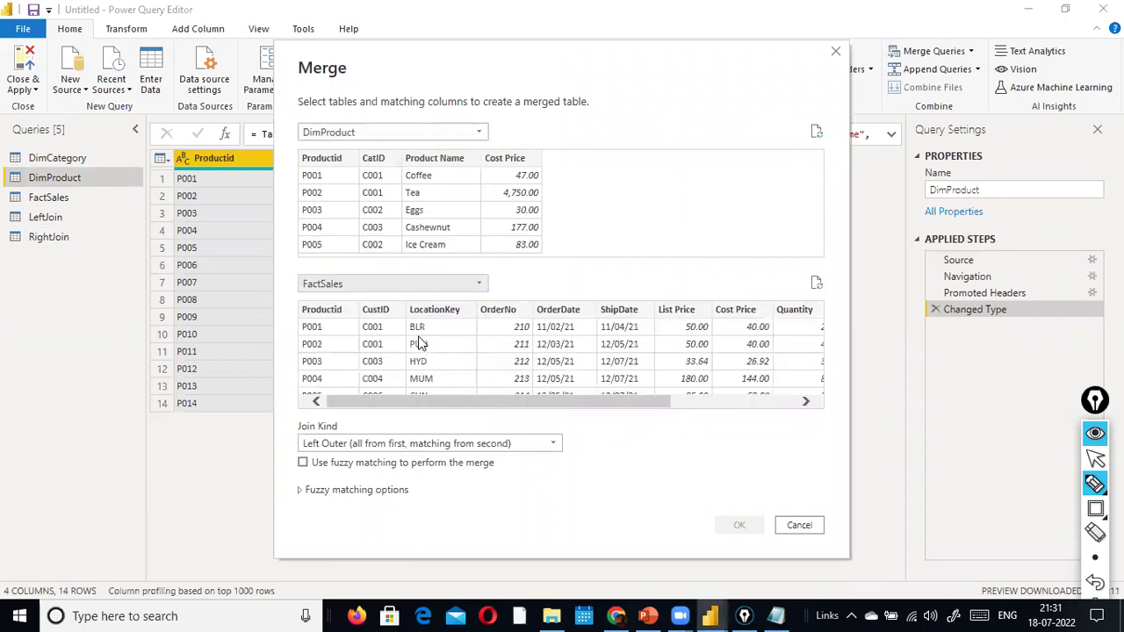
Step: Set the join kind to Full Outer (all rows from both), match on the Productid columns, and create the merged query
{"action": "left_click", "coordinate": [559, 446]}
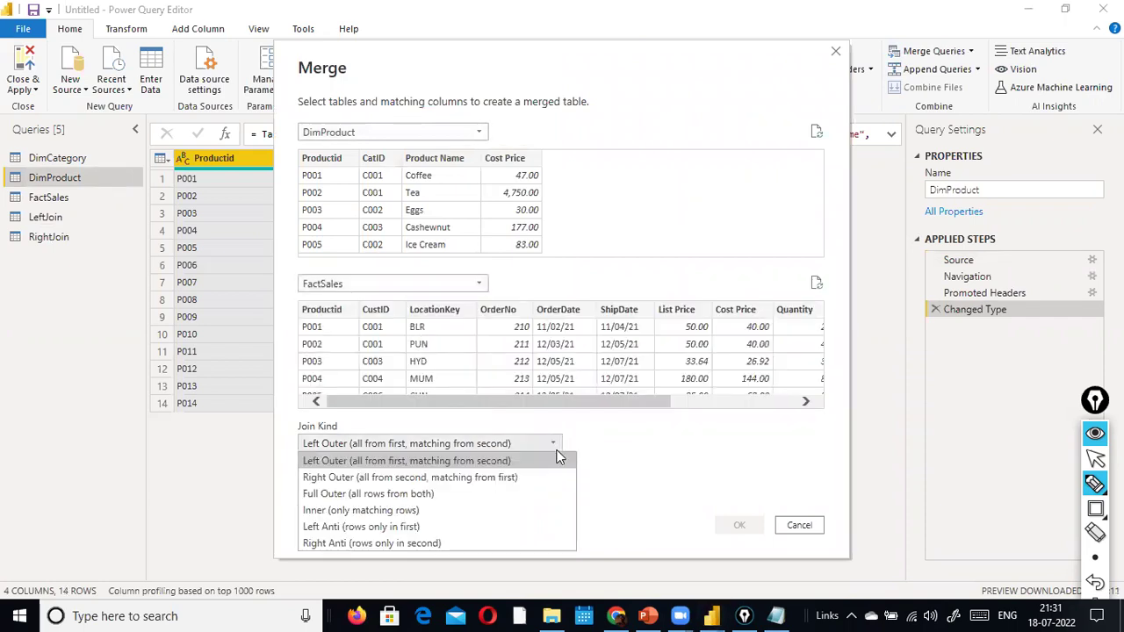
{"action": "left_click", "coordinate": [499, 497]}
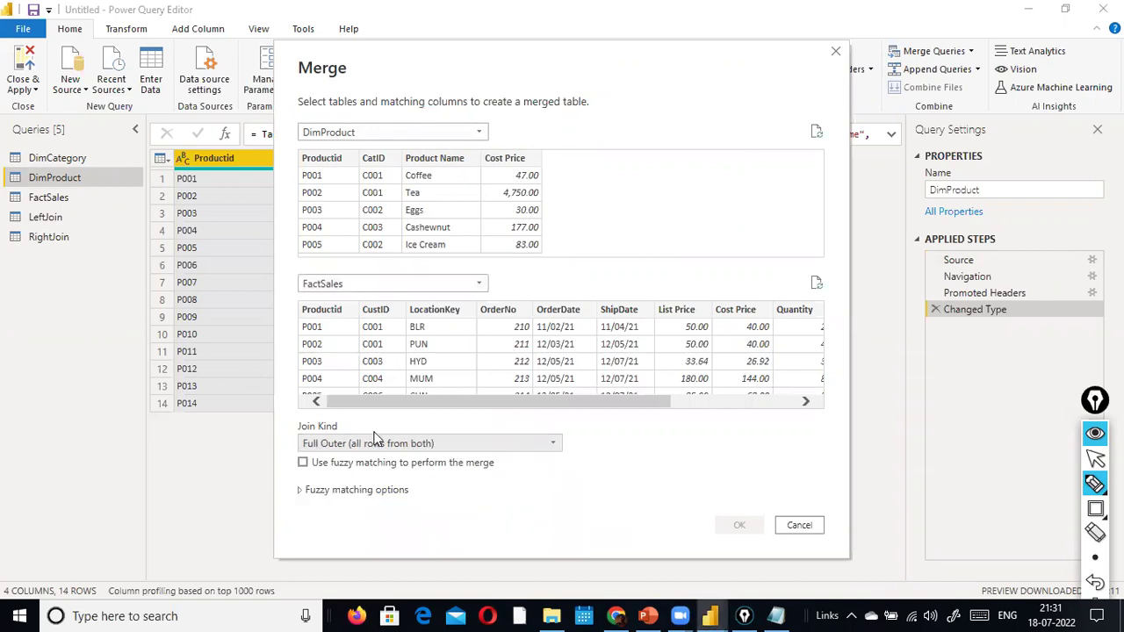
{"action": "left_click", "coordinate": [318, 158]}
{"action": "left_click", "coordinate": [307, 312]}
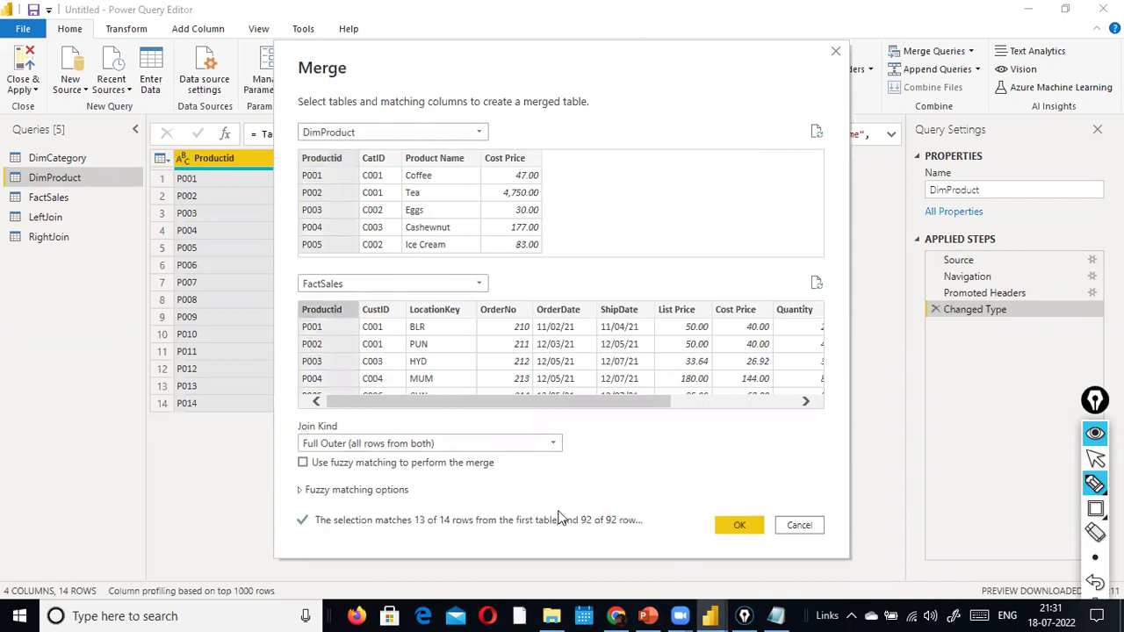
{"action": "left_click", "coordinate": [738, 525]}
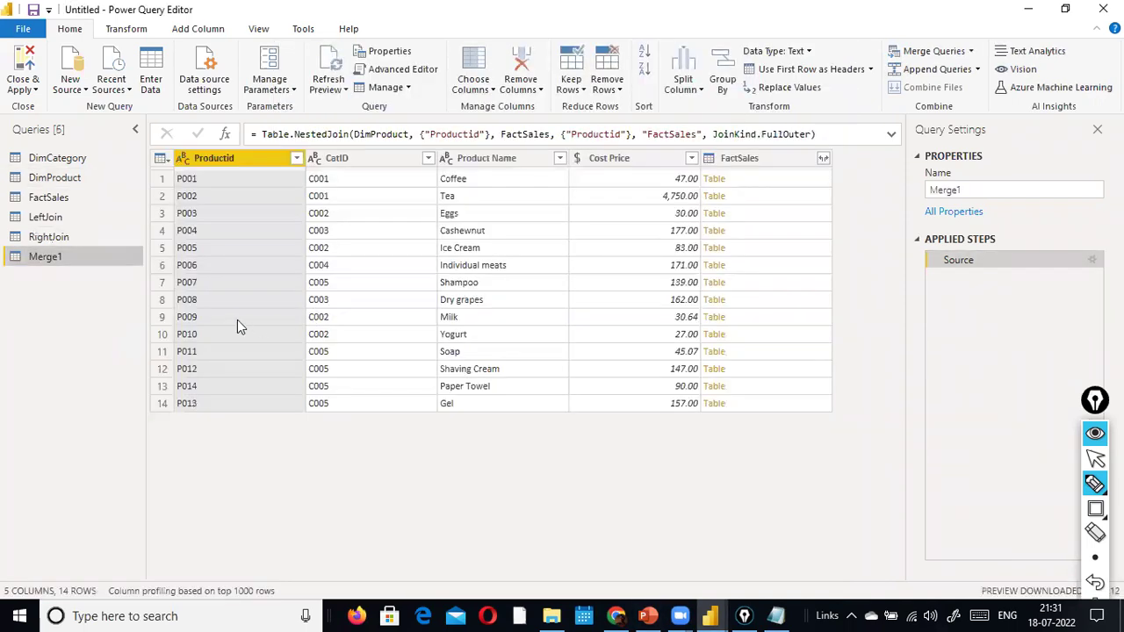
Step: Rename the new full outer merge query as OuterJoin A union B
{"action": "right_click", "coordinate": [70, 260]}
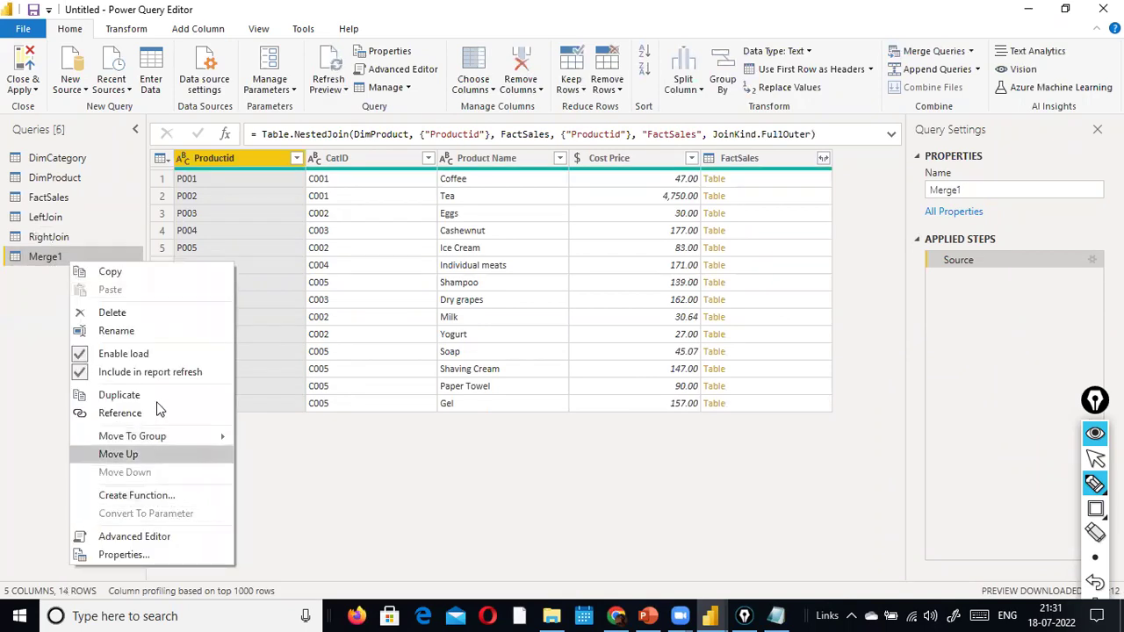
{"action": "left_click", "coordinate": [171, 333]}
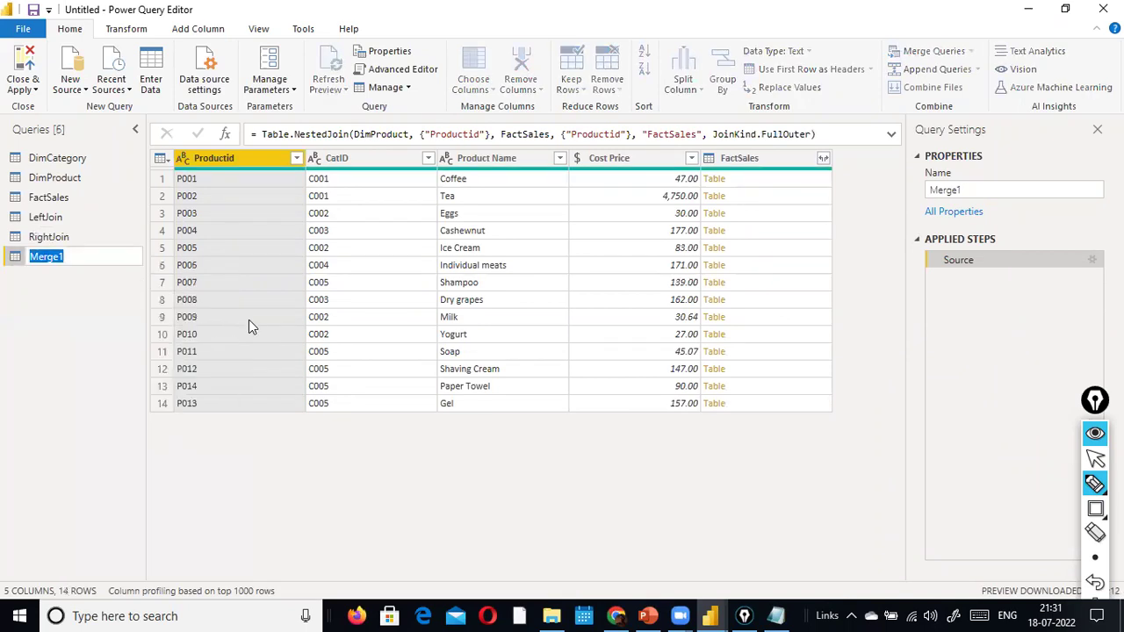
{"action": "type", "text": "OuterJoin A union B"}
{"action": "key", "text": "Return"}
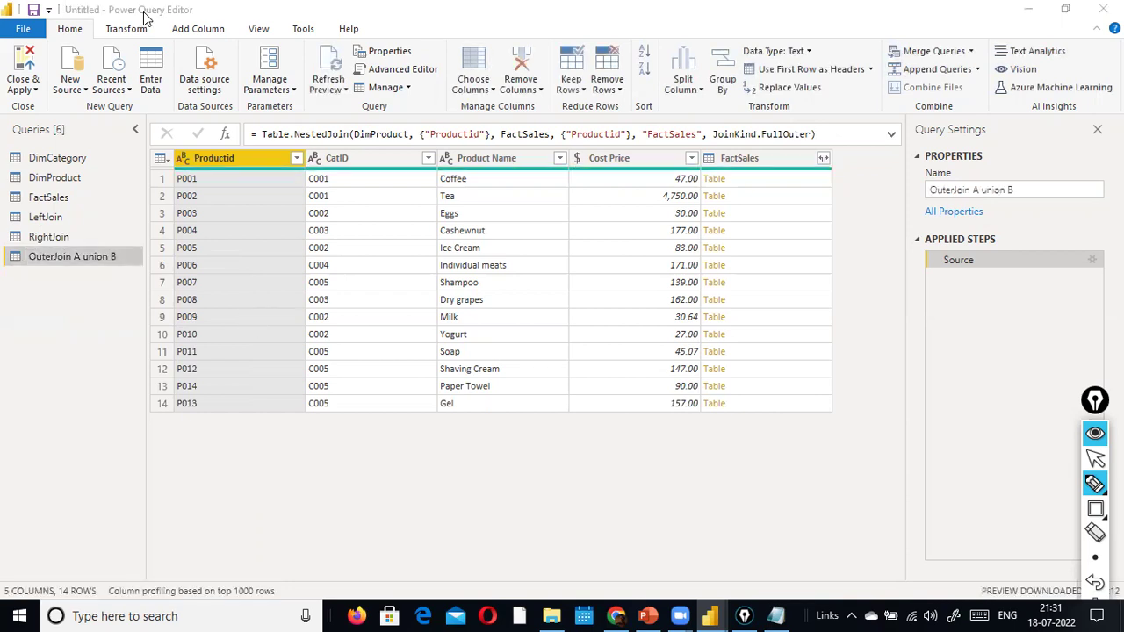
Step: Start a new merged query from DimProduct, with FactSales as the second table
{"action": "left_click", "coordinate": [61, 178]}
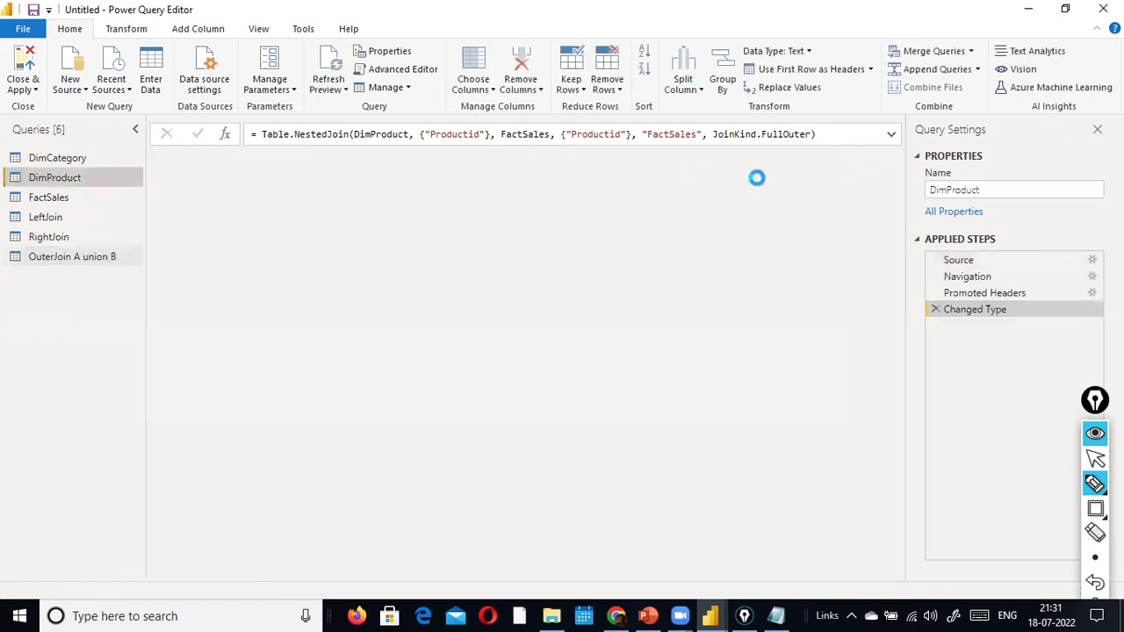
{"action": "left_click", "coordinate": [970, 51]}
{"action": "left_click", "coordinate": [958, 86]}
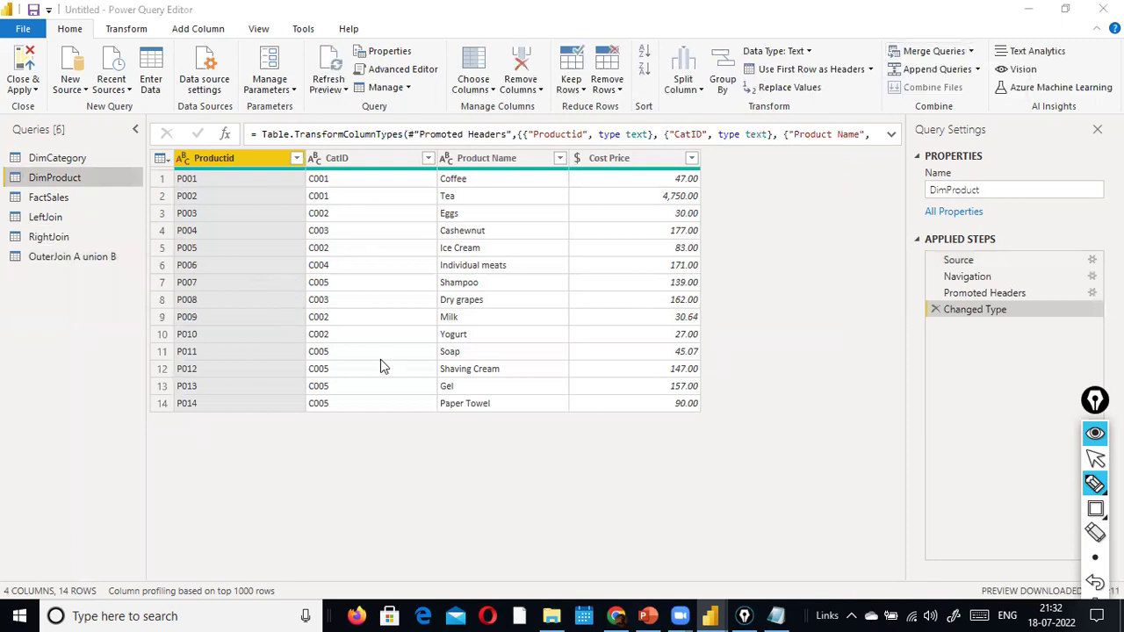
{"action": "left_click", "coordinate": [481, 283]}
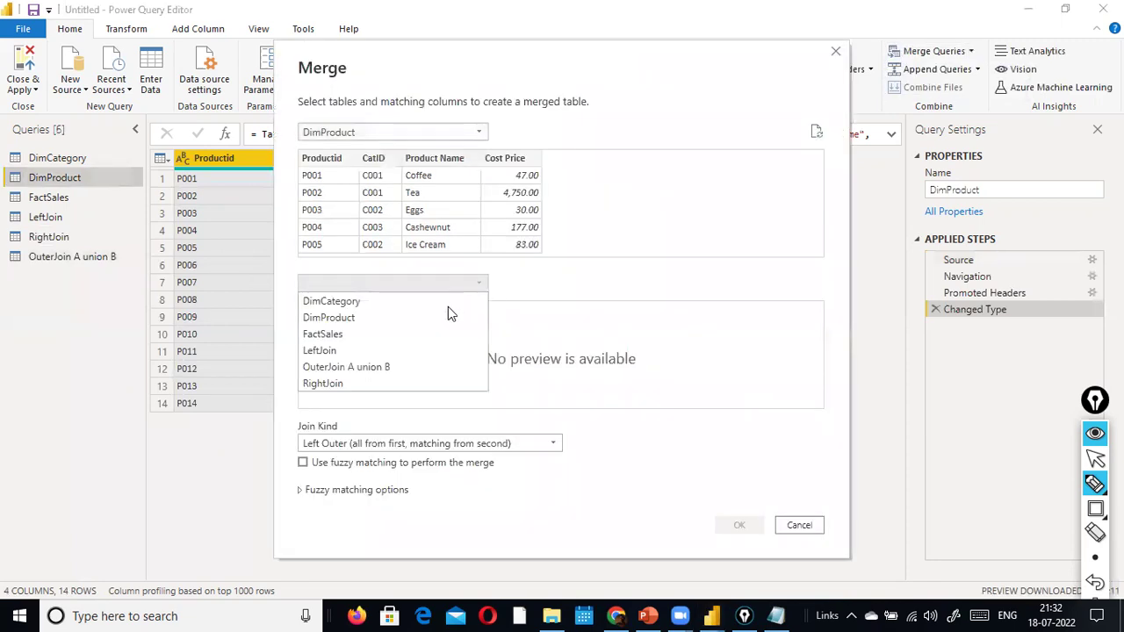
{"action": "left_click", "coordinate": [408, 335]}
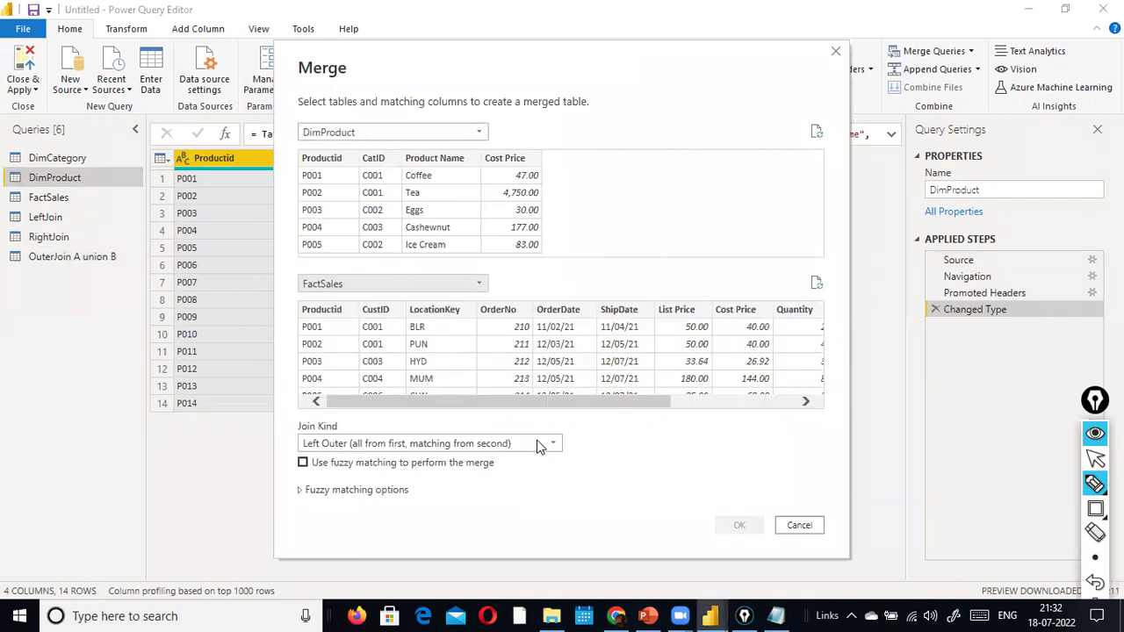
Step: Set the join kind to Inner (only matching rows), match on the Productid columns, and create the merged query
{"action": "left_click", "coordinate": [553, 446]}
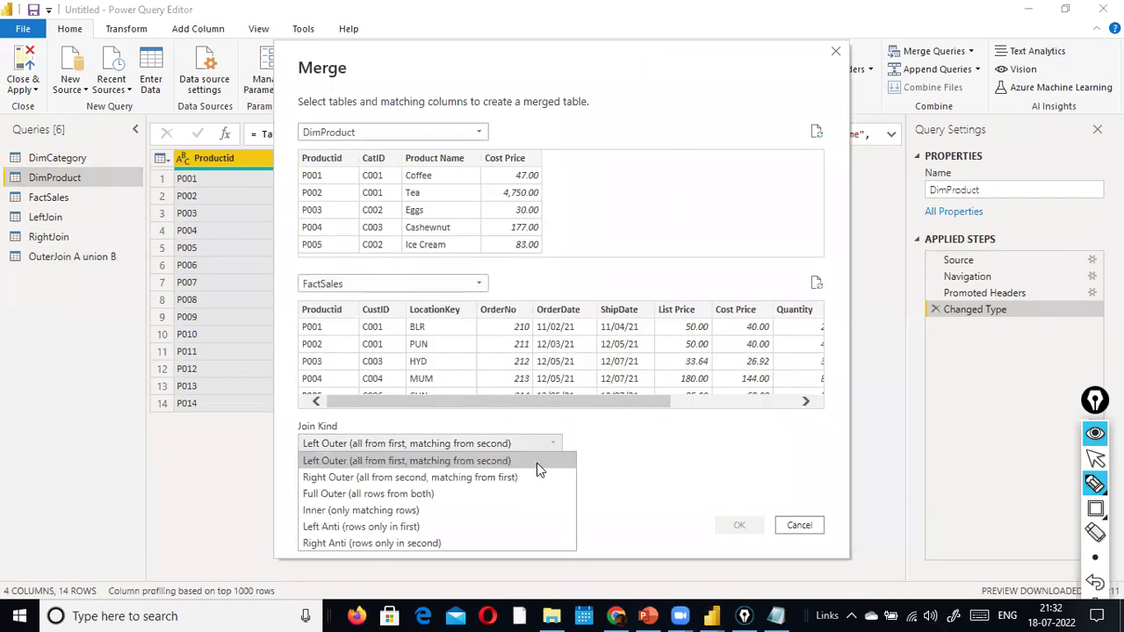
{"action": "left_click", "coordinate": [497, 508]}
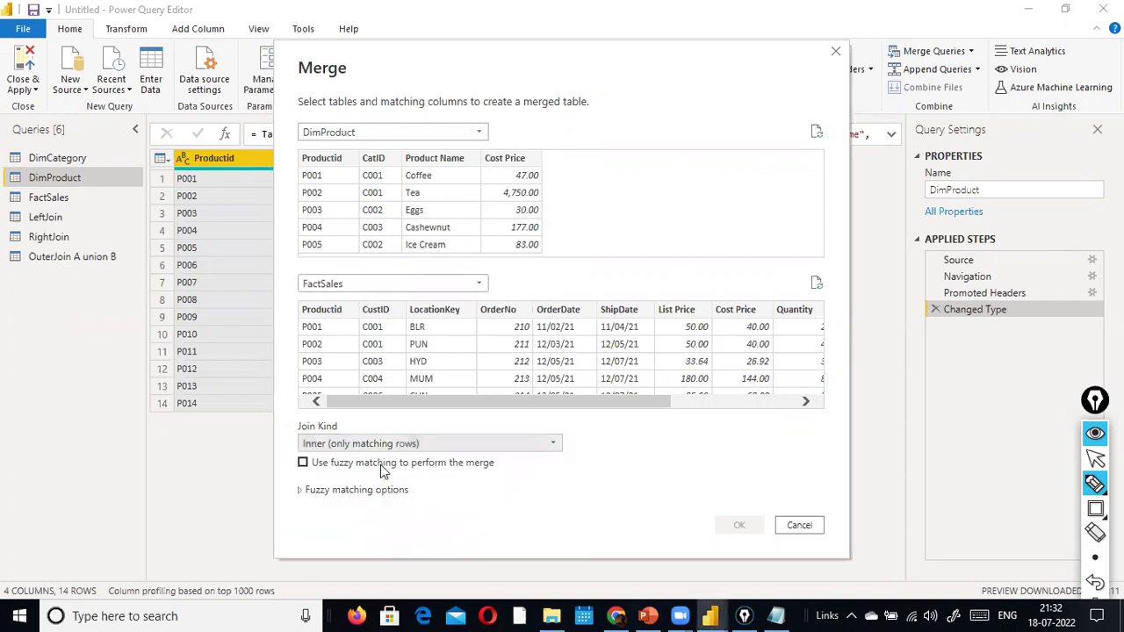
{"action": "left_click", "coordinate": [328, 160]}
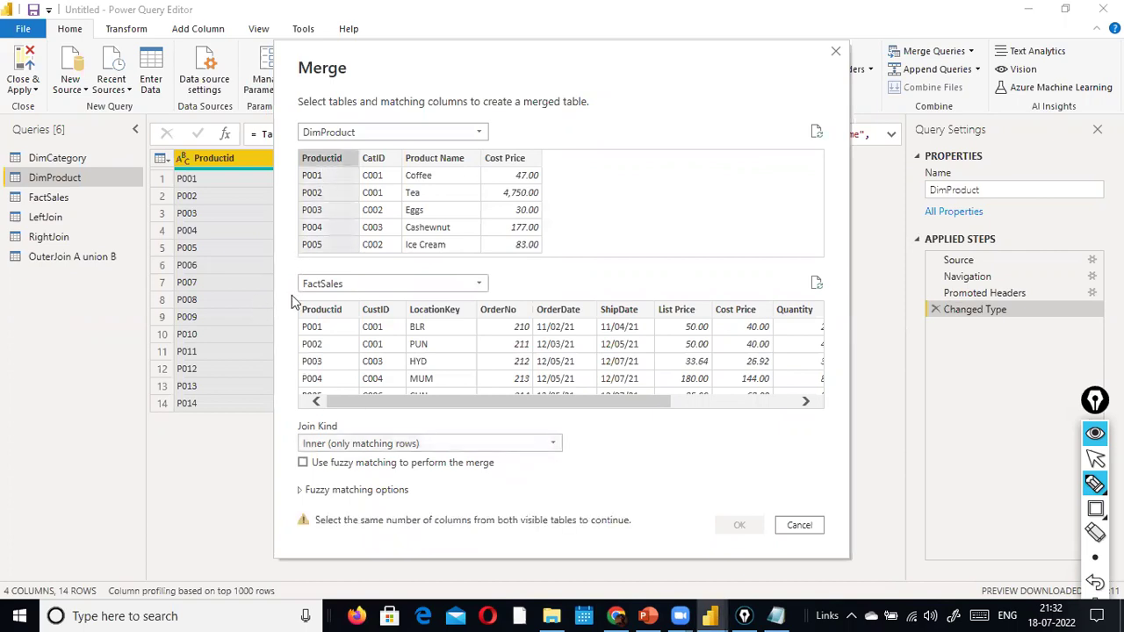
{"action": "left_click", "coordinate": [317, 314]}
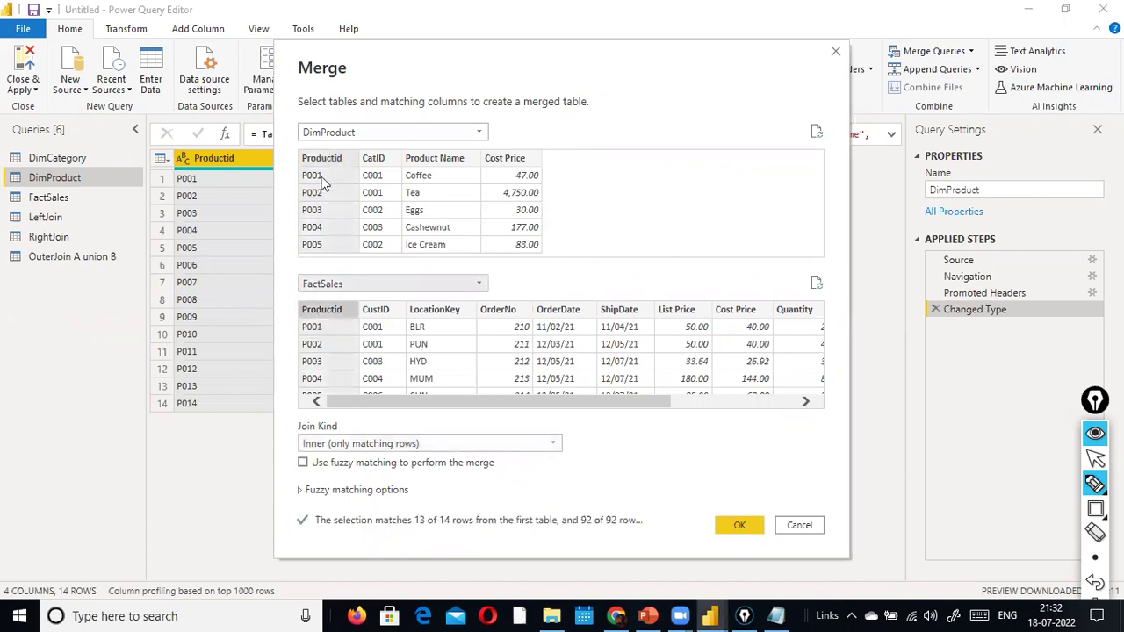
{"action": "left_click", "coordinate": [740, 525]}
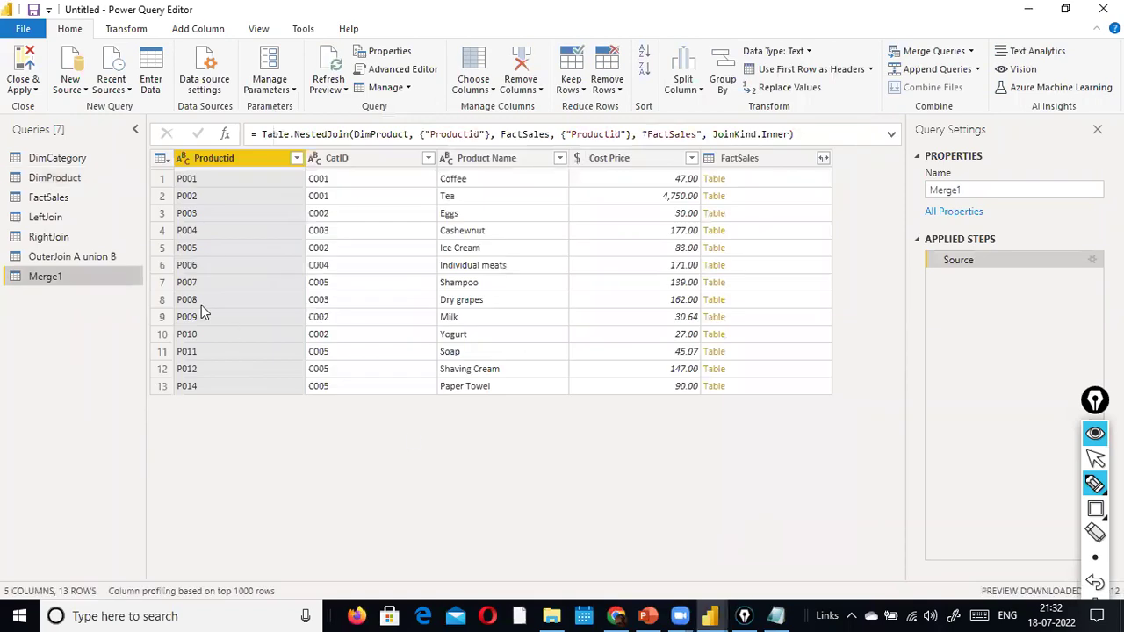
Step: Rename the new inner merge query as Inner Join
{"action": "right_click", "coordinate": [52, 274]}
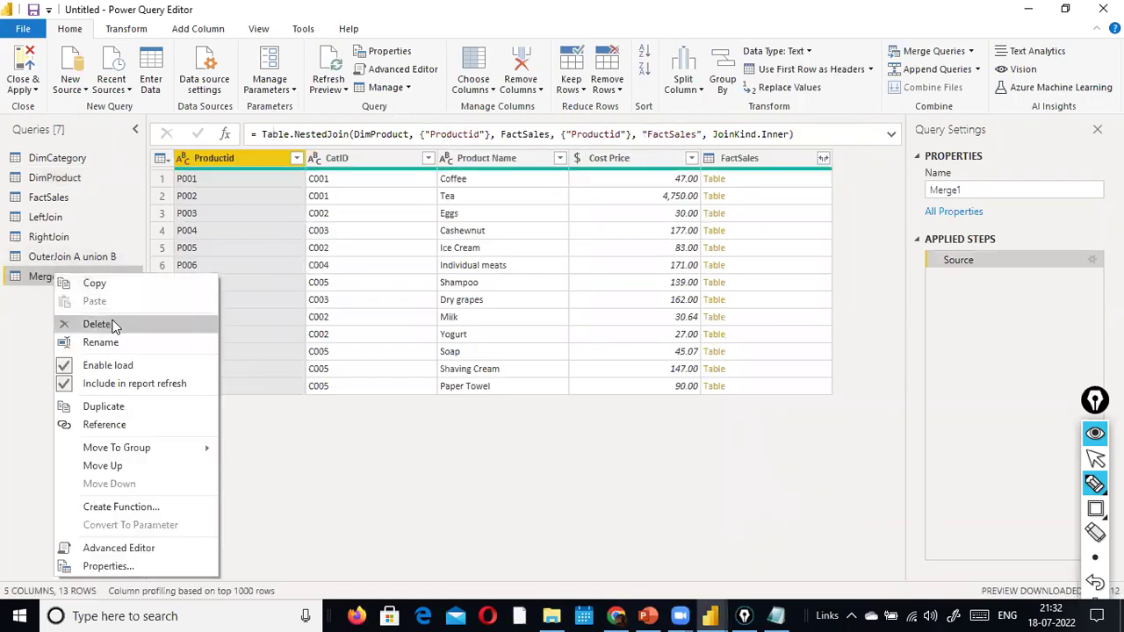
{"action": "left_click", "coordinate": [150, 345]}
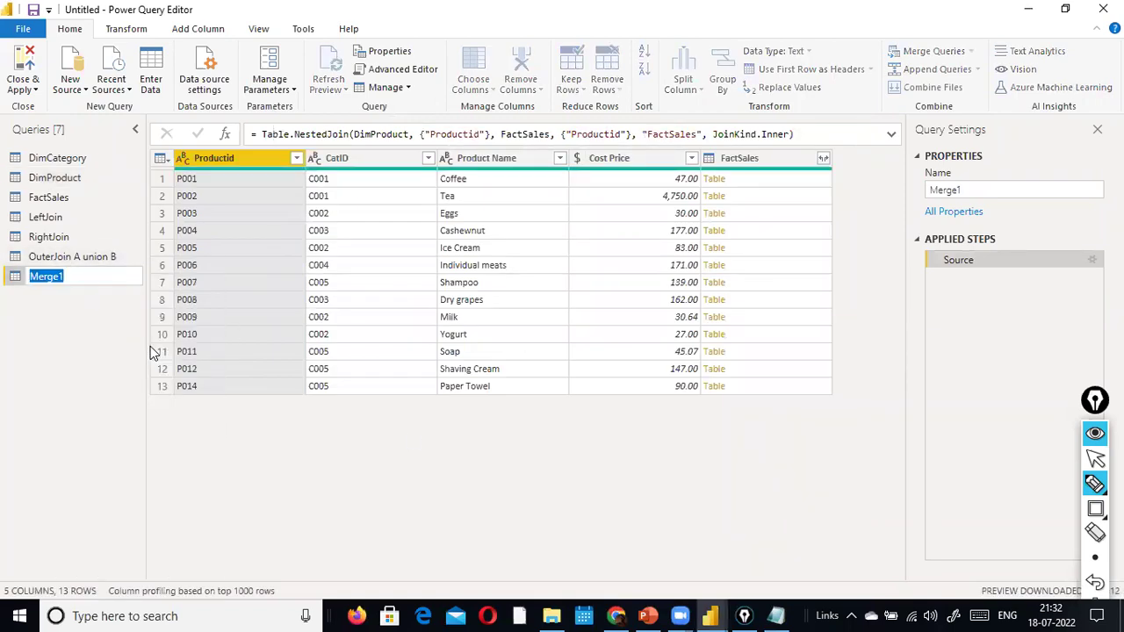
{"action": "type", "text": "Inner JOin"}
{"action": "key", "text": "Return"}
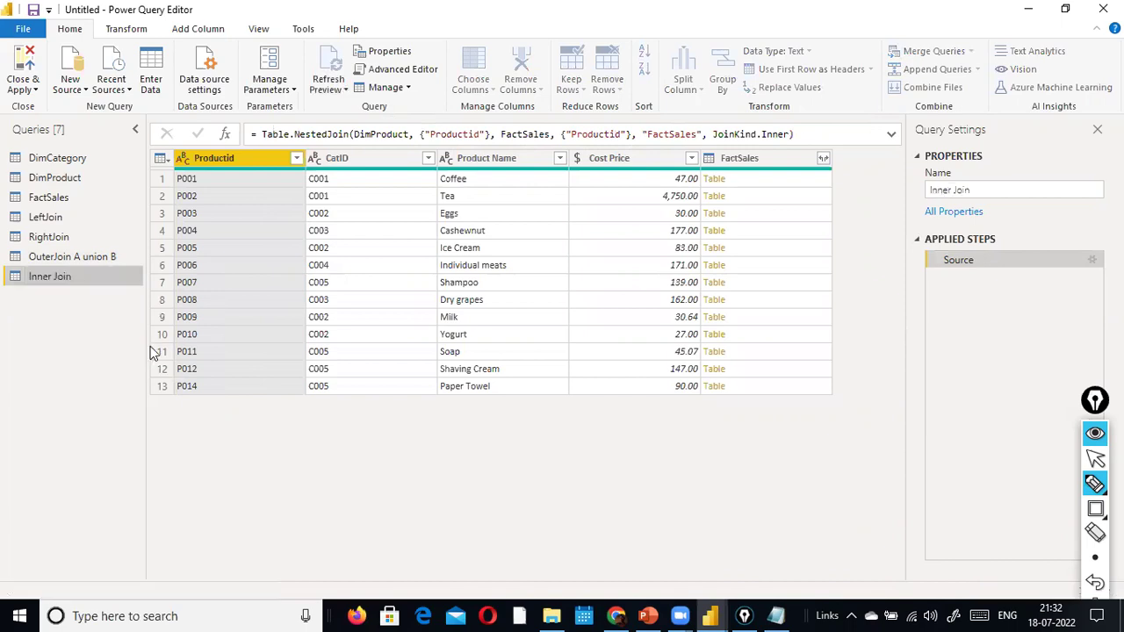
Step: Start another new merged query that combines DimProduct with FactSales
{"action": "left_click", "coordinate": [66, 179]}
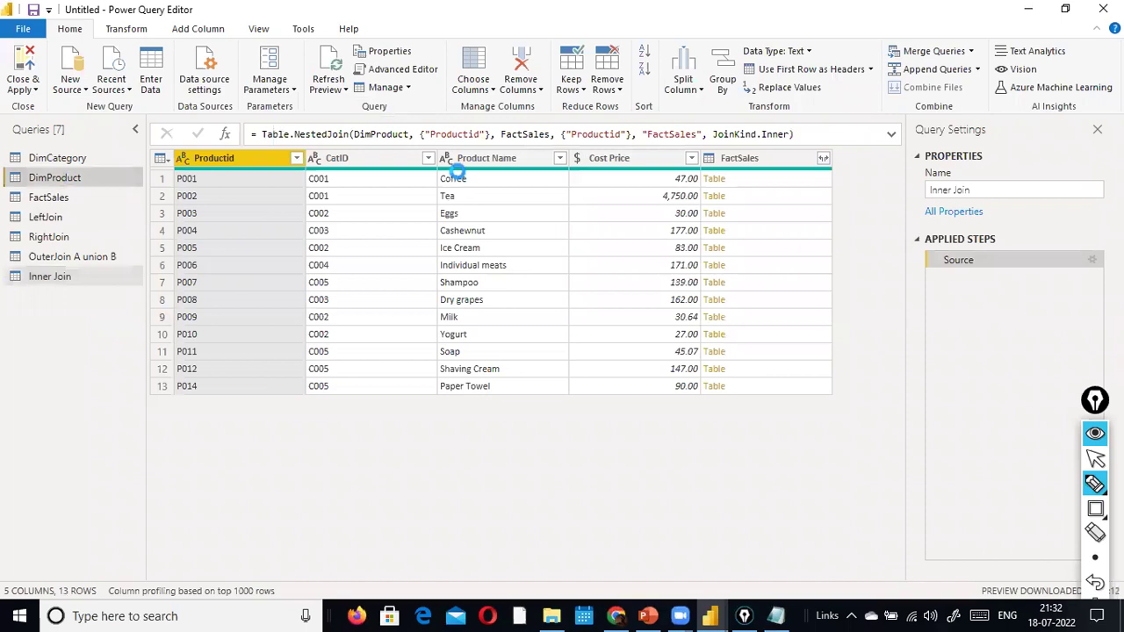
{"action": "left_click", "coordinate": [971, 50]}
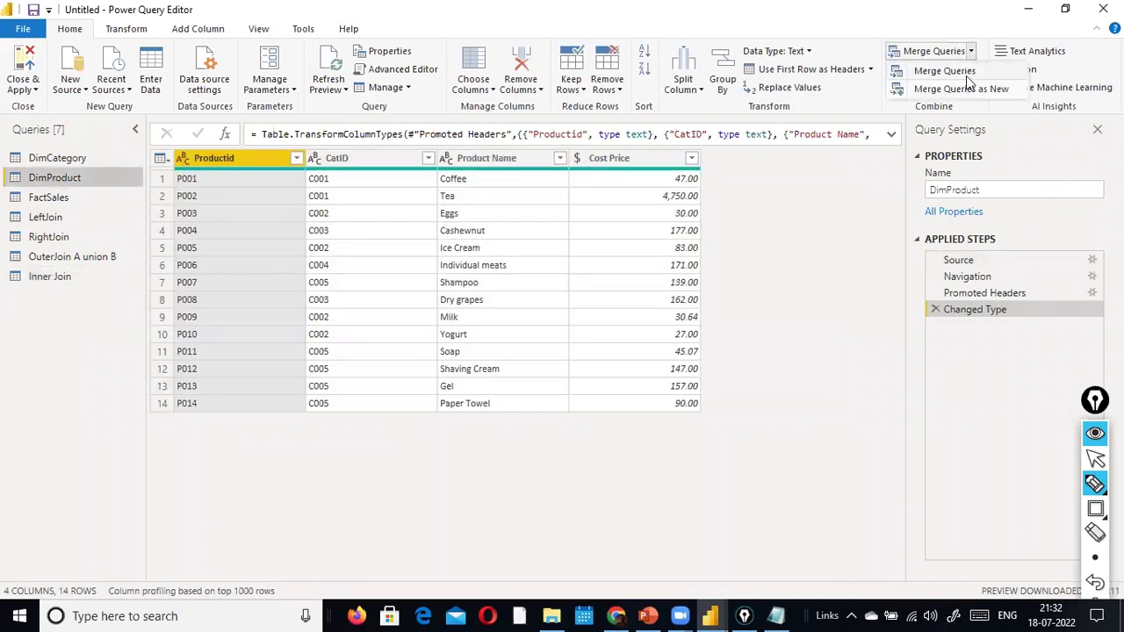
{"action": "left_click", "coordinate": [936, 90]}
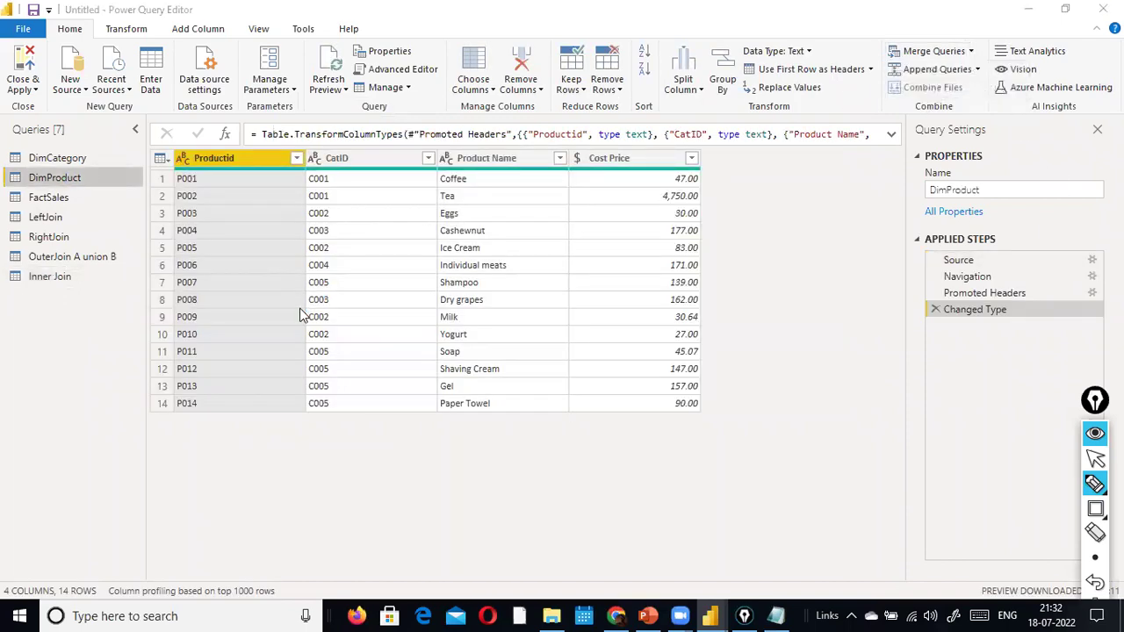
{"action": "left_click", "coordinate": [472, 283]}
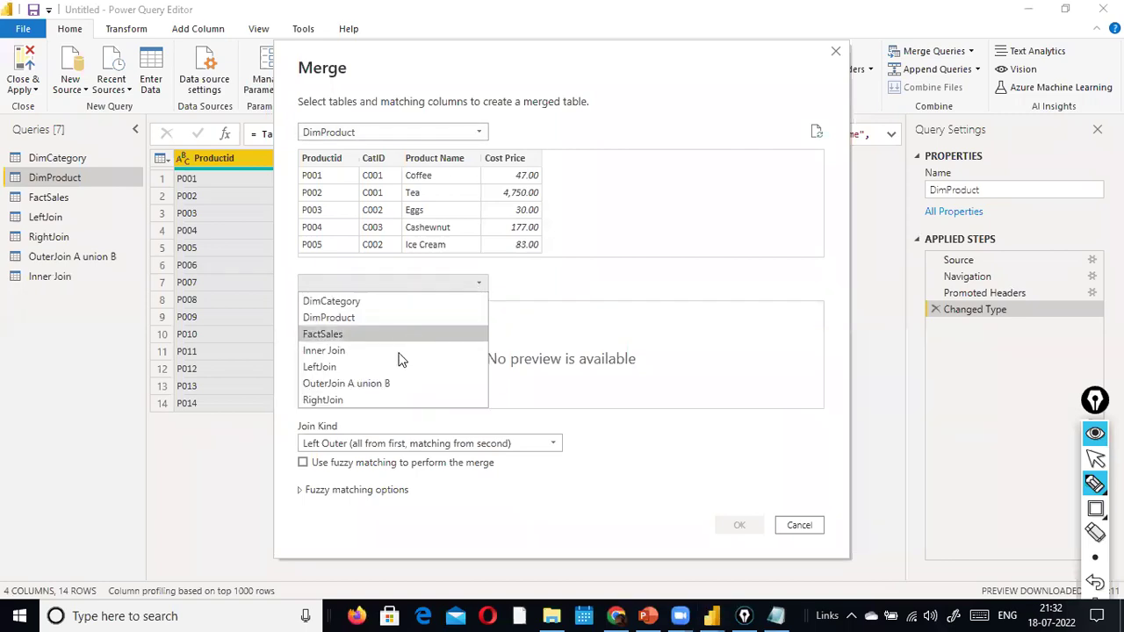
{"action": "left_click", "coordinate": [409, 334]}
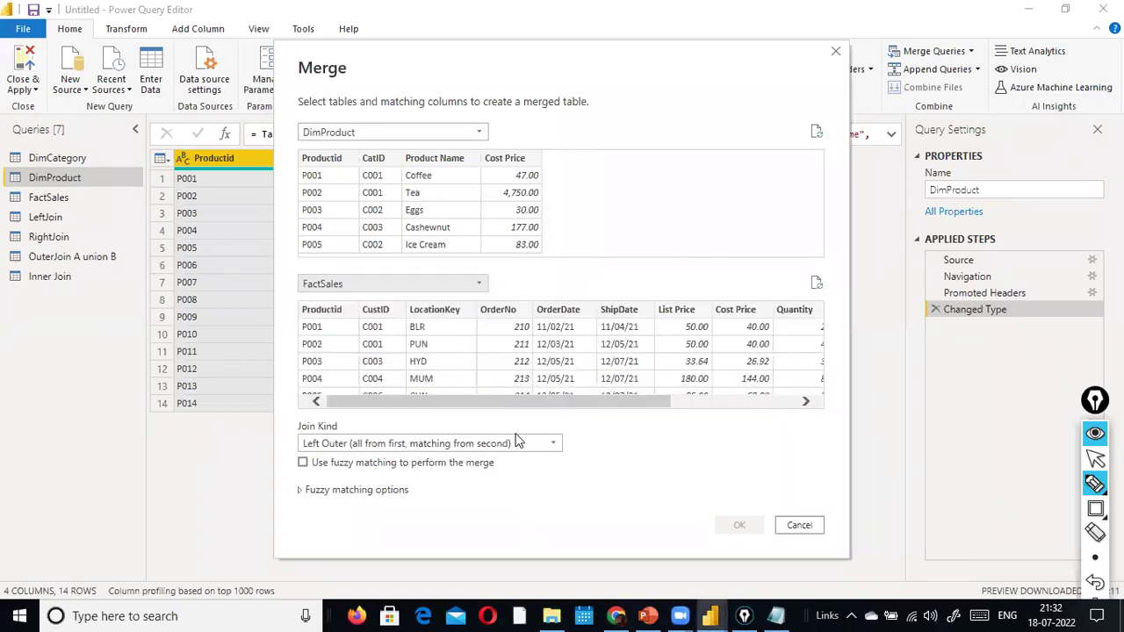
Step: Set the join kind to Left Anti (rows only in first) and match the two tables on their Productid columns
{"action": "left_click", "coordinate": [563, 444]}
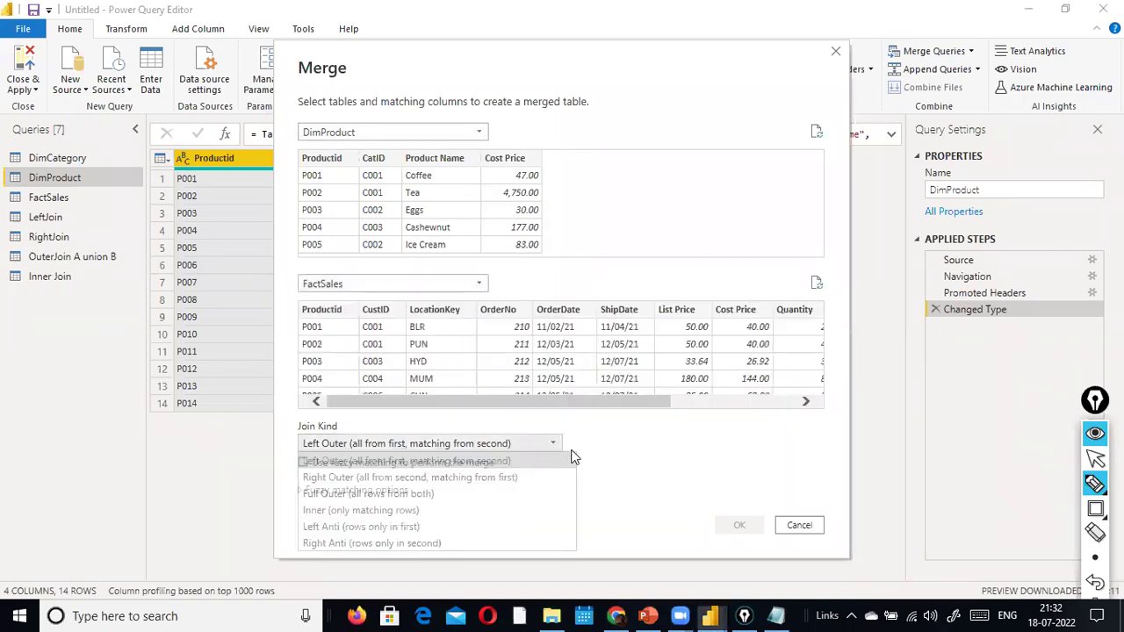
{"action": "left_click", "coordinate": [484, 527]}
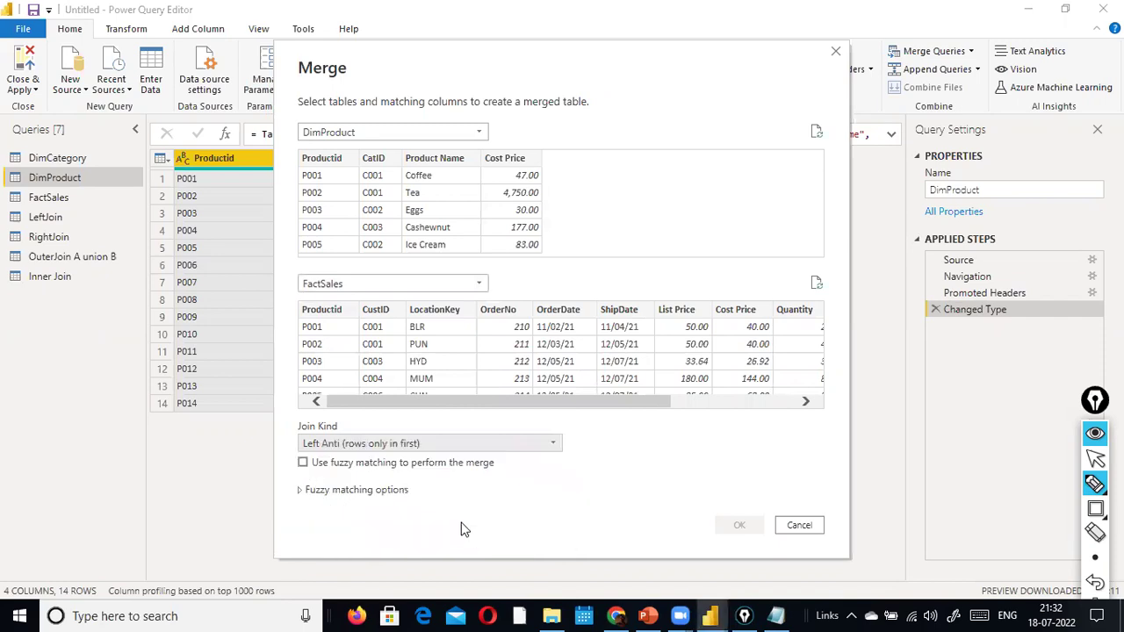
{"action": "left_click", "coordinate": [318, 312]}
{"action": "left_click", "coordinate": [312, 163]}
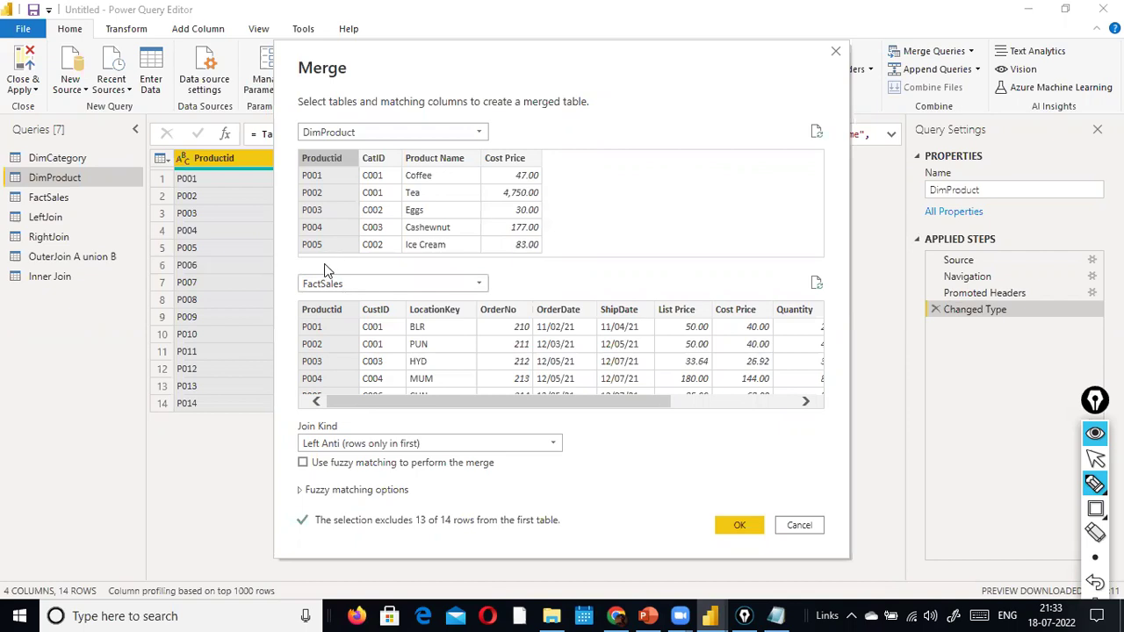
Step: Enable fuzzy matching for the left anti merge, review the fuzzy matching options, and create the merged query
{"action": "left_click", "coordinate": [302, 463]}
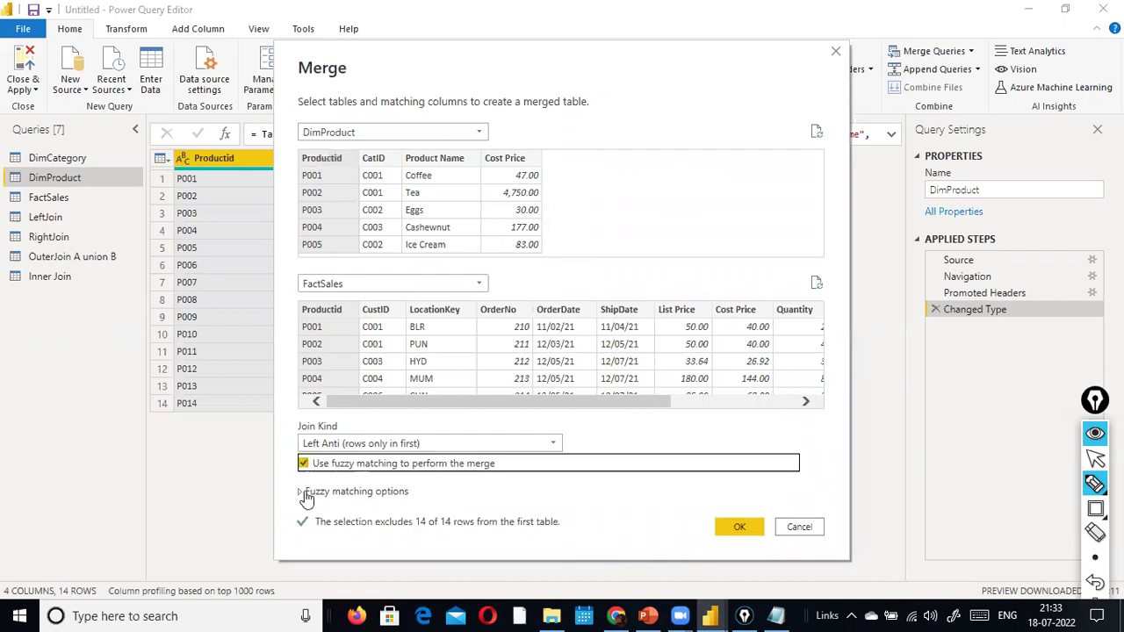
{"action": "left_click", "coordinate": [300, 491]}
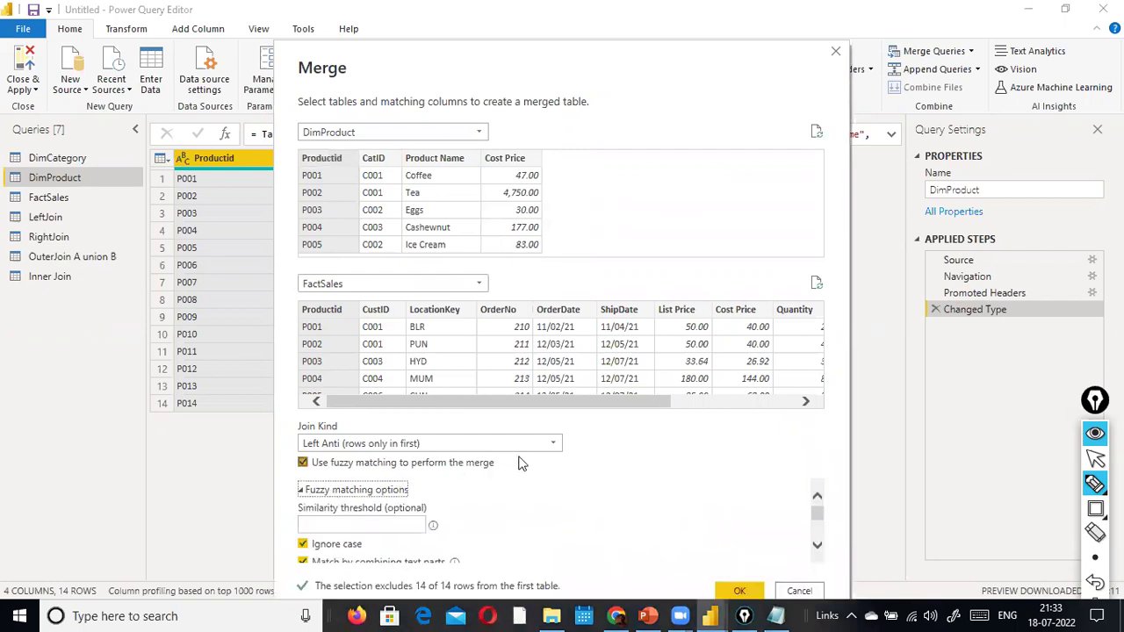
{"action": "scroll", "coordinate": [633, 551], "scroll_direction": "down", "scroll_amount": 1}
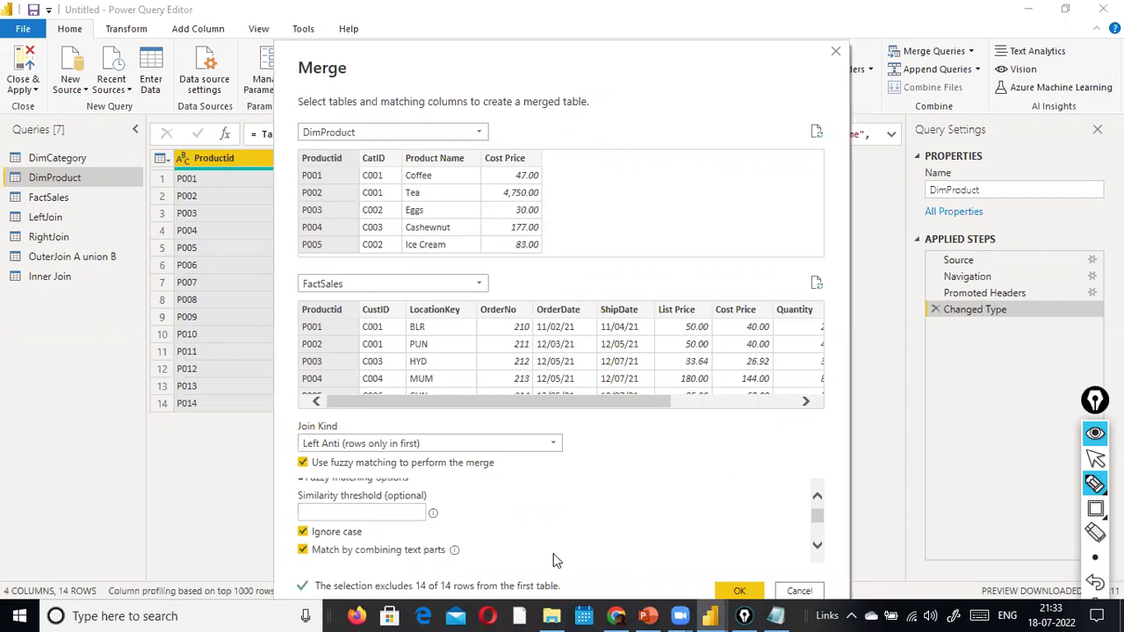
{"action": "scroll", "coordinate": [494, 562], "scroll_direction": "down", "scroll_amount": 2}
{"action": "scroll", "coordinate": [494, 563], "scroll_direction": "down", "scroll_amount": 1}
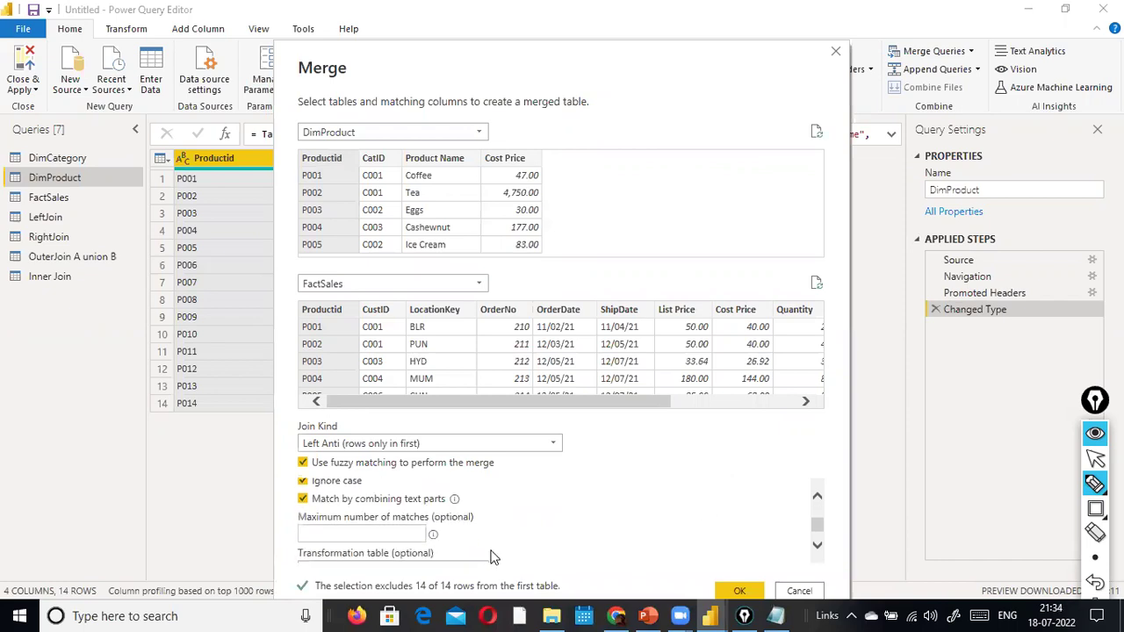
{"action": "scroll", "coordinate": [545, 497], "scroll_direction": "down", "scroll_amount": 2}
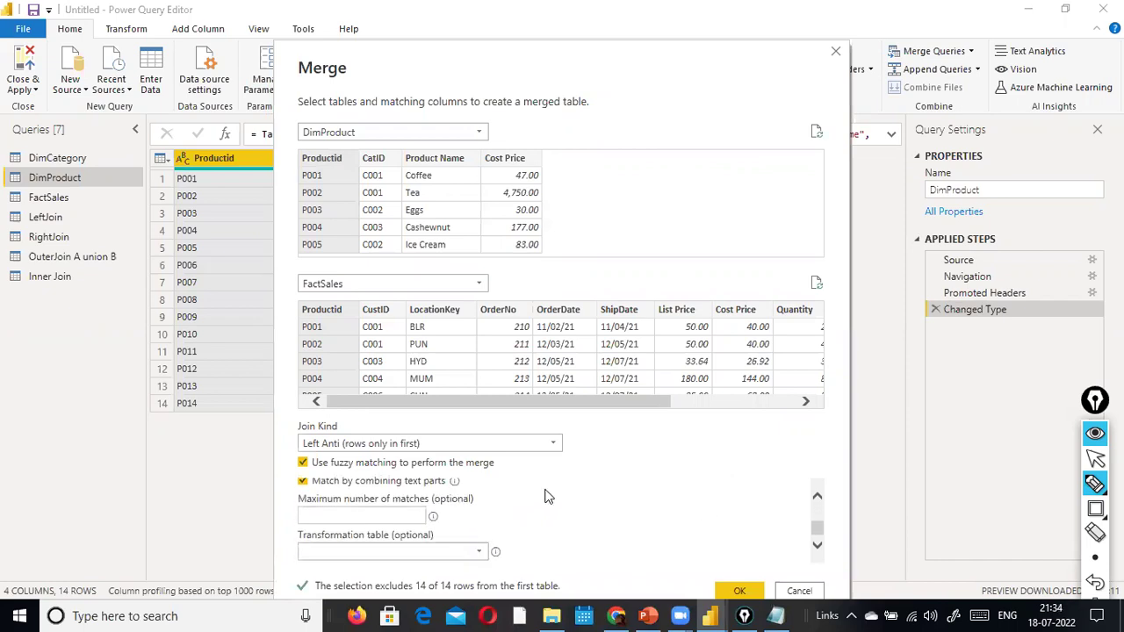
{"action": "scroll", "coordinate": [544, 497], "scroll_direction": "up", "scroll_amount": 1}
{"action": "scroll", "coordinate": [545, 497], "scroll_direction": "up", "scroll_amount": 2}
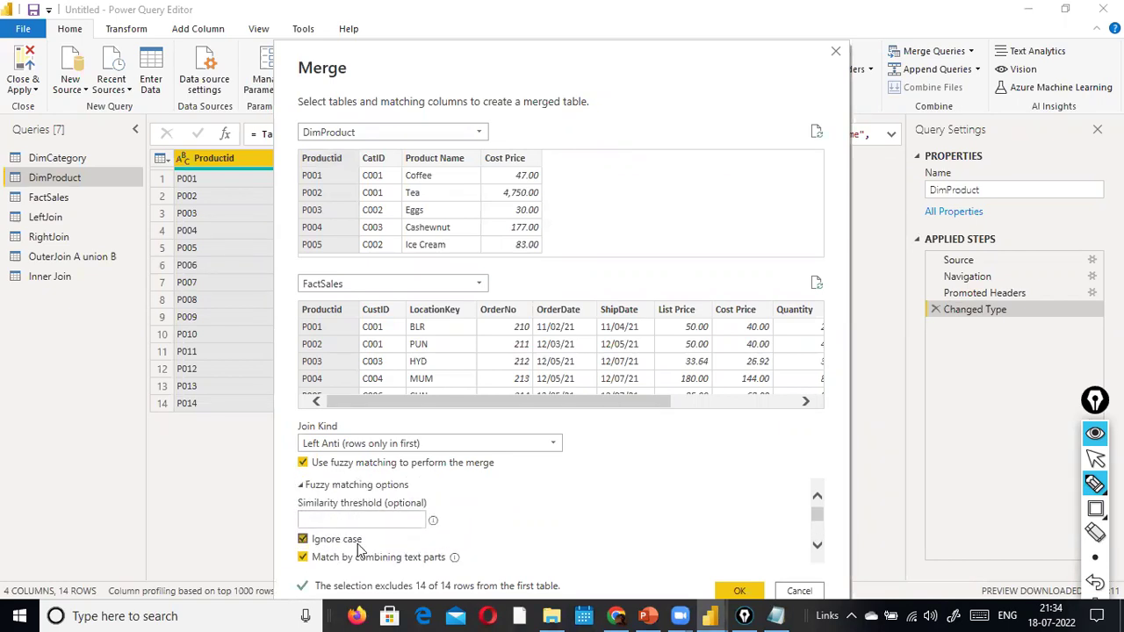
{"action": "left_click", "coordinate": [738, 591]}
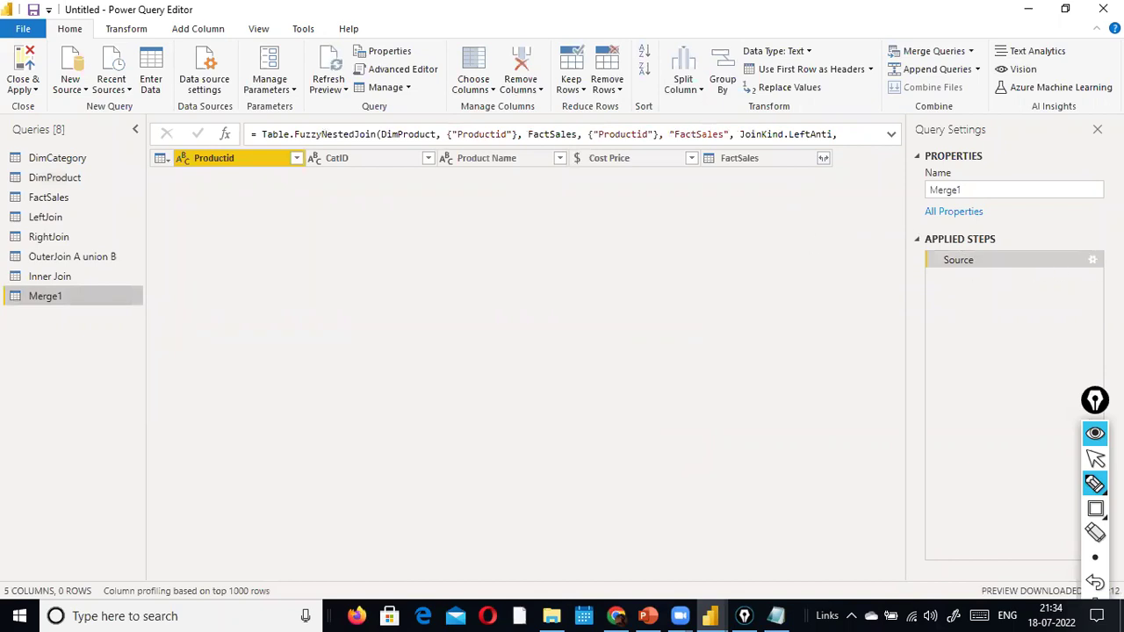
Step: Delete the left anti query created with fuzzy matching
{"action": "right_click", "coordinate": [80, 296]}
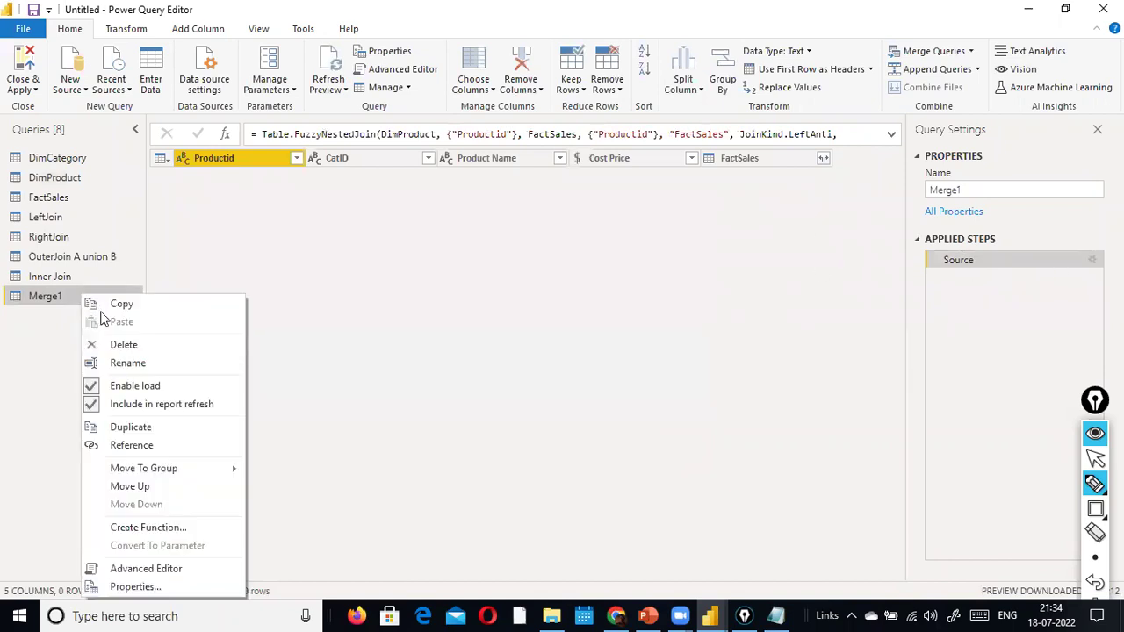
{"action": "left_click", "coordinate": [126, 345]}
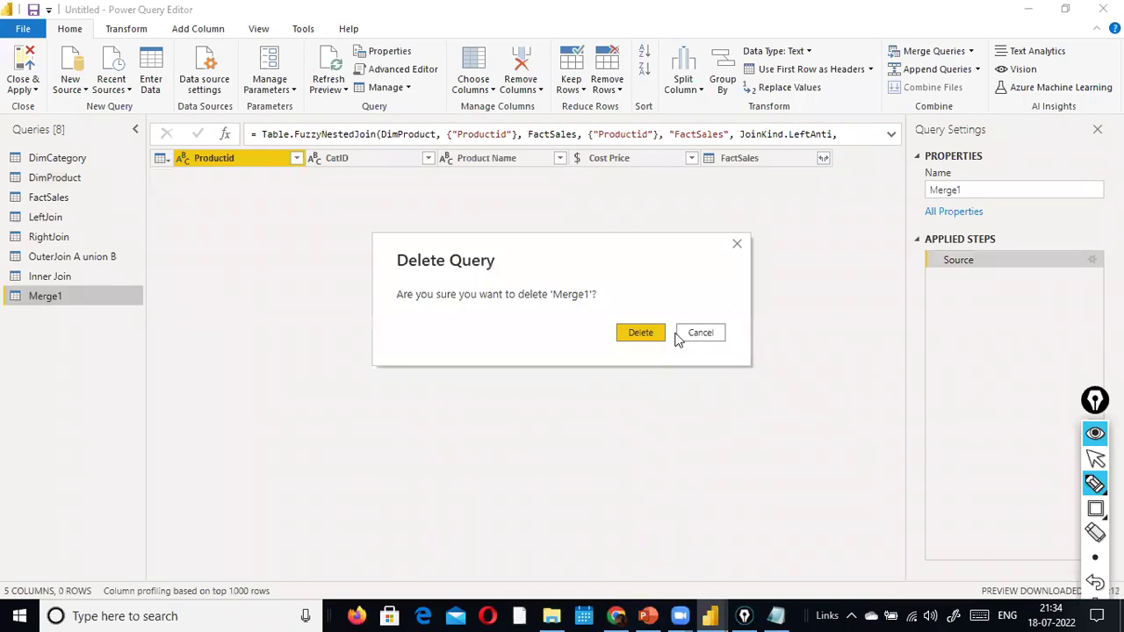
{"action": "left_click", "coordinate": [643, 336]}
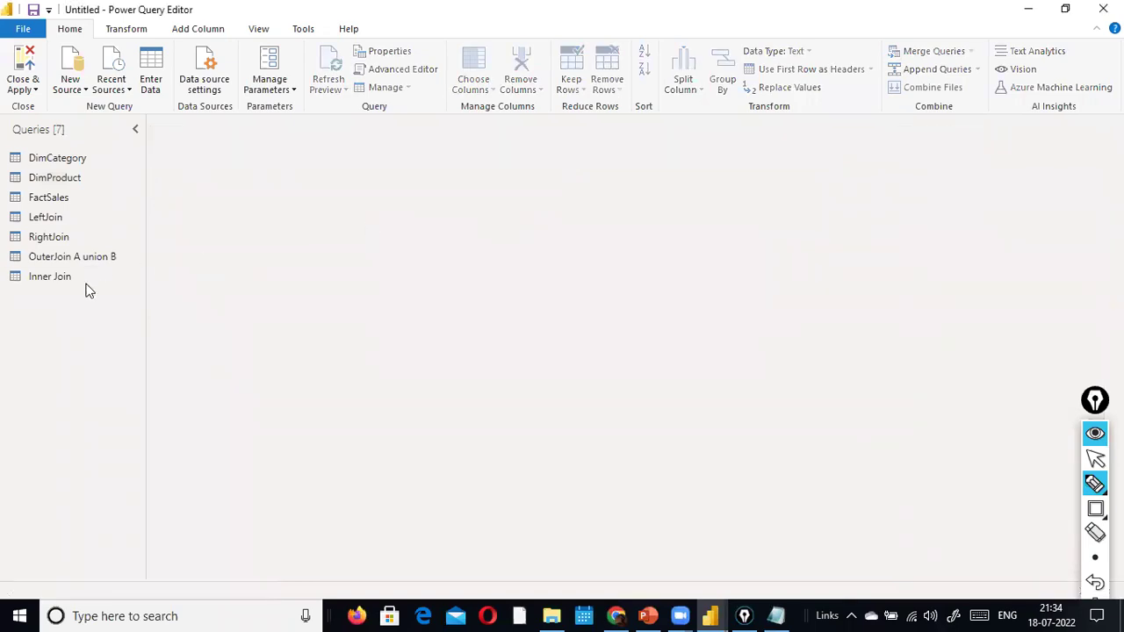
Step: Start a new merged query from DimProduct with FactSales, matching both tables on their Productid columns
{"action": "left_click", "coordinate": [71, 203]}
{"action": "left_click", "coordinate": [92, 182]}
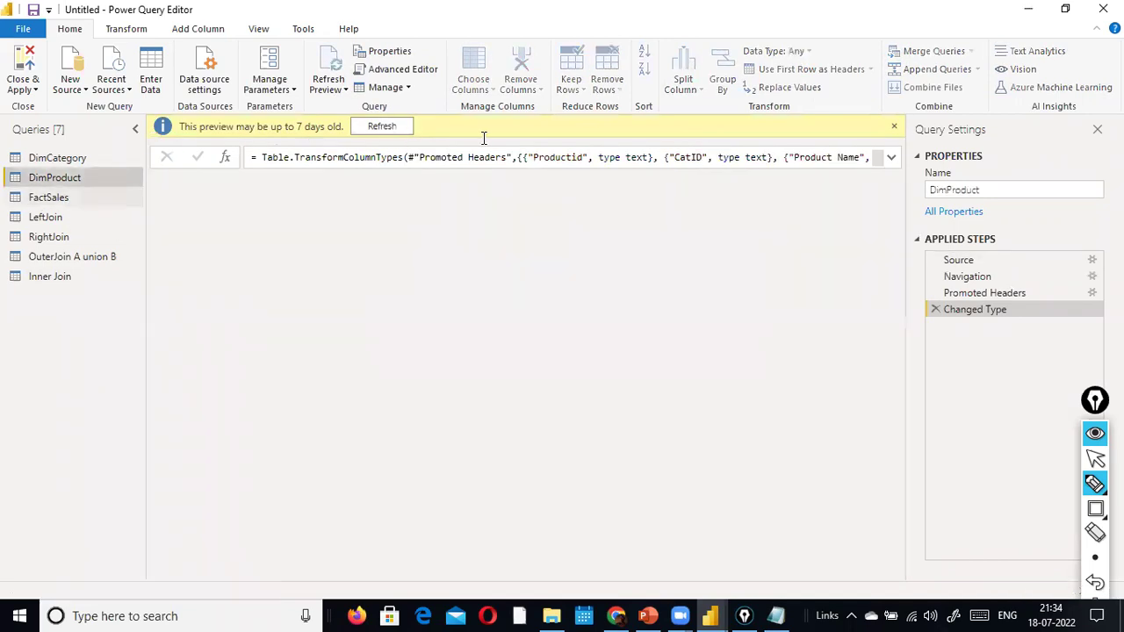
{"action": "left_click", "coordinate": [970, 54]}
{"action": "left_click", "coordinate": [954, 88]}
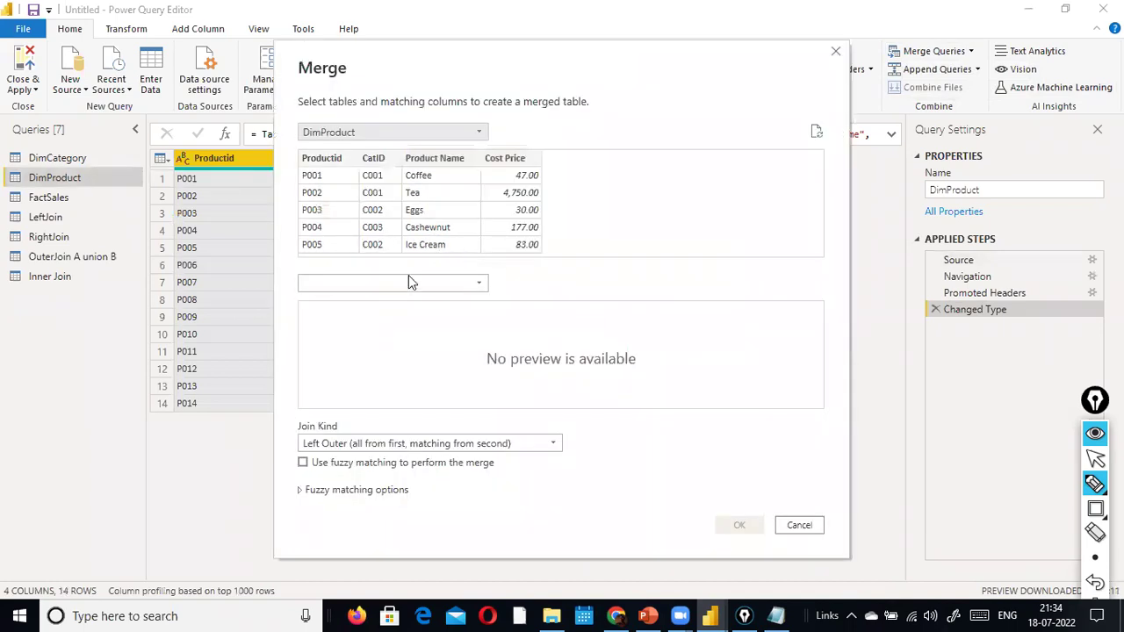
{"action": "left_click", "coordinate": [408, 279]}
{"action": "left_click", "coordinate": [366, 335]}
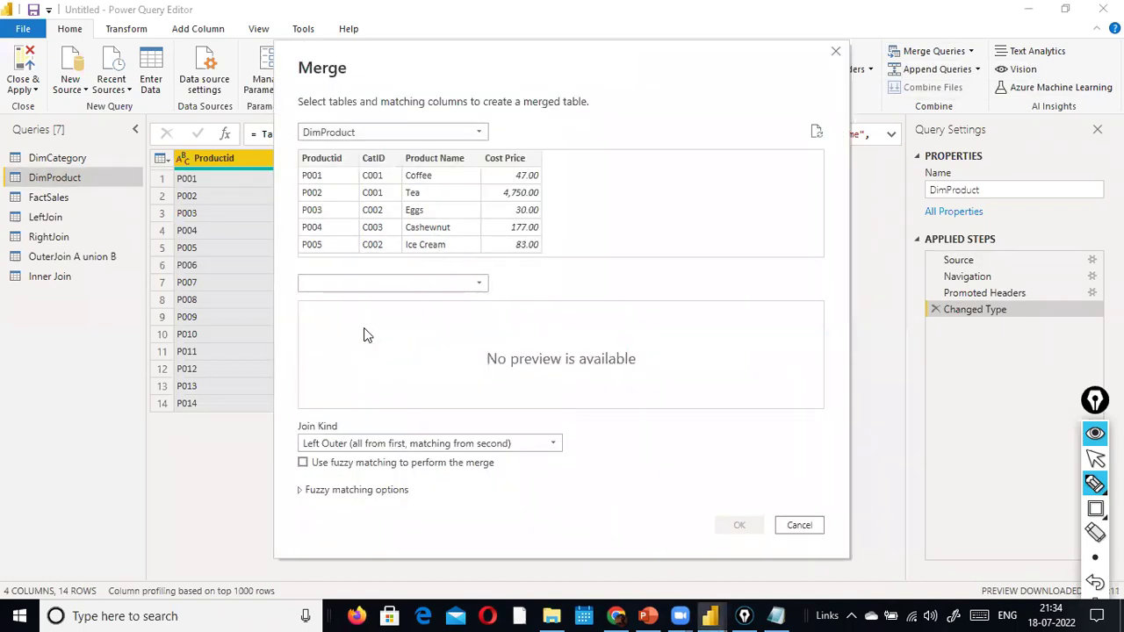
{"action": "left_click", "coordinate": [313, 158]}
{"action": "left_click", "coordinate": [318, 329]}
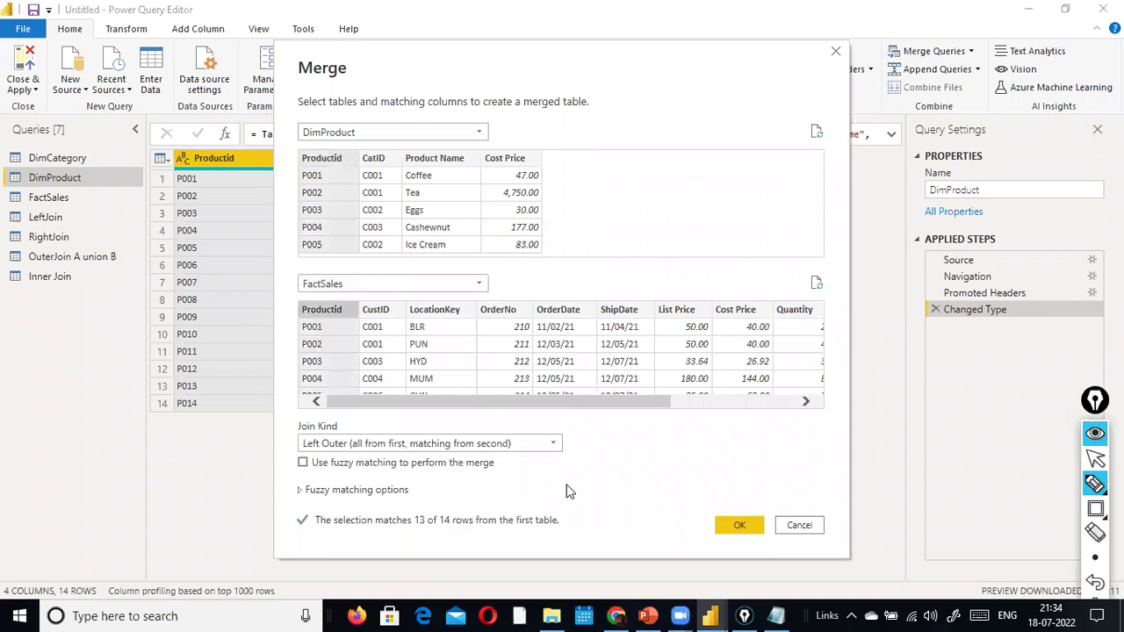
Step: Set the join kind to Inner (only matching rows) and create the merged query
{"action": "left_click", "coordinate": [555, 445]}
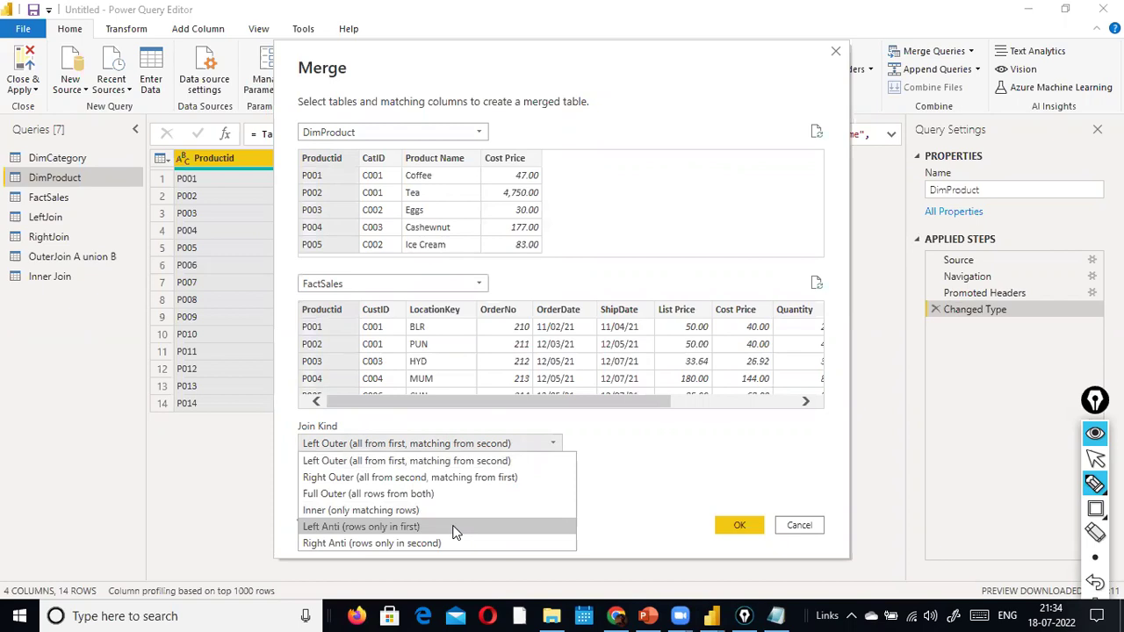
{"action": "left_click", "coordinate": [460, 511]}
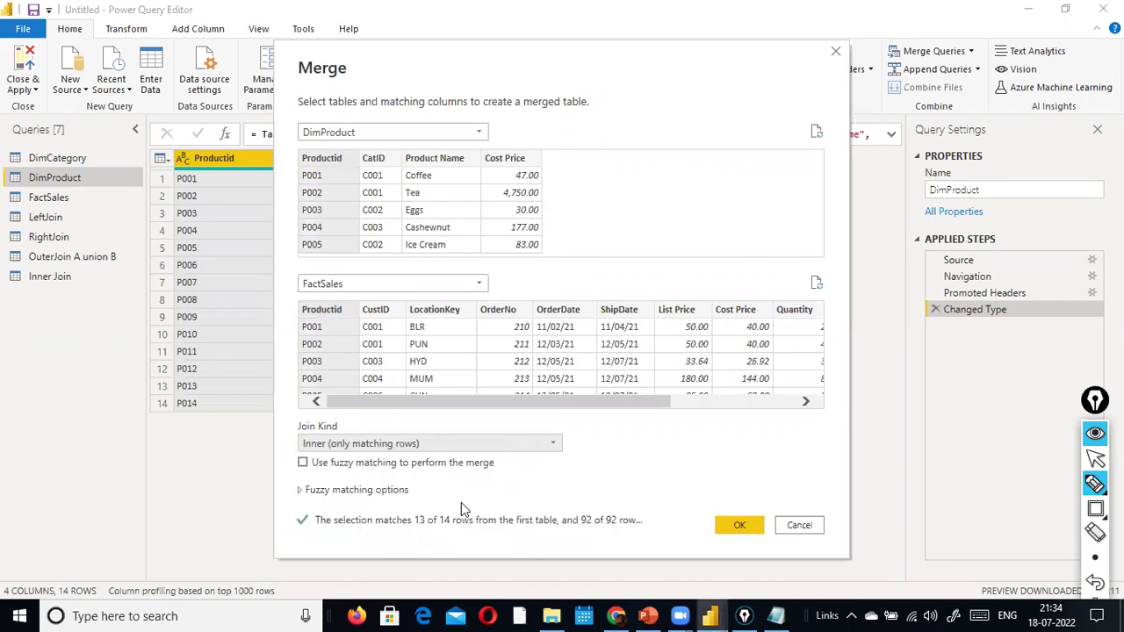
{"action": "left_click", "coordinate": [722, 527]}
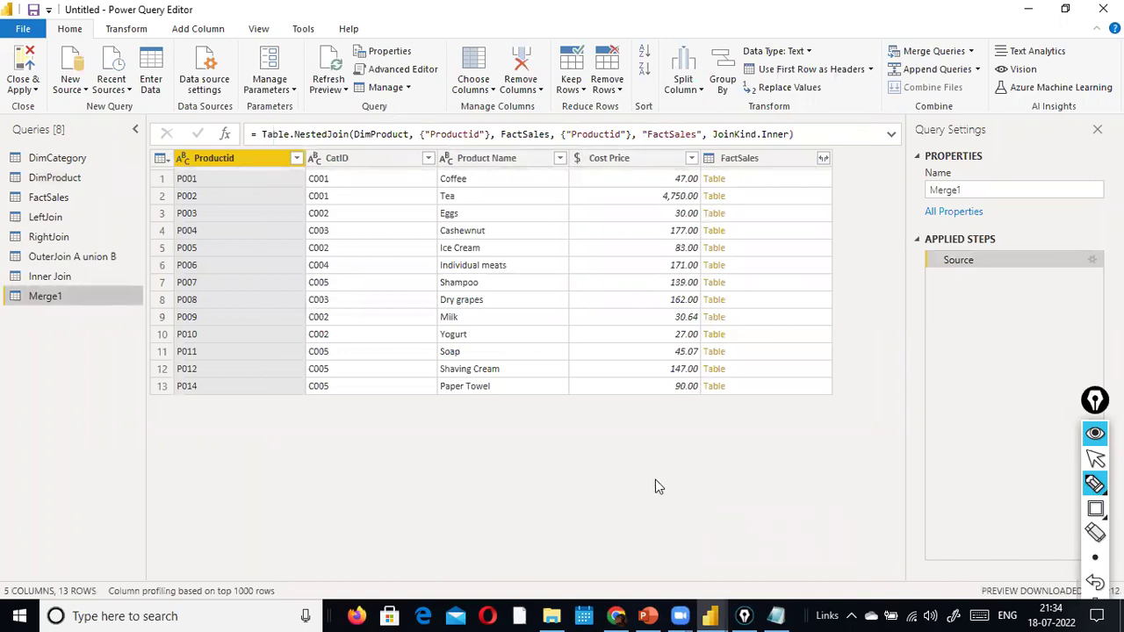
{"action": "right_click", "coordinate": [61, 301]}
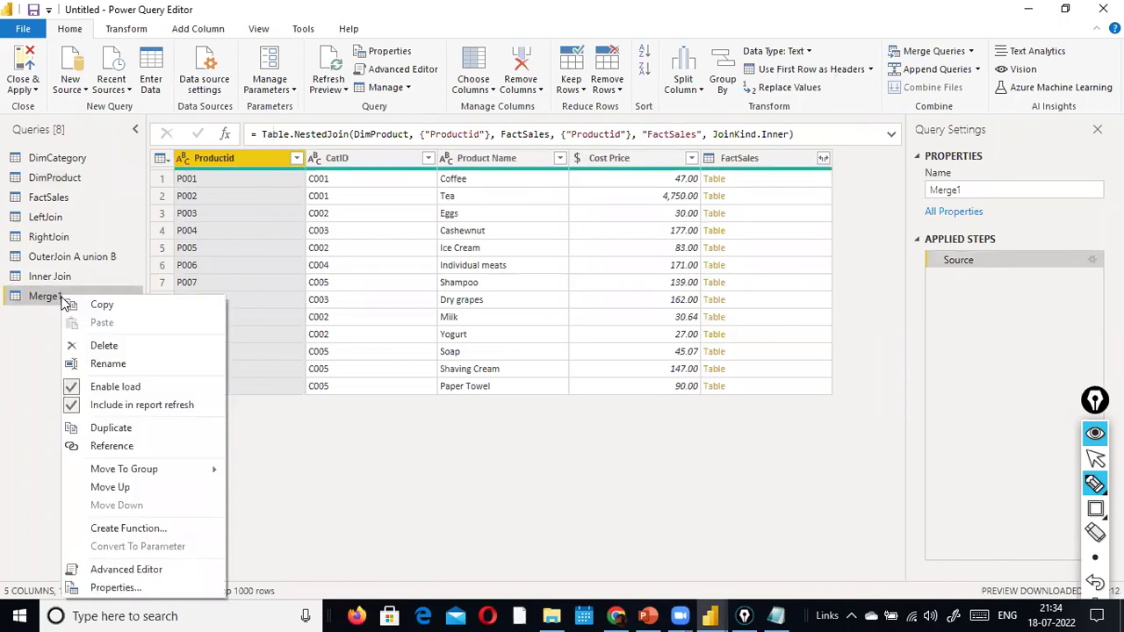
{"action": "left_click", "coordinate": [277, 278]}
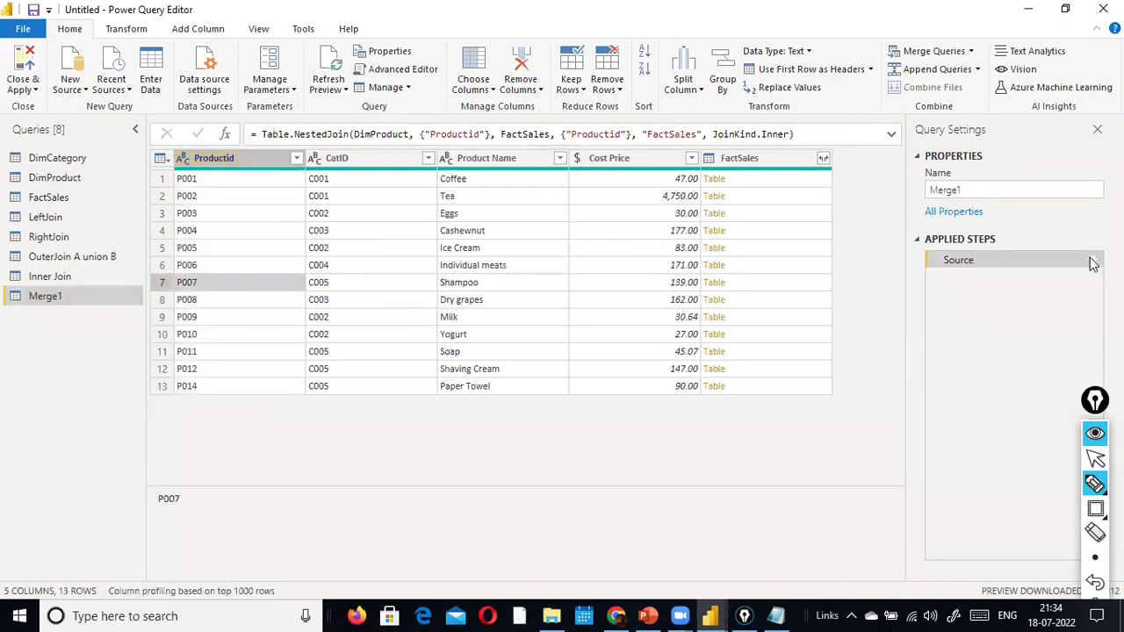
{"action": "right_click", "coordinate": [1093, 261]}
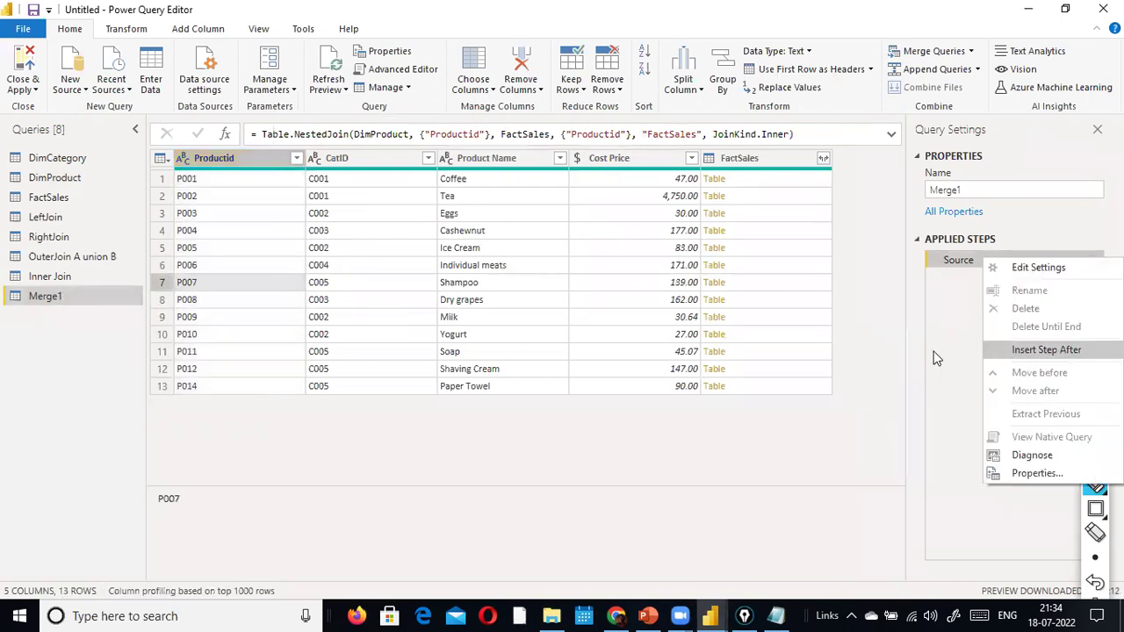
{"action": "left_click", "coordinate": [1036, 265]}
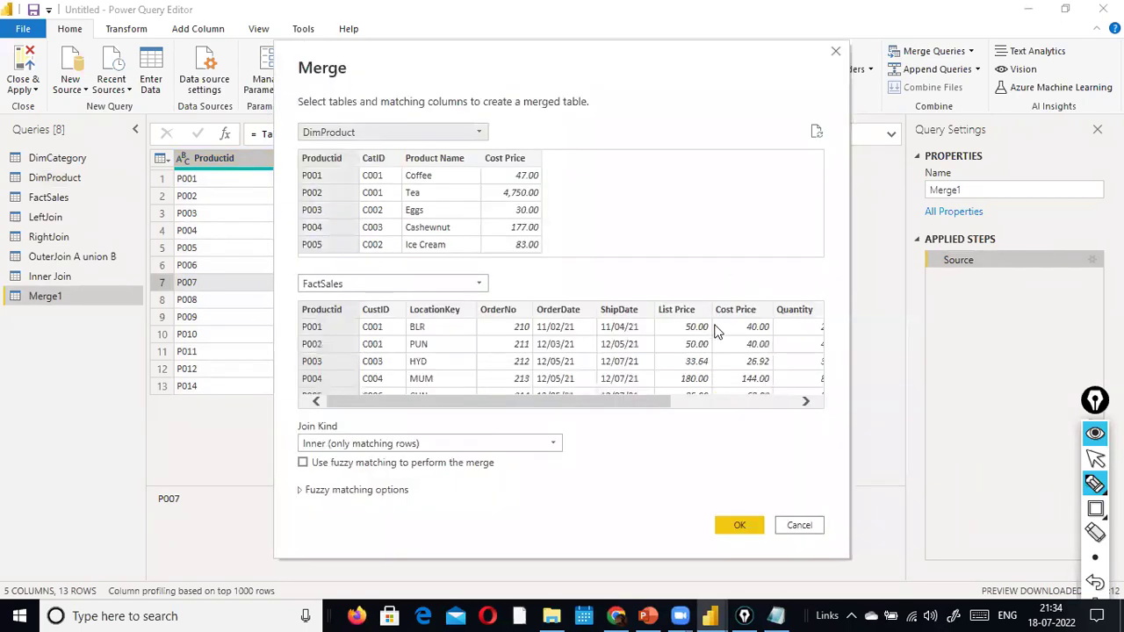
{"action": "left_click", "coordinate": [800, 526]}
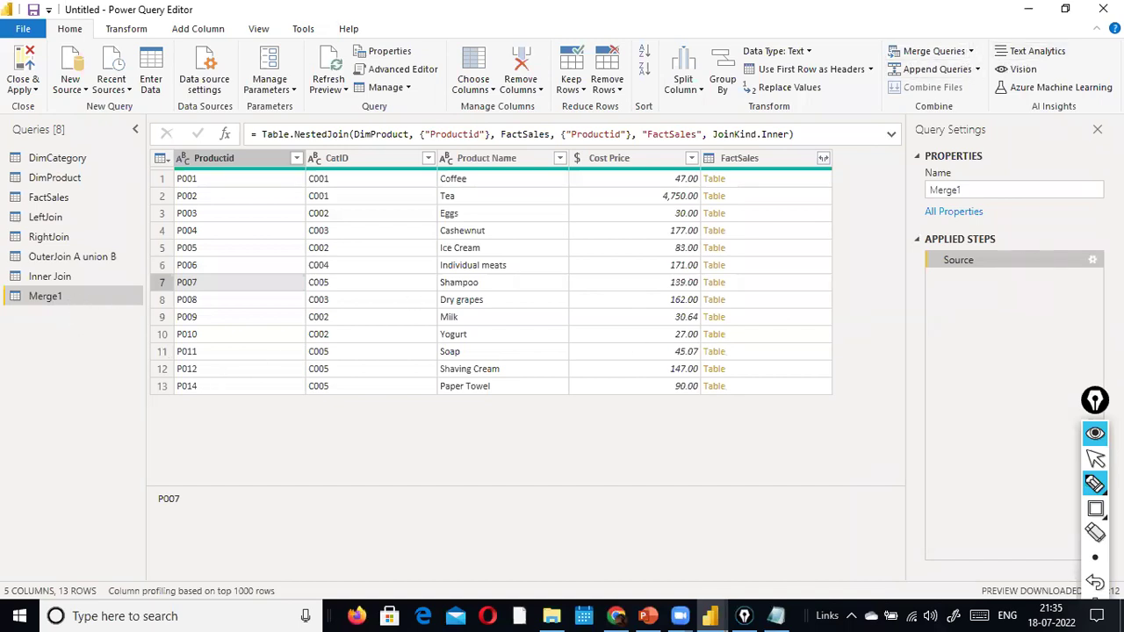
Step: Edit the Source step of the new merged query to use the Left Anti (rows only in first) join kind
{"action": "right_click", "coordinate": [1090, 262]}
{"action": "left_click", "coordinate": [1028, 270]}
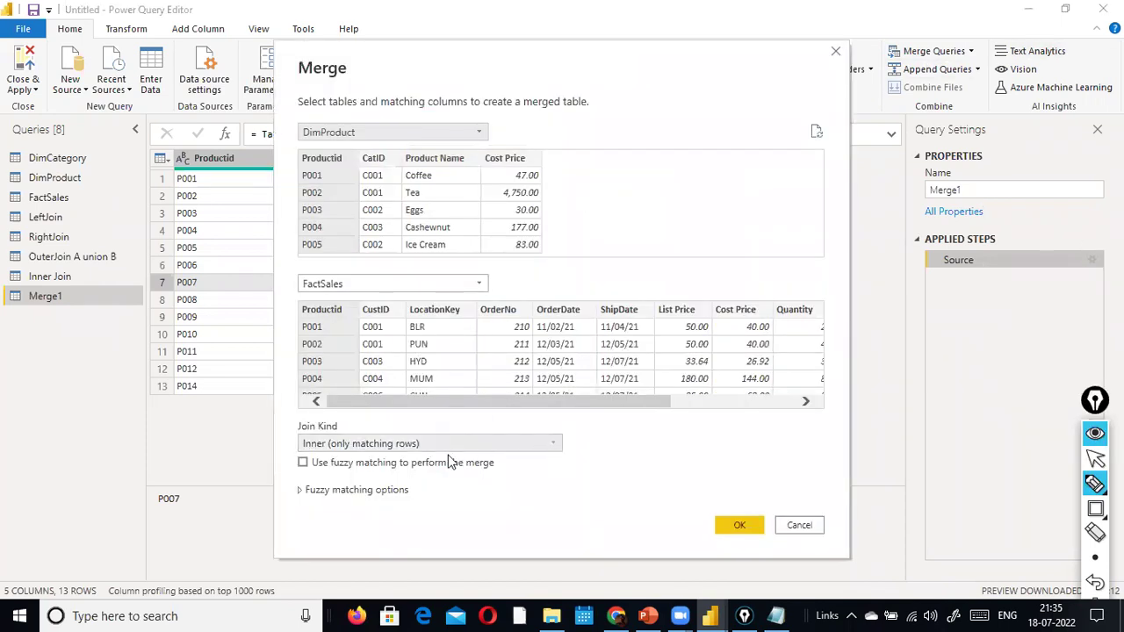
{"action": "left_click", "coordinate": [554, 444]}
{"action": "left_click", "coordinate": [409, 527]}
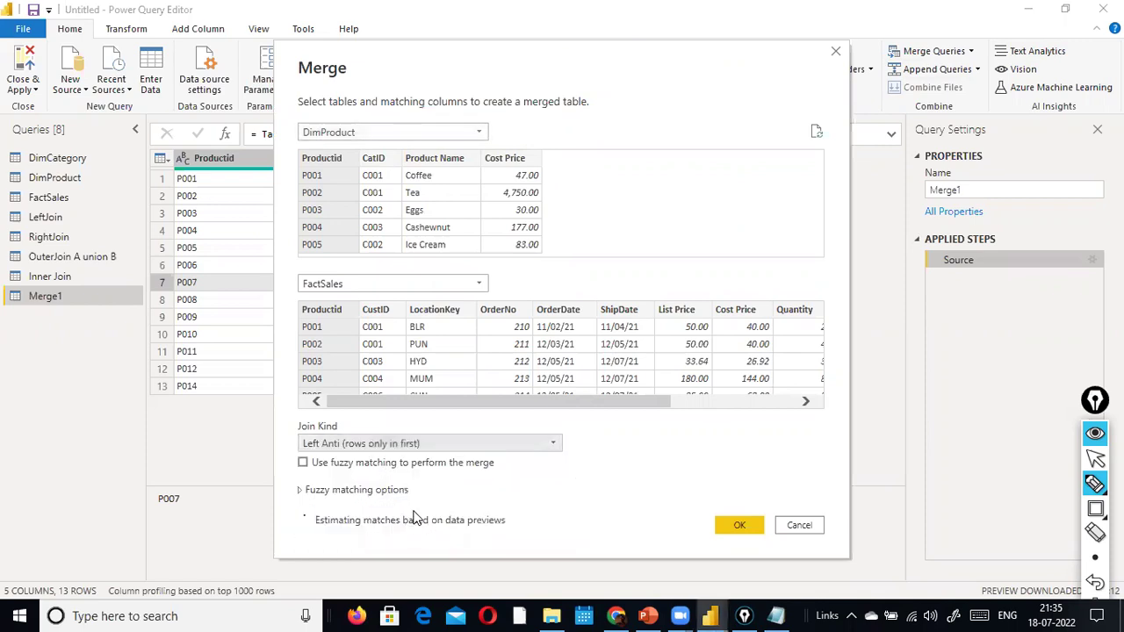
{"action": "left_click", "coordinate": [736, 525]}
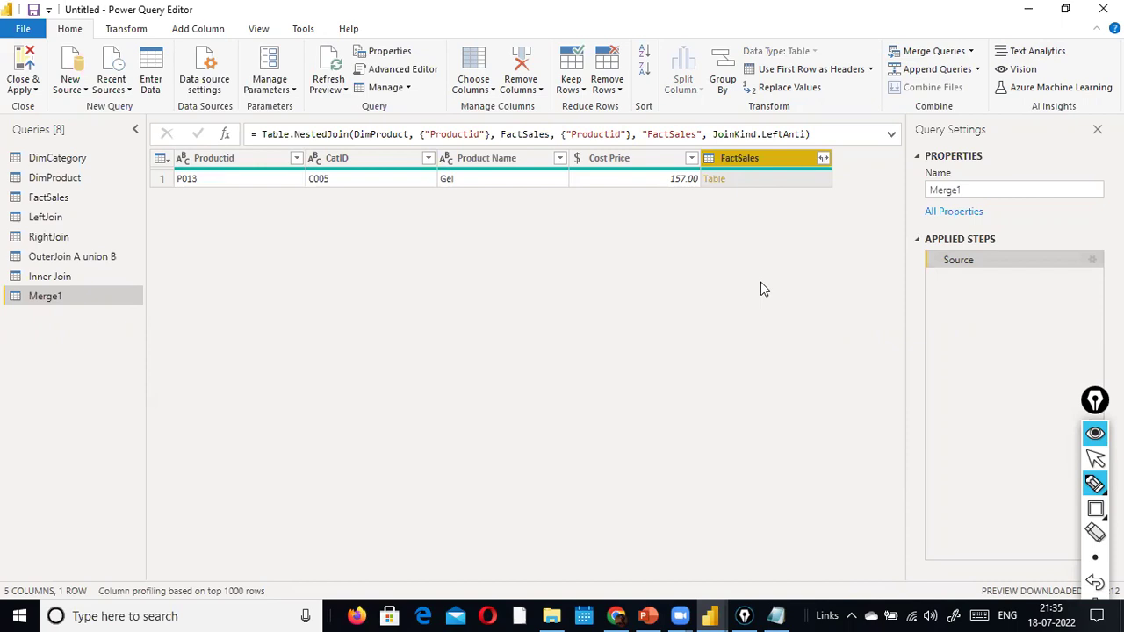
Step: Expand the merged FactSales column into all of its columns, without the original column name as prefix
{"action": "left_click", "coordinate": [823, 160]}
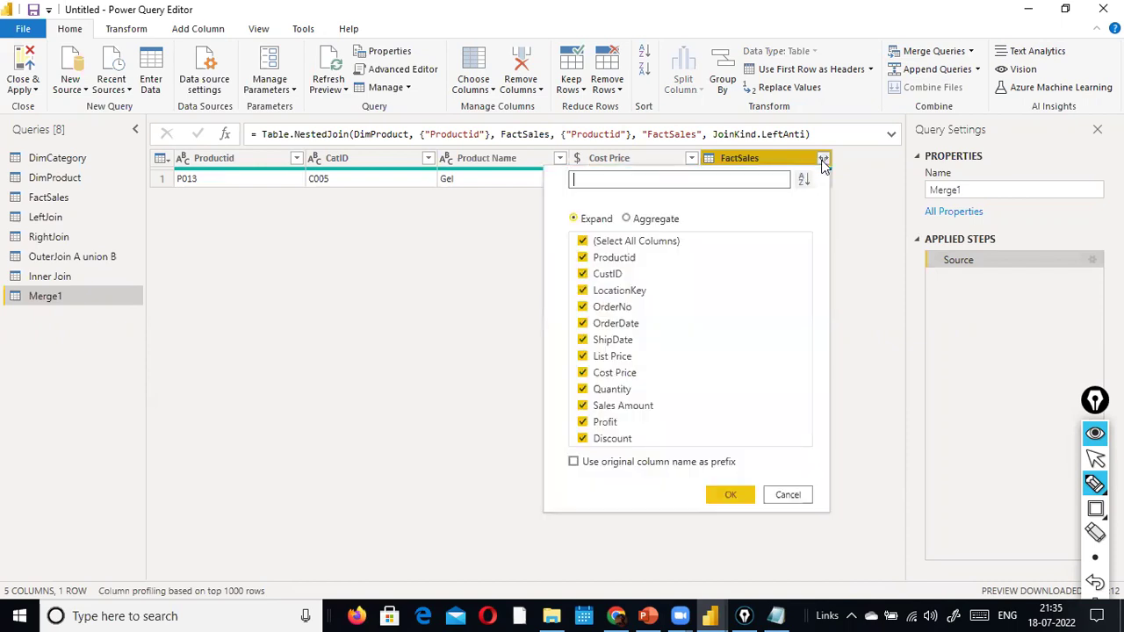
{"action": "left_click", "coordinate": [729, 495]}
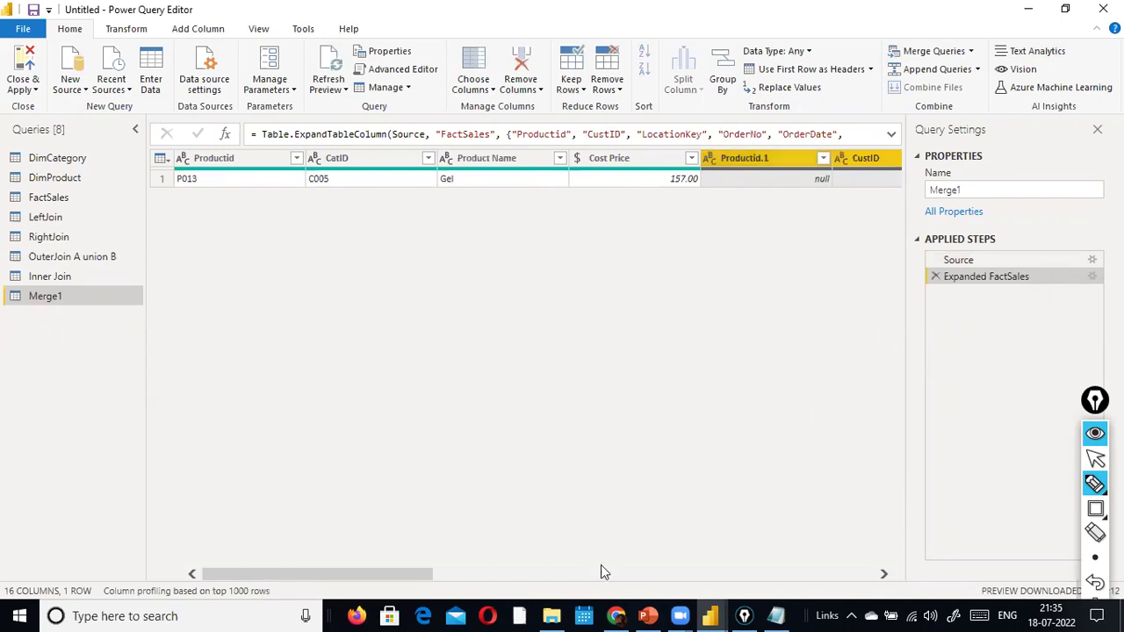
{"action": "left_click_drag", "start_coordinate": [396, 580], "coordinate": [183, 557]}
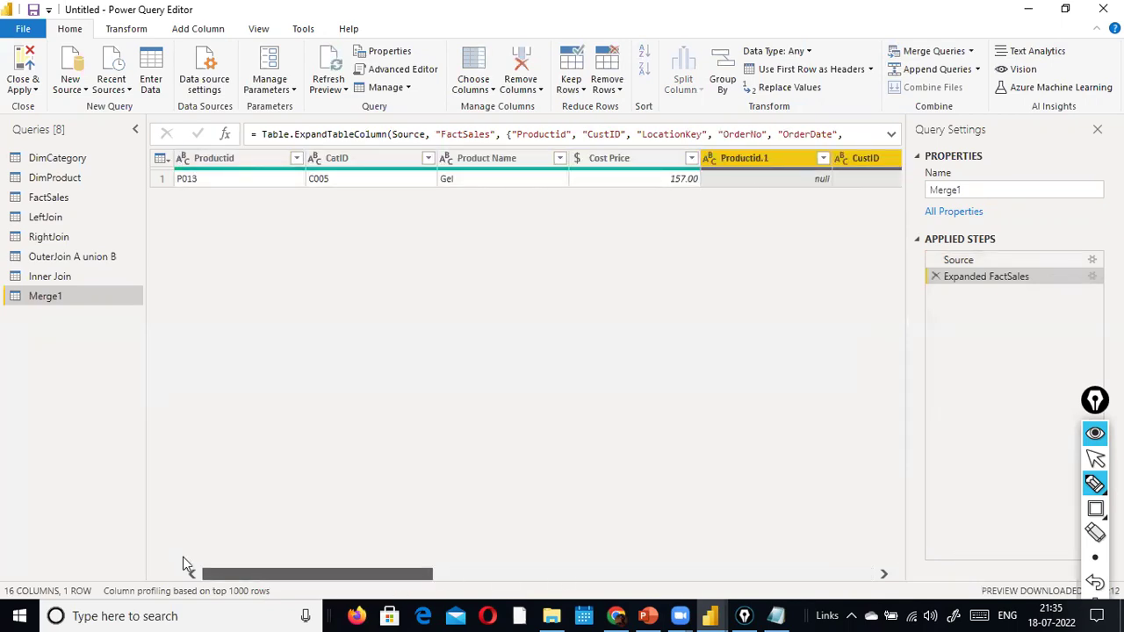
Step: Rename the left anti merged query as LeftAntiJoin
{"action": "right_click", "coordinate": [69, 297]}
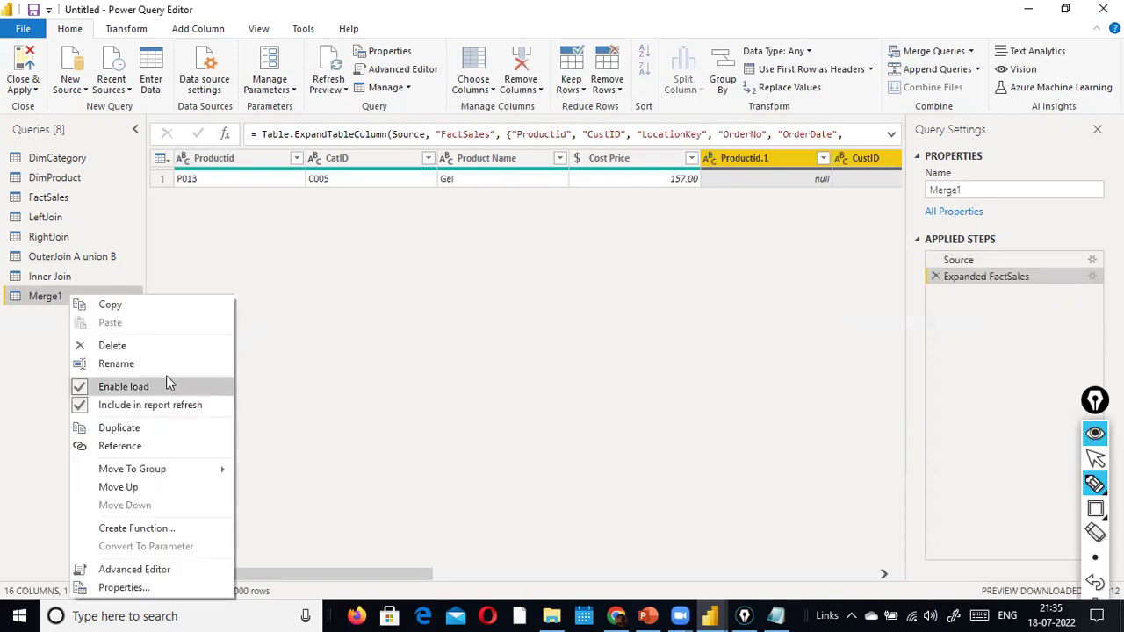
{"action": "left_click", "coordinate": [172, 381]}
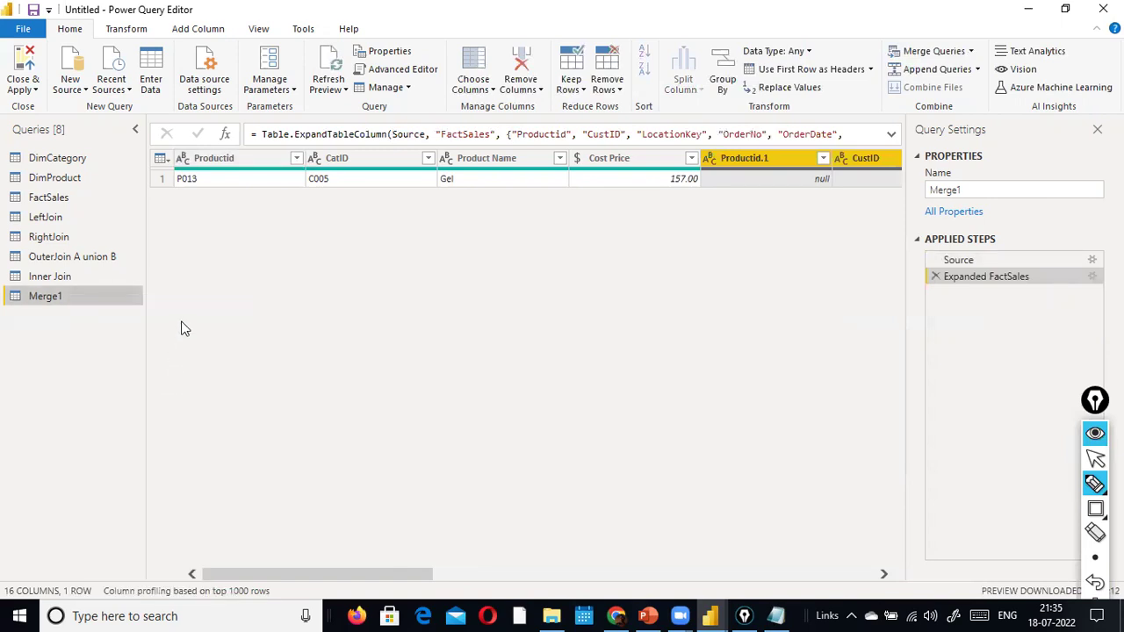
{"action": "right_click", "coordinate": [69, 297]}
{"action": "left_click", "coordinate": [117, 364]}
{"action": "type", "text": "Le"}
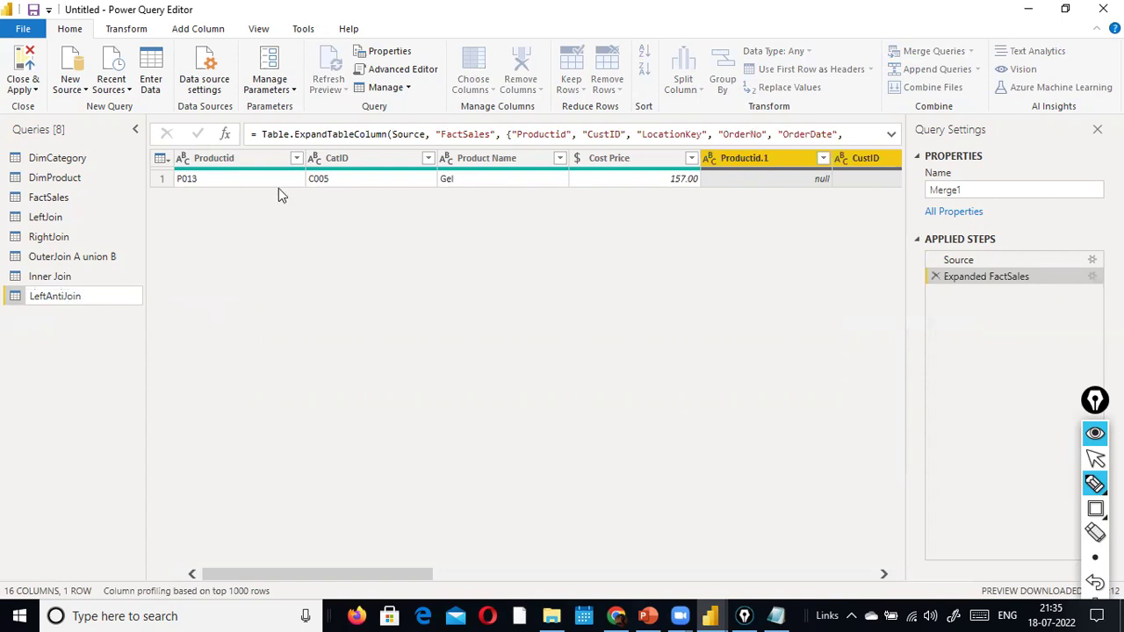
{"action": "type", "text": "ftAntiJoin"}
{"action": "key", "text": "Return"}
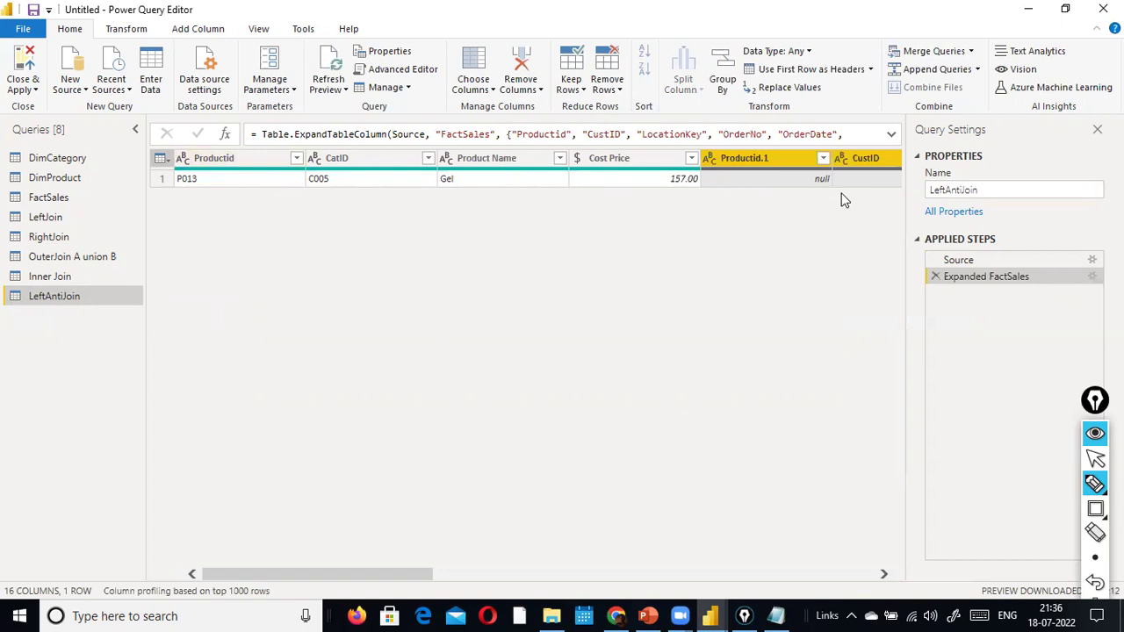
{"action": "left_click_drag", "start_coordinate": [276, 571], "coordinate": [734, 538]}
{"action": "mouse_move", "coordinate": [252, 576]}
{"action": "left_mouse_down"}
{"action": "mouse_move", "coordinate": [773, 585]}
{"action": "mouse_move", "coordinate": [256, 535]}
{"action": "mouse_move", "coordinate": [256, 567]}
{"action": "left_mouse_up"}
{"action": "left_click_drag", "start_coordinate": [612, 528], "coordinate": [101, 515]}
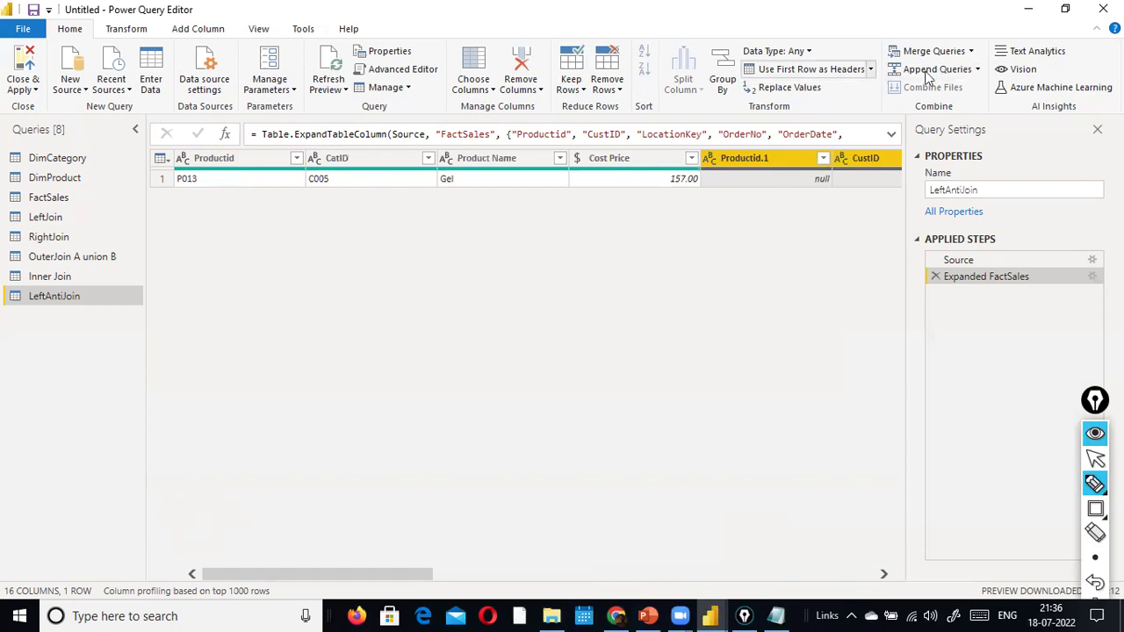
Step: Start another new merged query from DimProduct, with FactSales as the second table
{"action": "left_click", "coordinate": [62, 178]}
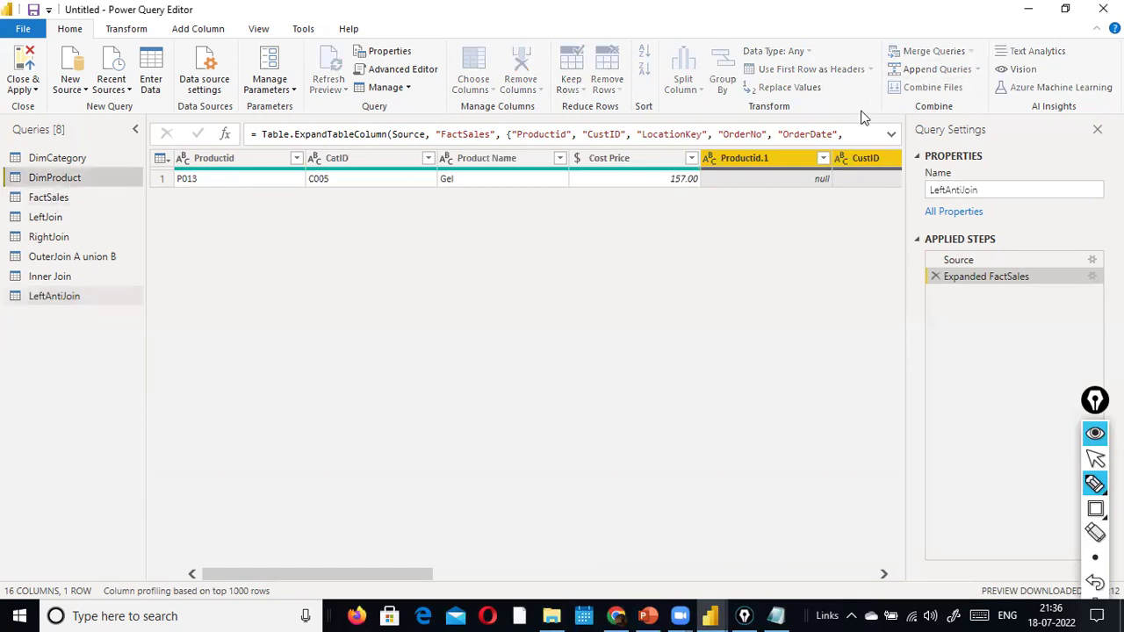
{"action": "left_click", "coordinate": [971, 51]}
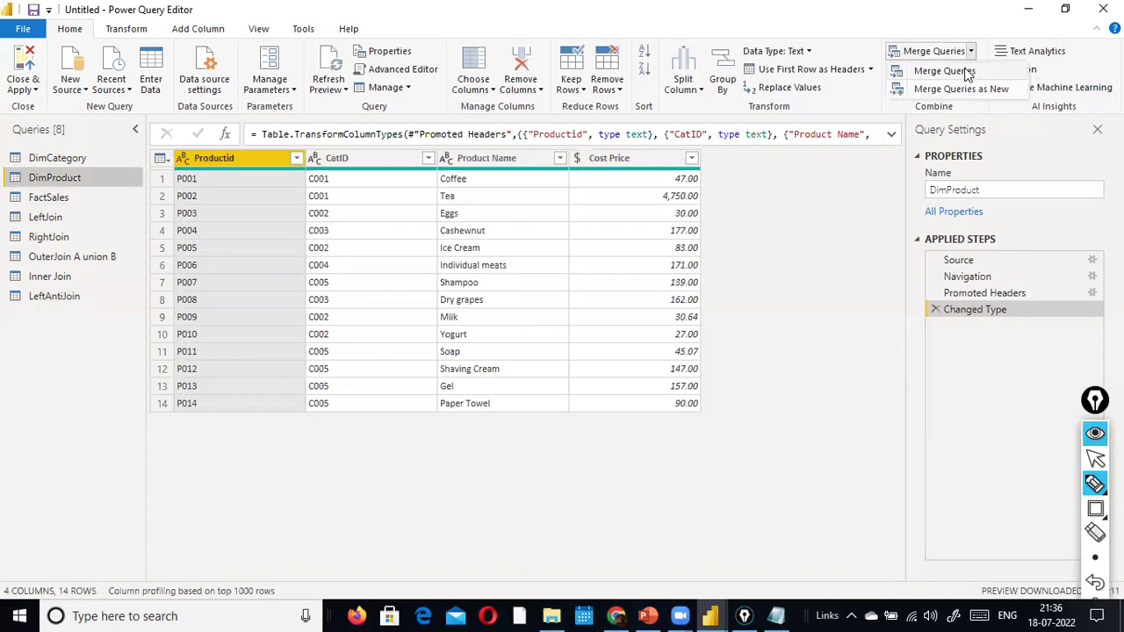
{"action": "left_click", "coordinate": [957, 87]}
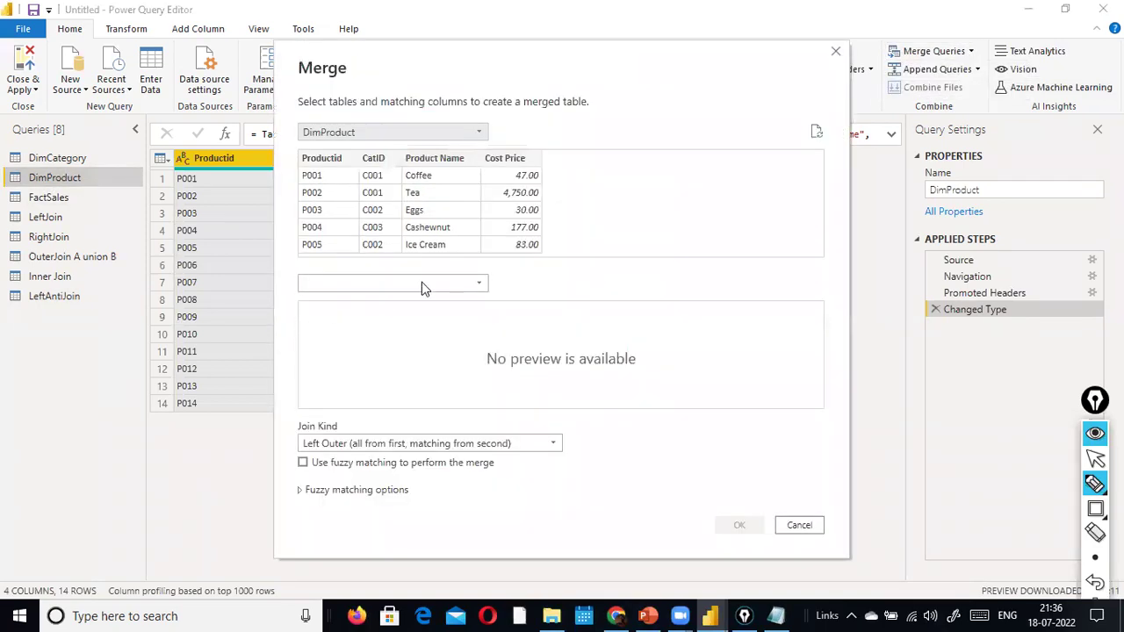
{"action": "left_click", "coordinate": [475, 284]}
{"action": "left_click", "coordinate": [381, 337]}
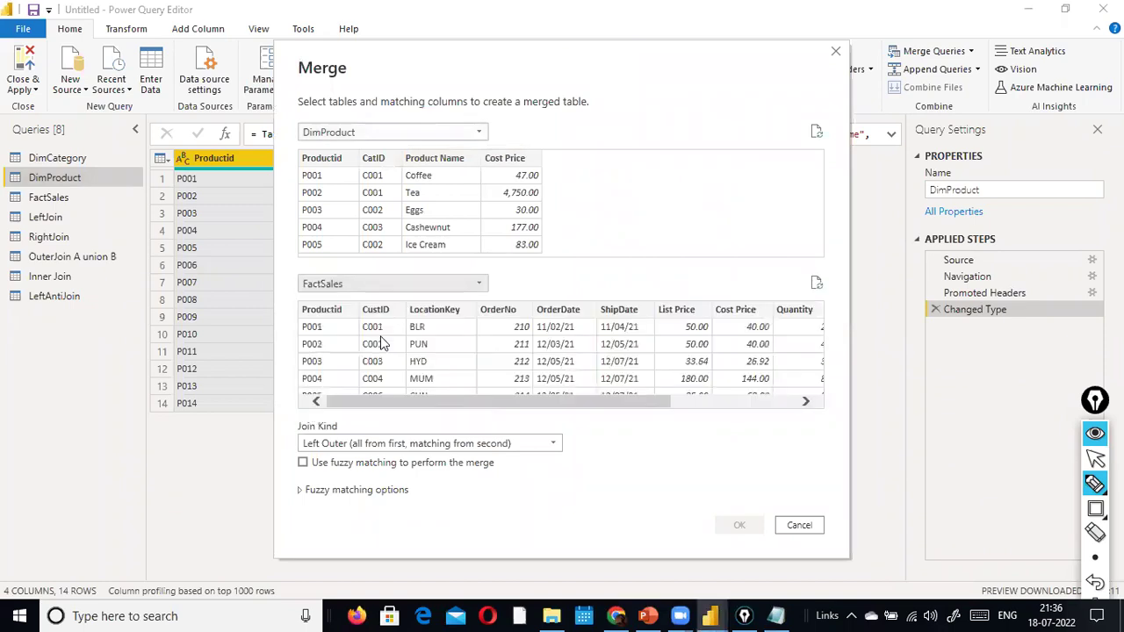
Step: Set the join kind to Right Anti (rows only in second), match the tables on Productid, and create the merged query
{"action": "left_click", "coordinate": [553, 448]}
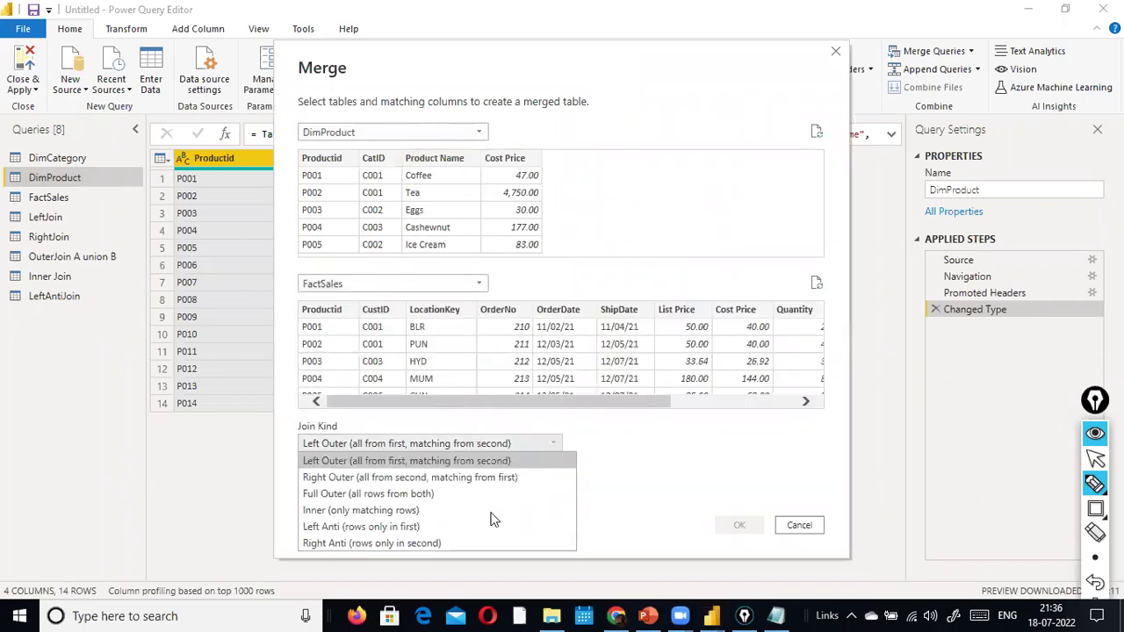
{"action": "left_click", "coordinate": [439, 540]}
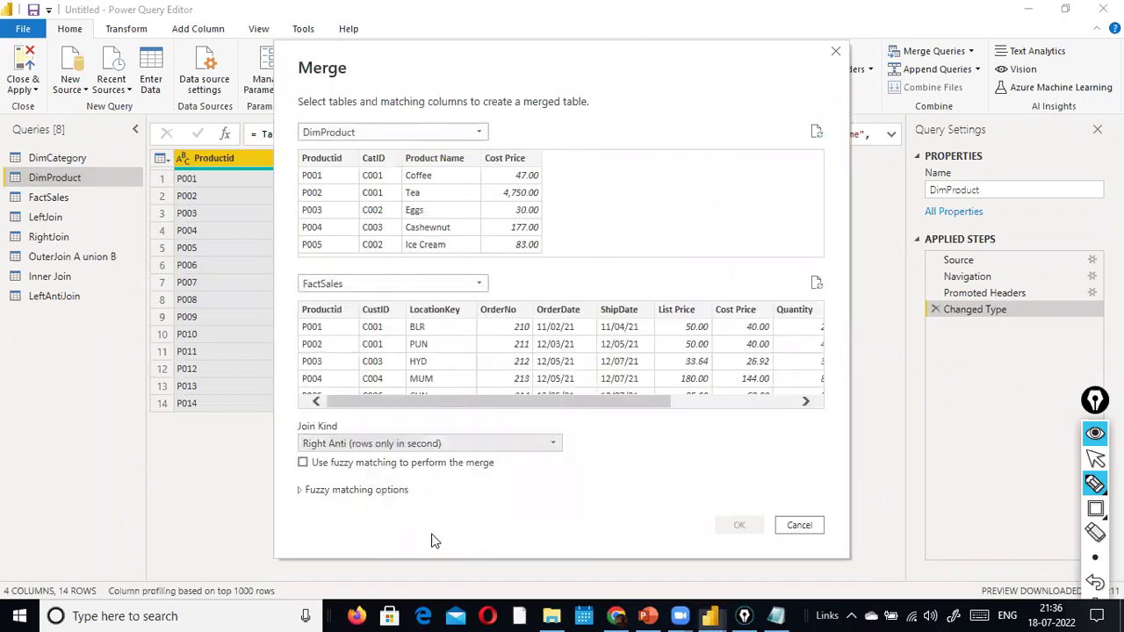
{"action": "left_click", "coordinate": [338, 313]}
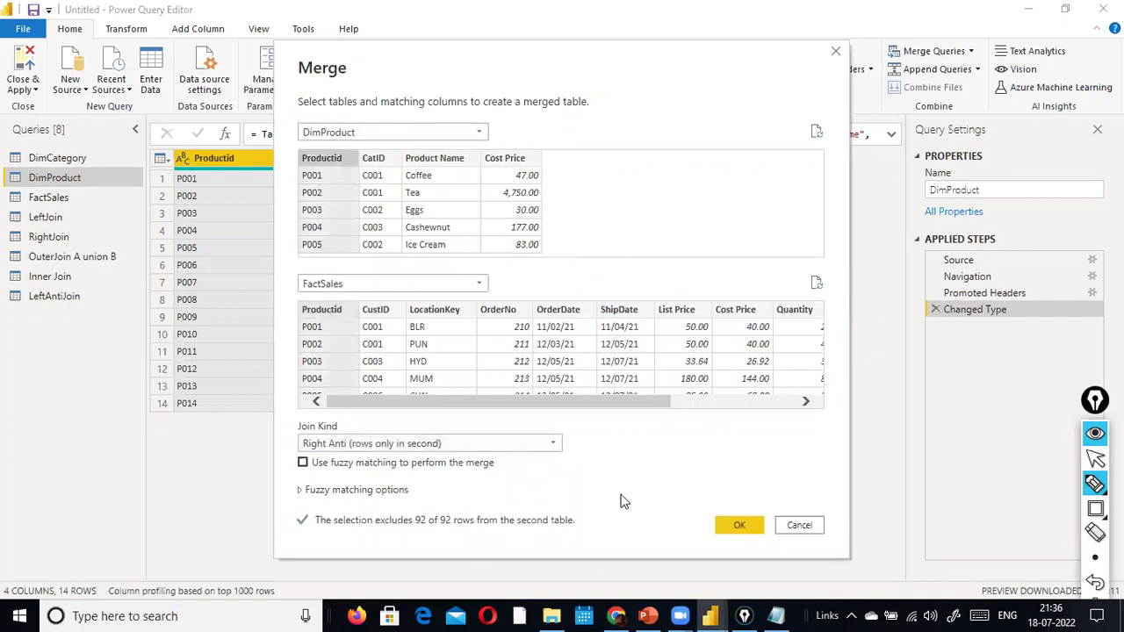
{"action": "left_click", "coordinate": [733, 527]}
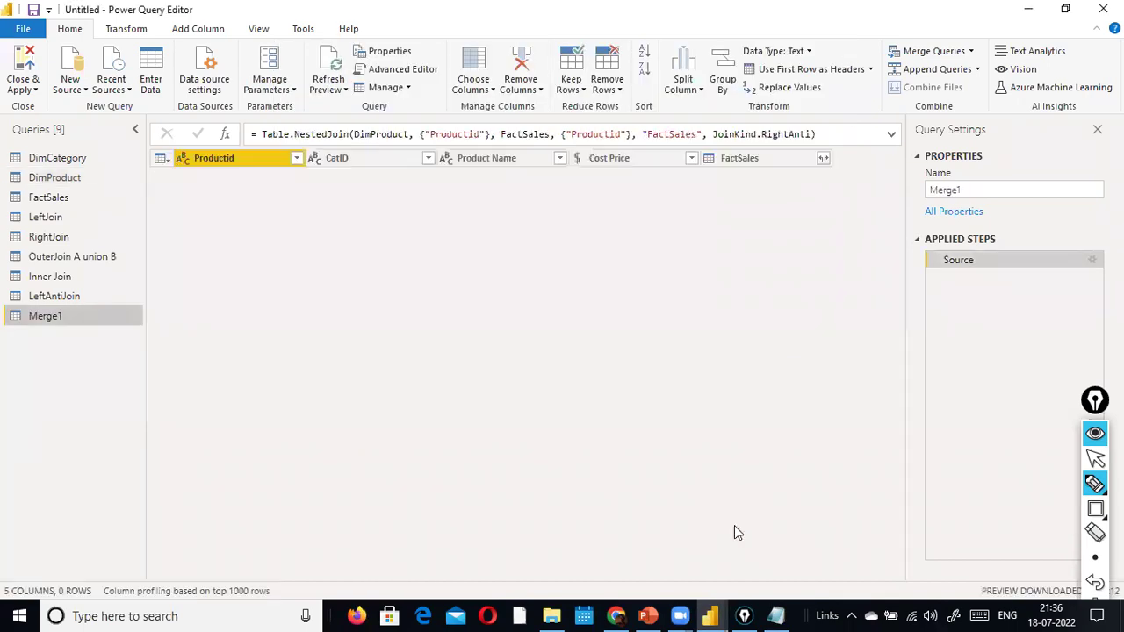
Step: Rename the right anti merged query as RightAntiJoin
{"action": "right_click", "coordinate": [19, 321]}
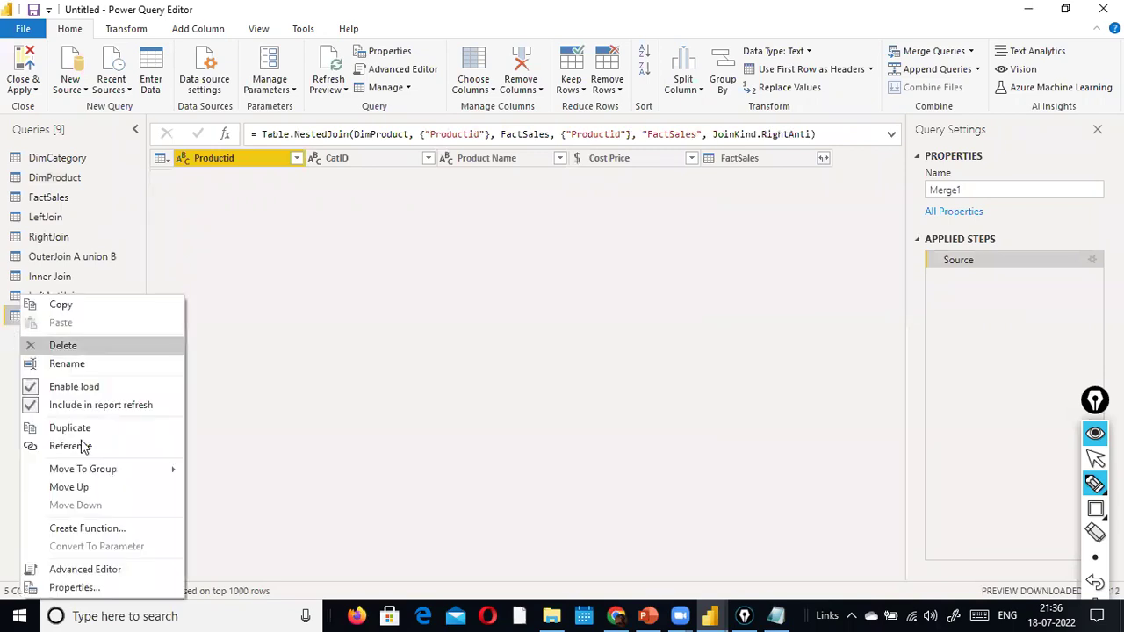
{"action": "left_click", "coordinate": [147, 367]}
{"action": "type", "text": "r"}
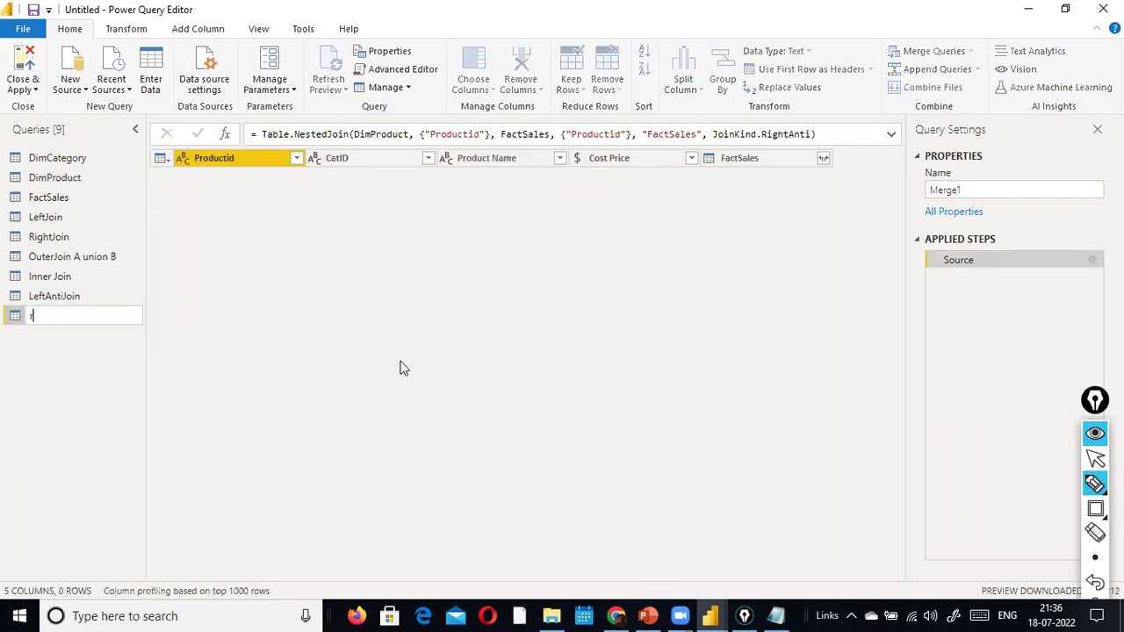
{"action": "key", "text": "BackSpace"}
{"action": "type", "text": "RightAntiJoin"}
{"action": "key", "text": "Return"}
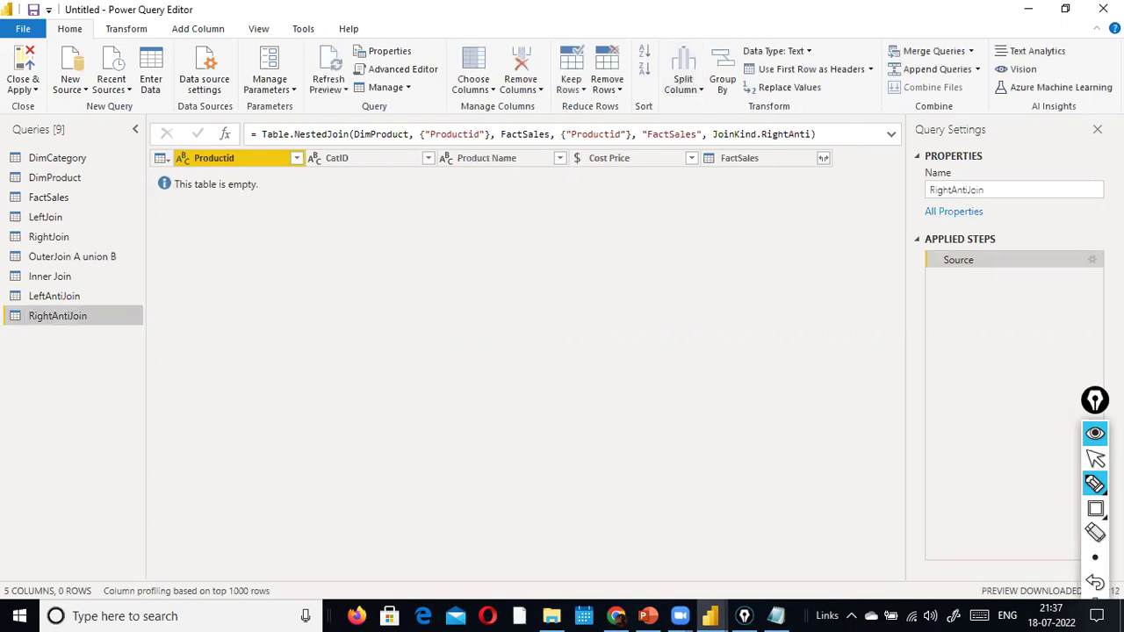
Step: In the Inner Join query, expand the FactSales column with all its columns and without the original column name prefix
{"action": "left_click", "coordinate": [80, 296]}
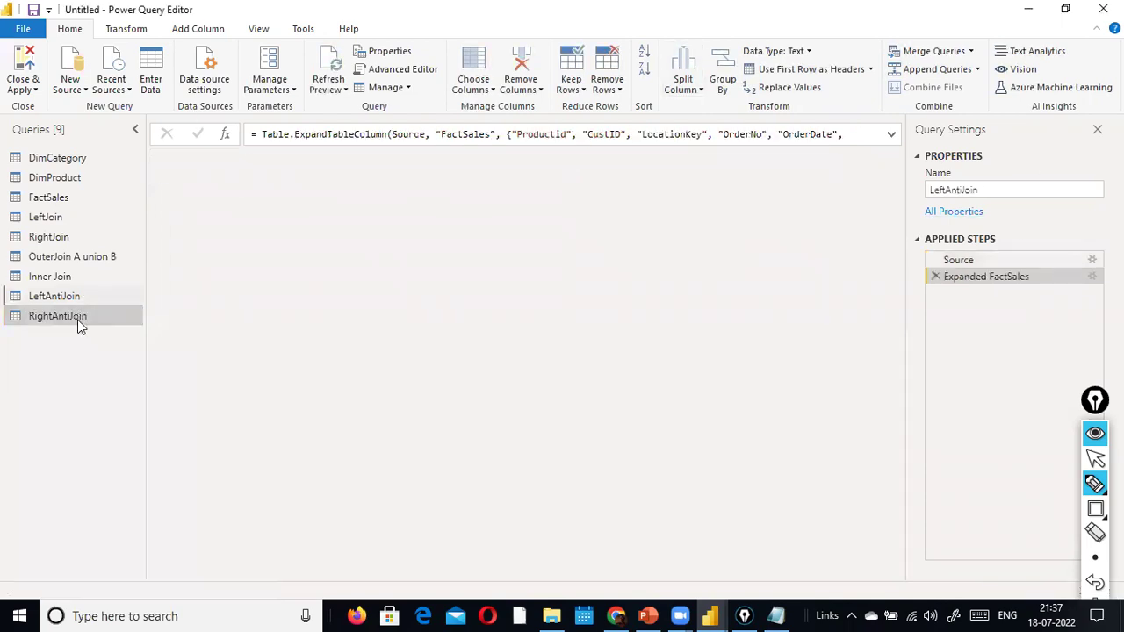
{"action": "left_click", "coordinate": [52, 276]}
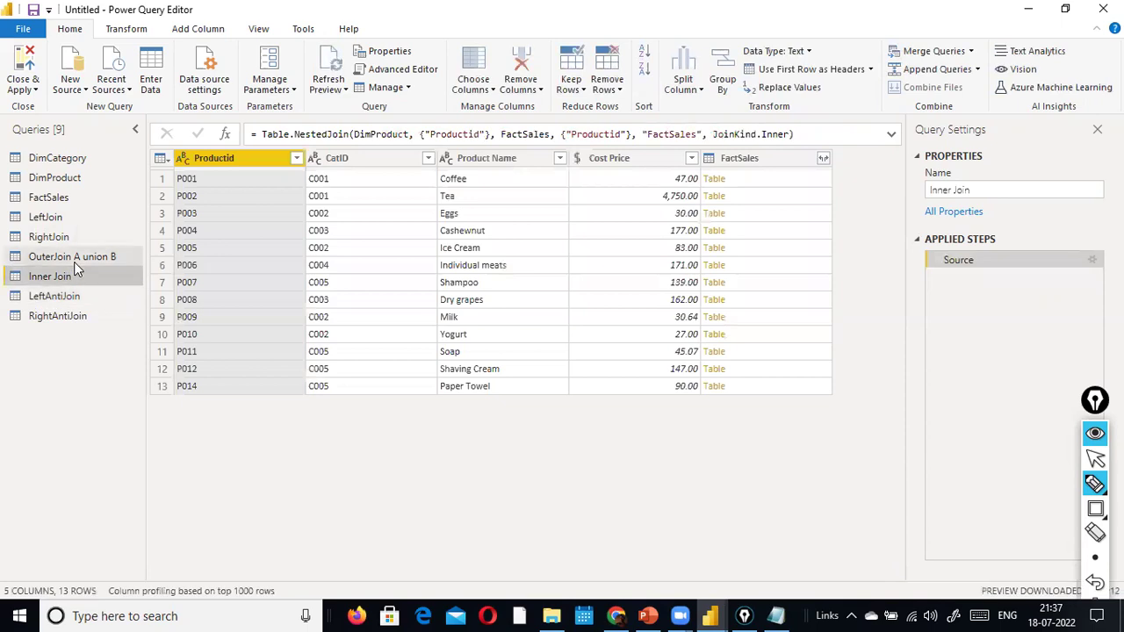
{"action": "left_click", "coordinate": [825, 158]}
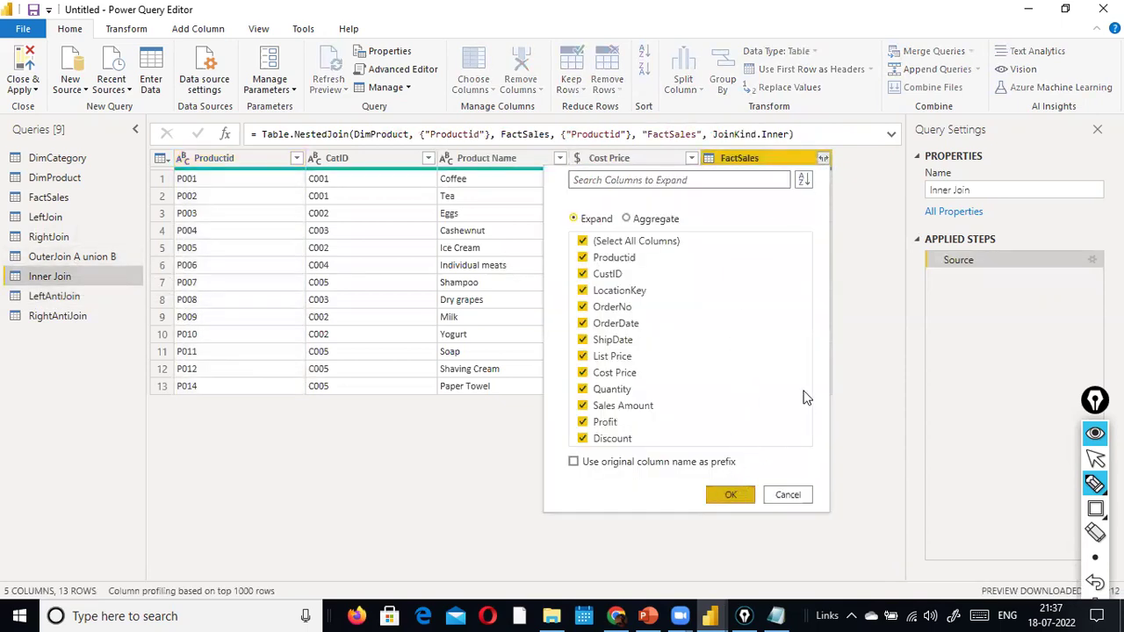
{"action": "key", "text": "Return"}
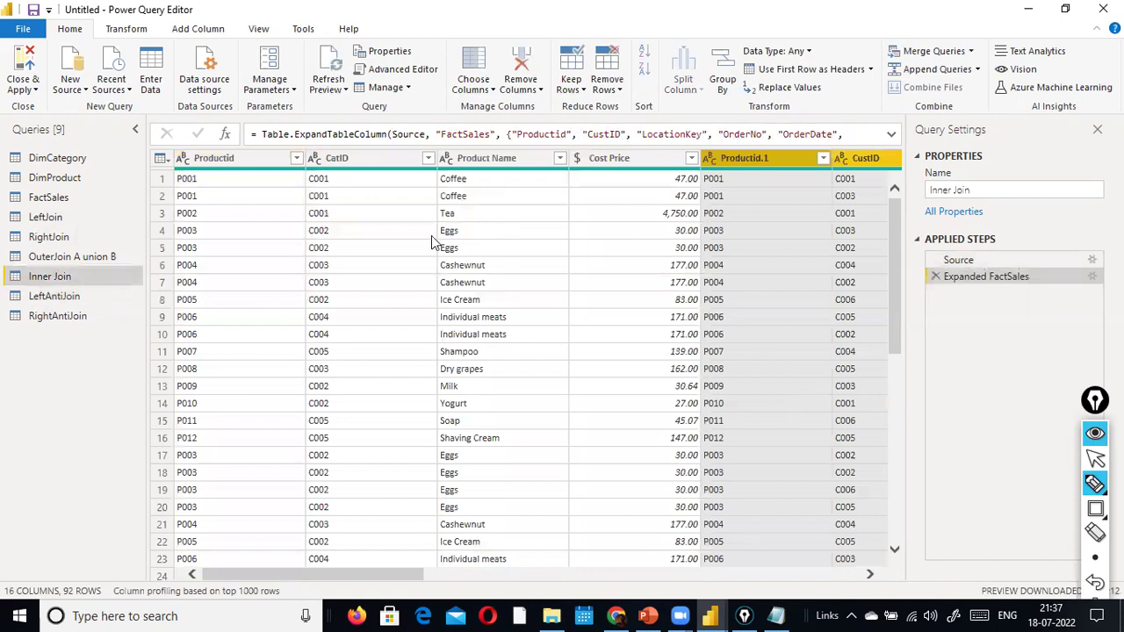
{"action": "right_click", "coordinate": [762, 156]}
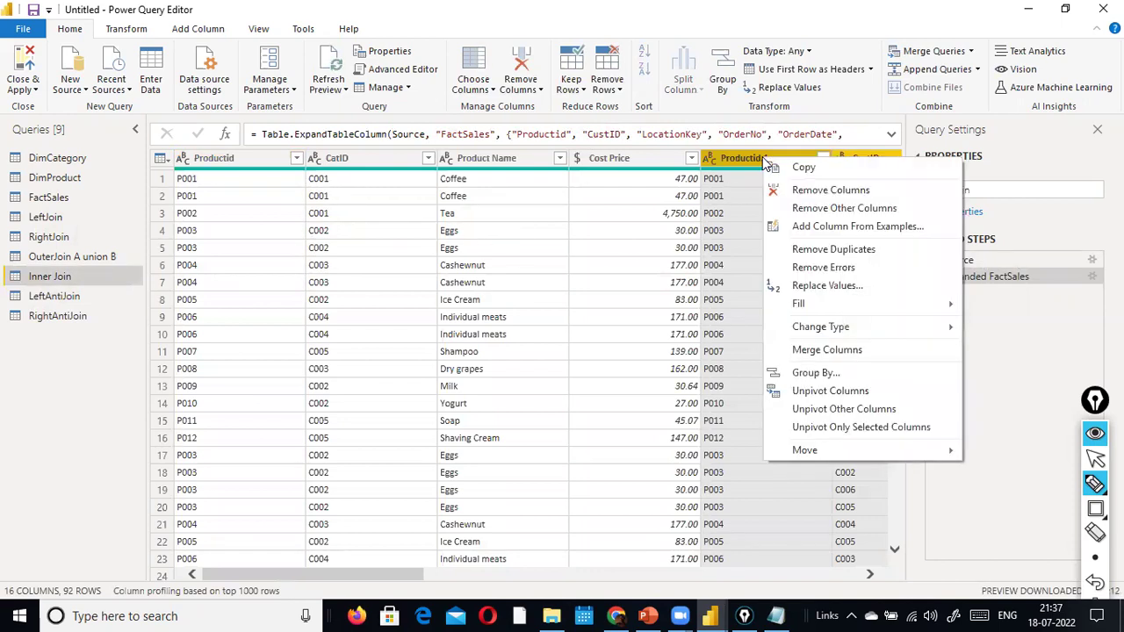
{"action": "left_click", "coordinate": [793, 188]}
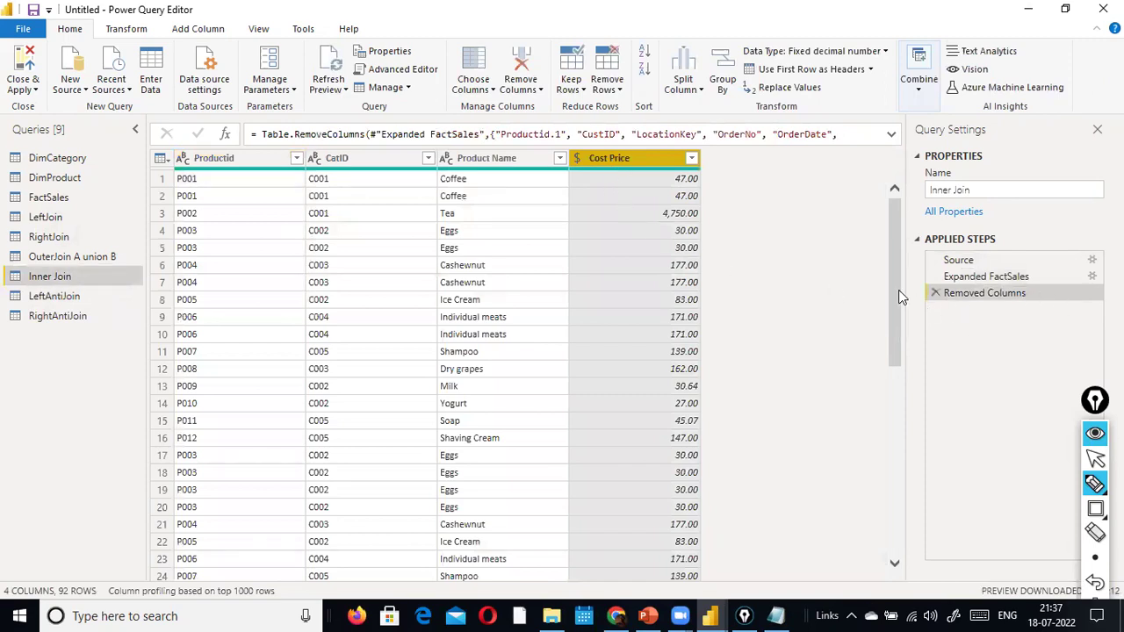
{"action": "left_click", "coordinate": [935, 292]}
Step: Remove only the duplicate Productid.1 column from the expanded Inner Join query
{"action": "left_click", "coordinate": [770, 156]}
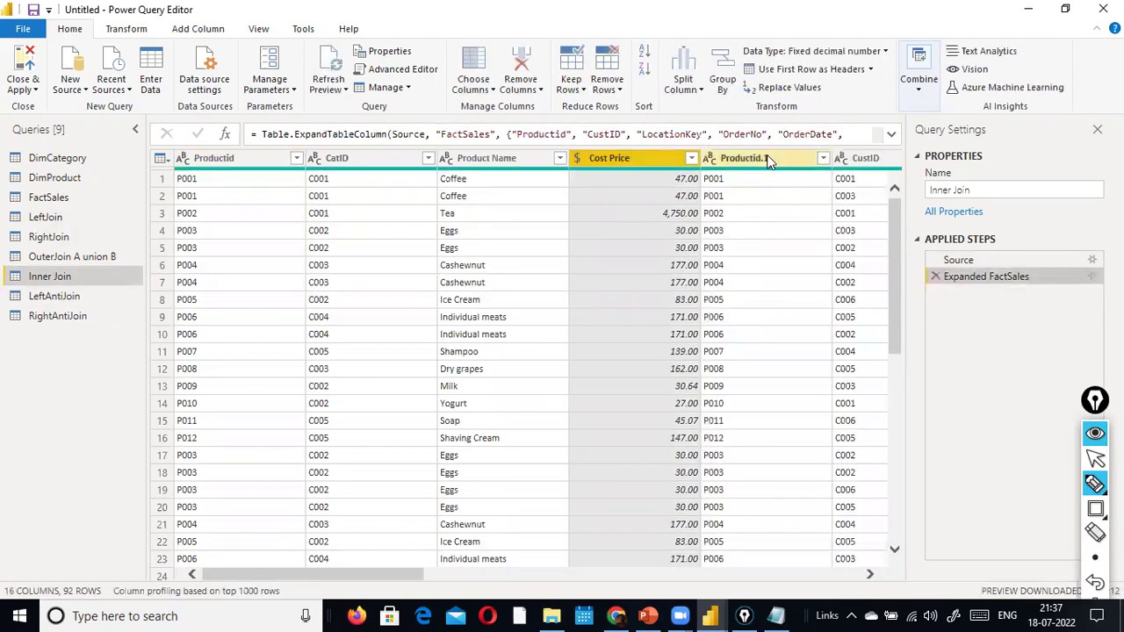
{"action": "right_click", "coordinate": [771, 155]}
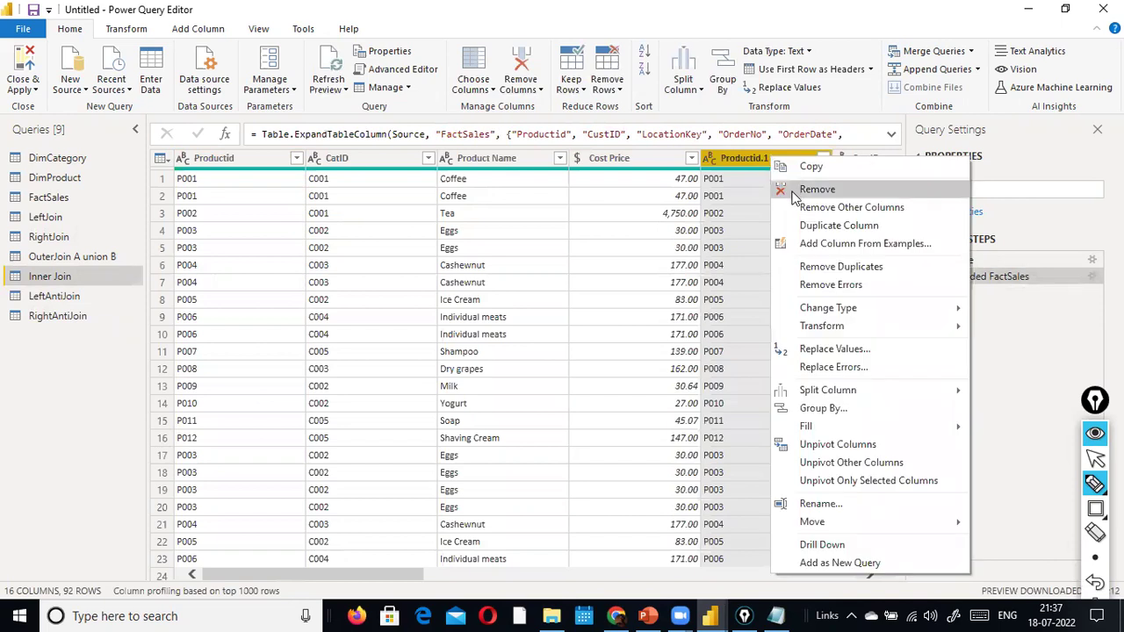
{"action": "left_click", "coordinate": [795, 189]}
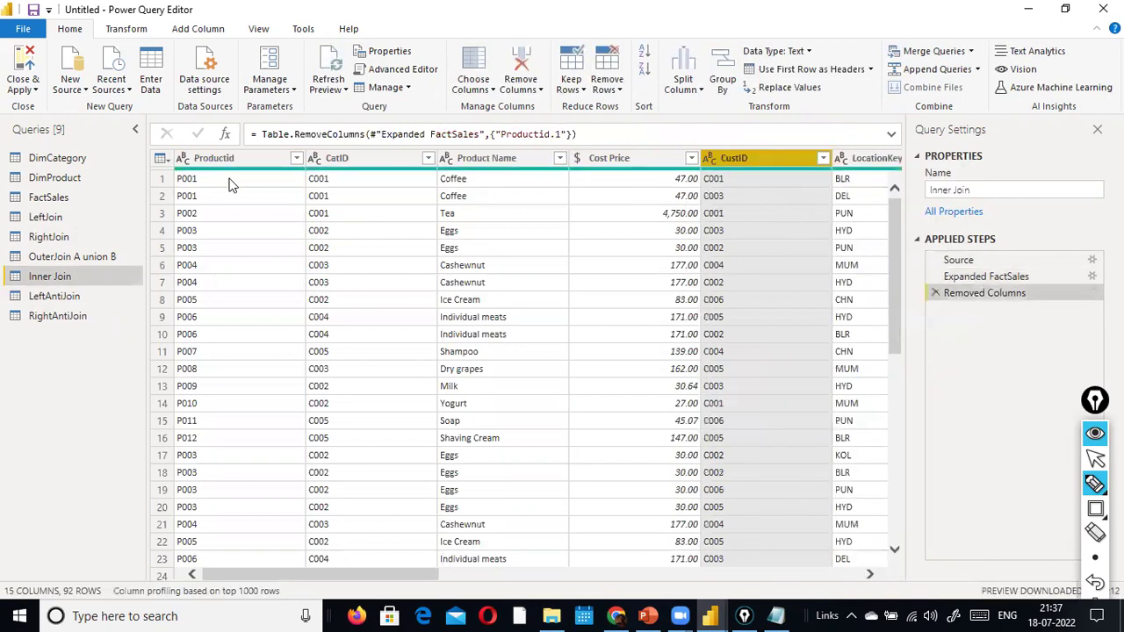
Step: Move the CatID column in front of Productid in the Inner Join query and look over the remaining columns
{"action": "left_click_drag", "start_coordinate": [456, 161], "coordinate": [351, 163]}
{"action": "left_click_drag", "start_coordinate": [492, 158], "coordinate": [320, 246]}
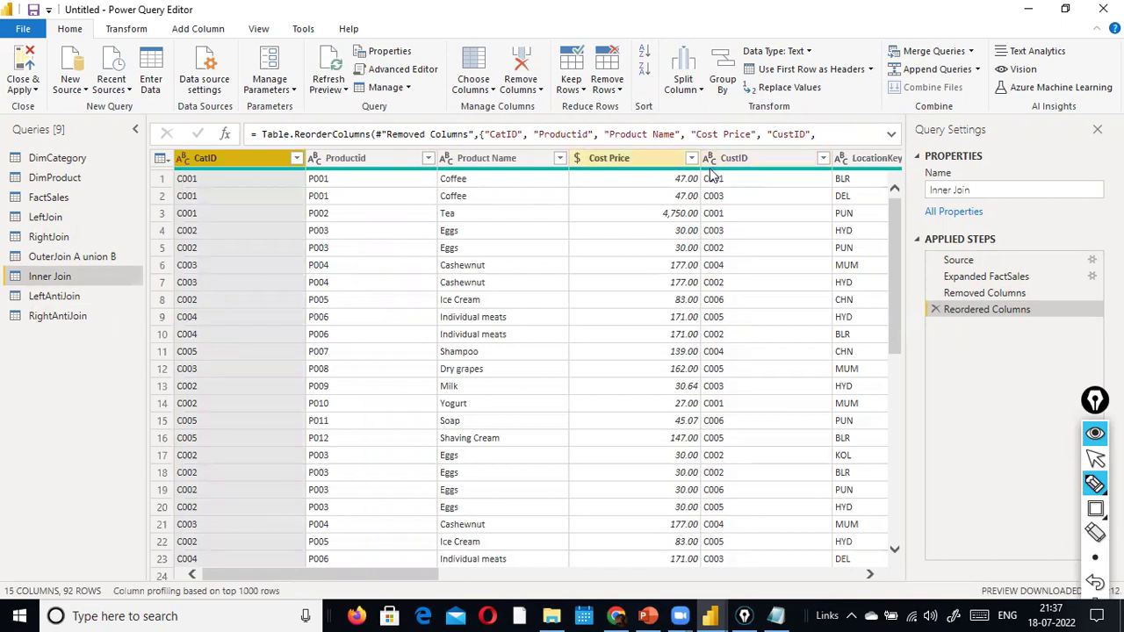
{"action": "left_click_drag", "start_coordinate": [354, 572], "coordinate": [687, 574]}
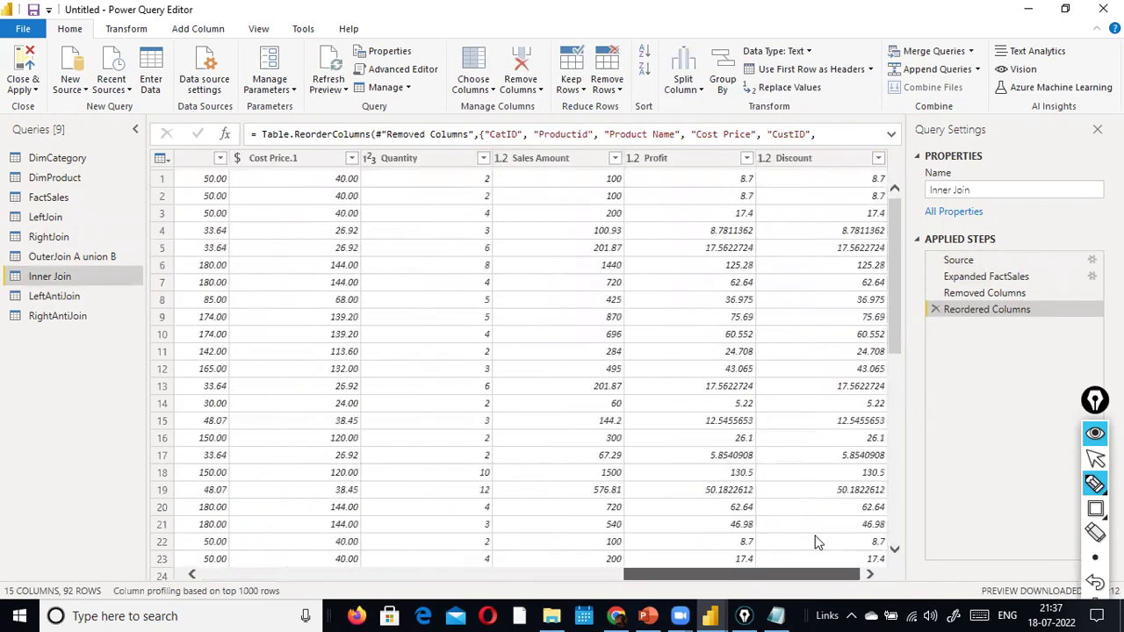
{"action": "left_click", "coordinate": [439, 574]}
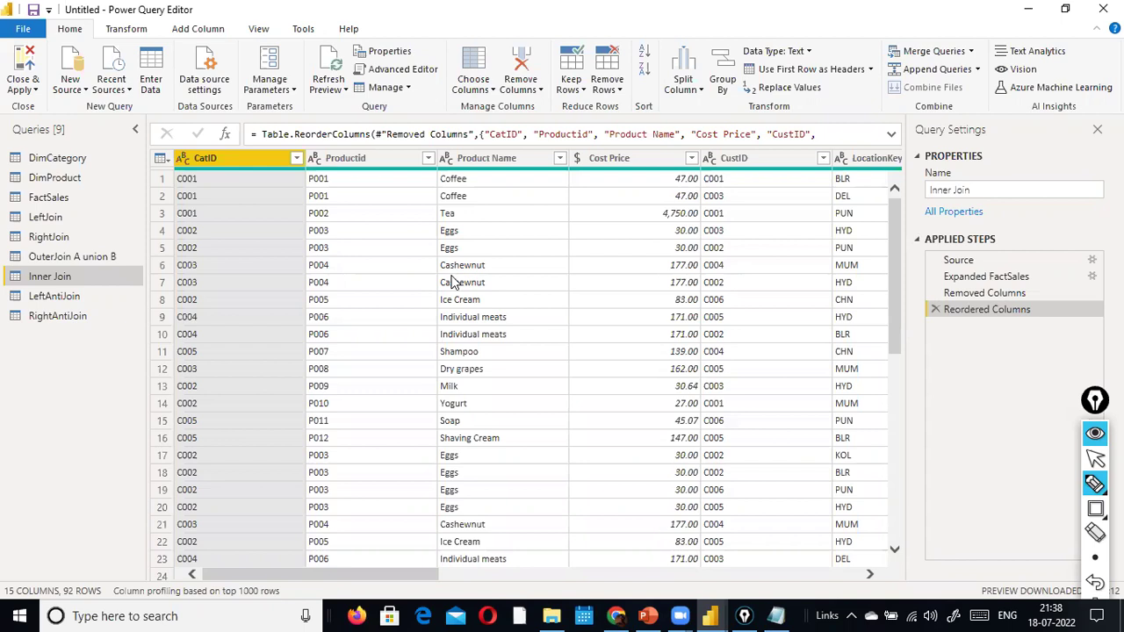
Step: Compare the DimProduct and DimCategory tables with the outer join and inner join query results
{"action": "left_click", "coordinate": [64, 243]}
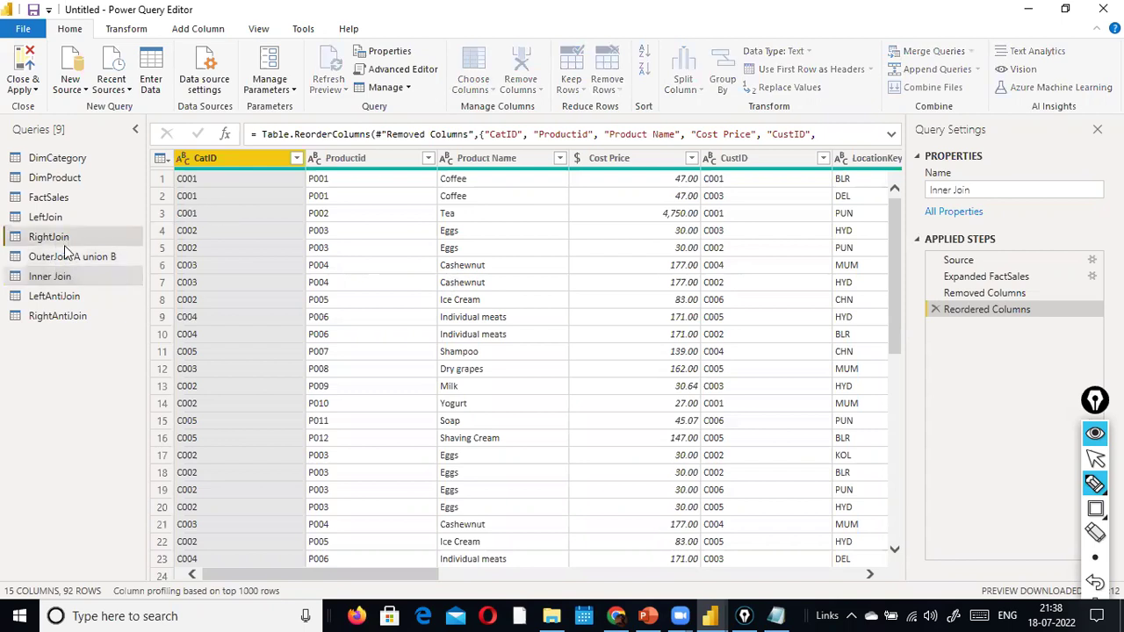
{"action": "left_click", "coordinate": [96, 181]}
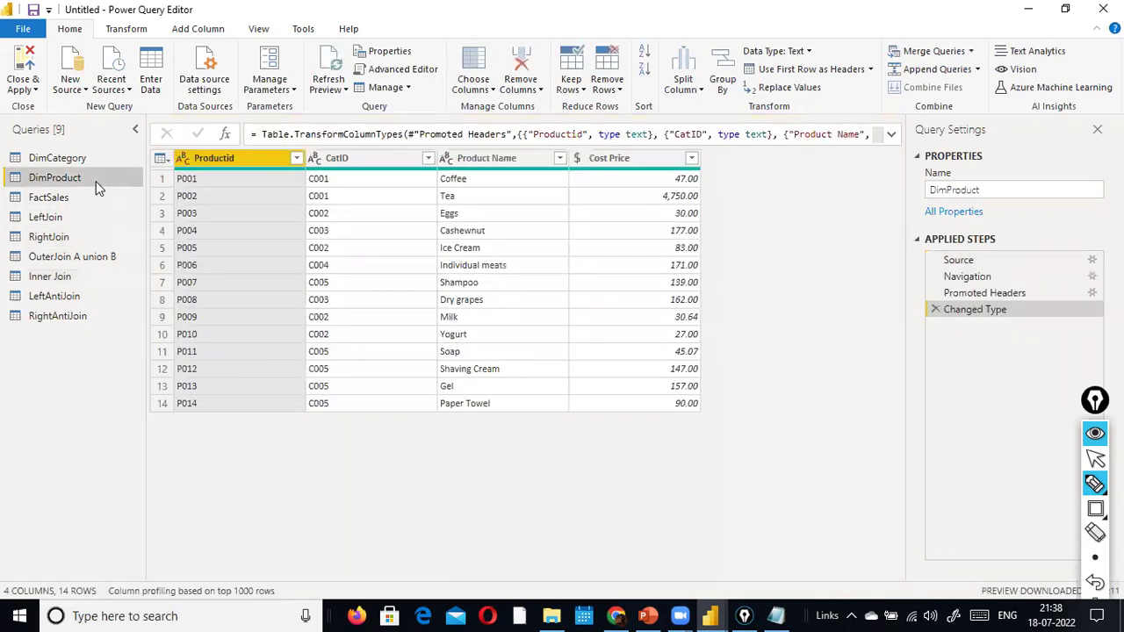
{"action": "left_click", "coordinate": [88, 159]}
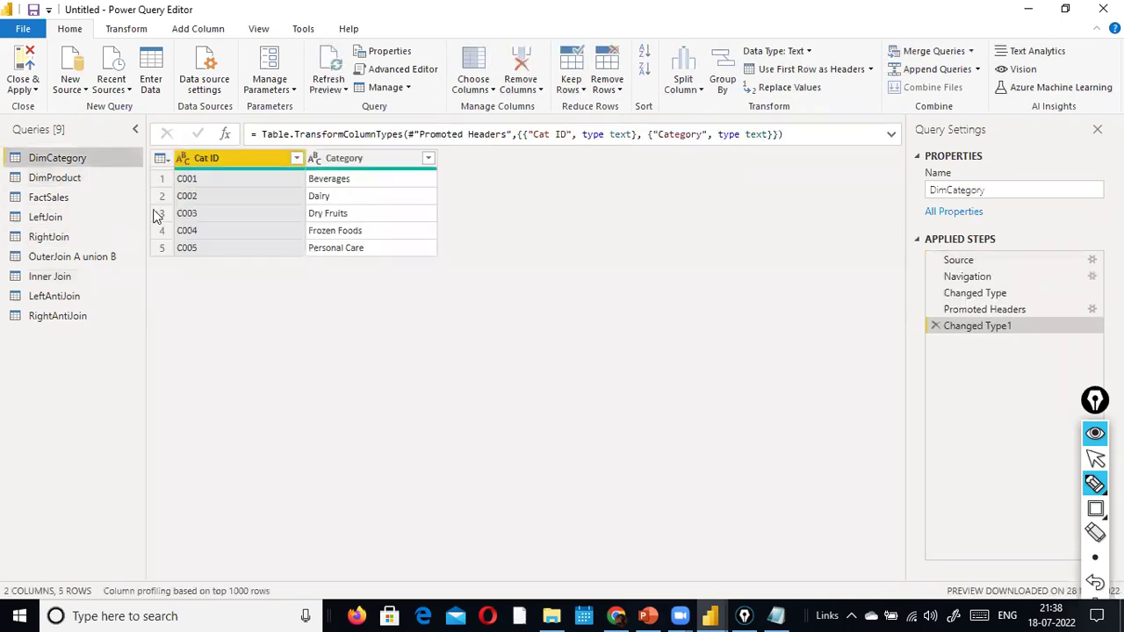
{"action": "left_click", "coordinate": [99, 264]}
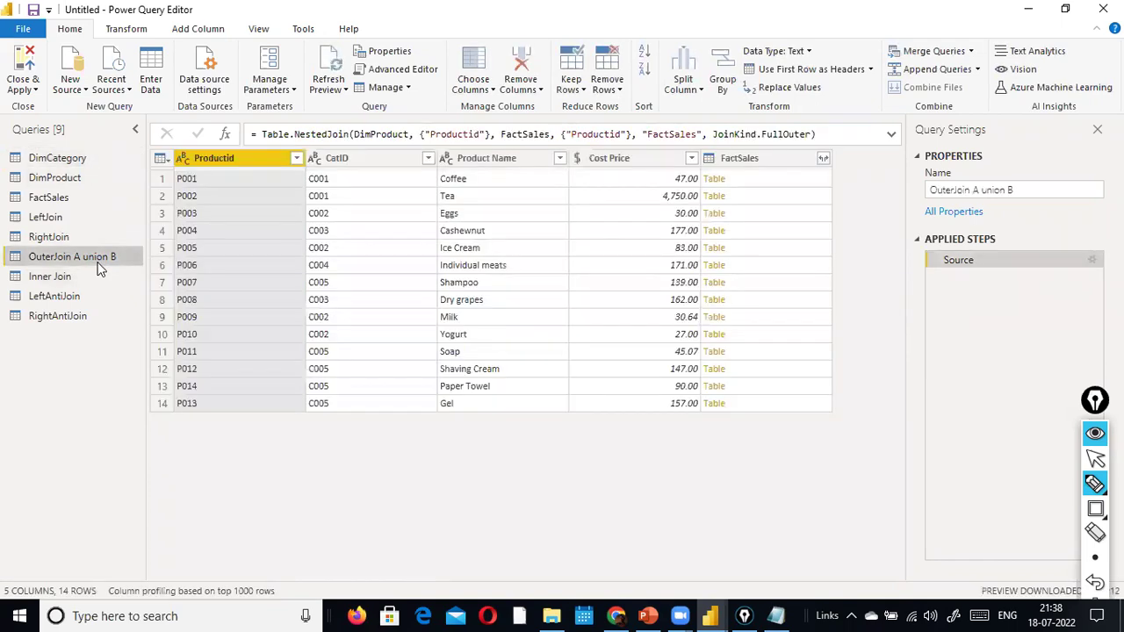
{"action": "left_click", "coordinate": [82, 280]}
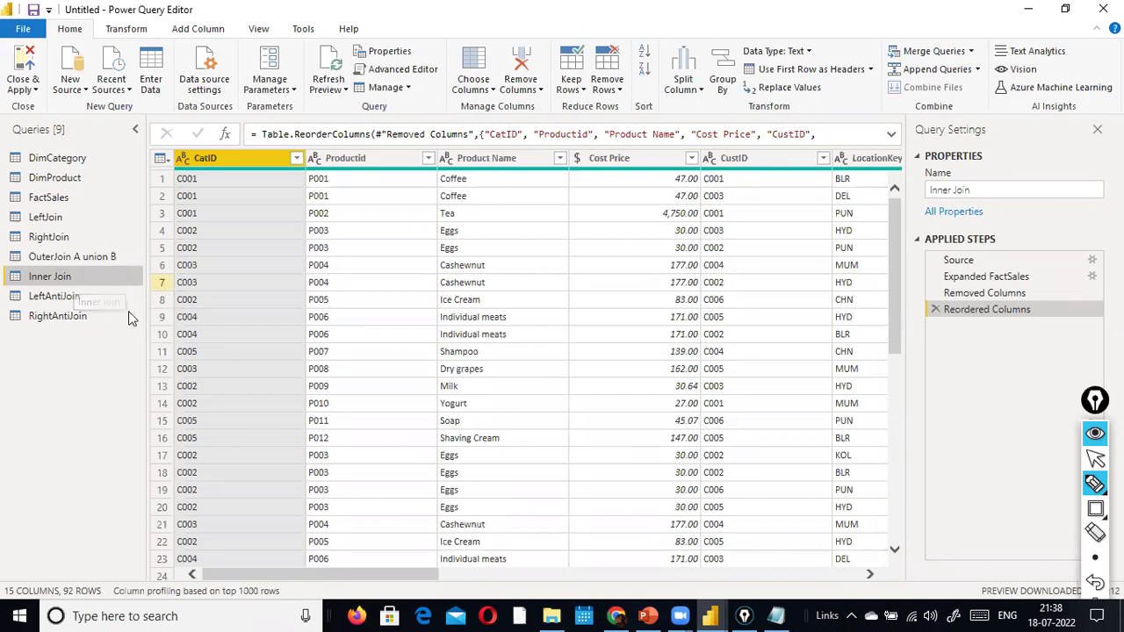
Step: Expand the FactSales column with all its columns in the RightJoin query
{"action": "left_click", "coordinate": [76, 237]}
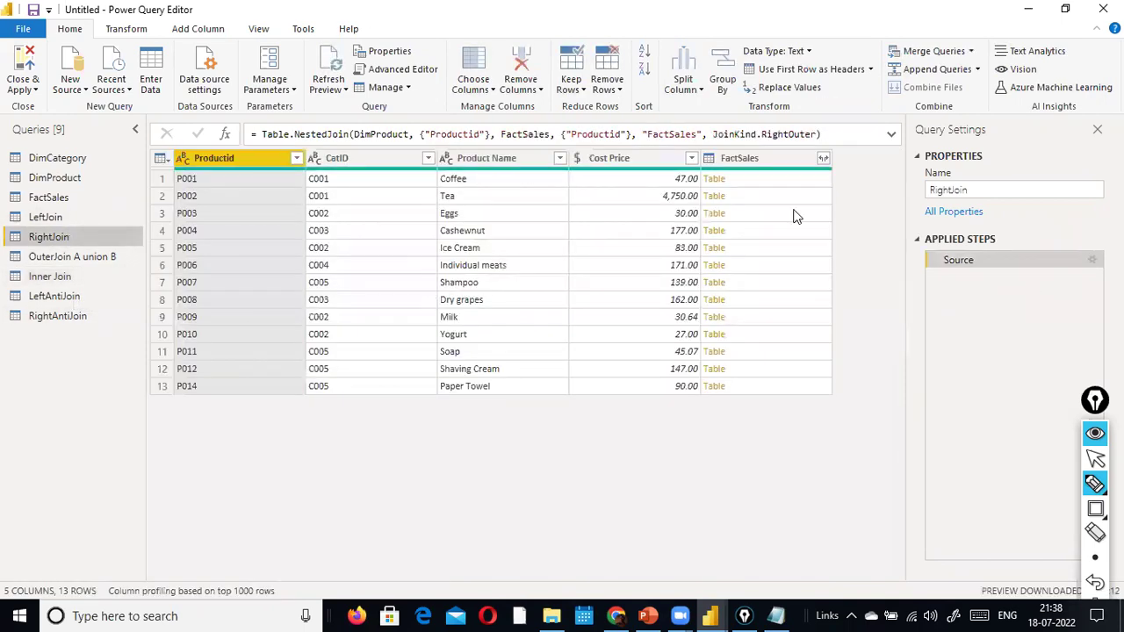
{"action": "left_click", "coordinate": [821, 163]}
{"action": "left_click", "coordinate": [823, 164]}
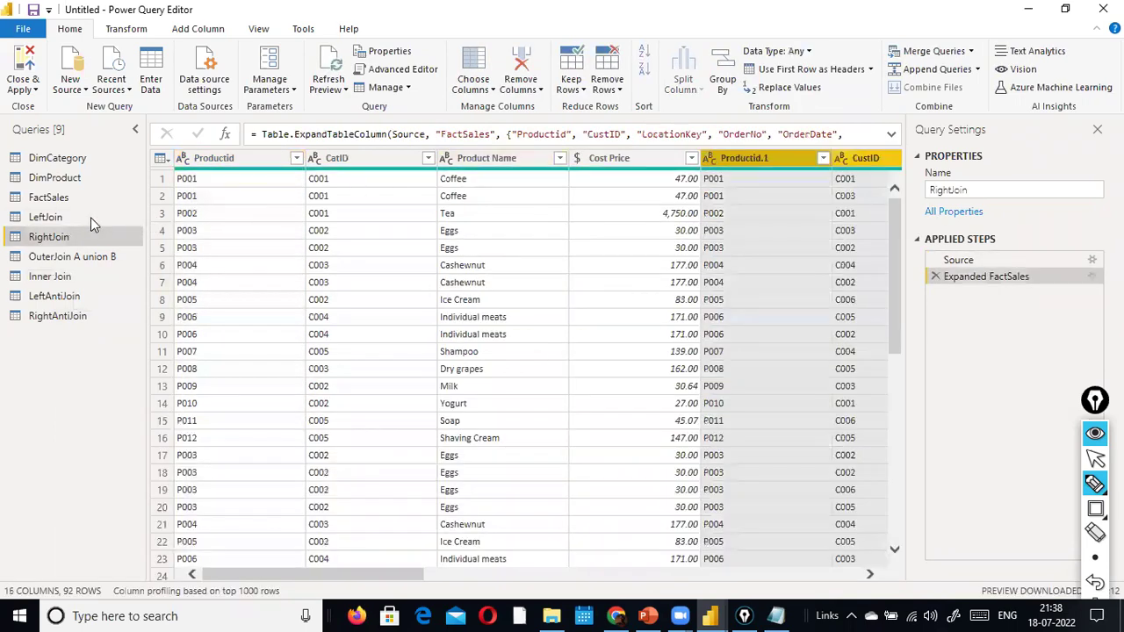
Step: Review the rows of the LeftJoin query and the join notes in Notepad
{"action": "left_click", "coordinate": [83, 219]}
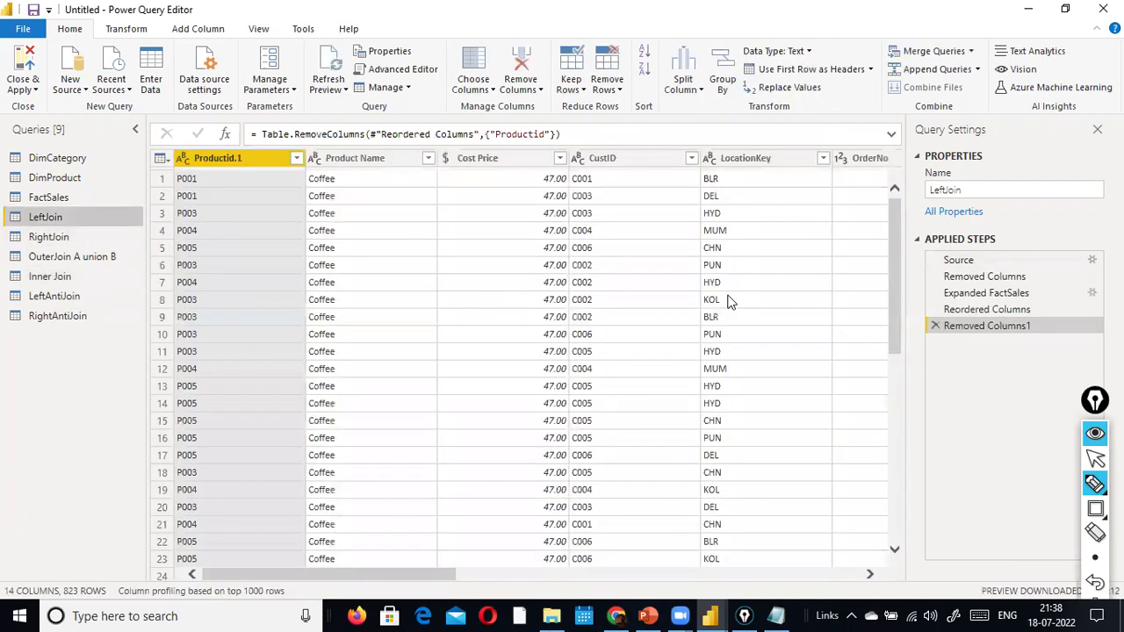
{"action": "scroll", "coordinate": [731, 318], "scroll_direction": "down", "scroll_amount": 10}
{"action": "scroll", "coordinate": [731, 324], "scroll_direction": "down", "scroll_amount": 20}
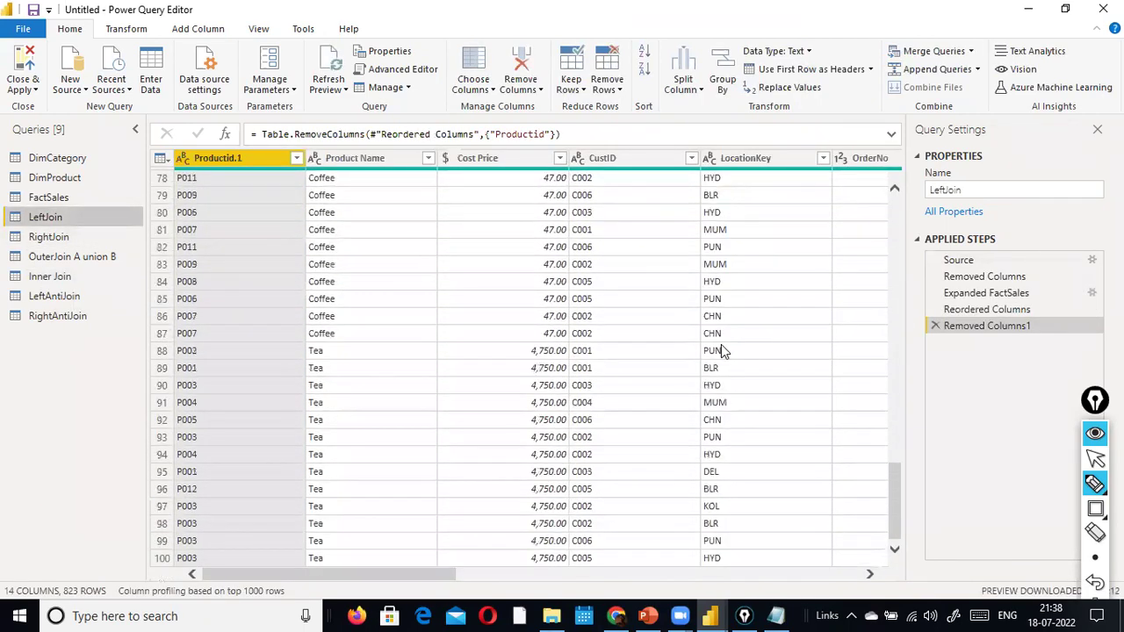
{"action": "scroll", "coordinate": [722, 354], "scroll_direction": "down", "scroll_amount": 20}
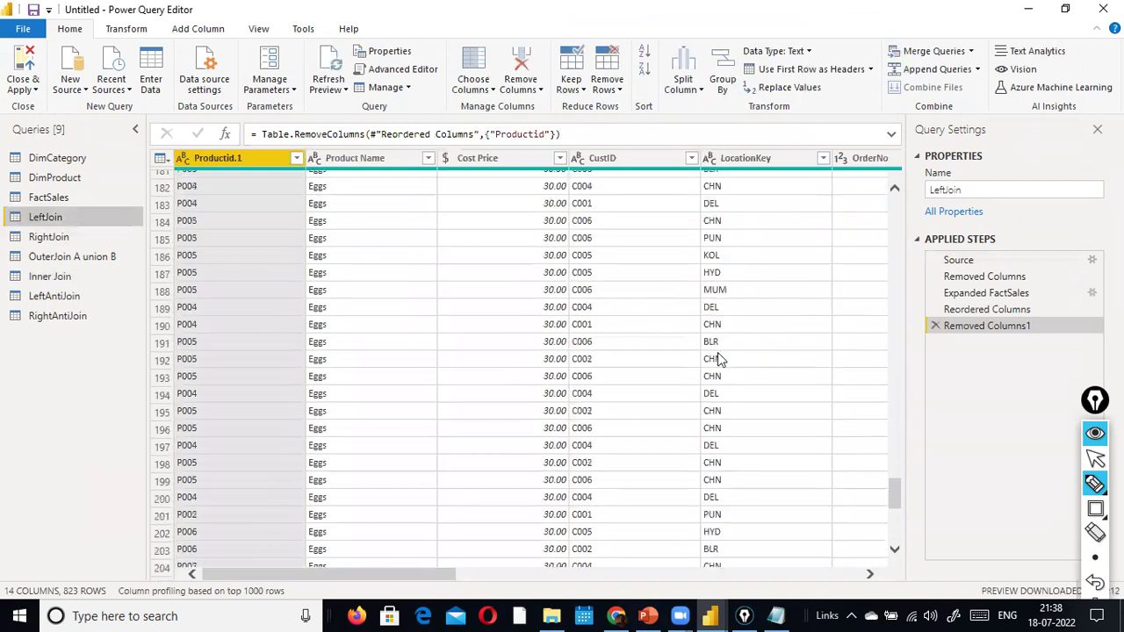
{"action": "scroll", "coordinate": [701, 351], "scroll_direction": "down", "scroll_amount": 8}
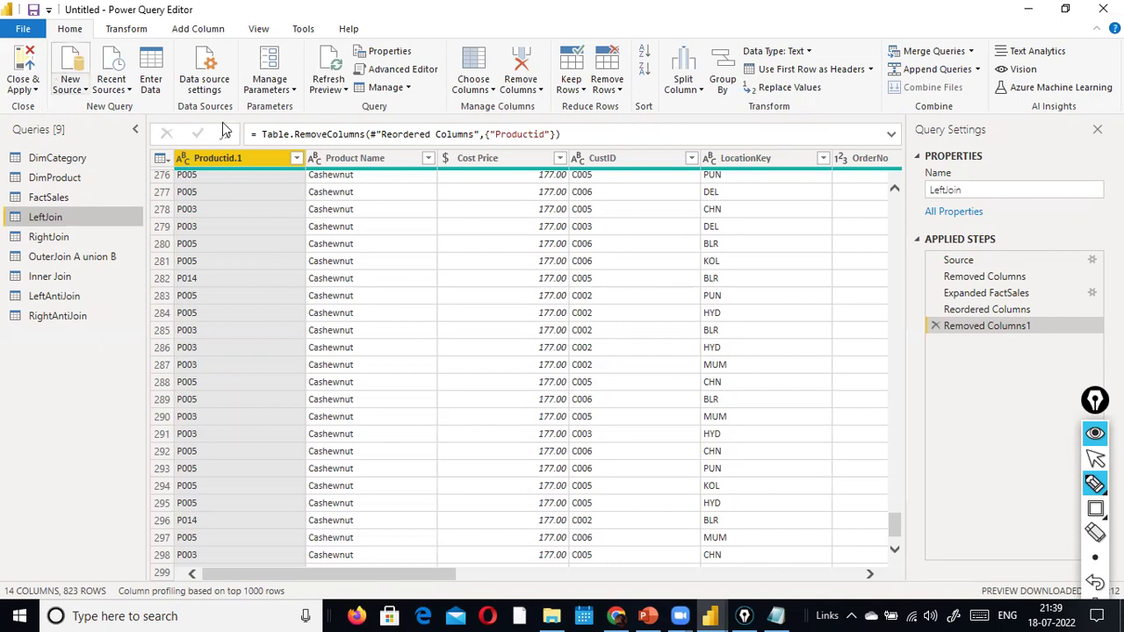
{"action": "key", "text": "alt+Tab"}
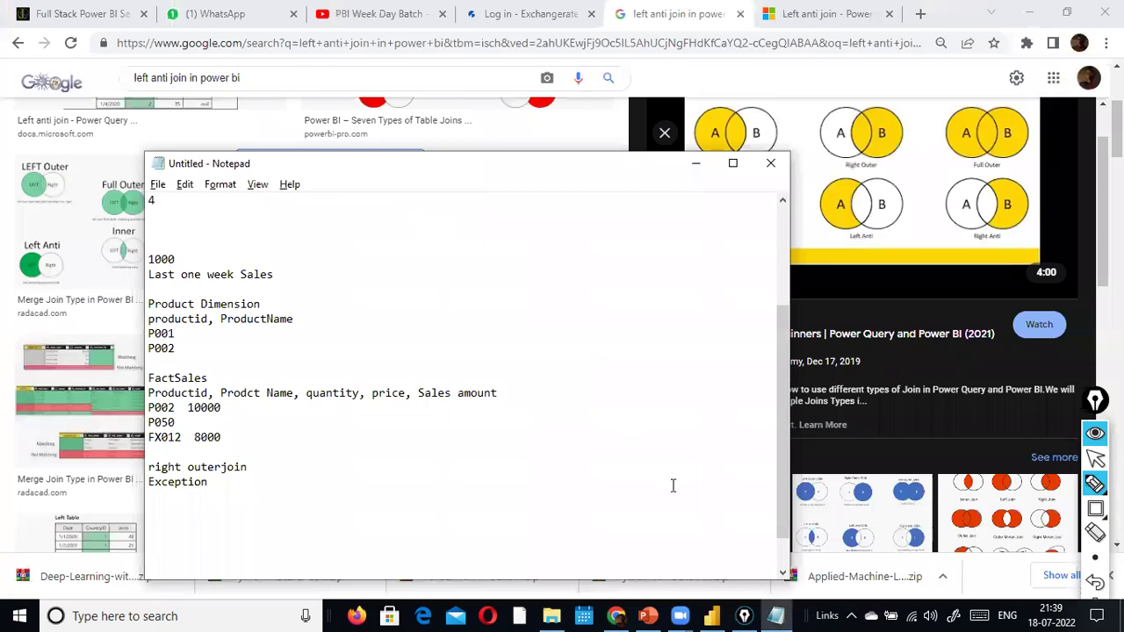
Step: Switch to the Power BI Desktop report window and open SalesbyCustomer.csv from the dat1 folder as a Text/CSV source
{"action": "left_click", "coordinate": [710, 616]}
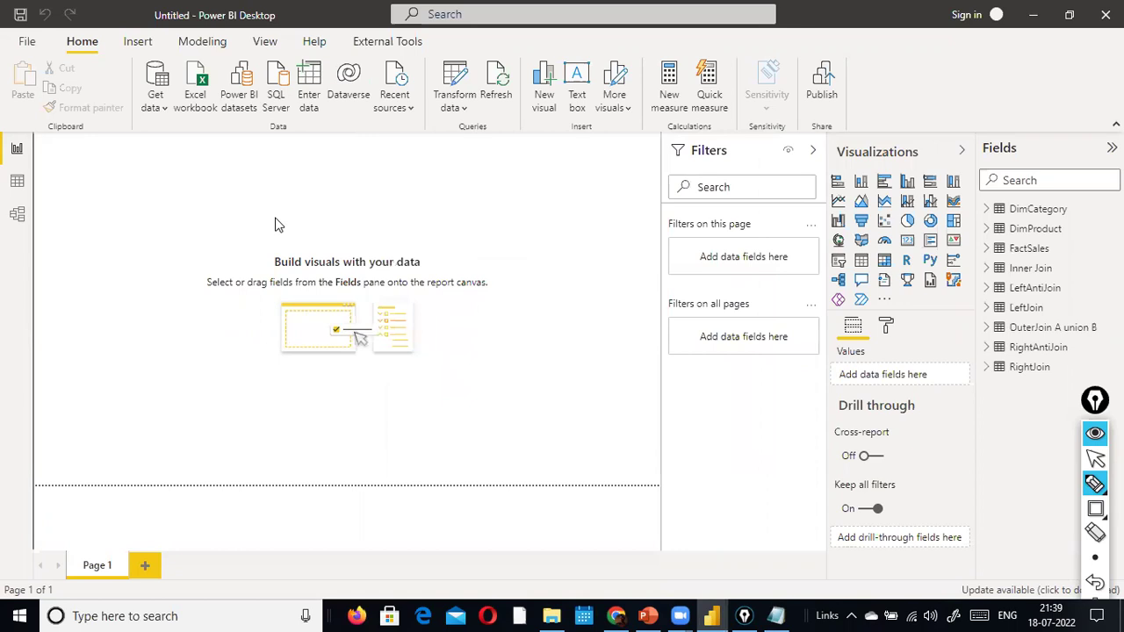
{"action": "left_click", "coordinate": [151, 107]}
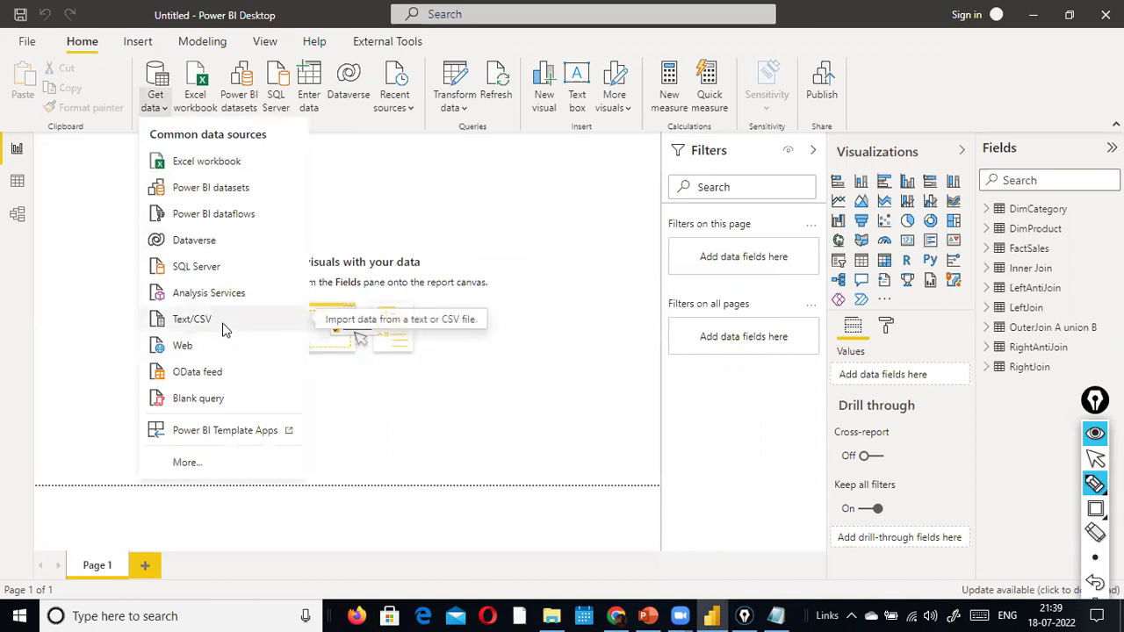
{"action": "left_click", "coordinate": [222, 329]}
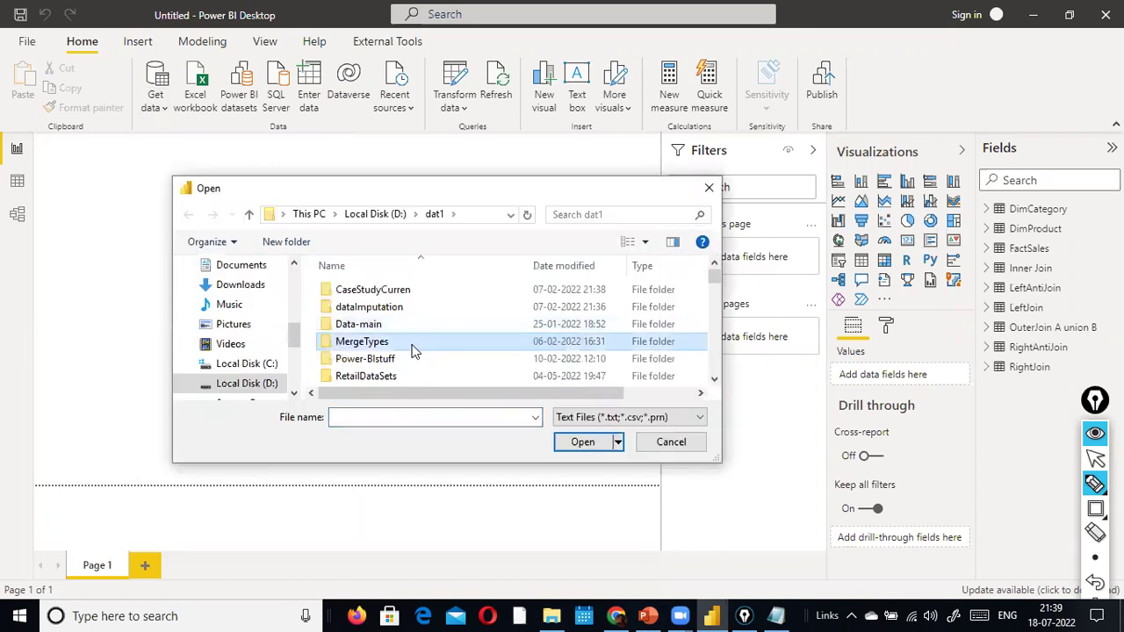
{"action": "type", "text": "sales"}
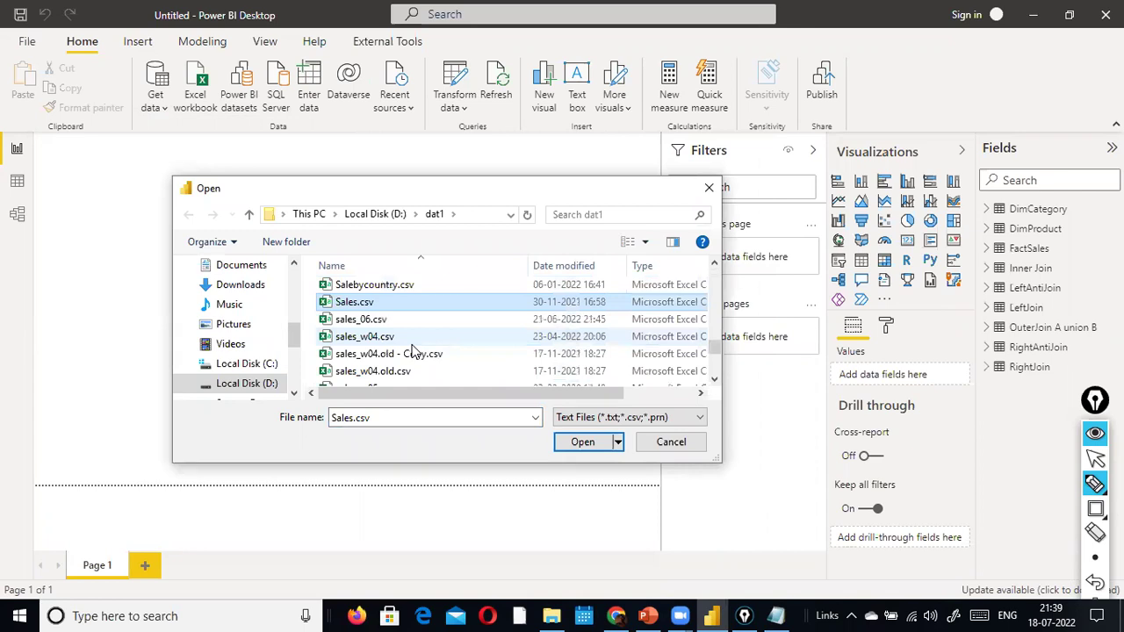
{"action": "scroll", "coordinate": [413, 350], "scroll_direction": "up", "scroll_amount": 1}
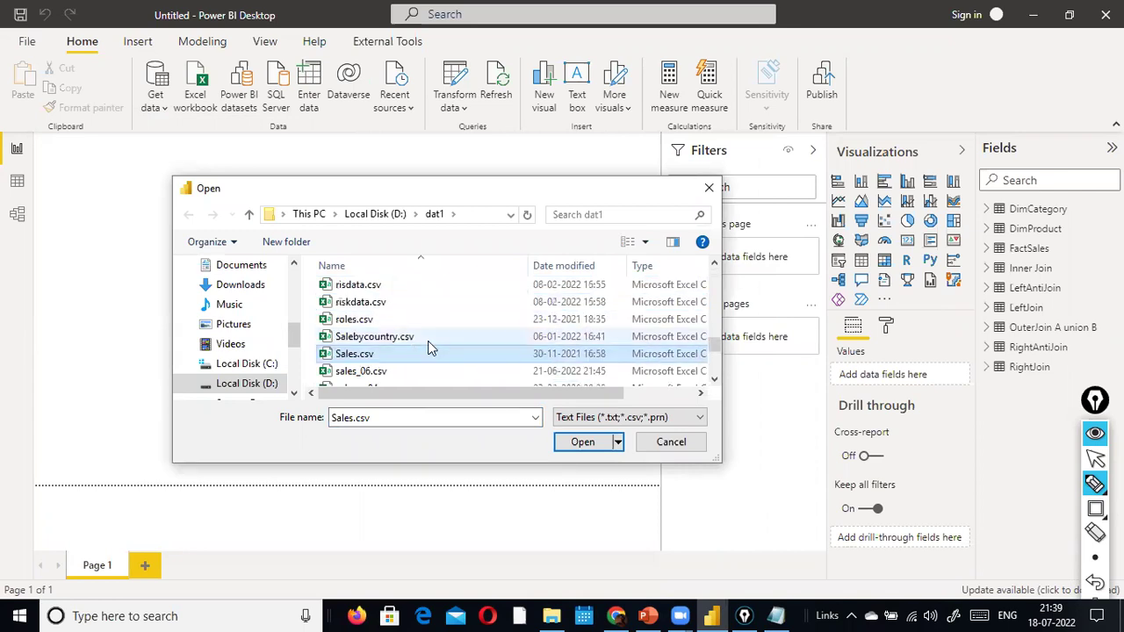
{"action": "left_click", "coordinate": [428, 338]}
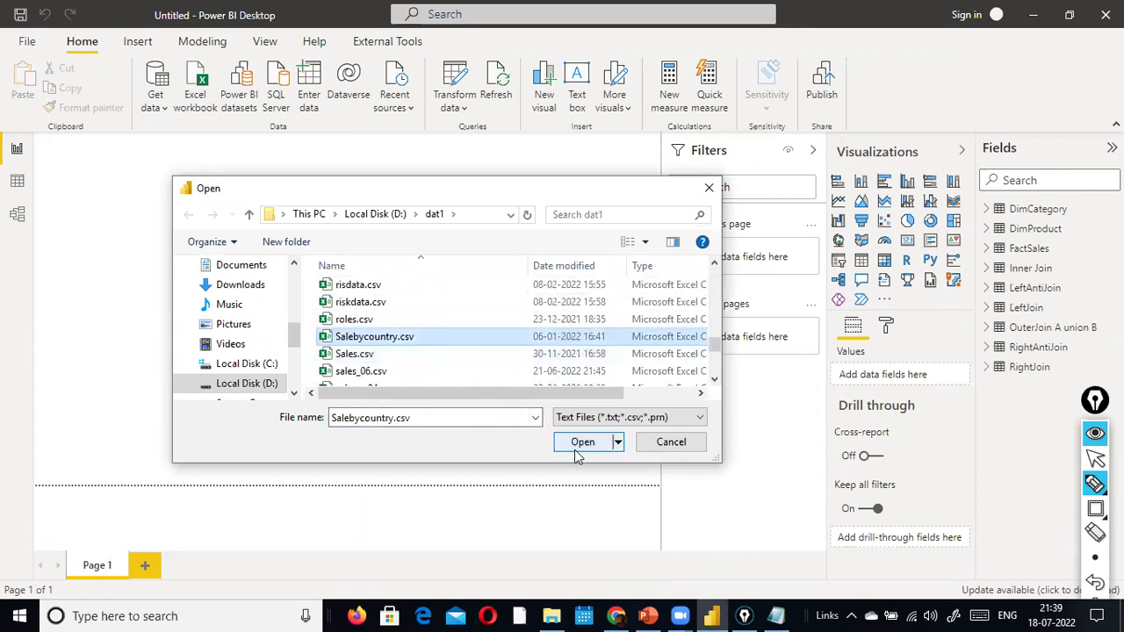
{"action": "scroll", "coordinate": [448, 358], "scroll_direction": "down", "scroll_amount": 2}
{"action": "left_click", "coordinate": [412, 326]}
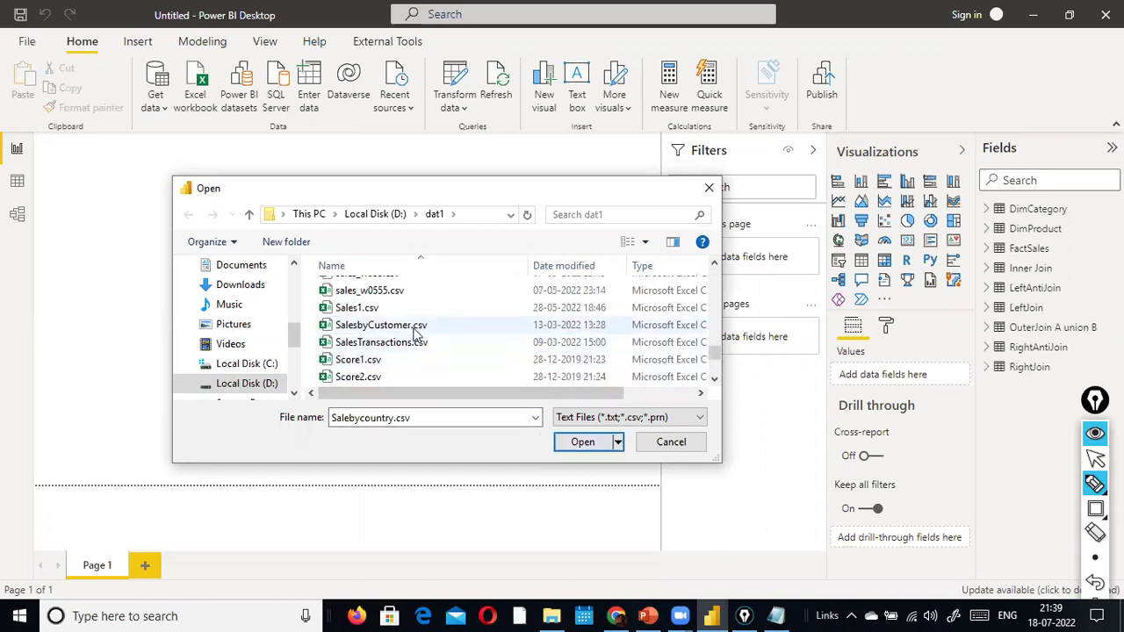
{"action": "left_click", "coordinate": [583, 443]}
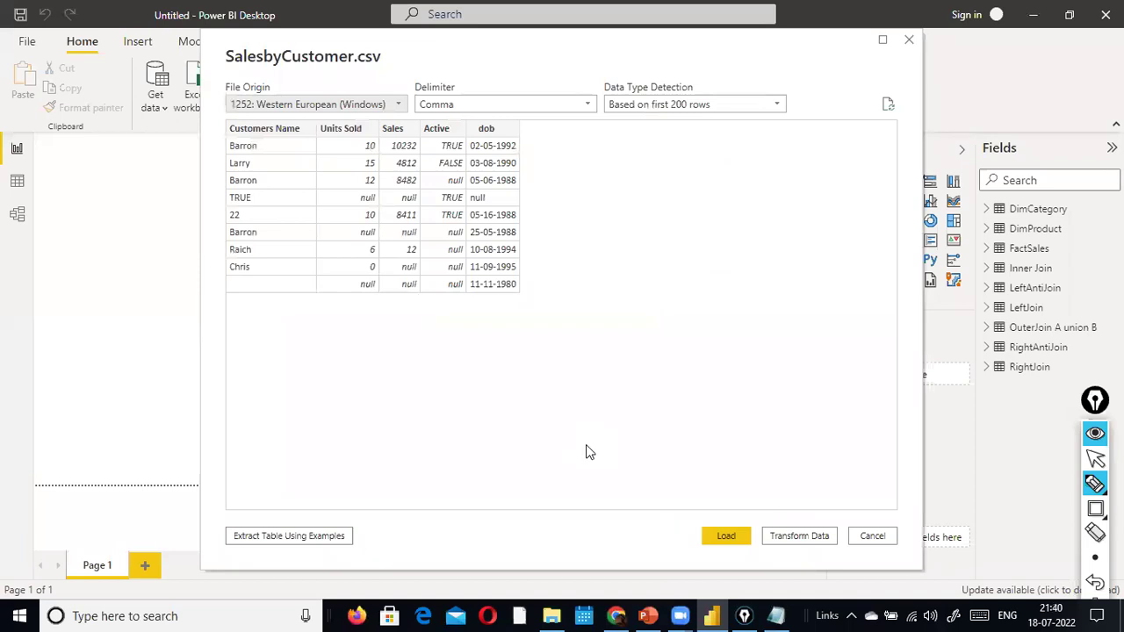
Step: Check the data profiling slide in the PowerPoint presentation, and load the SalesbyCustomer data into the Power BI model
{"action": "left_click", "coordinate": [649, 616]}
{"action": "scroll", "coordinate": [624, 414], "scroll_direction": "down", "scroll_amount": 1}
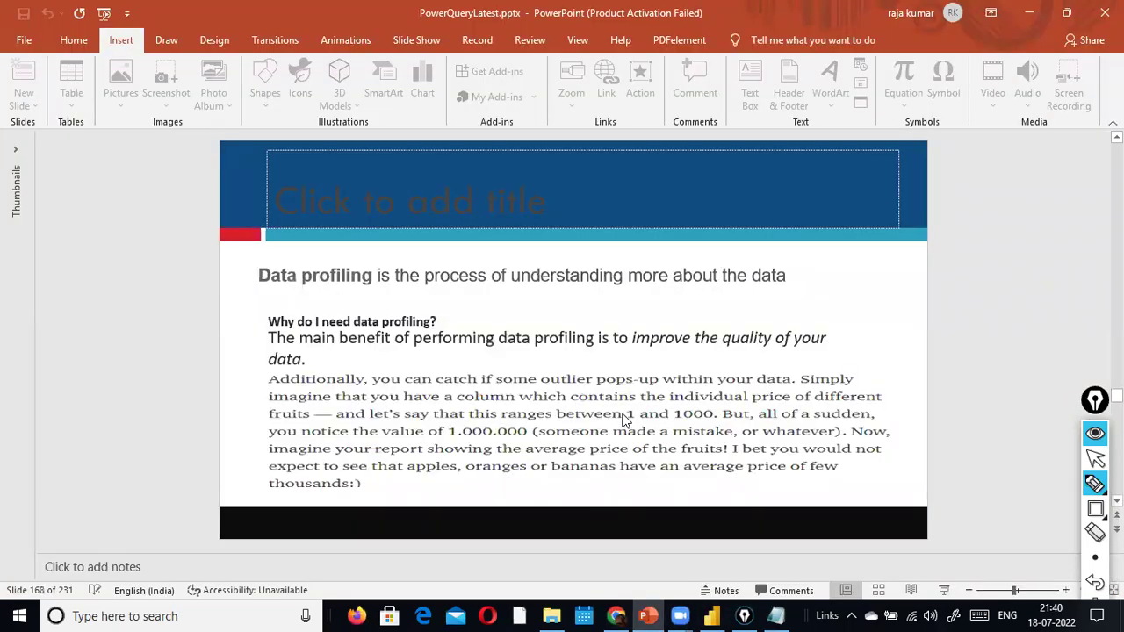
{"action": "scroll", "coordinate": [624, 420], "scroll_direction": "up", "scroll_amount": 1}
{"action": "key", "text": "alt+Tab"}
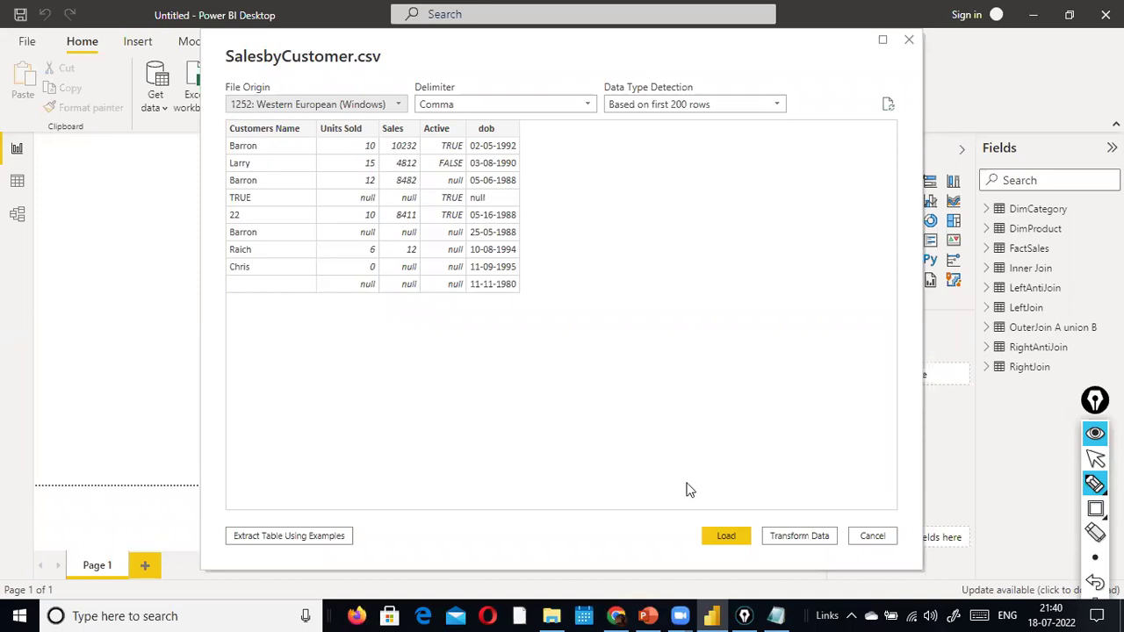
{"action": "left_click", "coordinate": [724, 536]}
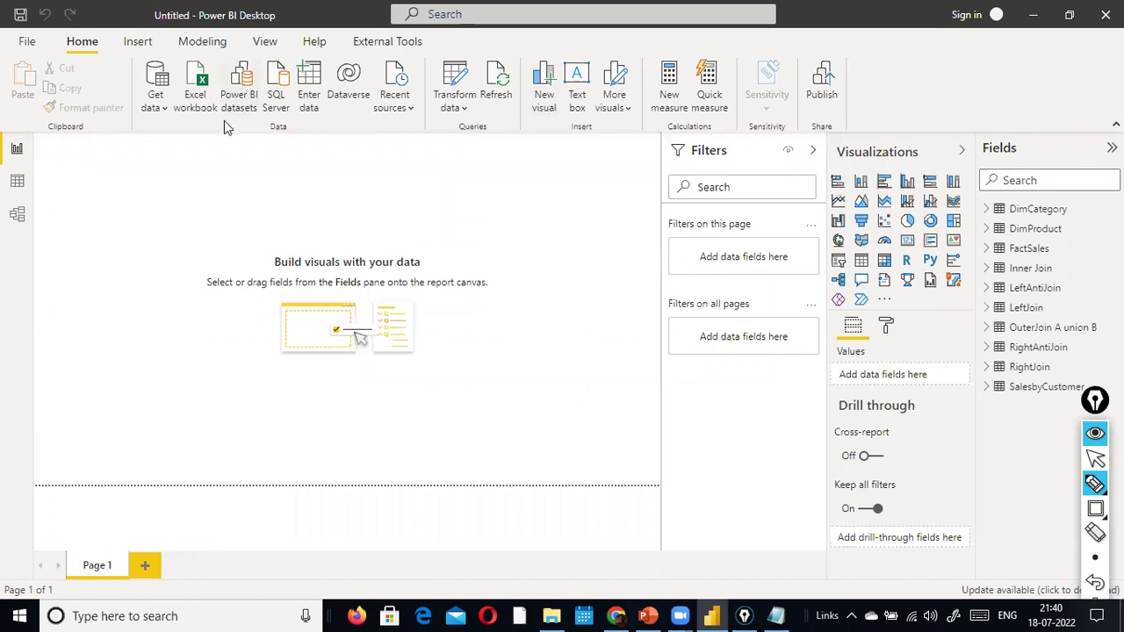
Step: Open the SalesbyCustomer query in Power Query Editor and turn on Column profile
{"action": "mouse_move", "coordinate": [713, 615]}
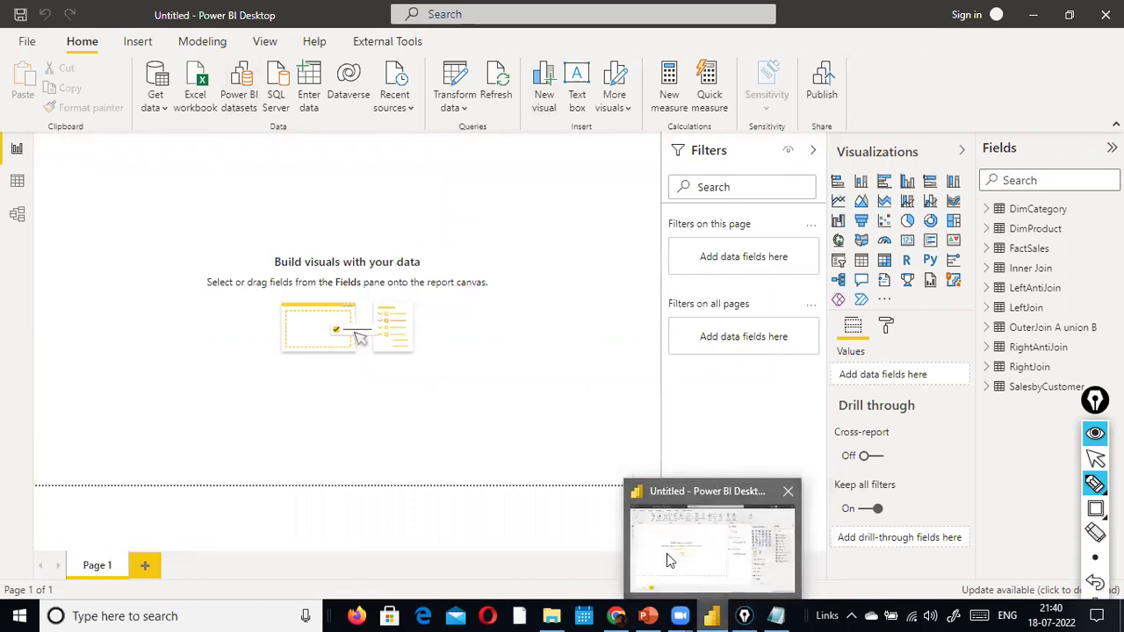
{"action": "left_click", "coordinate": [464, 108]}
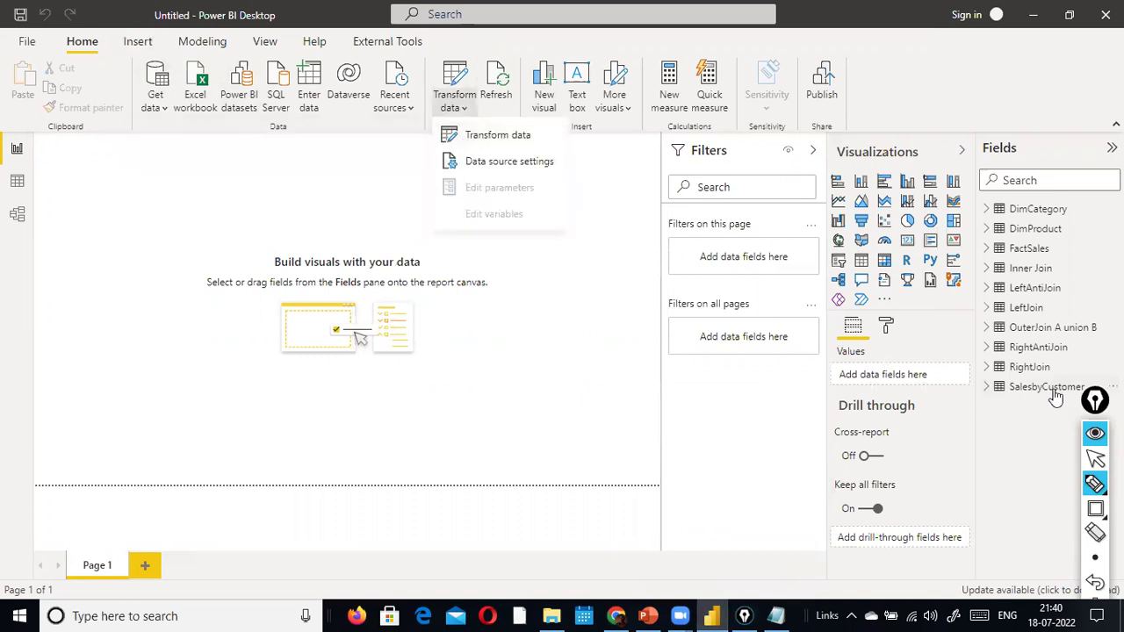
{"action": "left_click", "coordinate": [486, 138]}
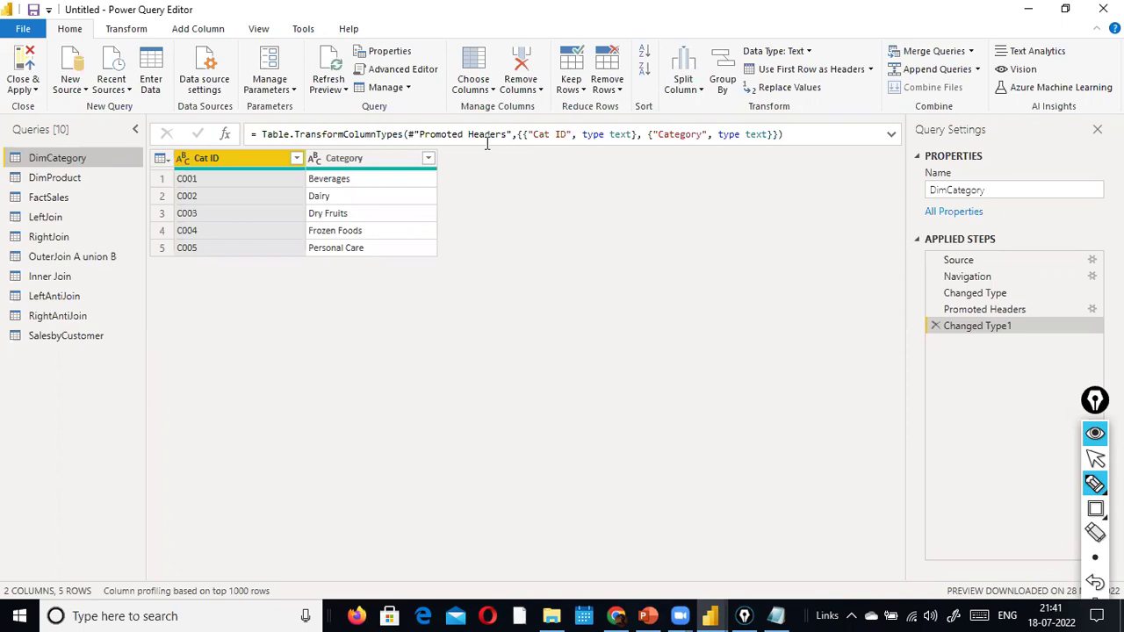
{"action": "left_click", "coordinate": [66, 335]}
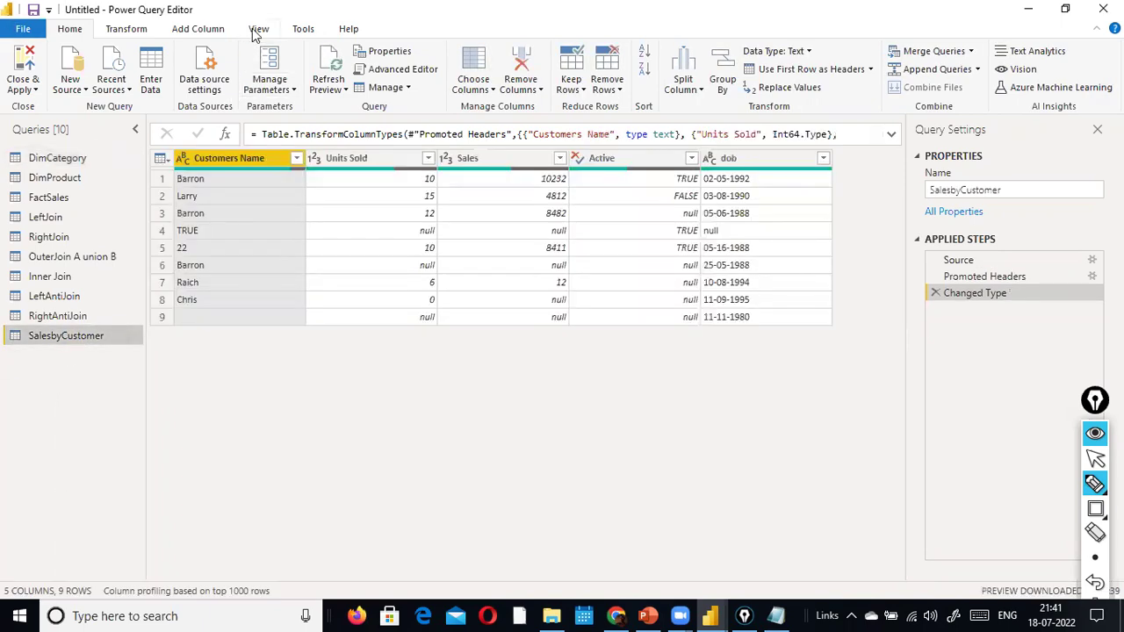
{"action": "left_click", "coordinate": [257, 29]}
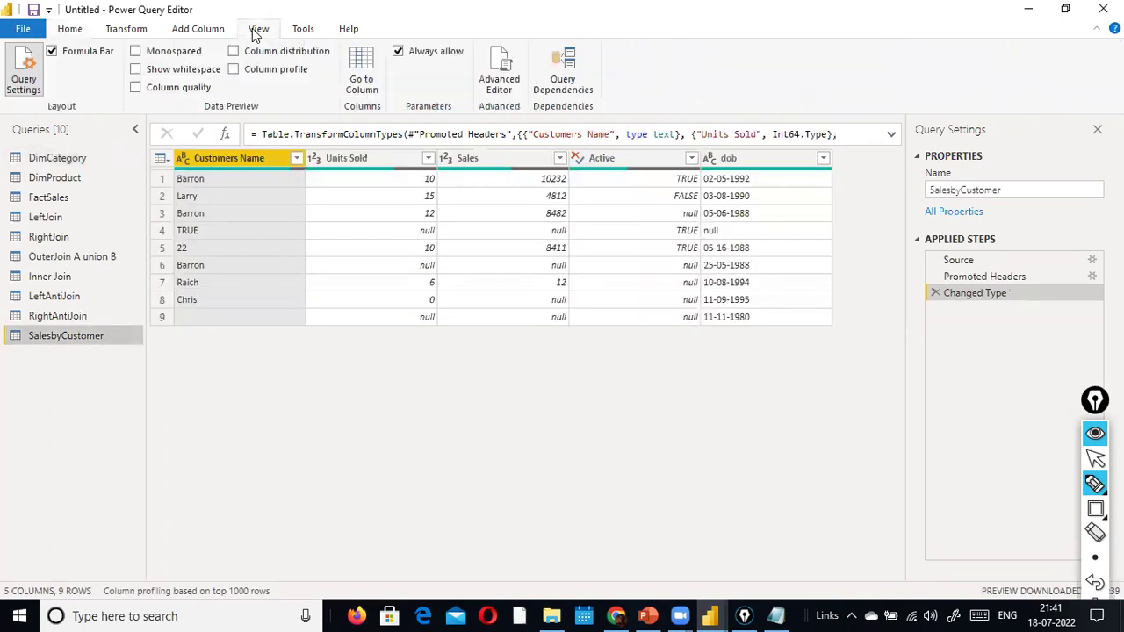
{"action": "left_click", "coordinate": [234, 70]}
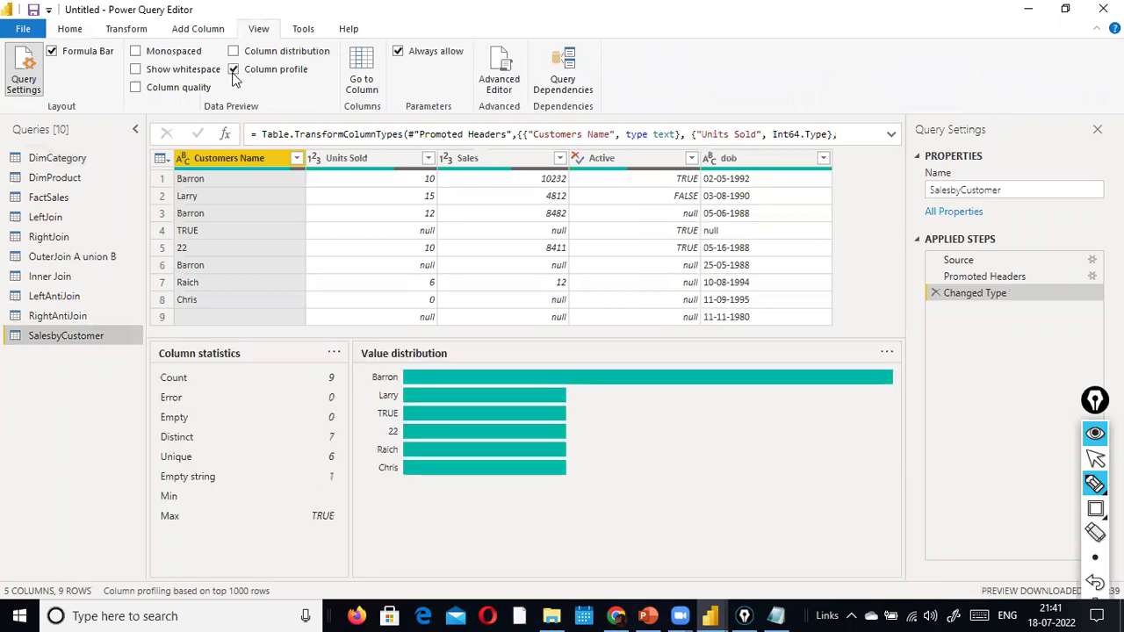
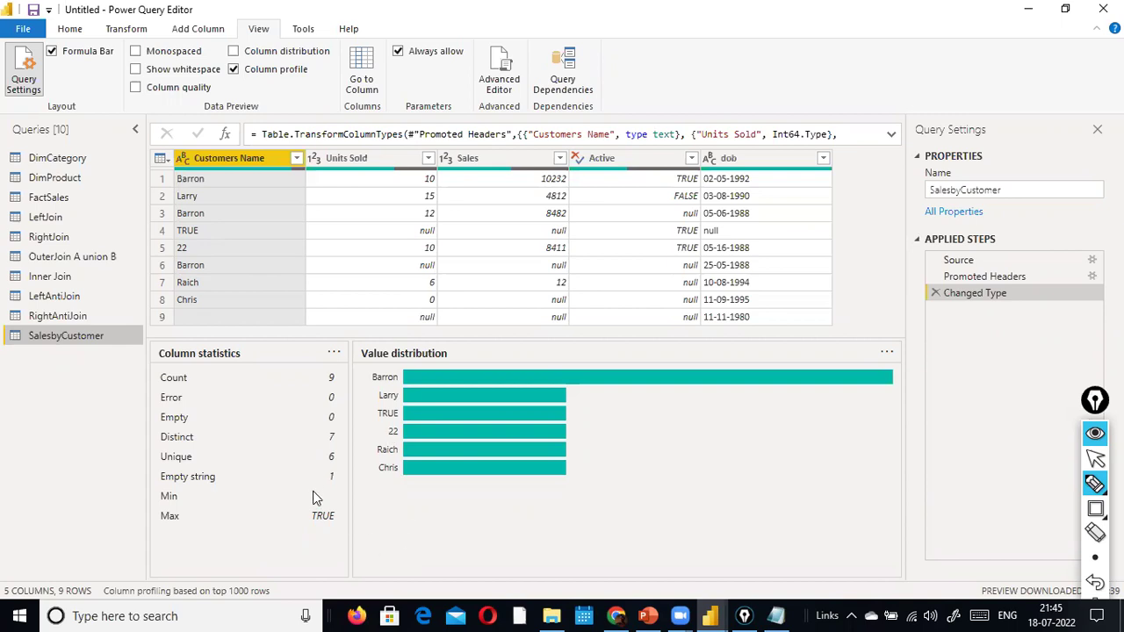
Step: Inspect the column statistics of Units Sold and Sales, and turn on Column quality for the SalesbyCustomer preview
{"action": "left_click", "coordinate": [384, 158]}
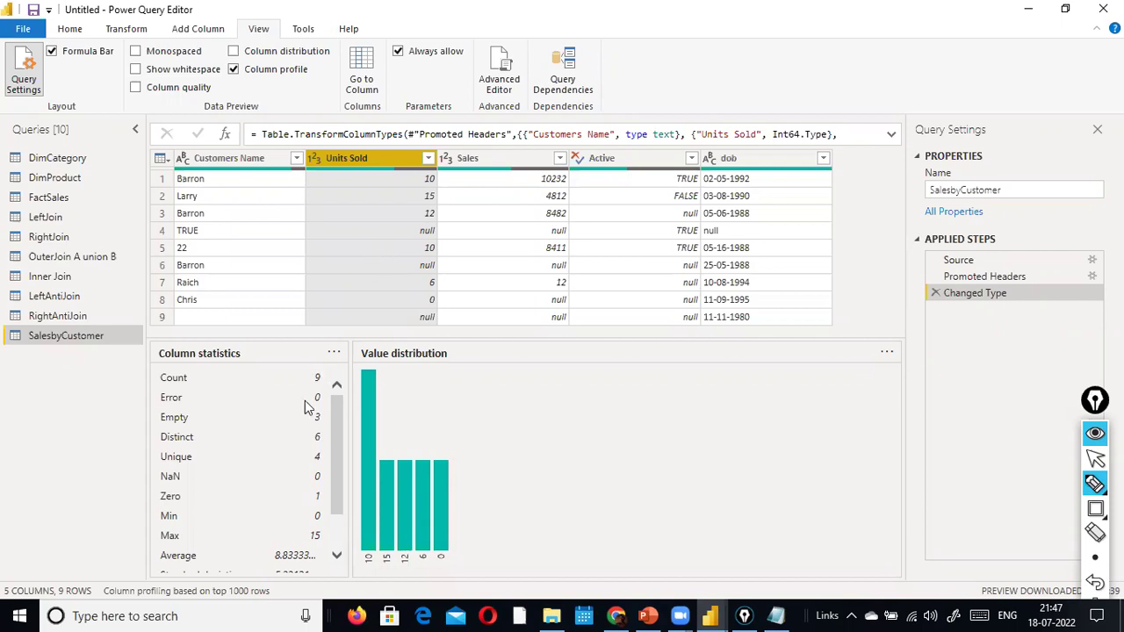
{"action": "scroll", "coordinate": [302, 422], "scroll_direction": "down", "scroll_amount": 3}
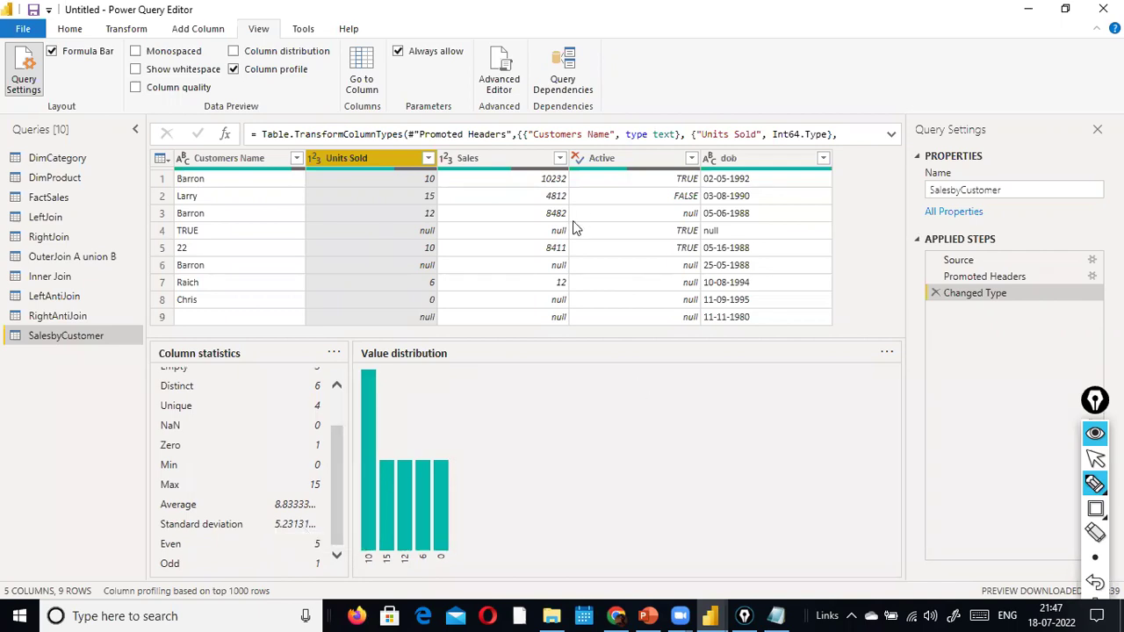
{"action": "left_click", "coordinate": [539, 159]}
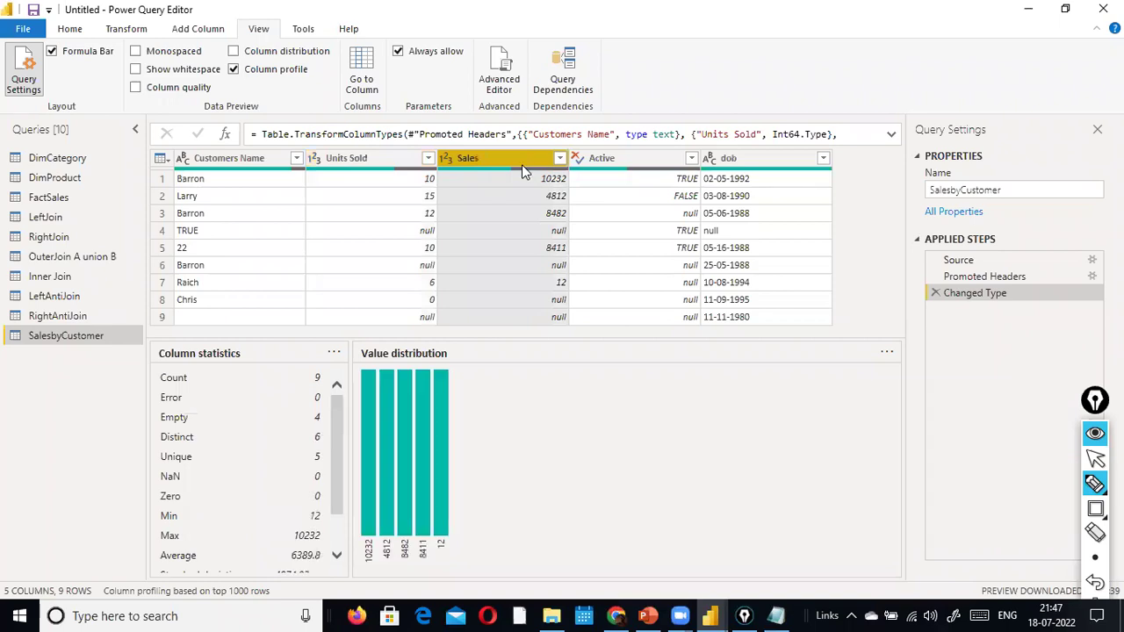
{"action": "left_click", "coordinate": [135, 87]}
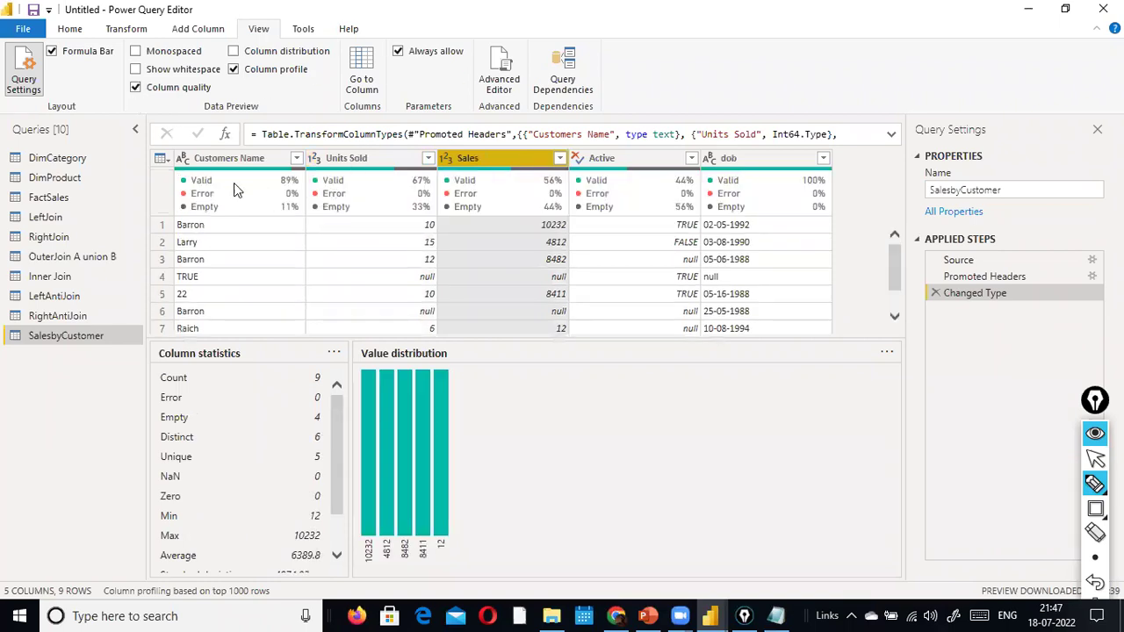
{"action": "mouse_move", "coordinate": [199, 202]}
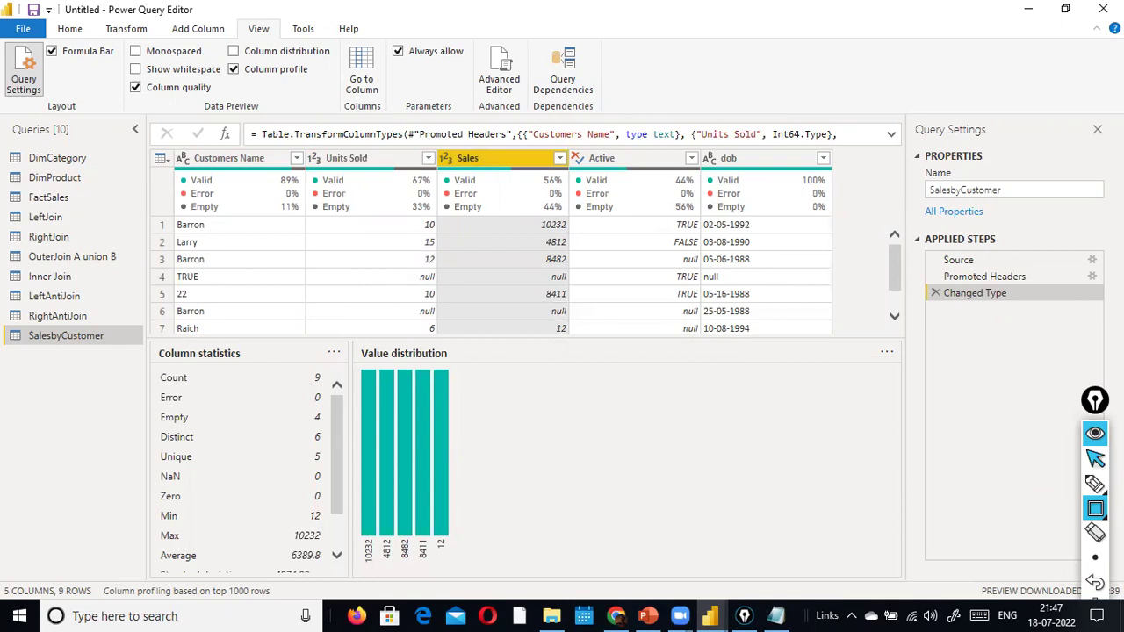
Step: Move the Epic Pen annotation toolbar off the edge of the screen and close Epic Pen
{"action": "mouse_move", "coordinate": [1094, 507]}
{"action": "left_click", "coordinate": [1042, 509]}
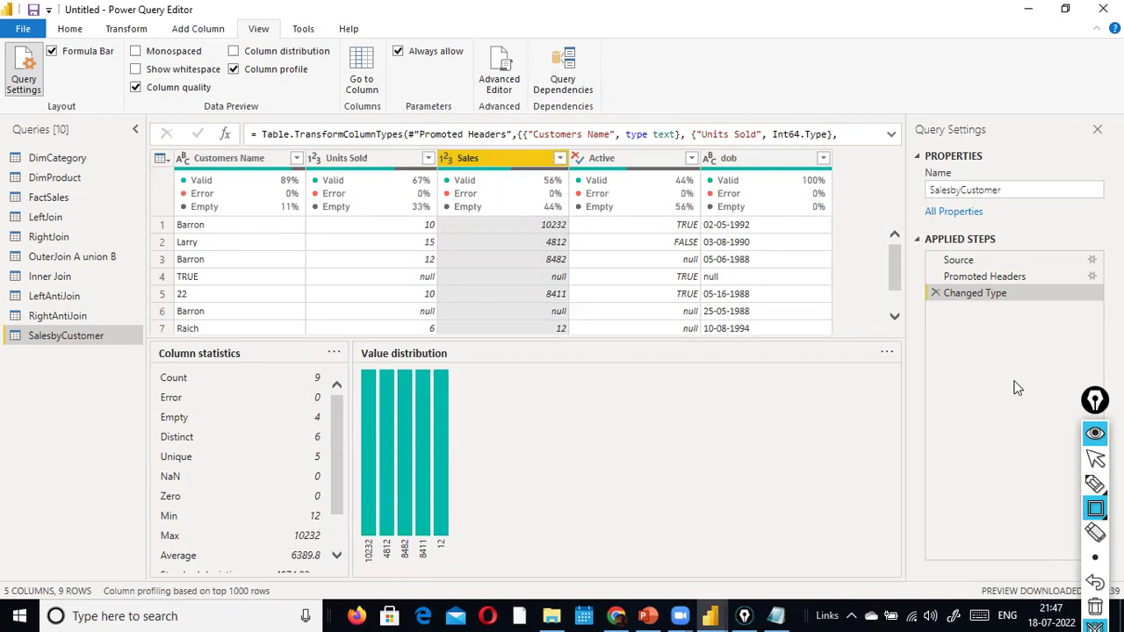
{"action": "left_click", "coordinate": [744, 615]}
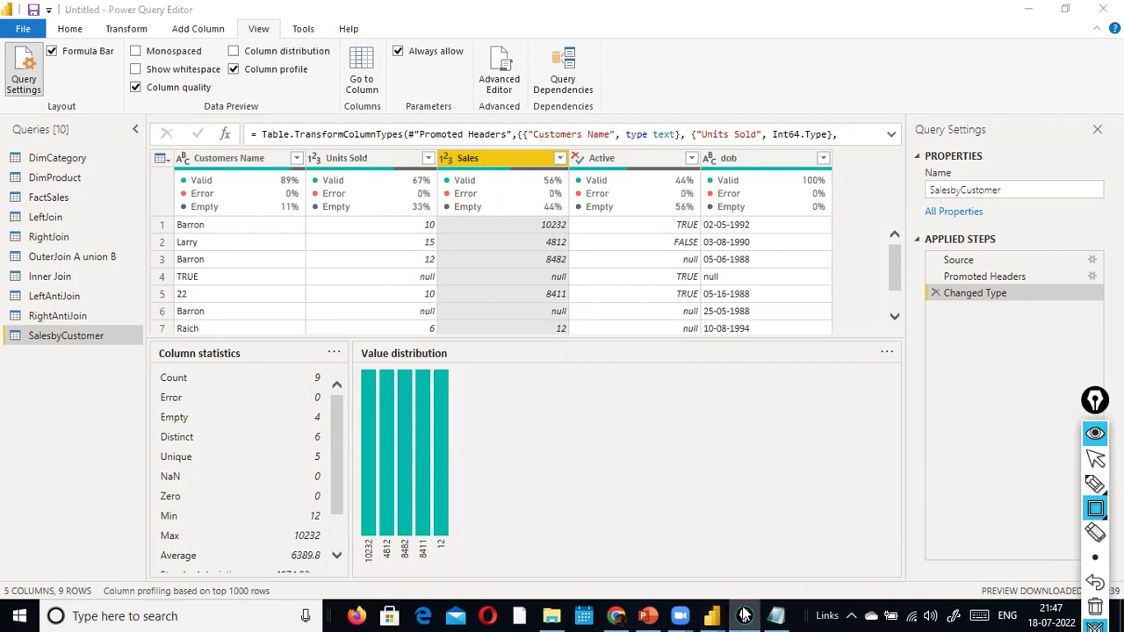
{"action": "mouse_move", "coordinate": [1097, 406]}
{"action": "left_mouse_down"}
{"action": "mouse_move", "coordinate": [560, 28]}
{"action": "mouse_move", "coordinate": [614, 151]}
{"action": "mouse_move", "coordinate": [679, 239]}
{"action": "left_mouse_up"}
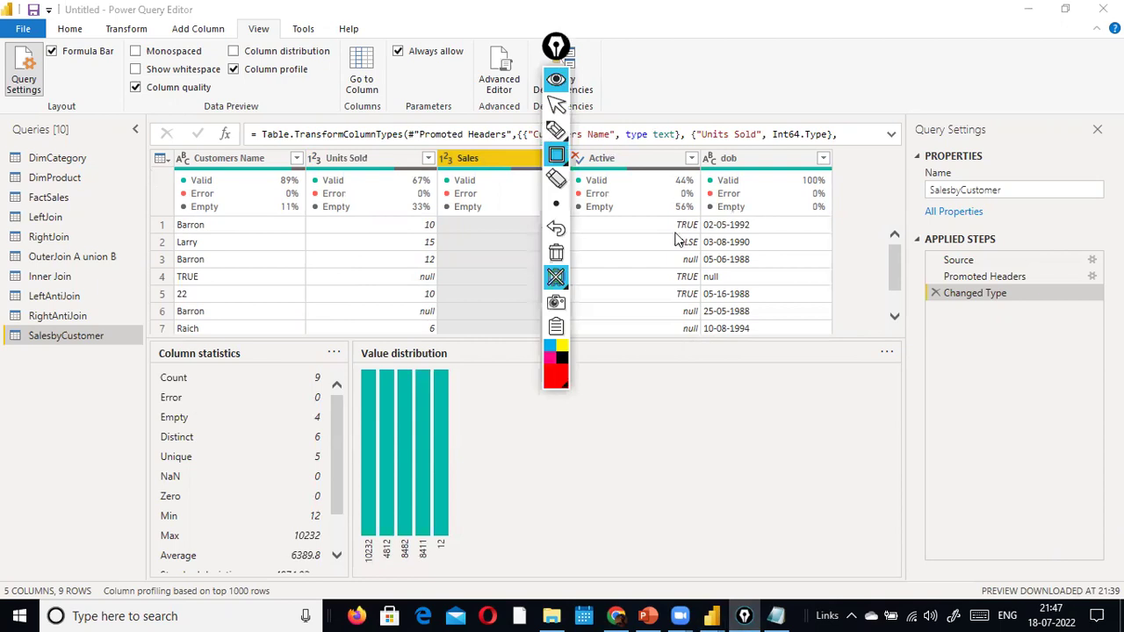
{"action": "mouse_move", "coordinate": [745, 615]}
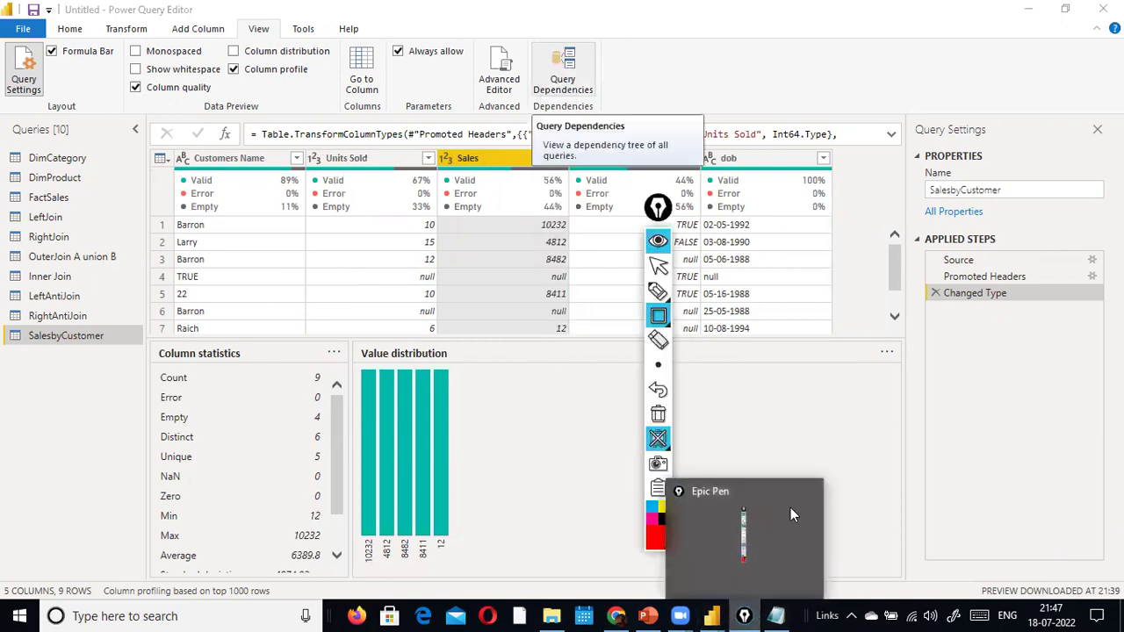
{"action": "left_click", "coordinate": [808, 491]}
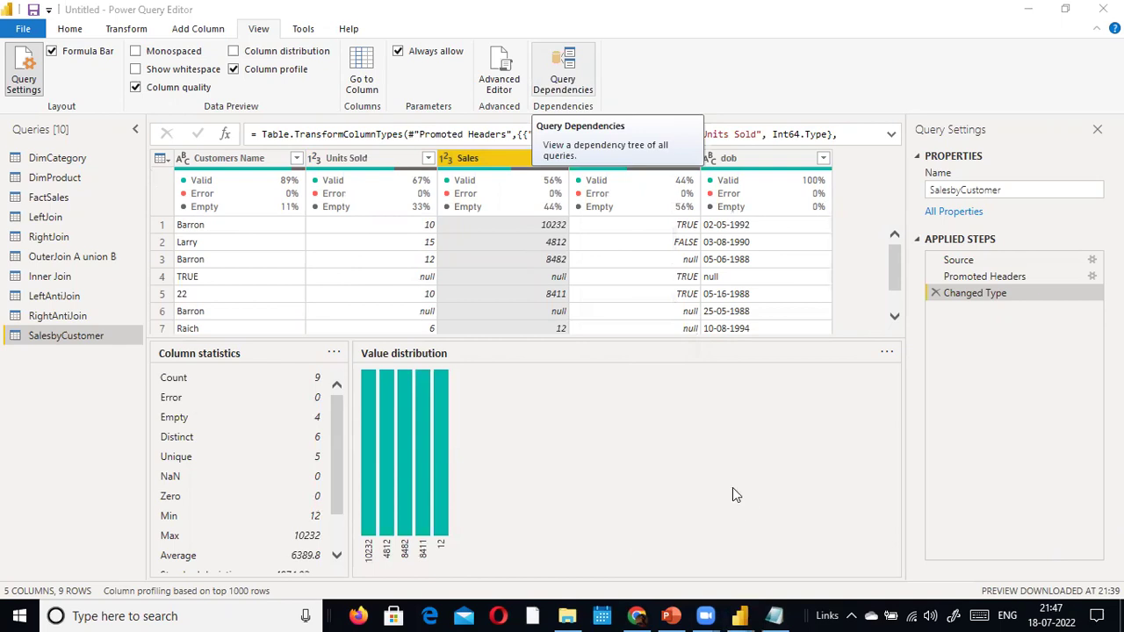
Step: Relaunch Epic Pen from the desktop, dismissing the ShareX hotkey warning and ignoring the Epic Pen update
{"action": "key", "text": "super+d"}
{"action": "left_click", "coordinate": [1058, 532]}
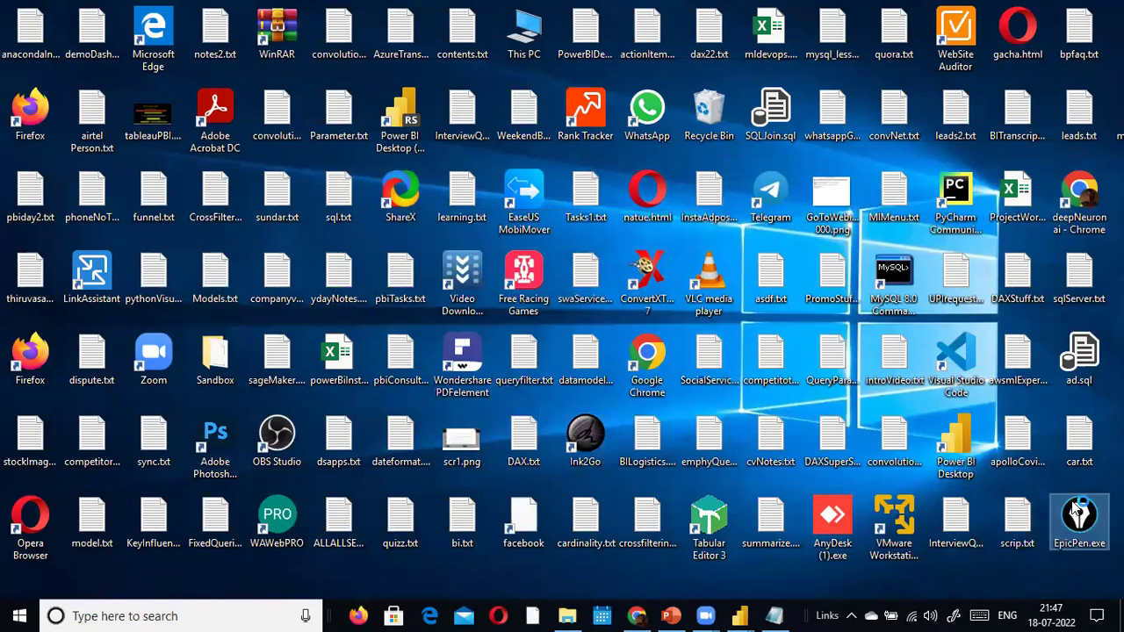
{"action": "double_click", "coordinate": [955, 360]}
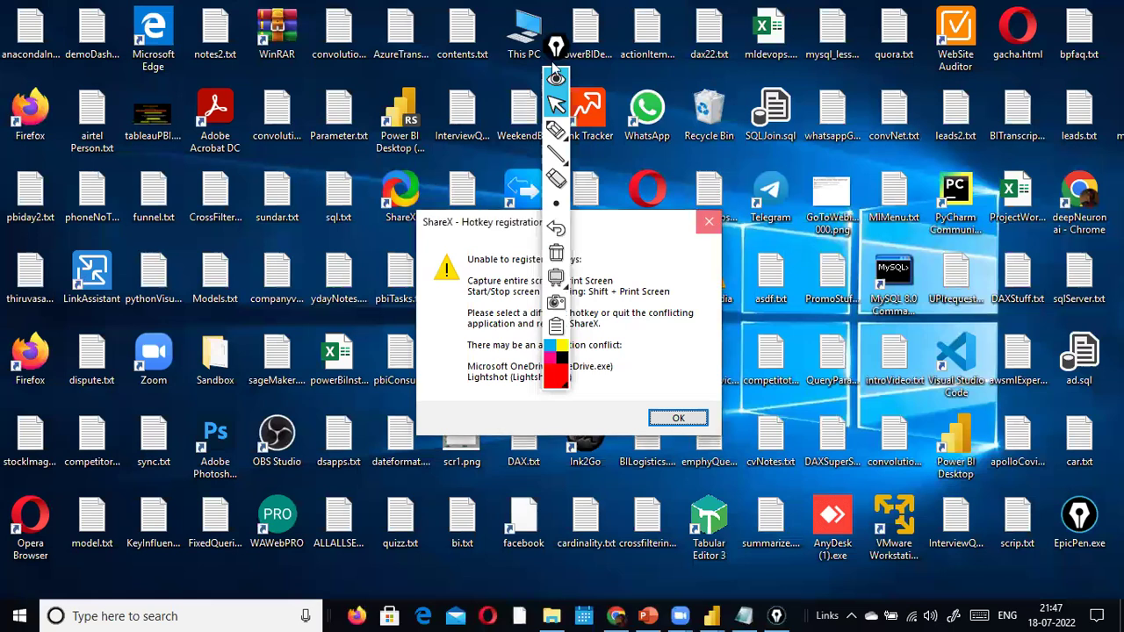
{"action": "left_click", "coordinate": [709, 222]}
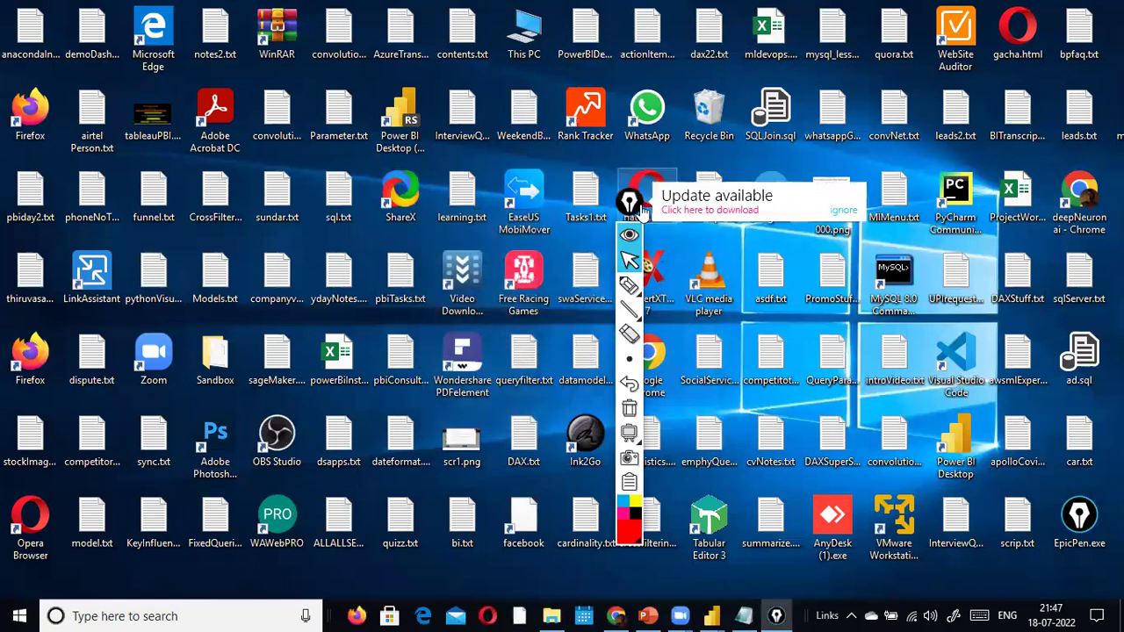
{"action": "left_click", "coordinate": [844, 211]}
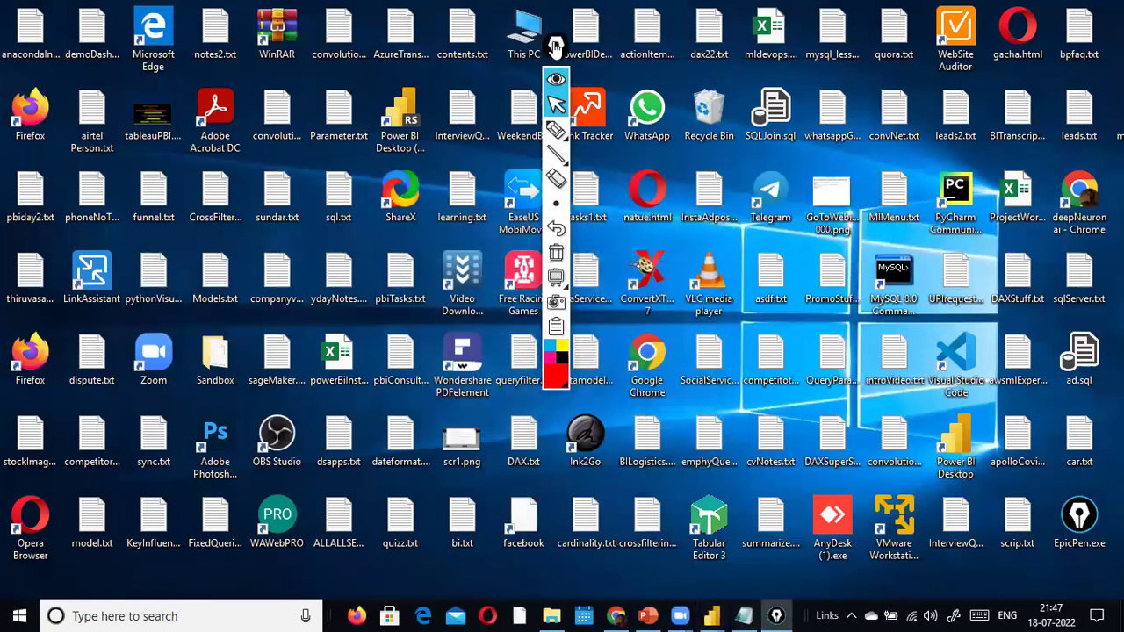
{"action": "left_click", "coordinate": [555, 46]}
Step: Switch back to Power Query Editor and outline the column quality figures with a red rectangle, from Customers Name through dob
{"action": "mouse_move", "coordinate": [712, 615]}
{"action": "left_click", "coordinate": [762, 562]}
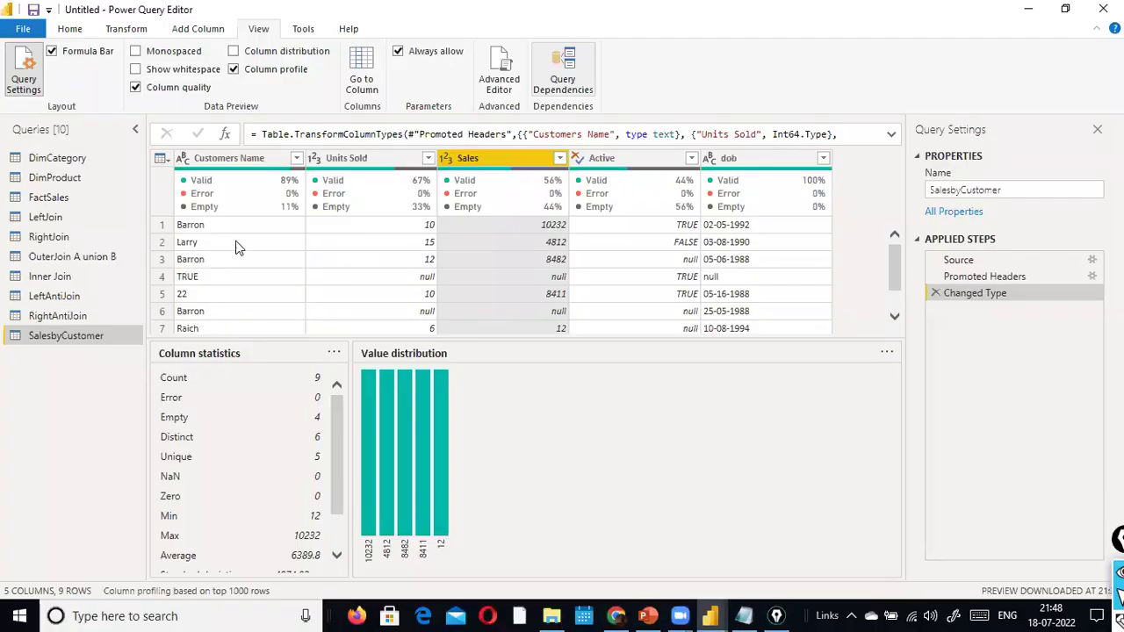
{"action": "mouse_move", "coordinate": [158, 173]}
{"action": "left_mouse_down"}
{"action": "mouse_move", "coordinate": [200, 232]}
{"action": "mouse_move", "coordinate": [826, 218]}
{"action": "left_mouse_up"}
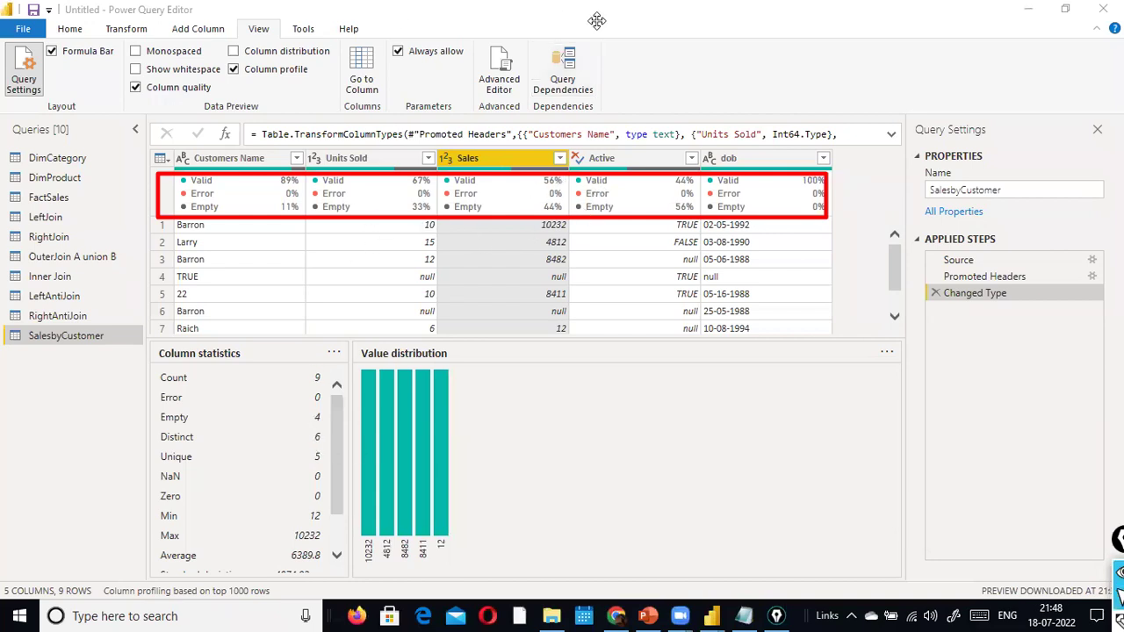
{"action": "mouse_move", "coordinate": [493, 205]}
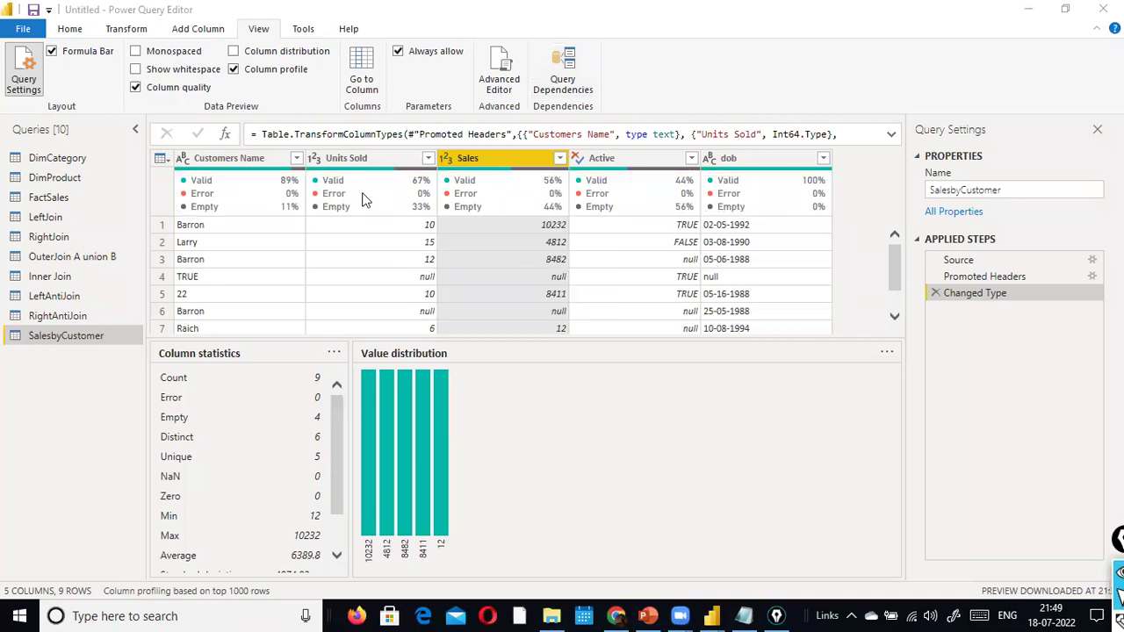
Step: Examine the column quality details of Customers Name and the available clean-up options for duplicates, empty values and errors
{"action": "mouse_move", "coordinate": [294, 219]}
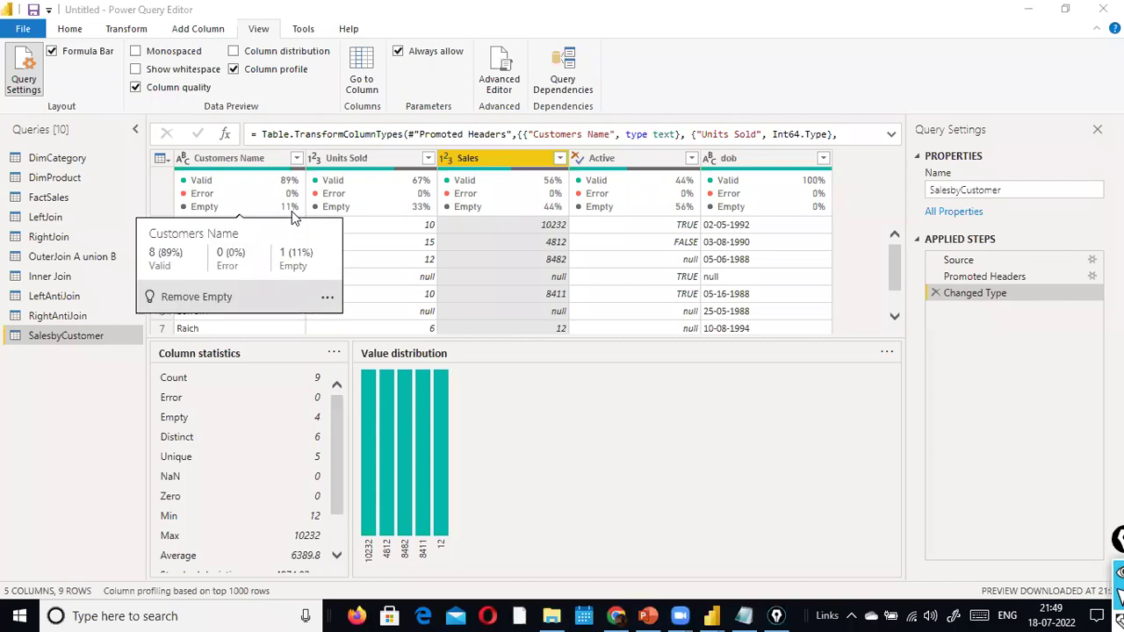
{"action": "left_click", "coordinate": [222, 295]}
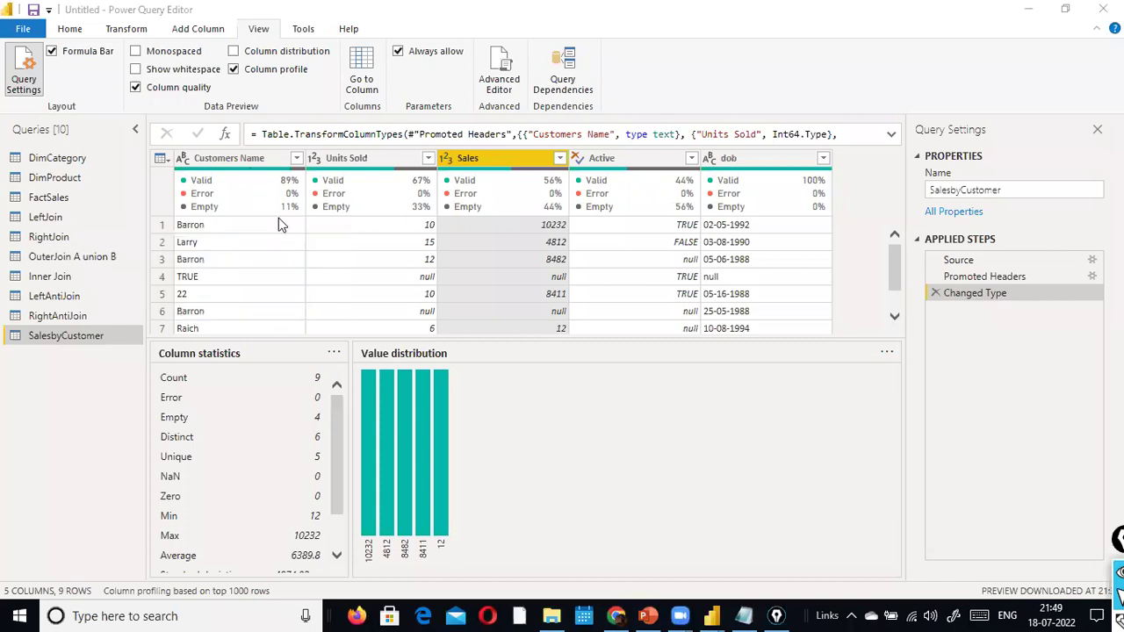
{"action": "mouse_move", "coordinate": [291, 208]}
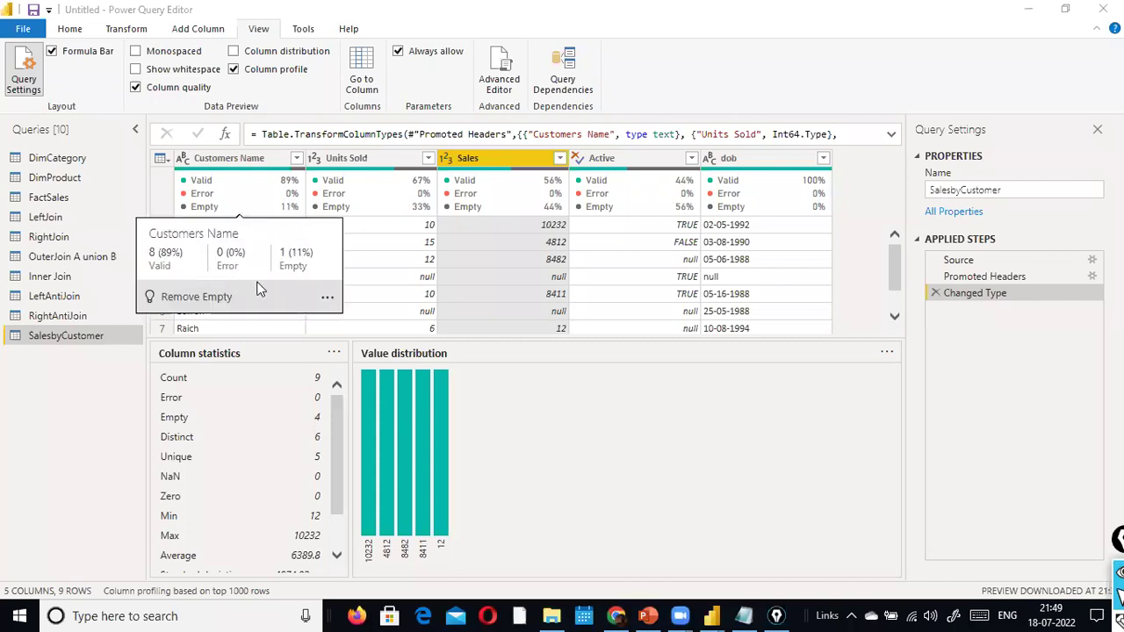
{"action": "left_click", "coordinate": [326, 298]}
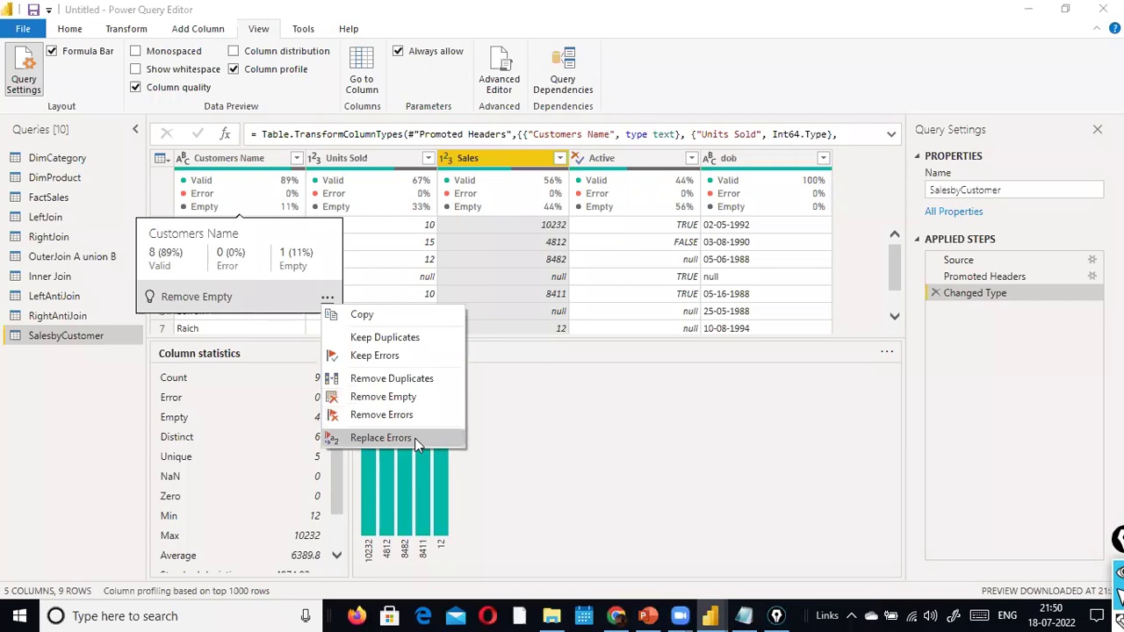
{"action": "key", "text": "Escape"}
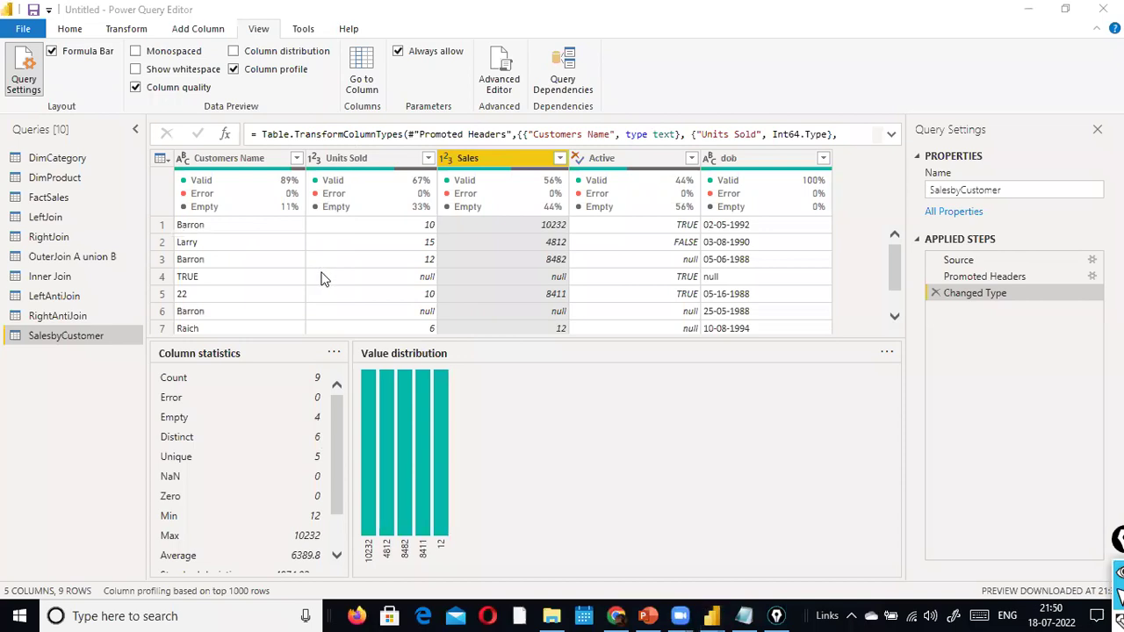
{"action": "mouse_move", "coordinate": [275, 204]}
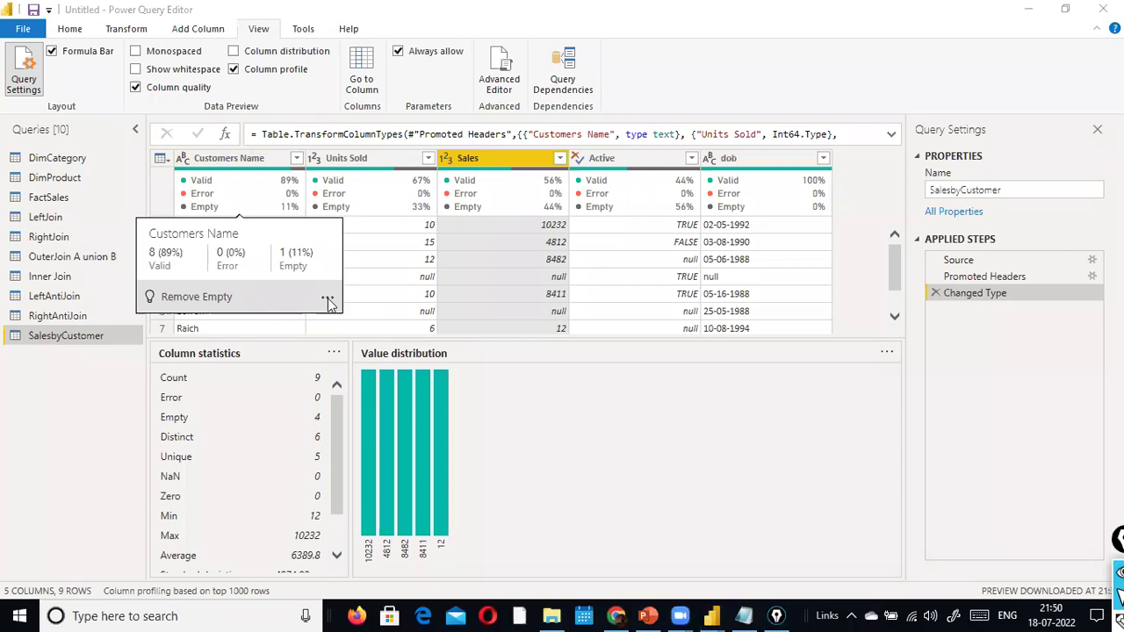
{"action": "left_click", "coordinate": [327, 300]}
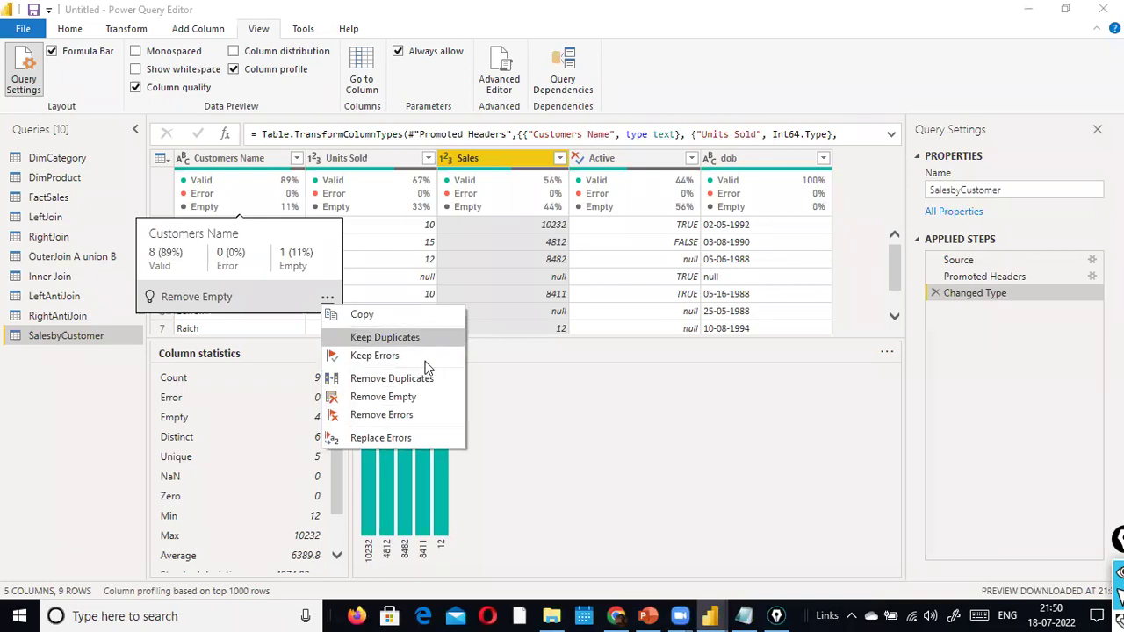
{"action": "left_click", "coordinate": [547, 413]}
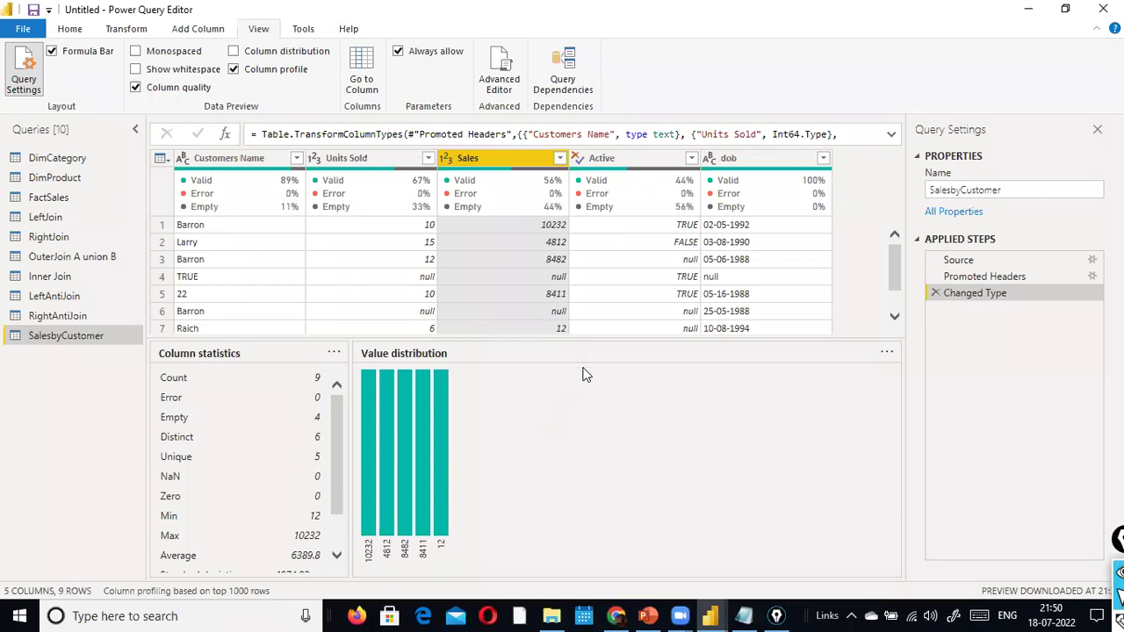
Step: Shrink the column profile area and replace null with 0 in the Sales column
{"action": "left_click_drag", "start_coordinate": [603, 335], "coordinate": [580, 515]}
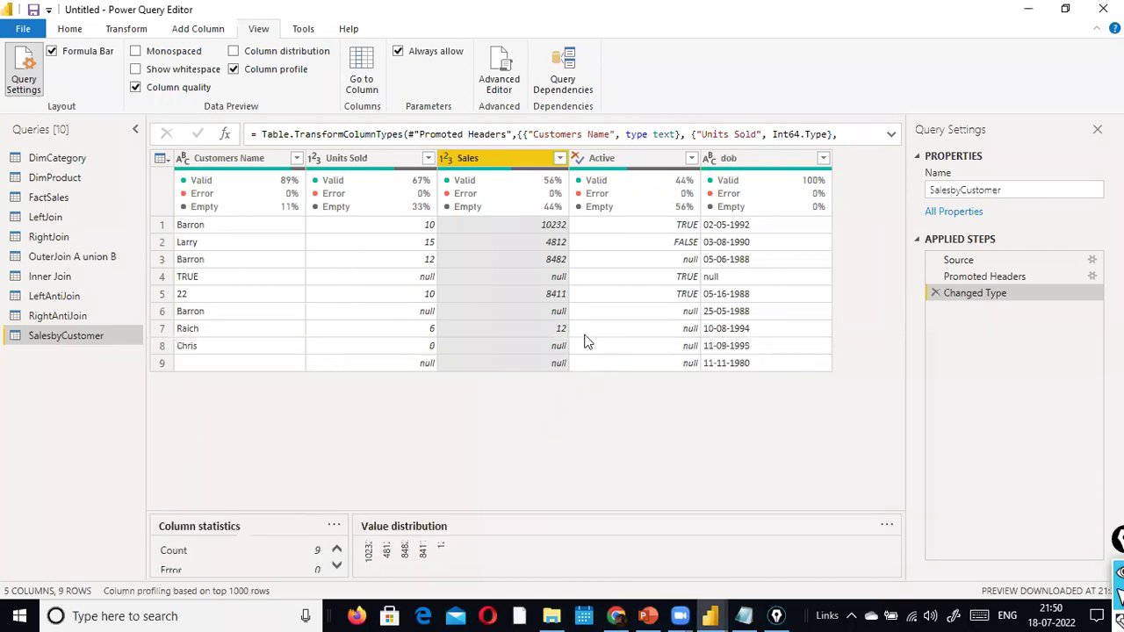
{"action": "right_click", "coordinate": [482, 156]}
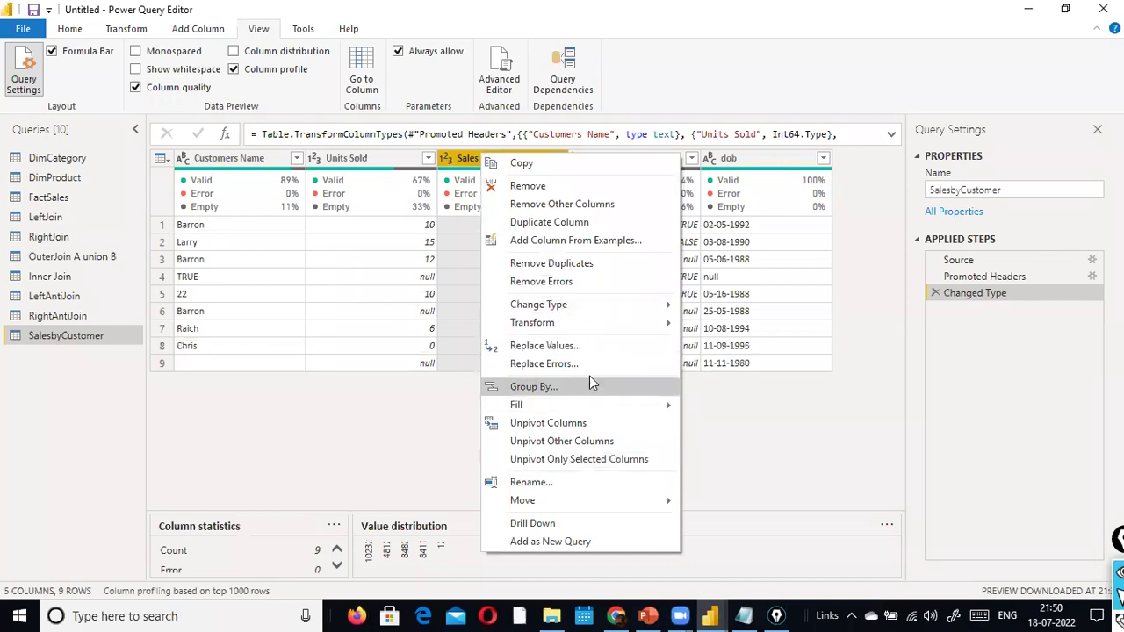
{"action": "left_click", "coordinate": [595, 348]}
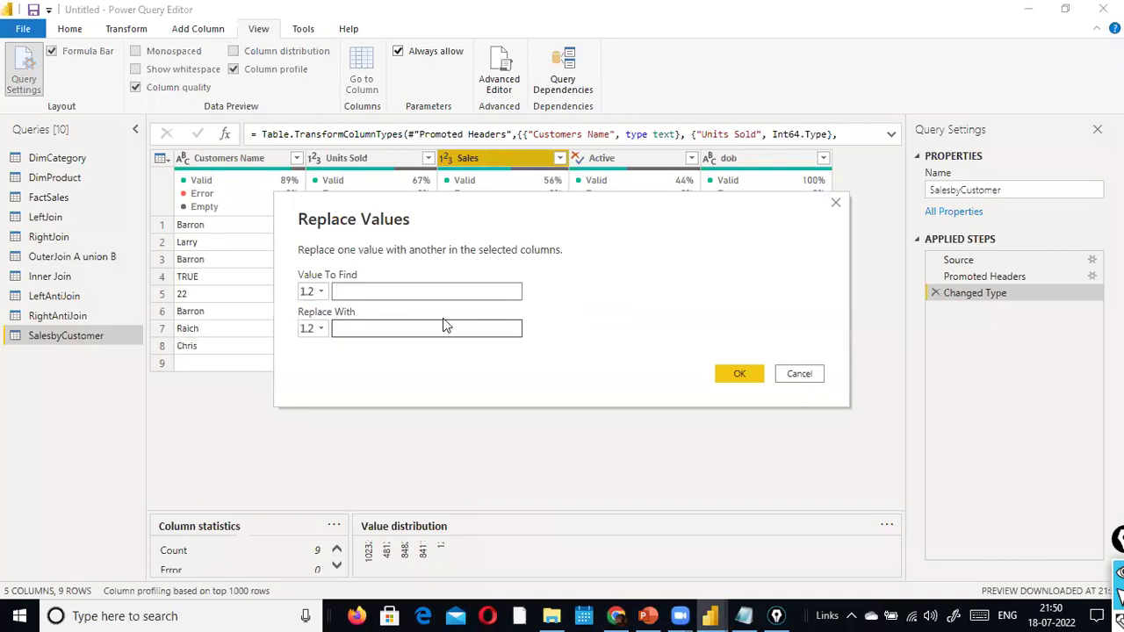
{"action": "type", "text": "null"}
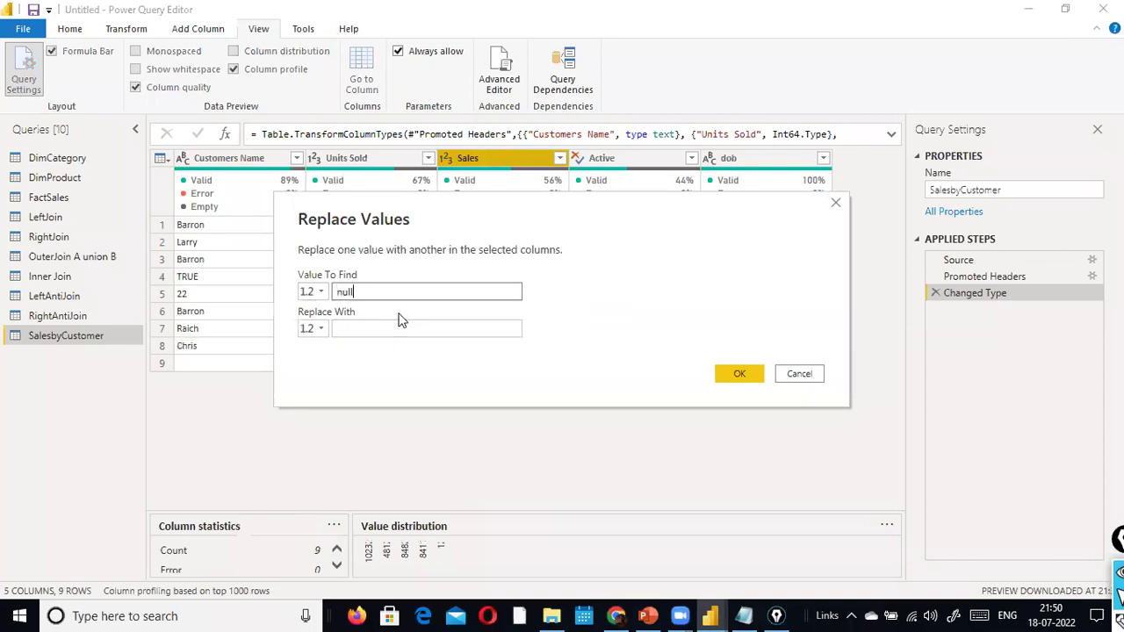
{"action": "left_click", "coordinate": [413, 329]}
{"action": "type", "text": "0"}
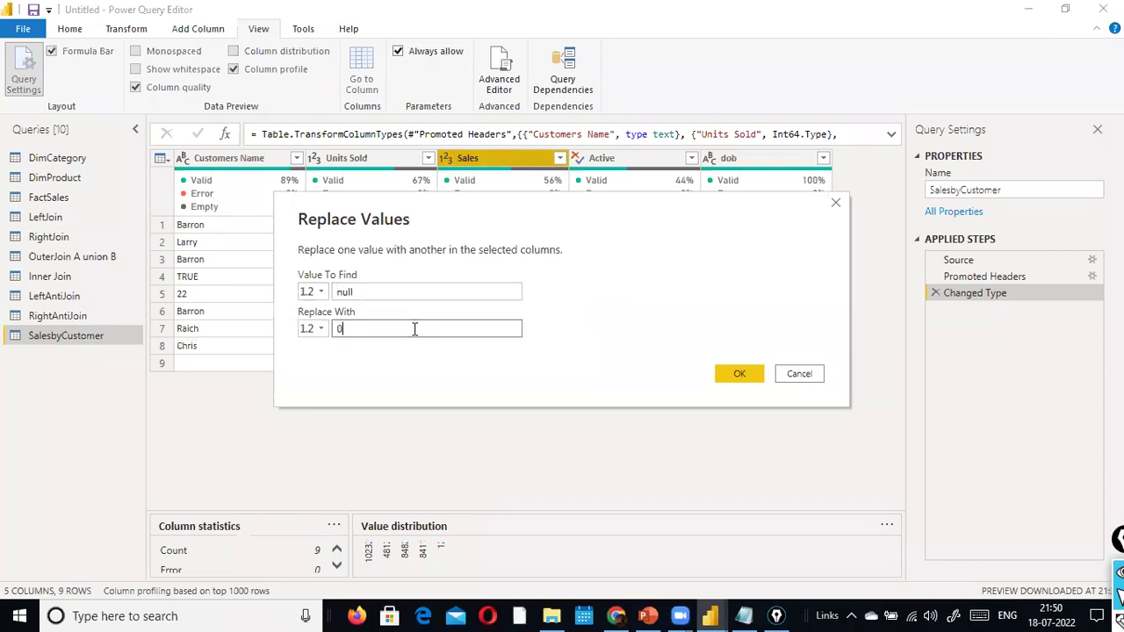
{"action": "left_click", "coordinate": [732, 372]}
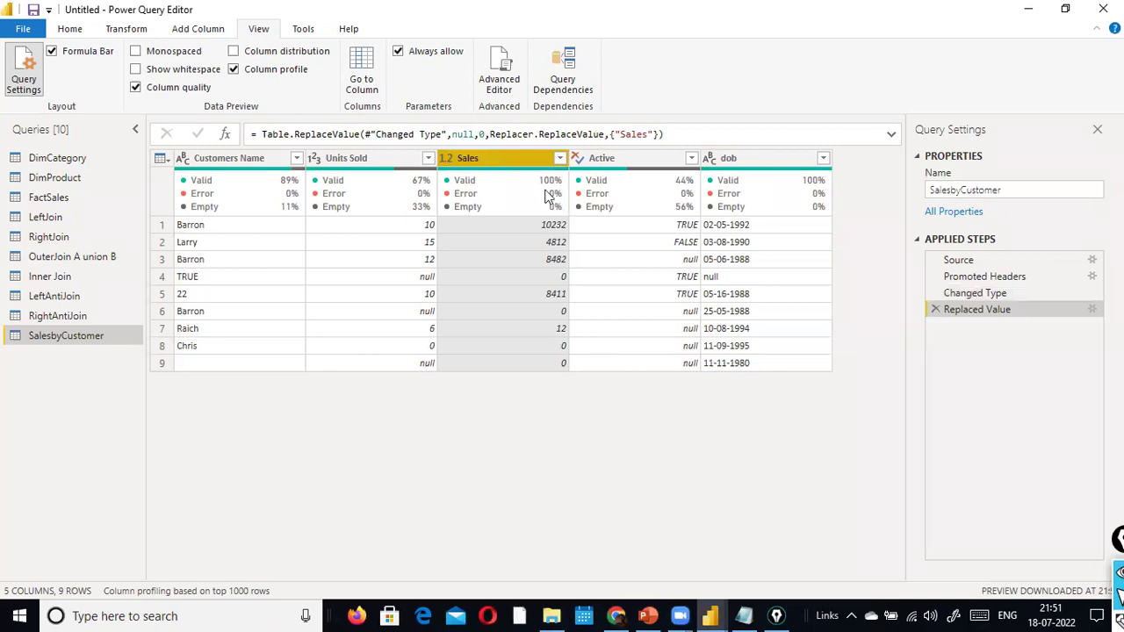
{"action": "right_click", "coordinate": [519, 152]}
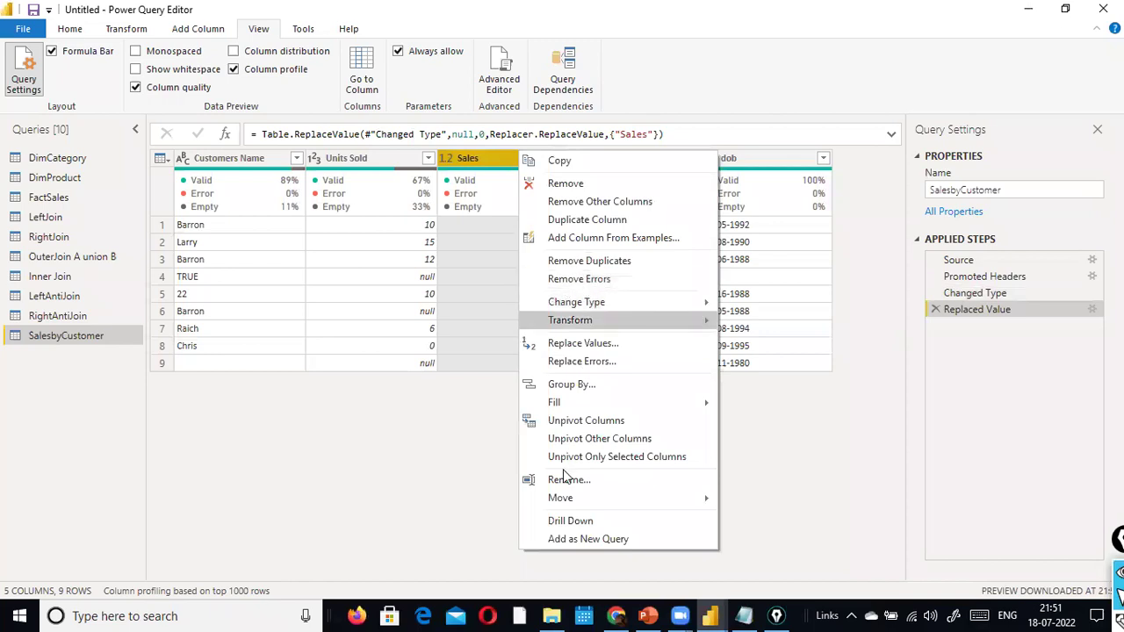
{"action": "left_click", "coordinate": [757, 454]}
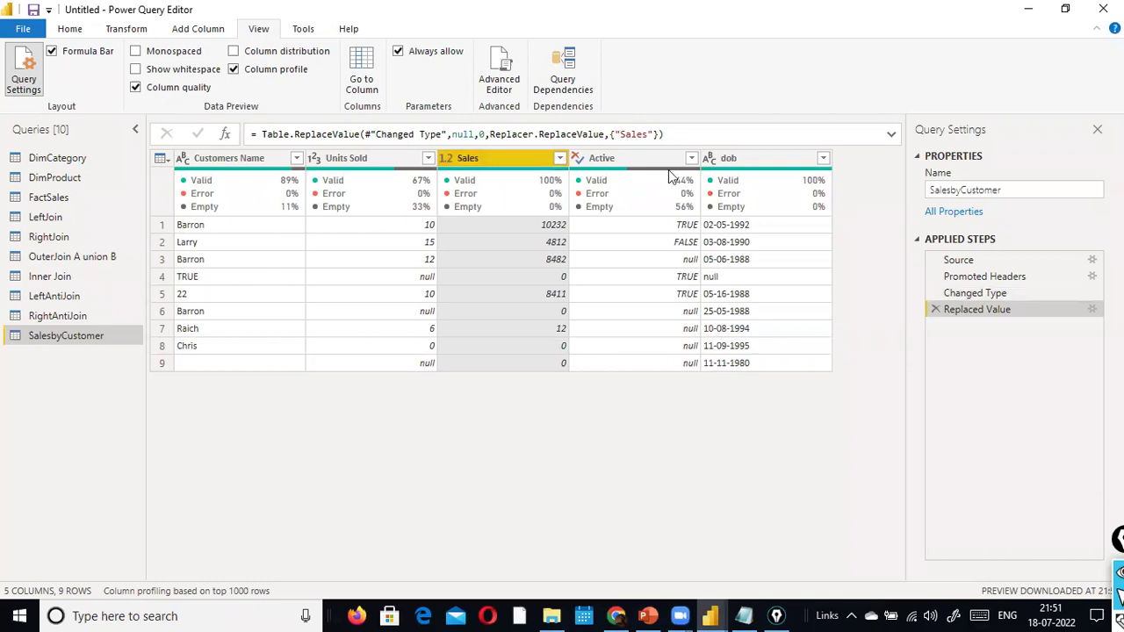
{"action": "right_click", "coordinate": [460, 160]}
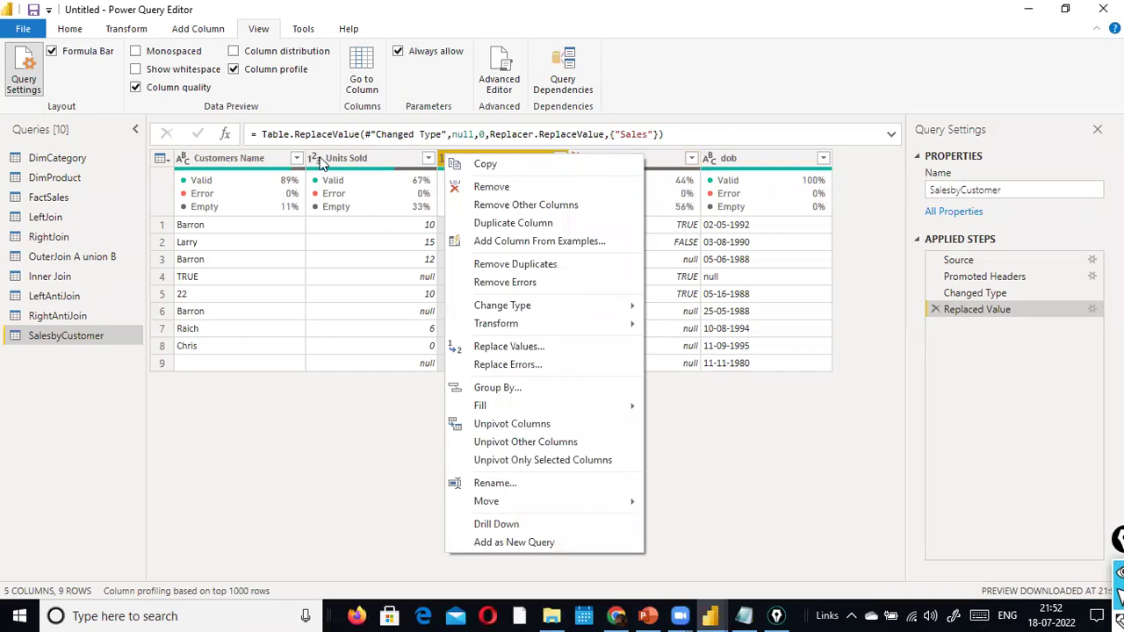
Step: Change the data type of the Customers Name column to Decimal Number
{"action": "right_click", "coordinate": [180, 165]}
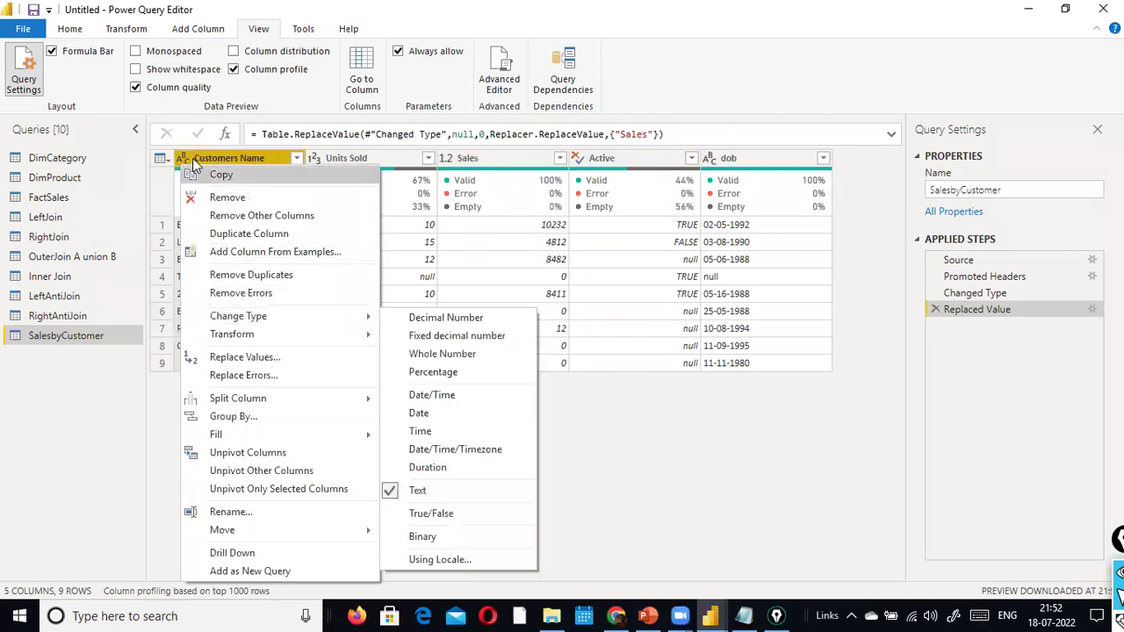
{"action": "left_click", "coordinate": [184, 158]}
{"action": "left_click", "coordinate": [186, 158]}
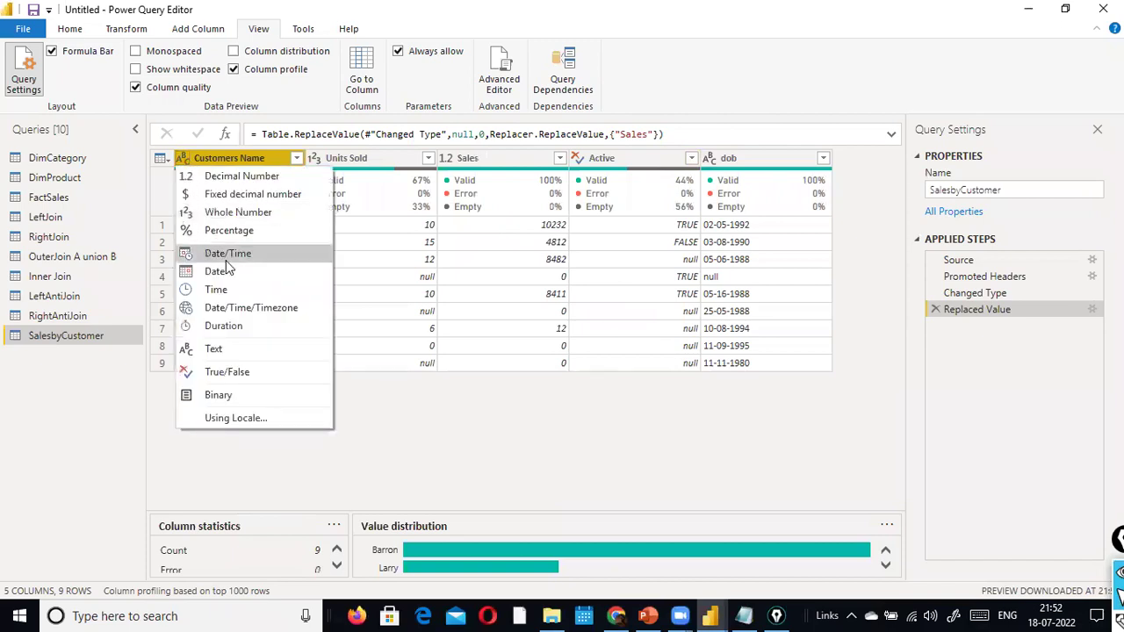
{"action": "left_click", "coordinate": [239, 176]}
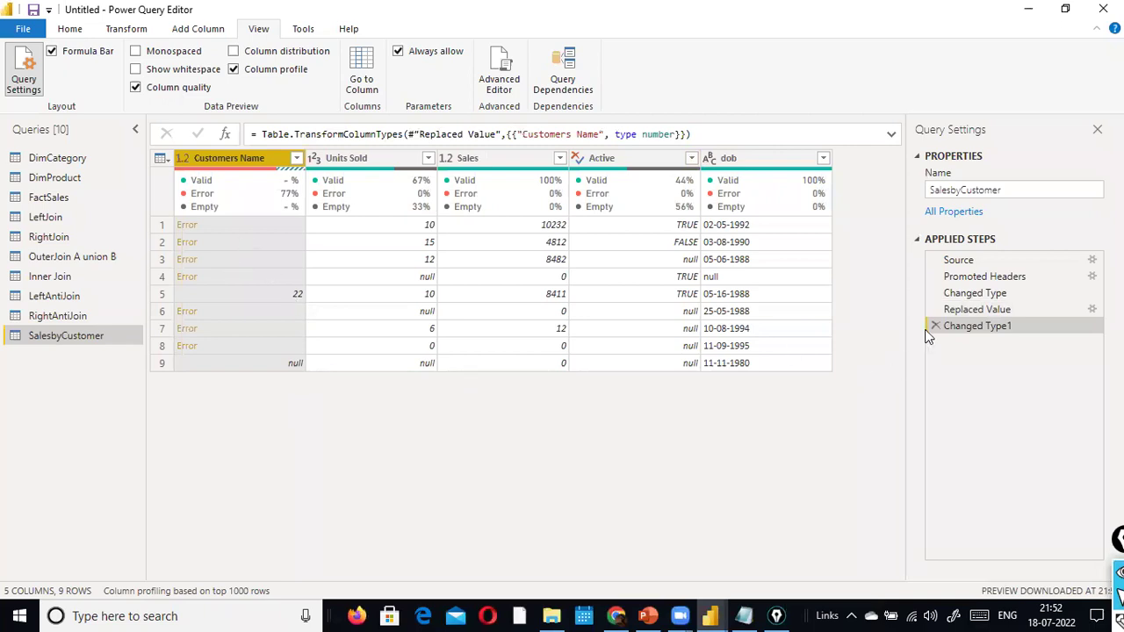
Step: Try to set the Customers Name column back to the Text data type, replacing the current type conversion
{"action": "right_click", "coordinate": [231, 158]}
{"action": "left_click", "coordinate": [555, 494]}
{"action": "left_click", "coordinate": [183, 164]}
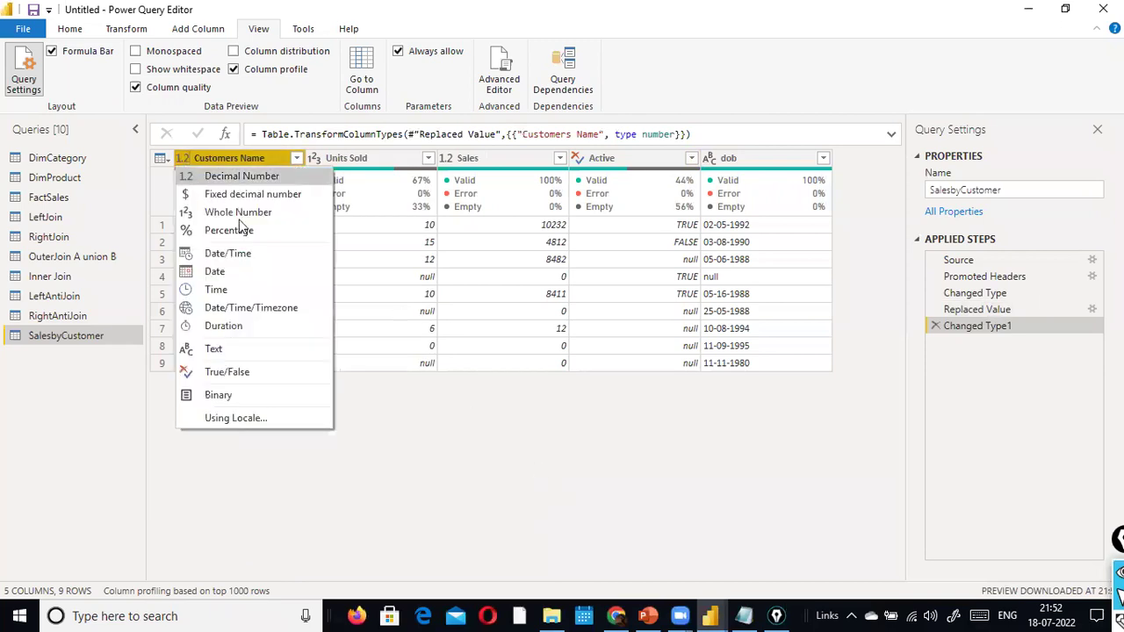
{"action": "left_click", "coordinate": [299, 348]}
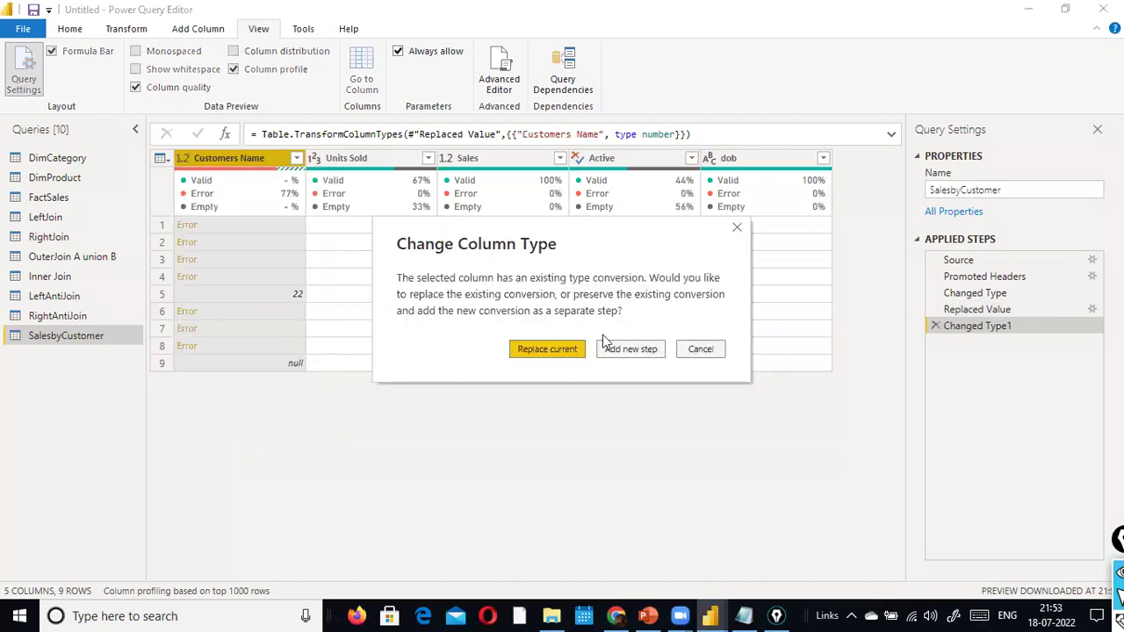
{"action": "left_click", "coordinate": [547, 348]}
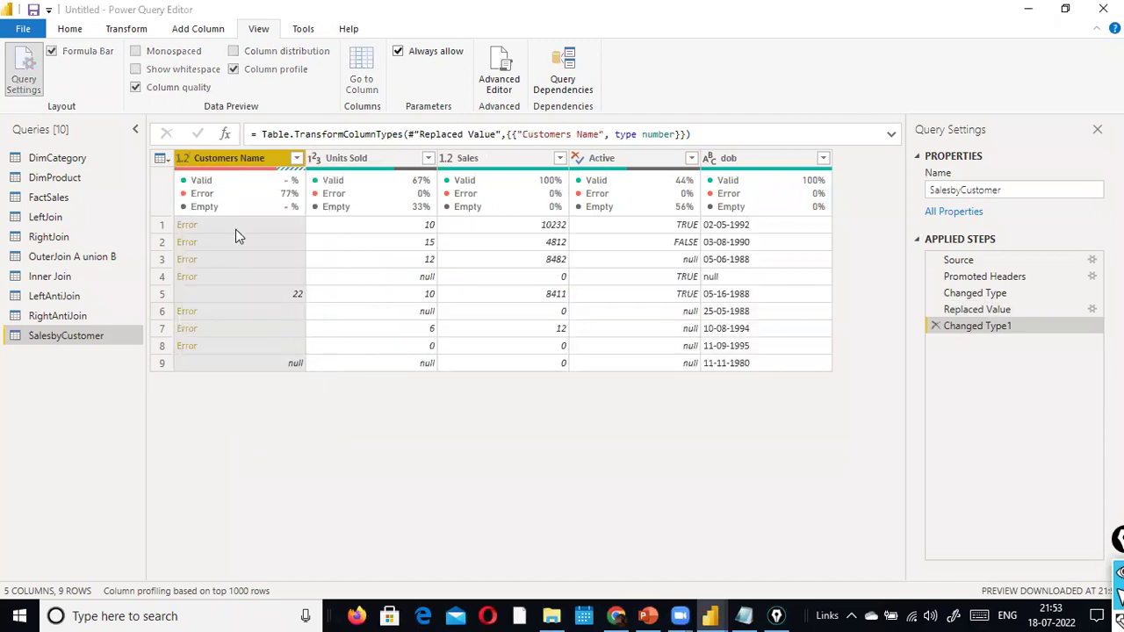
Step: Delete the Changed Type1 and Replaced Value applied steps from the SalesbyCustomer query
{"action": "left_click", "coordinate": [936, 327]}
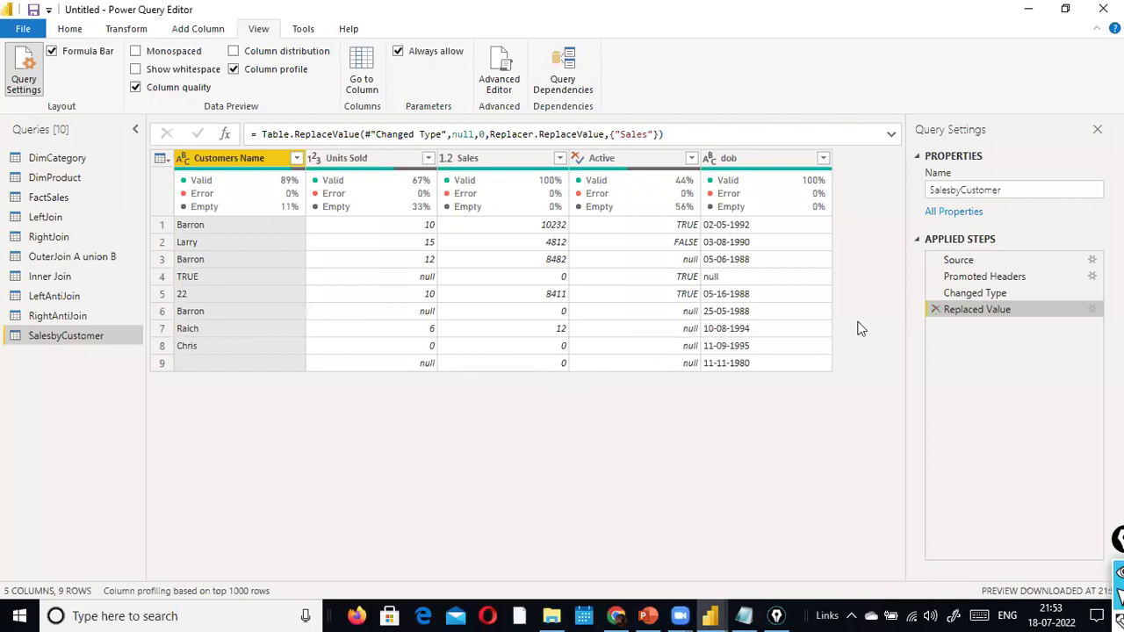
{"action": "left_click", "coordinate": [936, 310]}
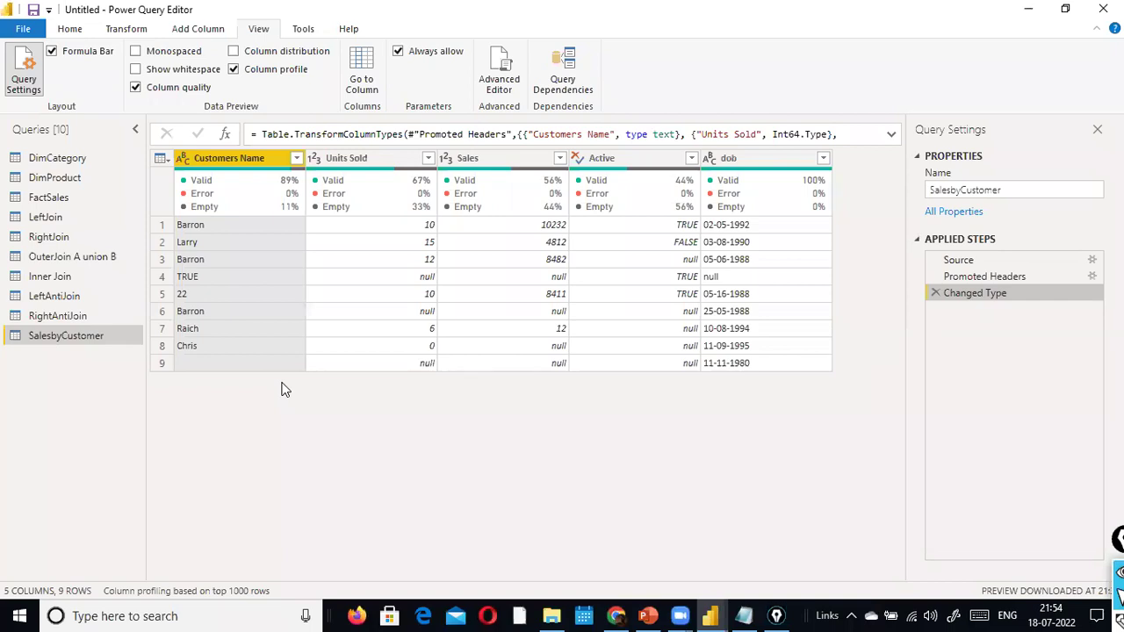
Step: Switch to the PowerQueryLatest.pptx presentation in PowerPoint and show the slide explaining why data profiling is needed
{"action": "key", "text": "alt+Tab"}
{"action": "key", "text": "alt+Tab"}
{"action": "scroll", "coordinate": [409, 347], "scroll_direction": "down", "scroll_amount": 2}
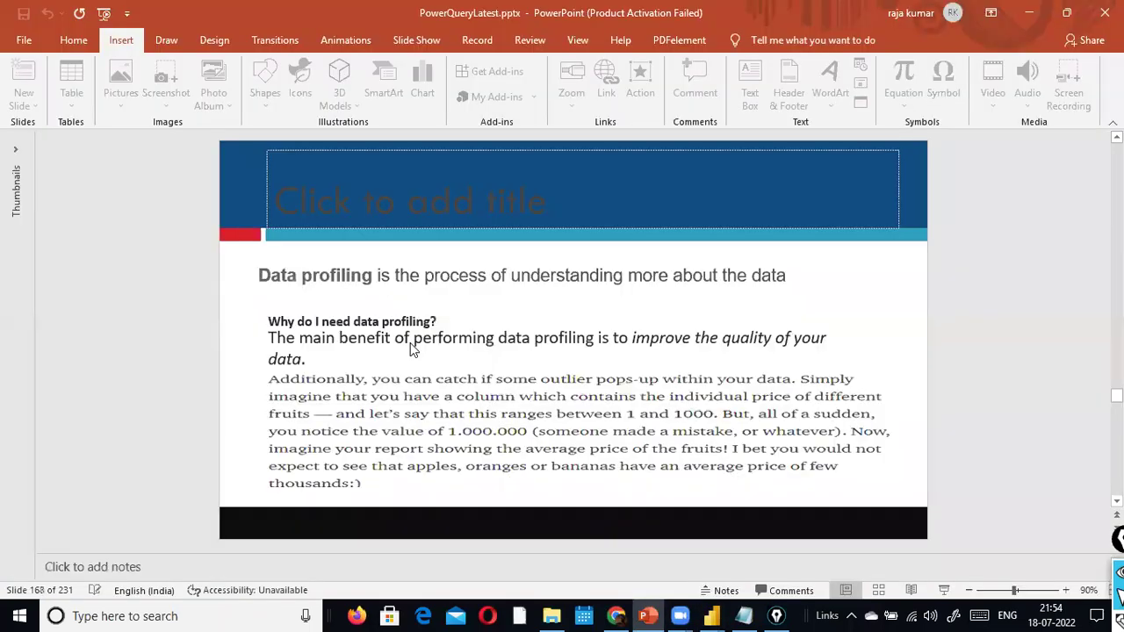